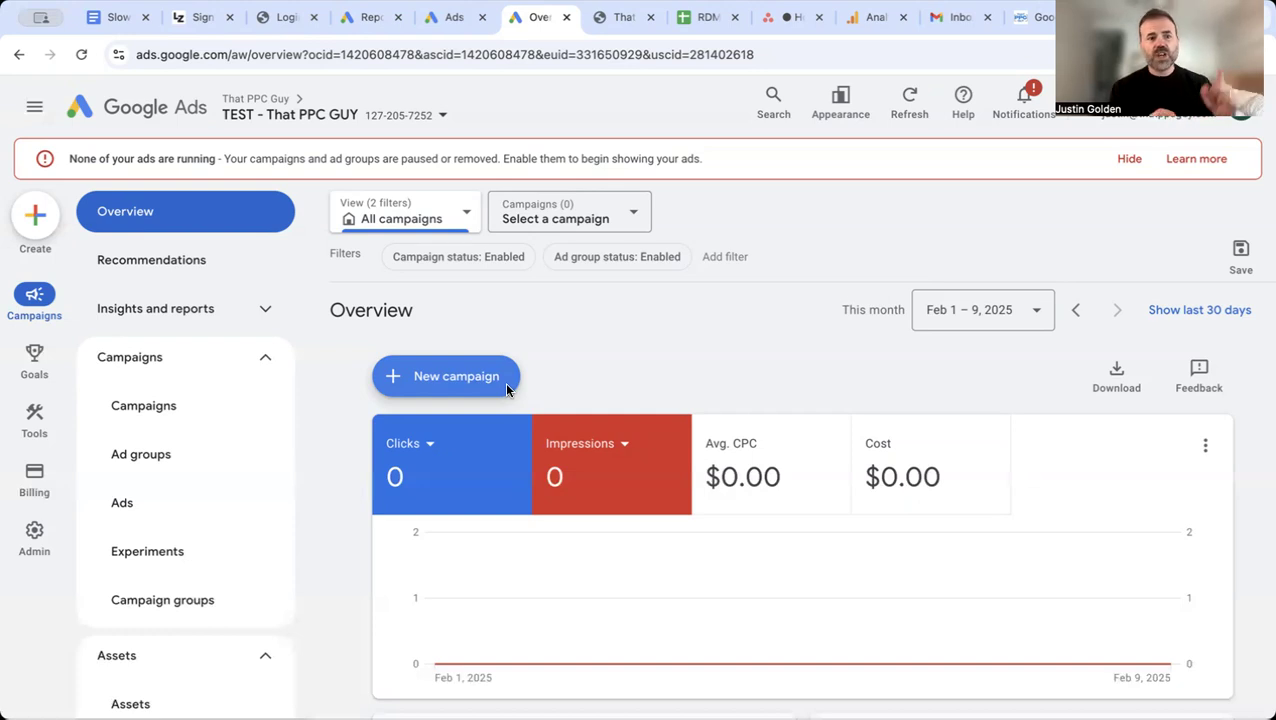
Step: Open the search volume and forecasts tool in Keyword Planner
mouse_move(31, 428)
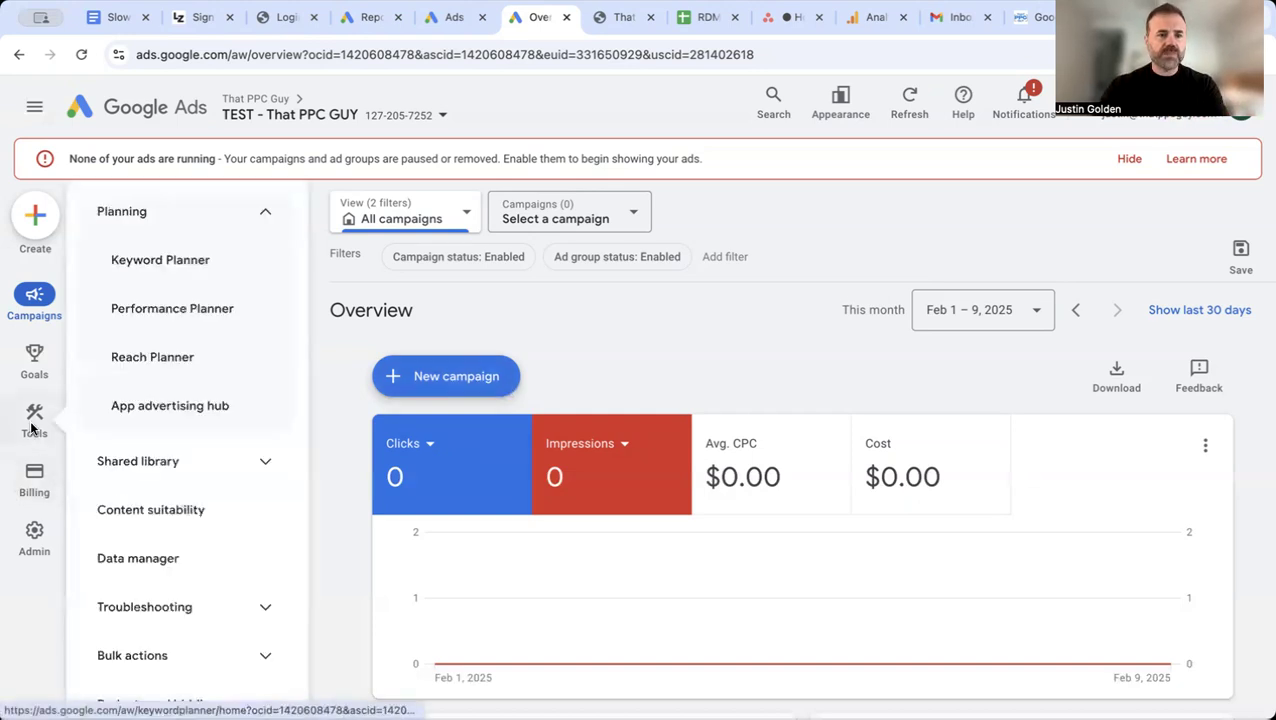
click(163, 268)
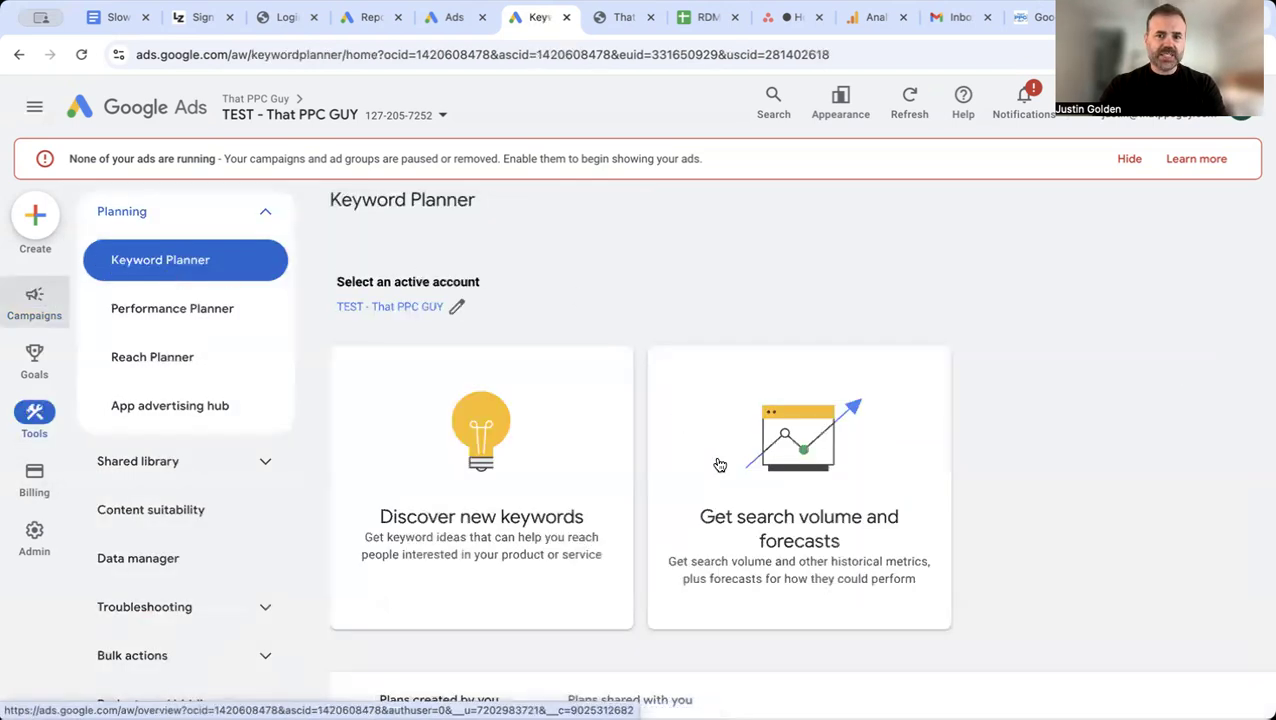
click(719, 465)
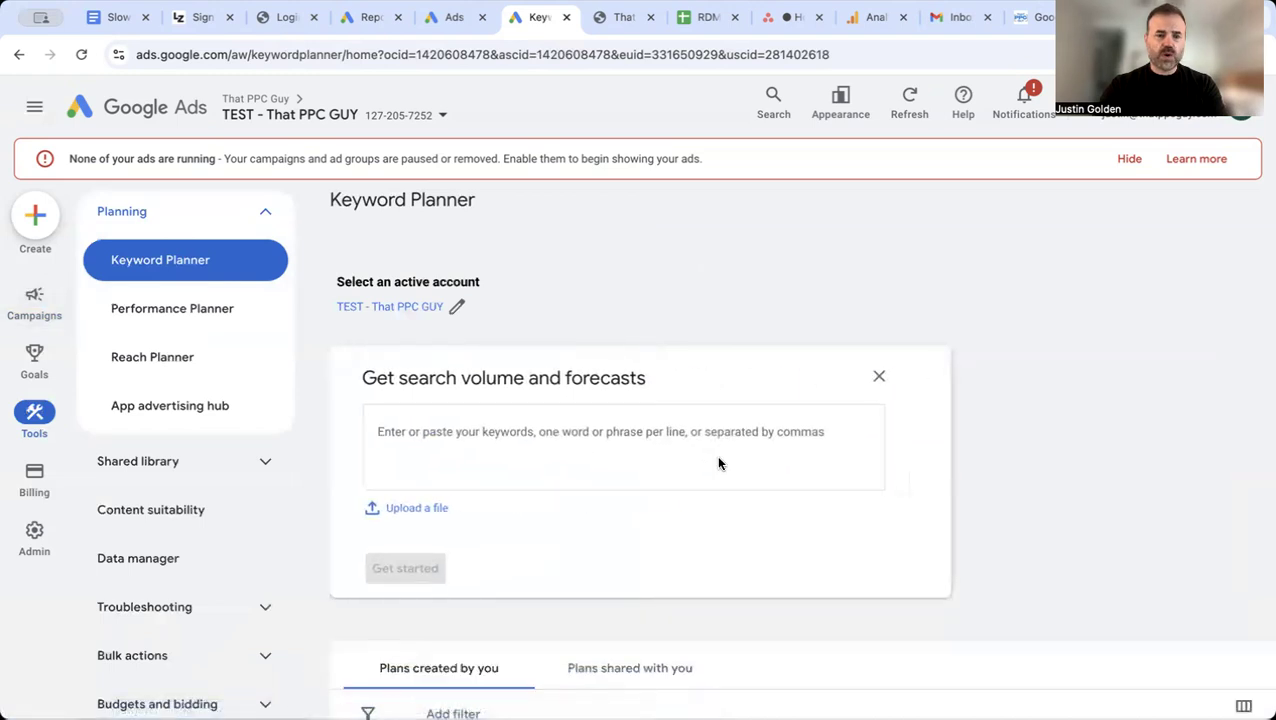
Step: Get search volume and forecasts for the keywords "chiropractor near me", "shockwave therapy near me" and "spinal decompression near me", one per line
text(ch)
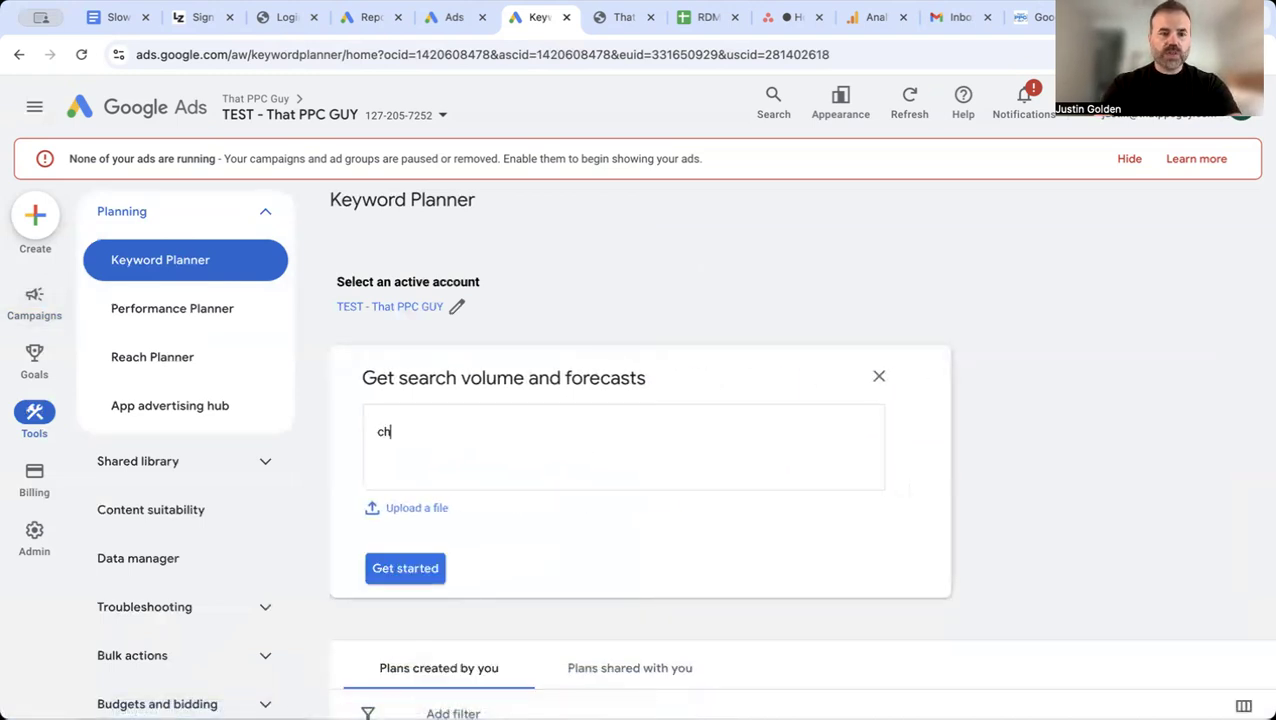
text(iro)
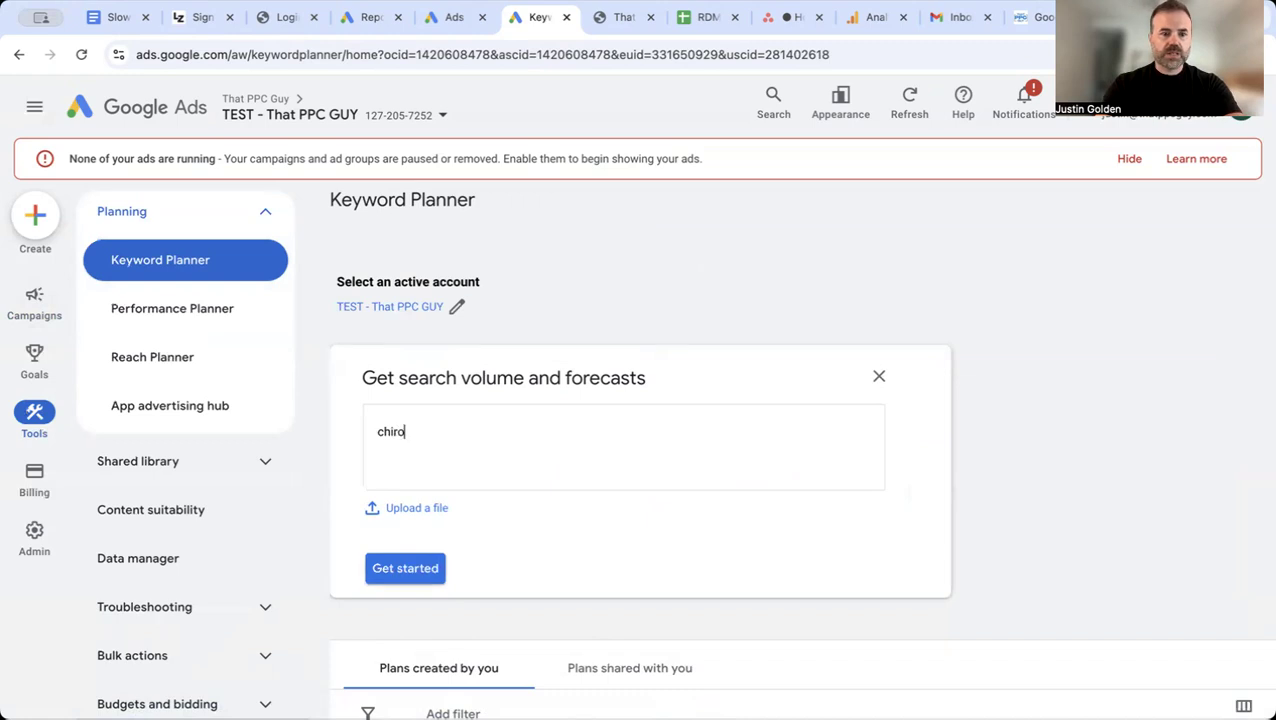
text(practor)
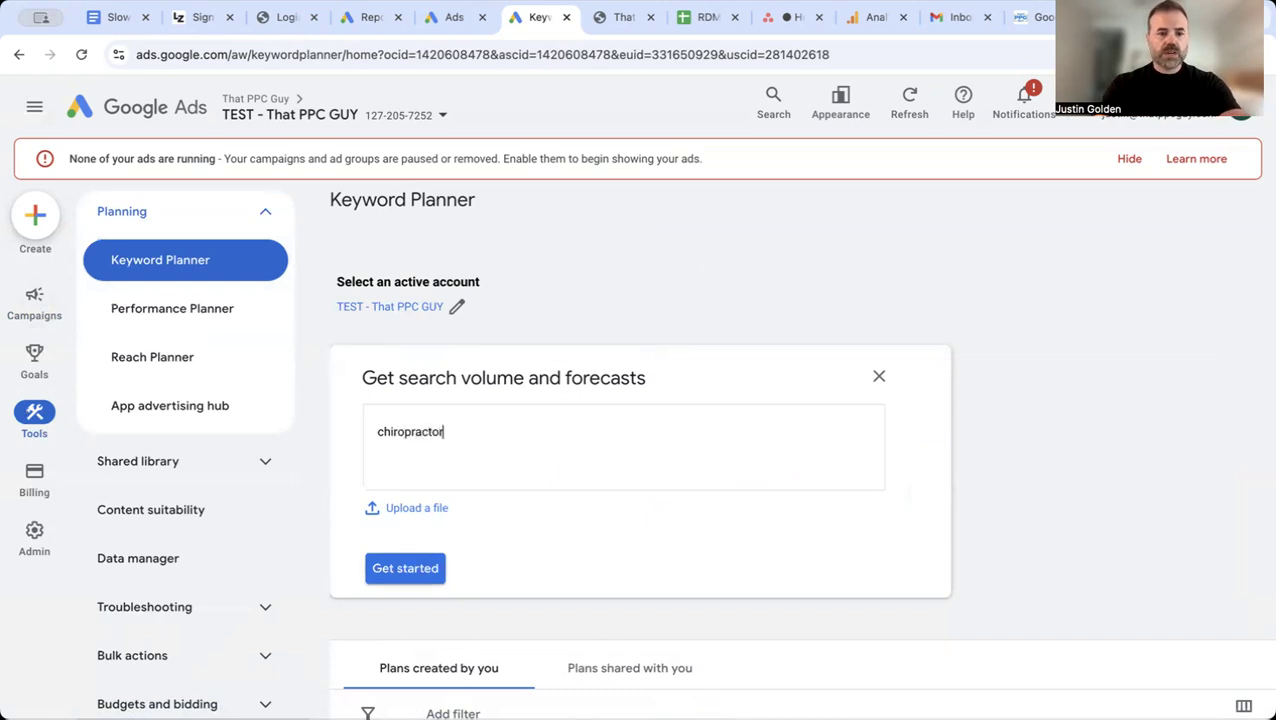
text( near me)
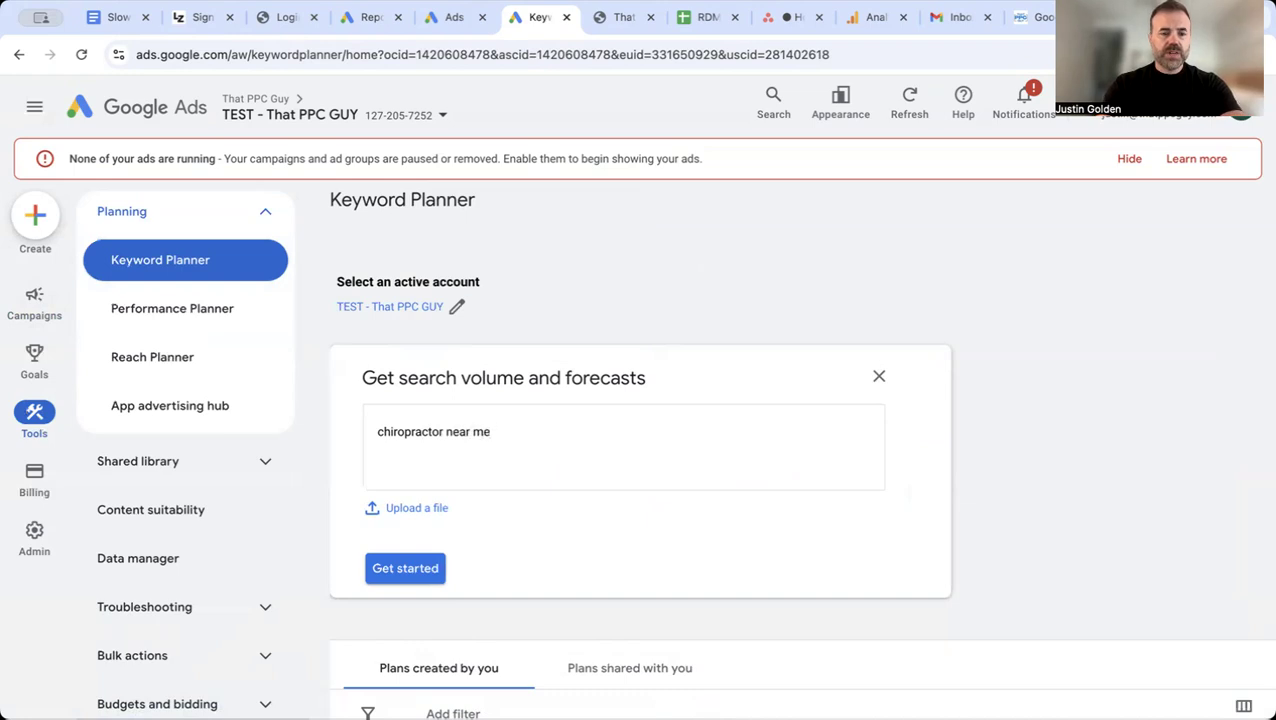
key(Return)
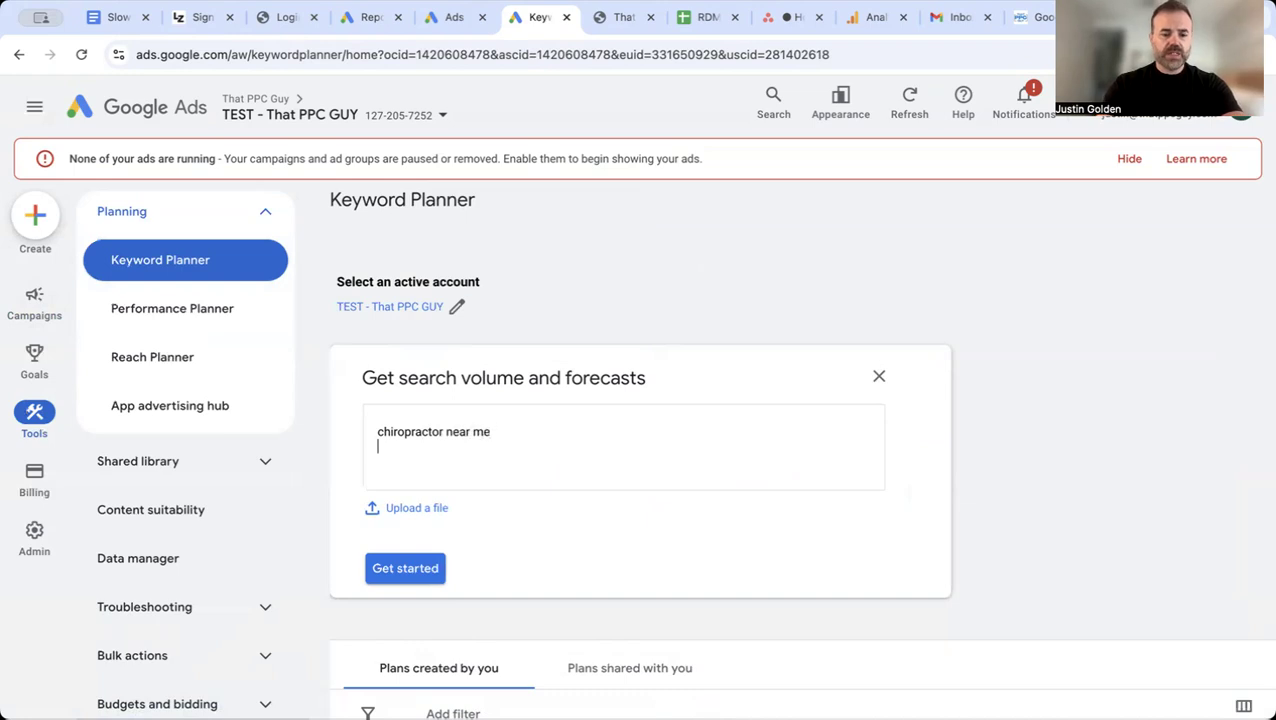
text(shockwave ther)
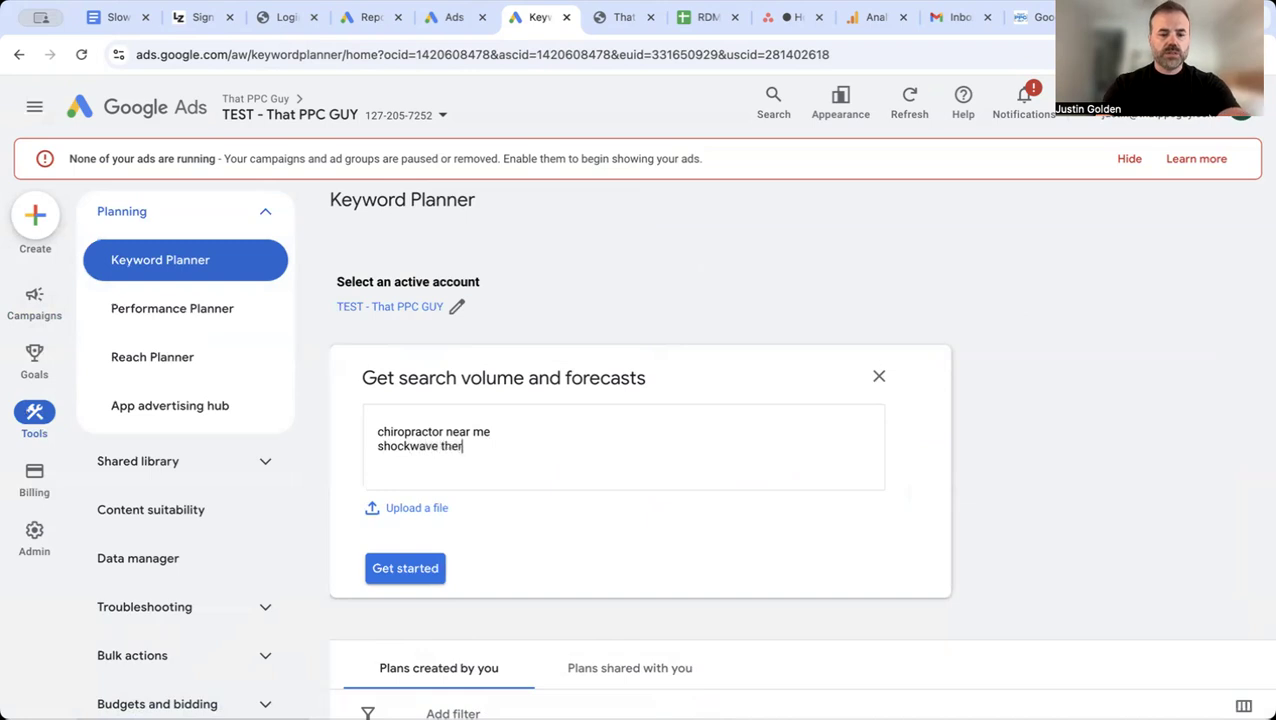
text(apy near me)
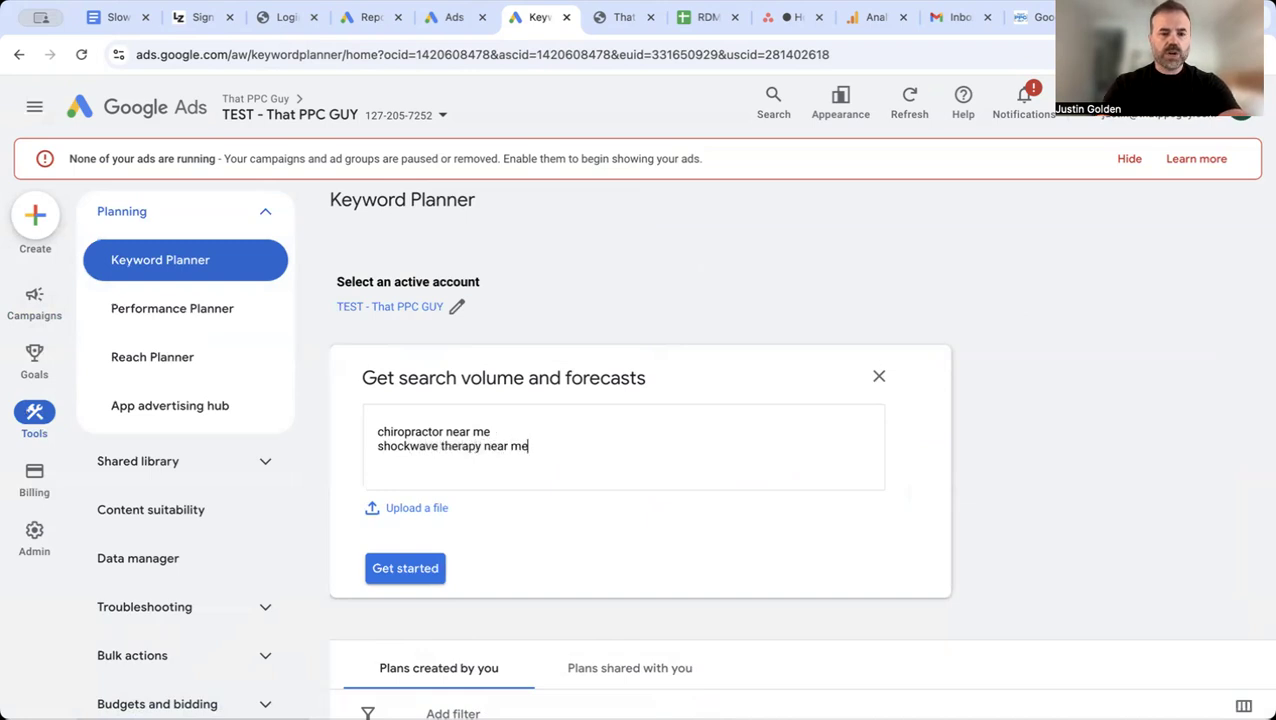
key(Return)
text(spinal)
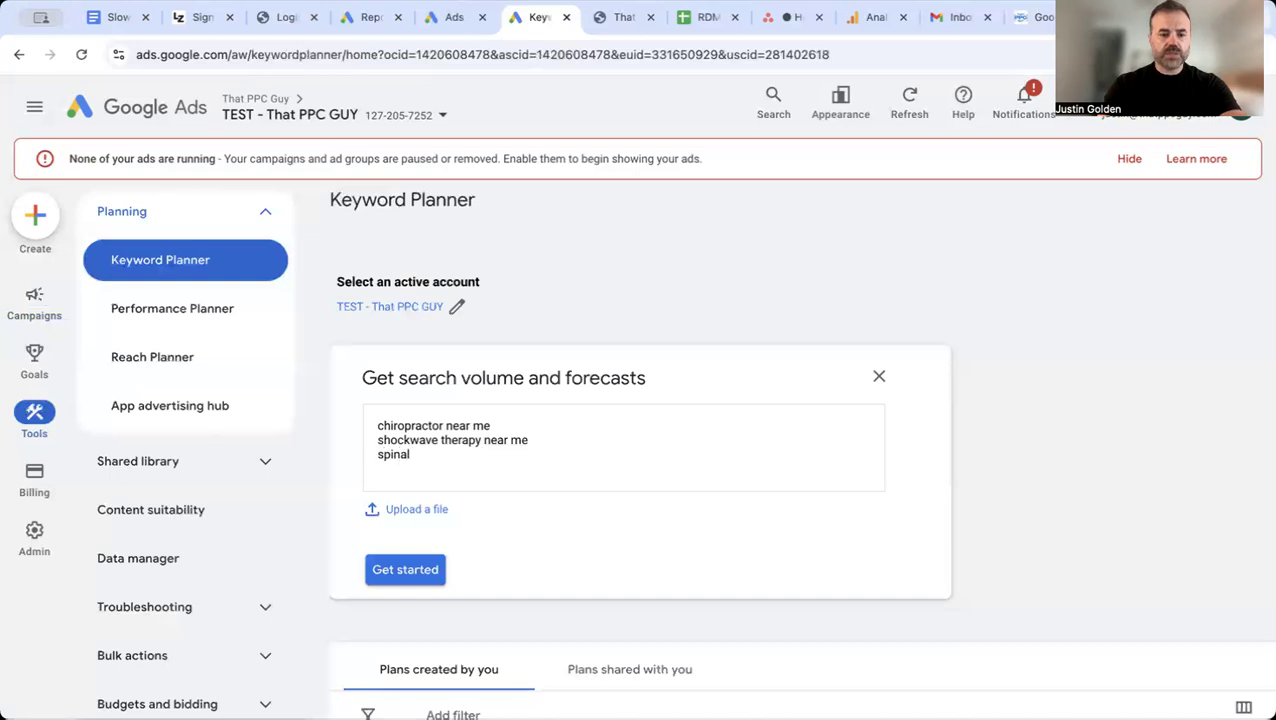
text( decompression n)
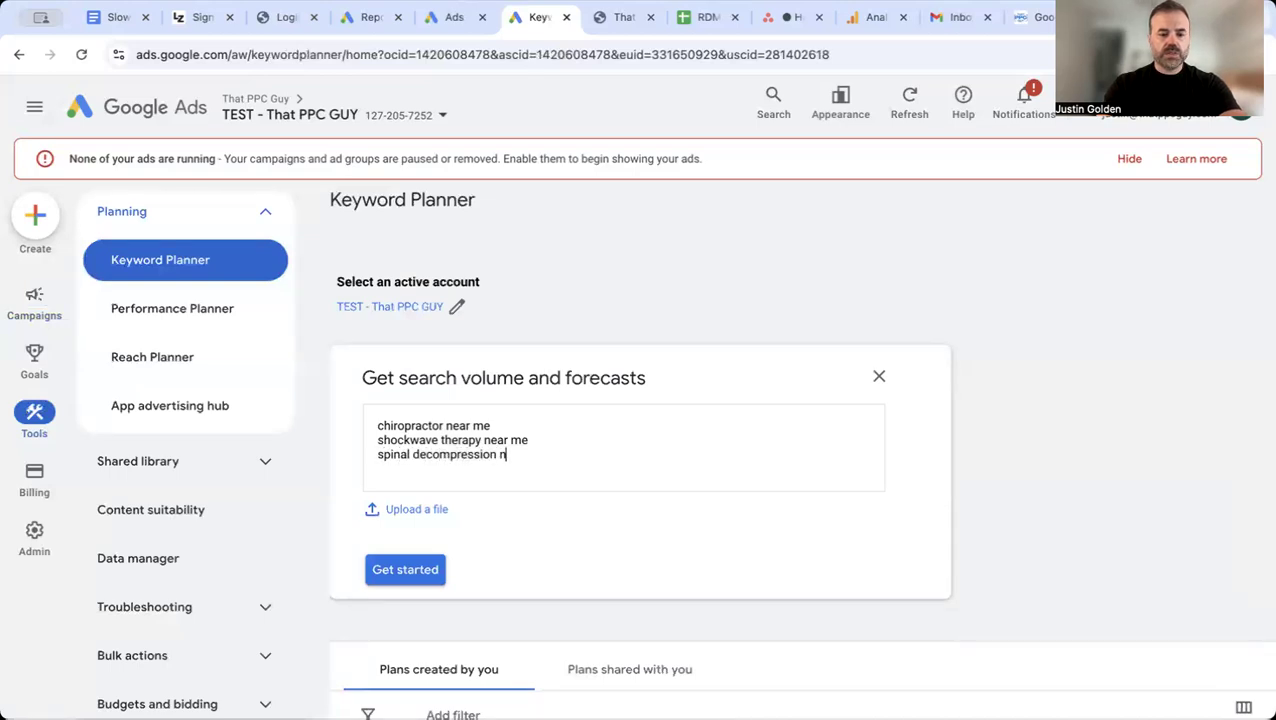
text(ear me)
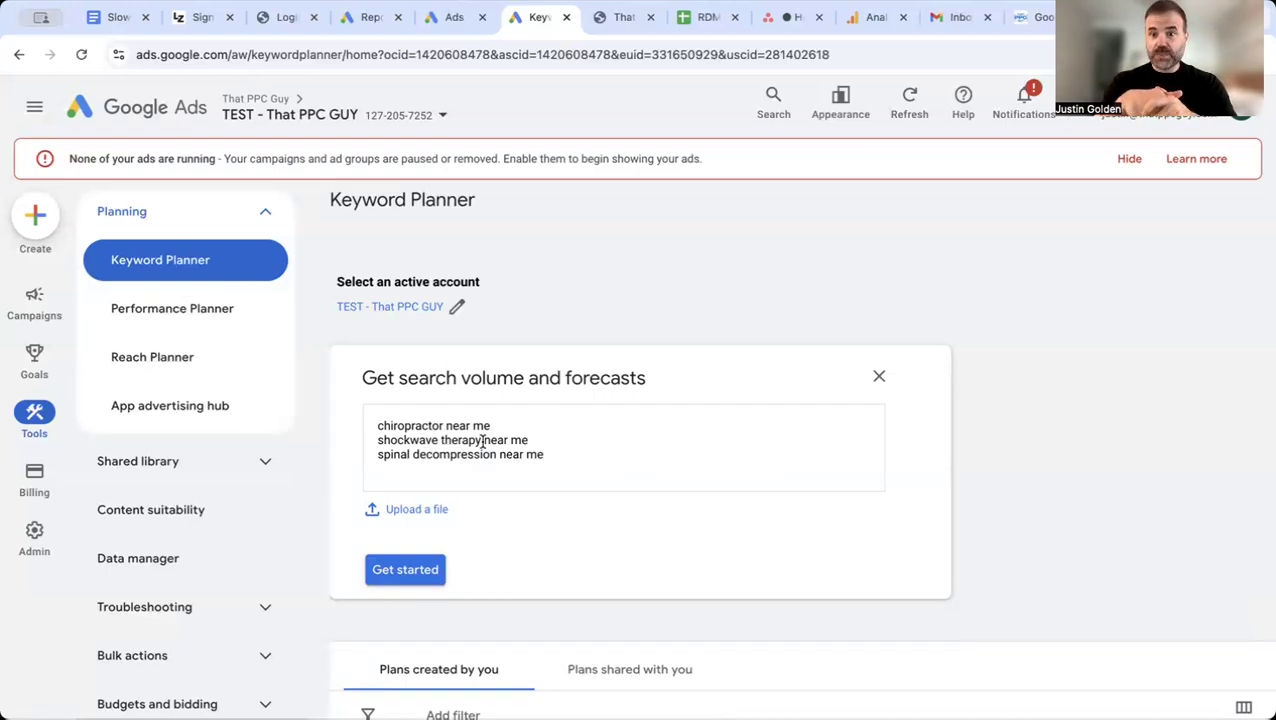
click(416, 576)
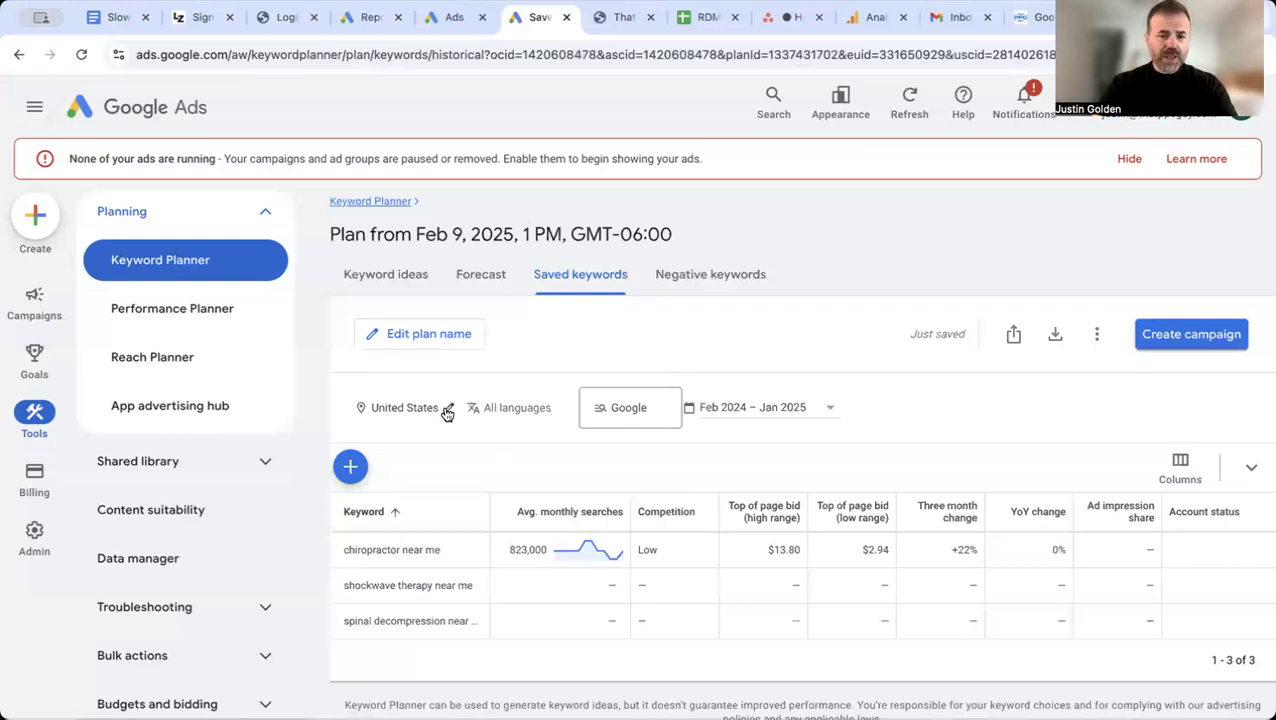
Step: Replace the United States with the city of Clearwater, Florida in the keyword plan's target locations
click(442, 408)
click(334, 243)
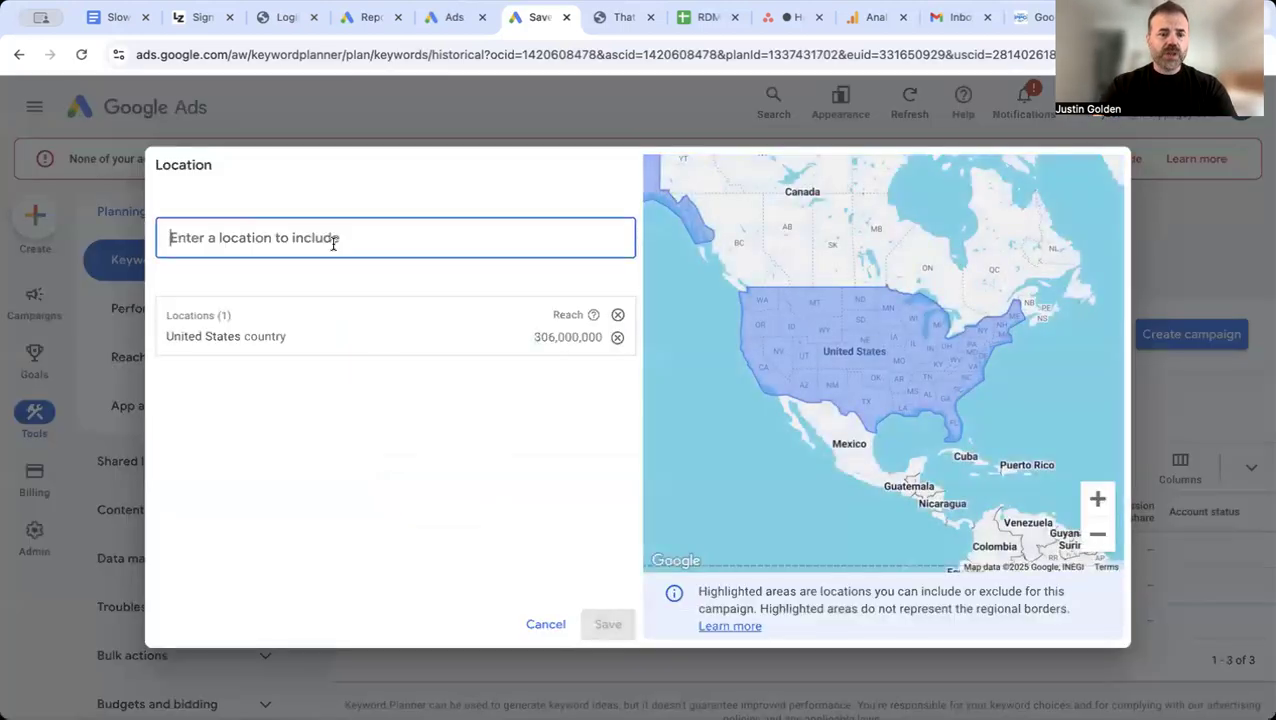
text(clearwt)
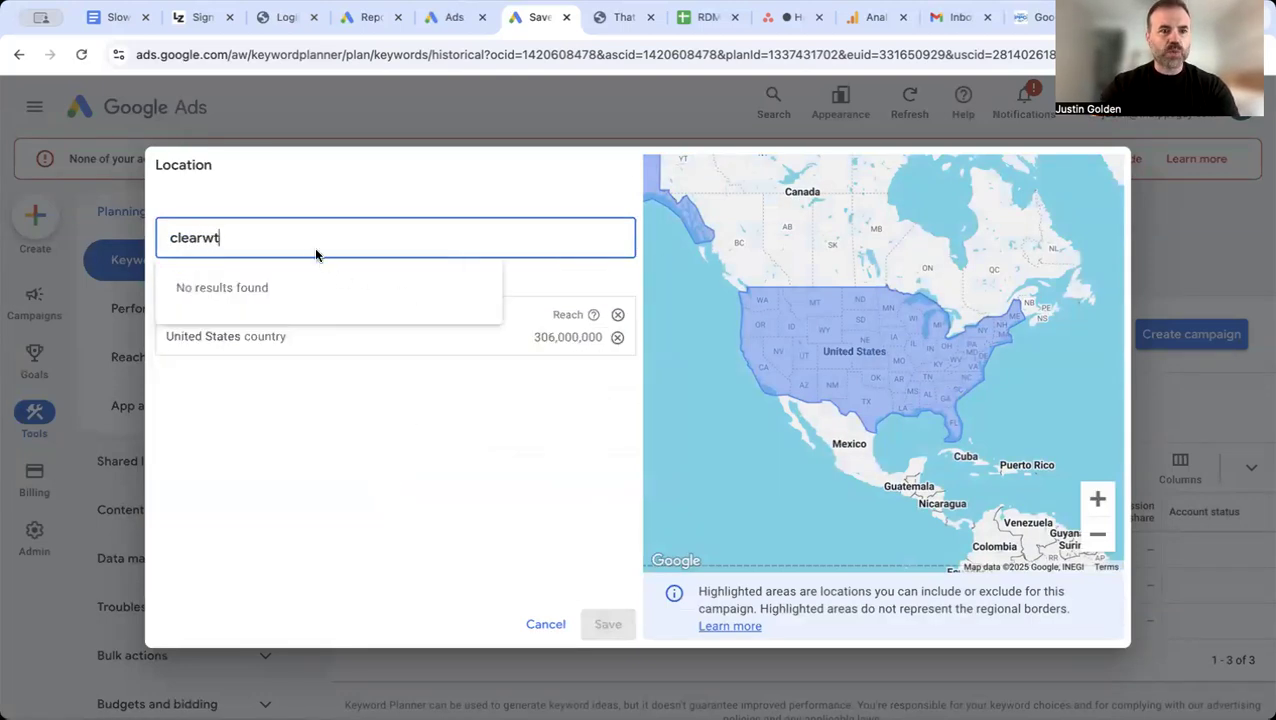
key(BackSpace)
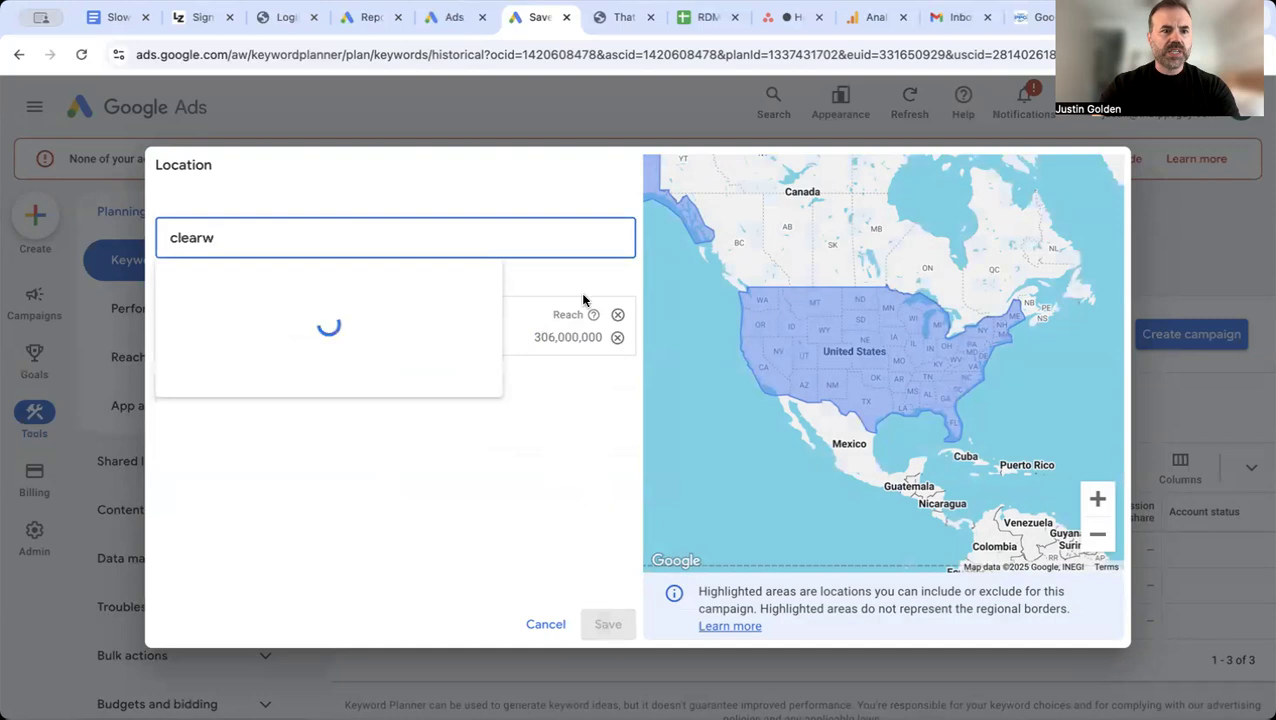
click(622, 292)
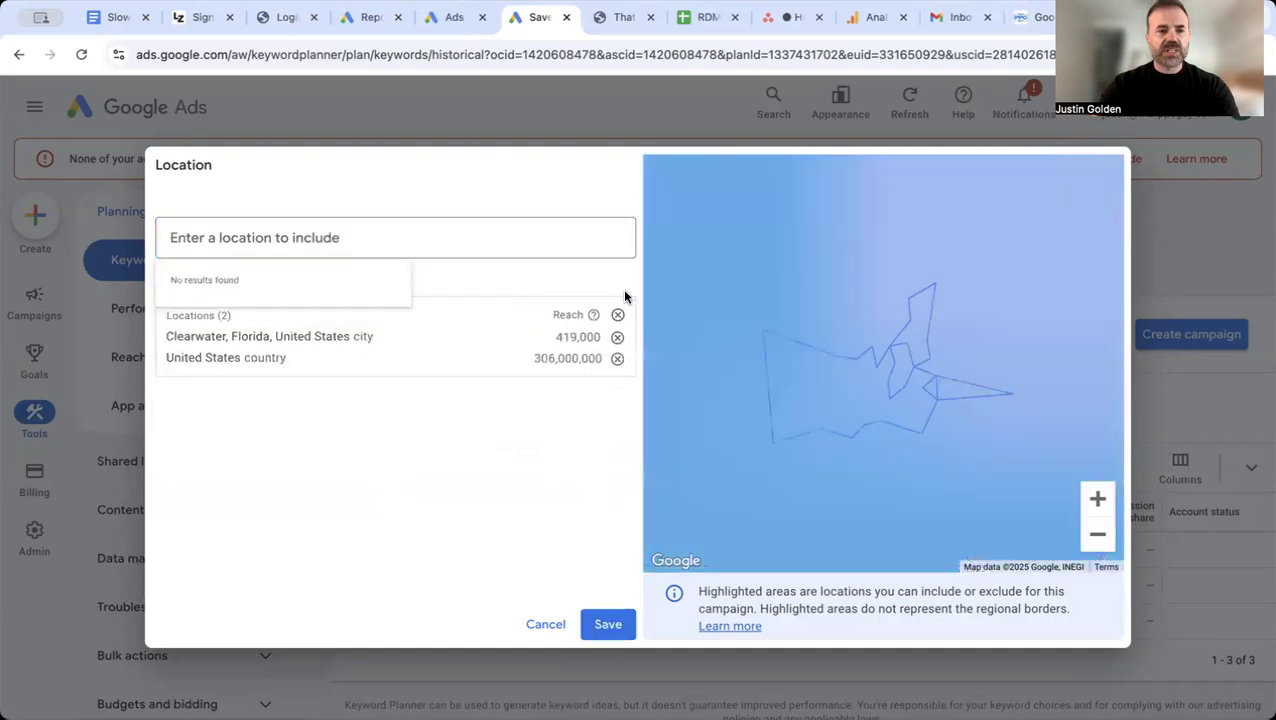
click(617, 358)
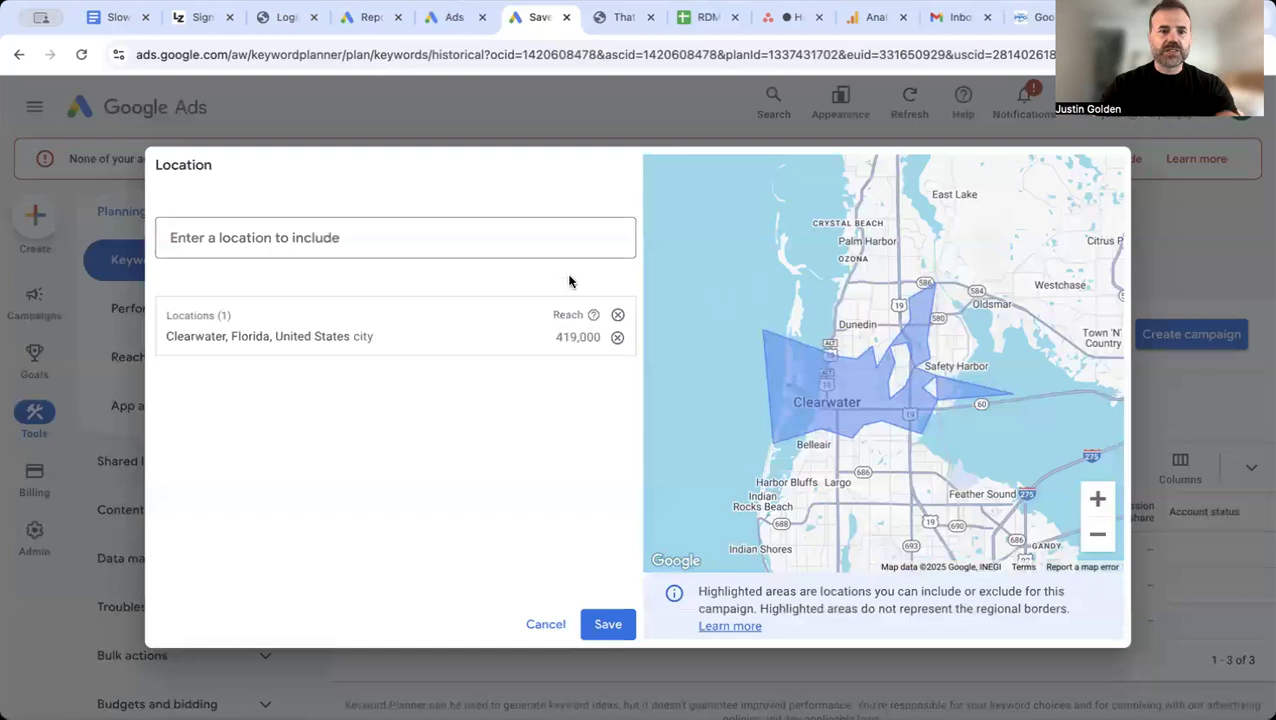
Step: Add the Florida cities Dunedin, Largo and Palm Harbor to the plan's locations and save the location settings
click(529, 242)
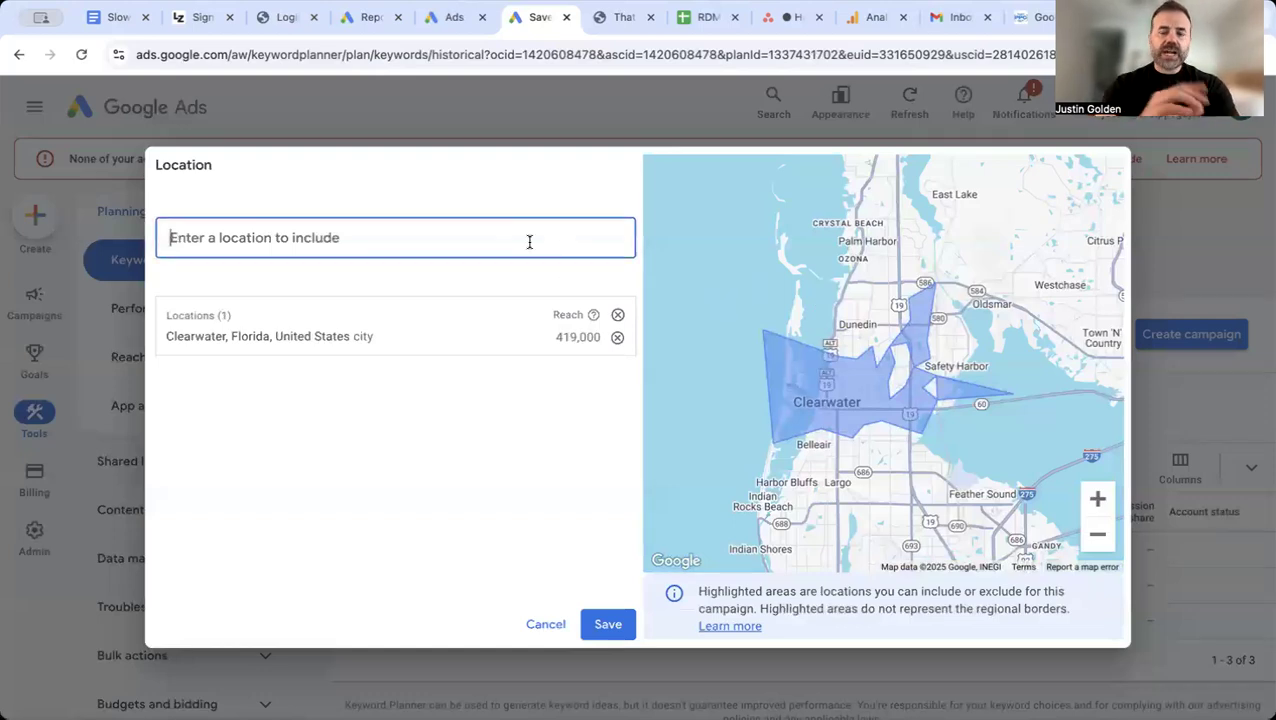
text(dune)
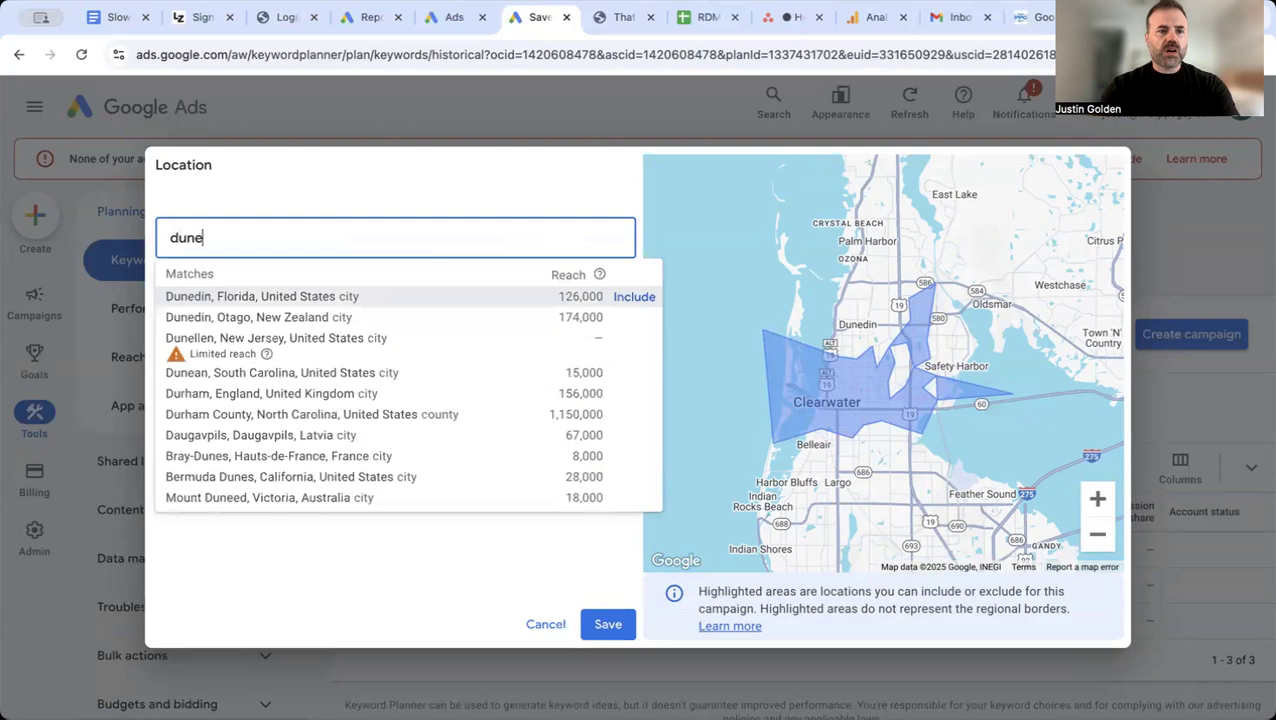
click(635, 297)
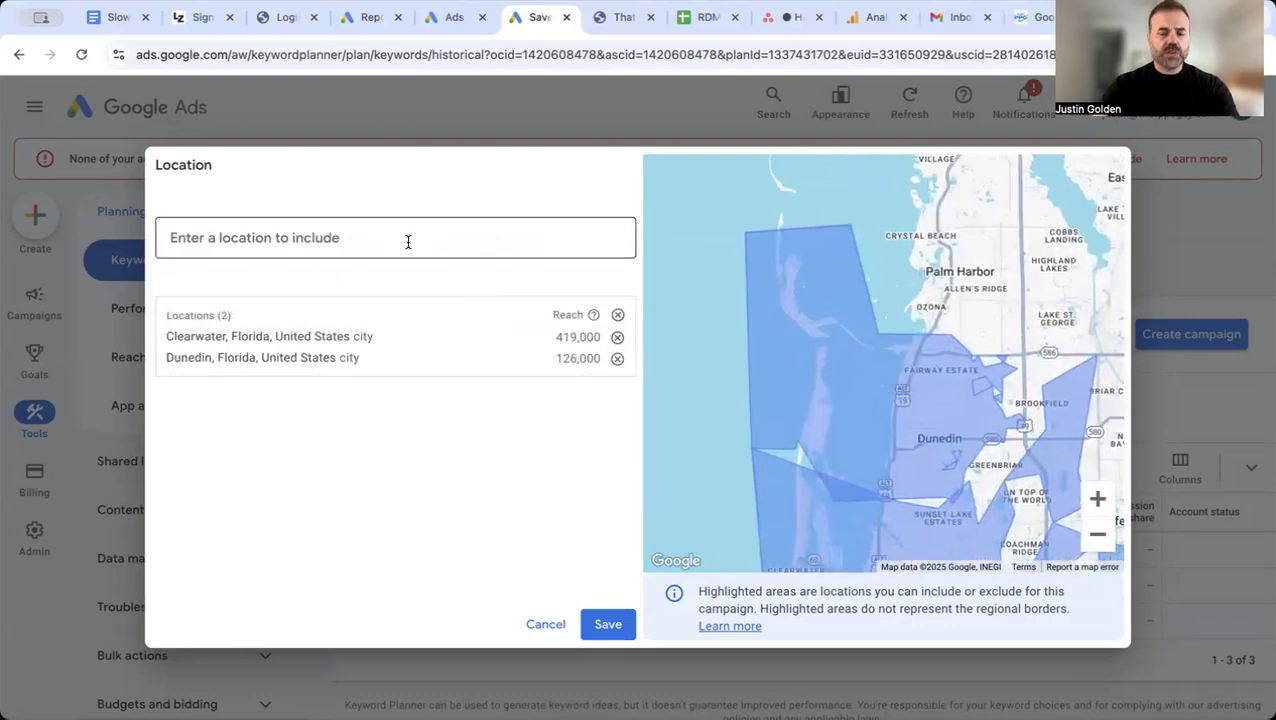
text(largo)
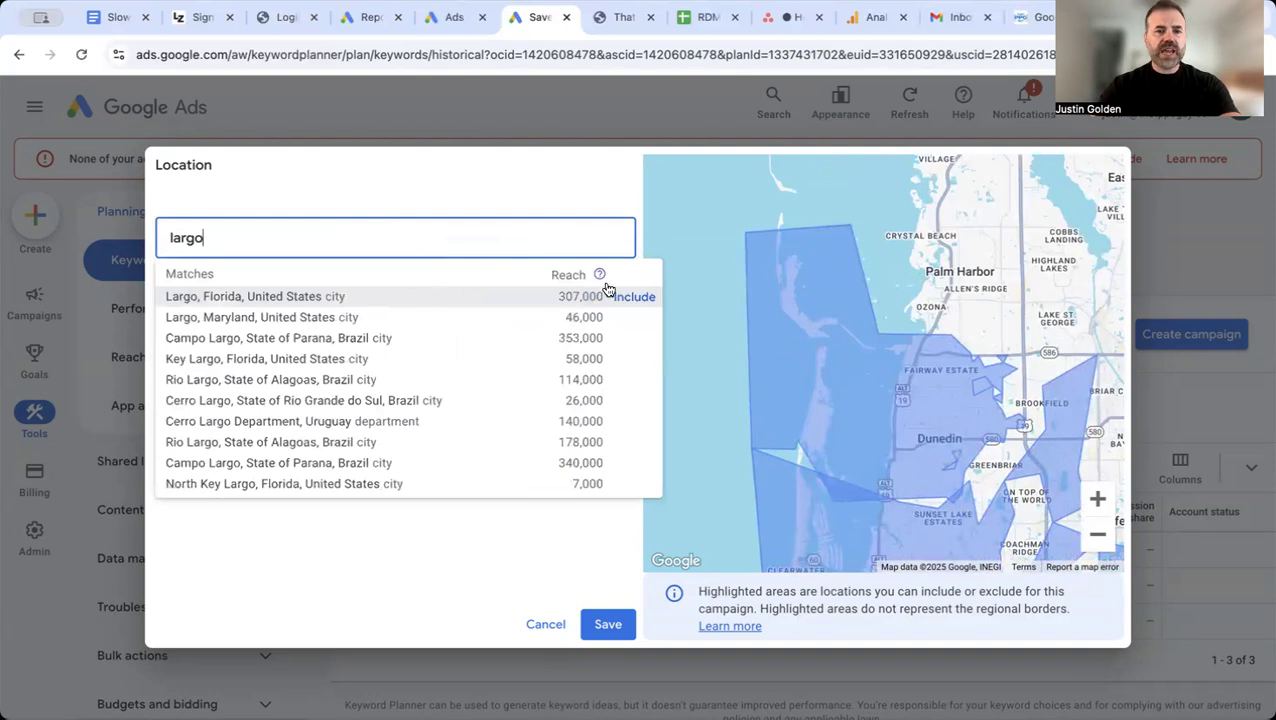
click(630, 297)
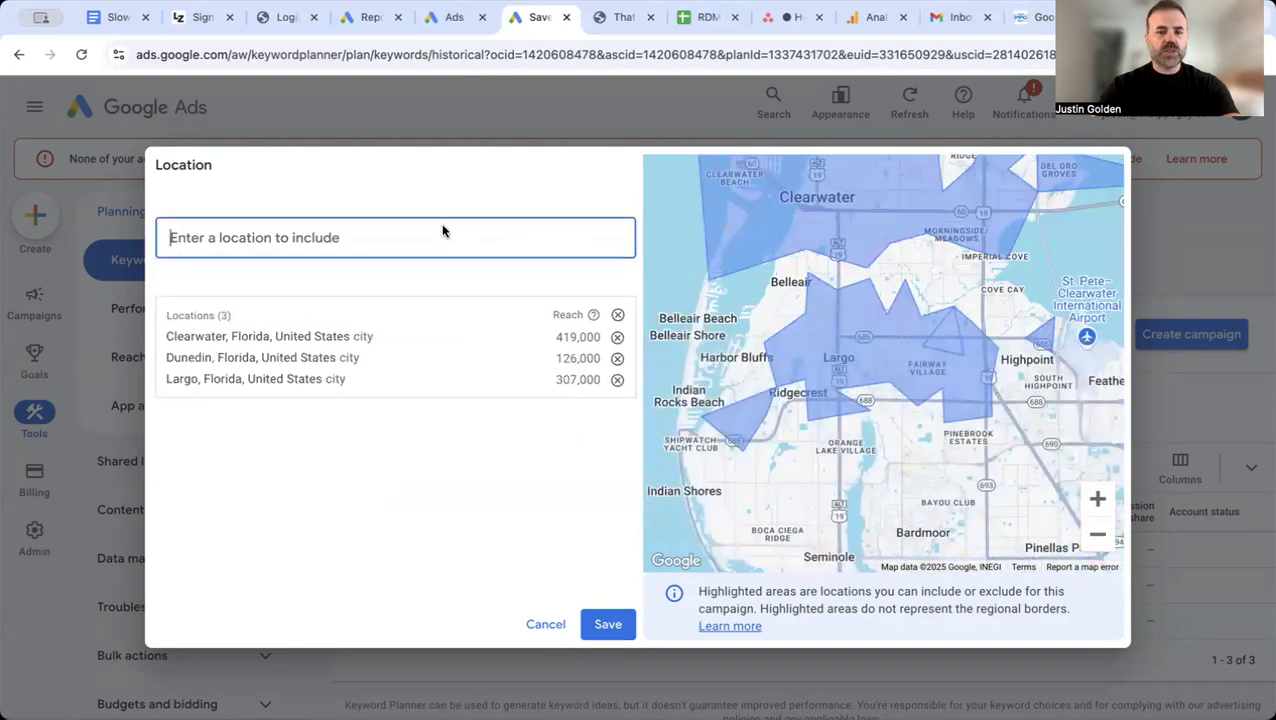
text(palm h)
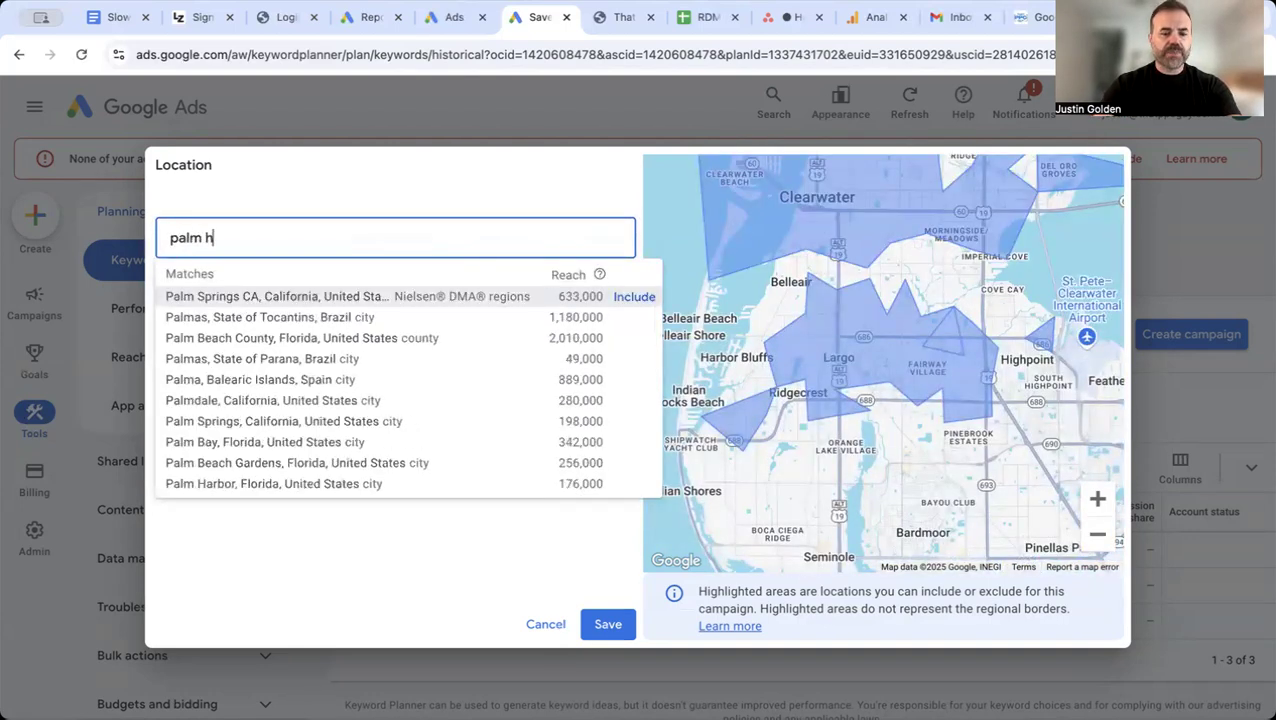
text(arbor)
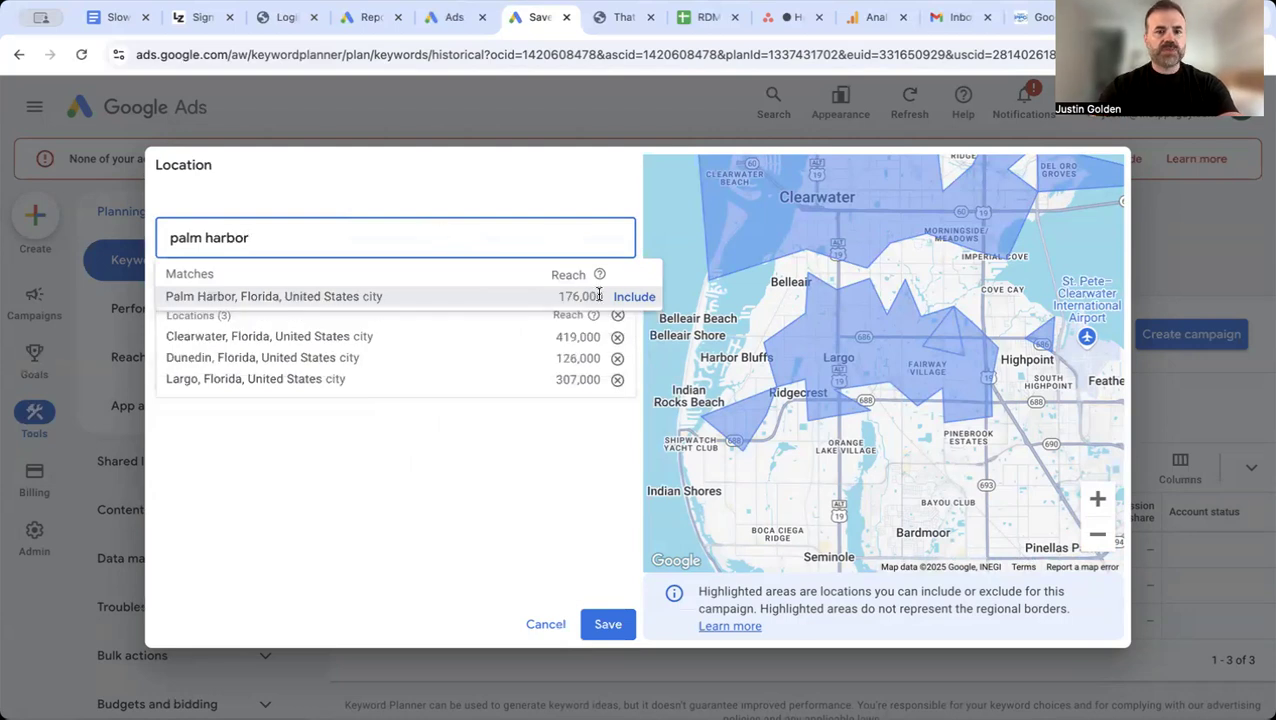
click(630, 296)
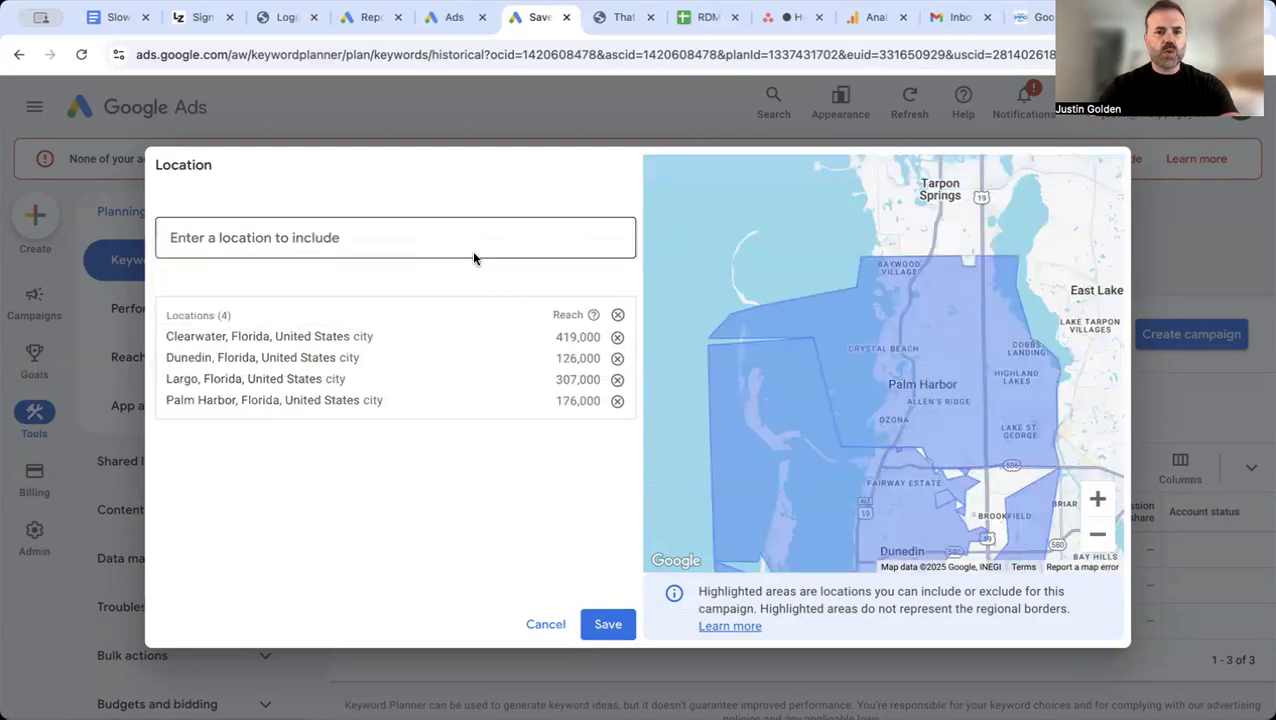
click(600, 622)
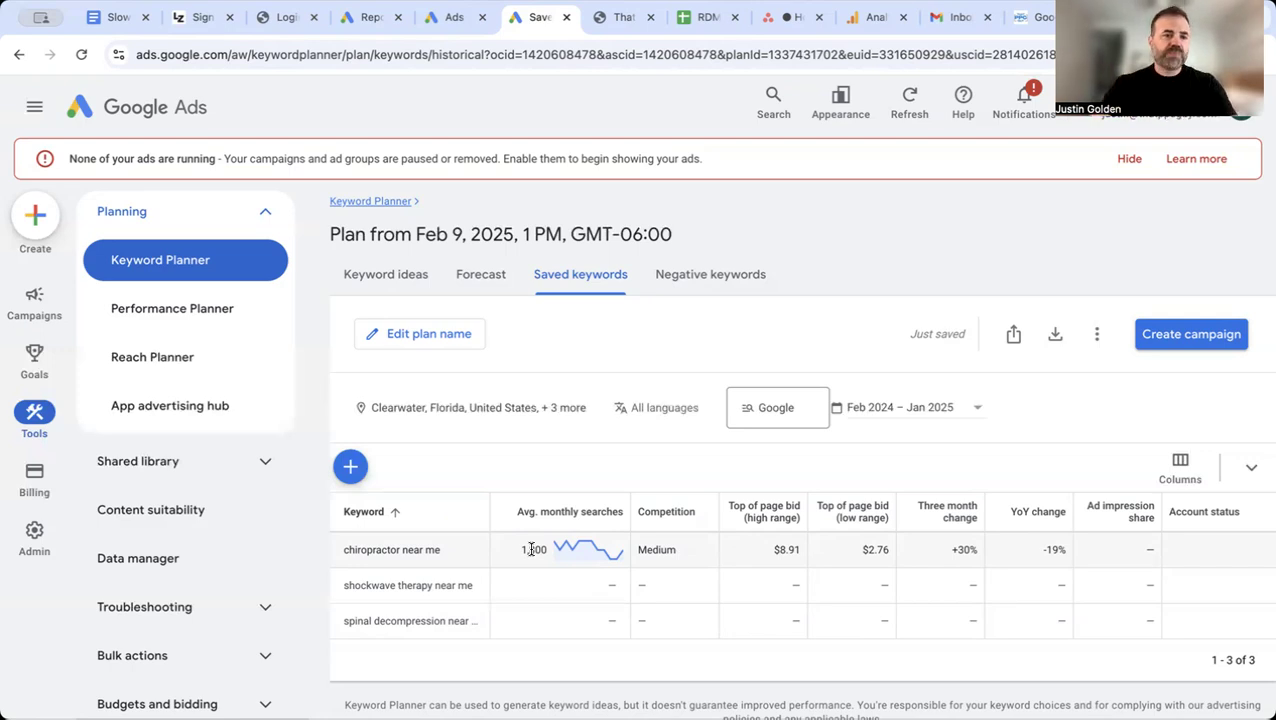
Step: Start a new campaign from the campaigns overview and reload the campaign creation page
click(32, 298)
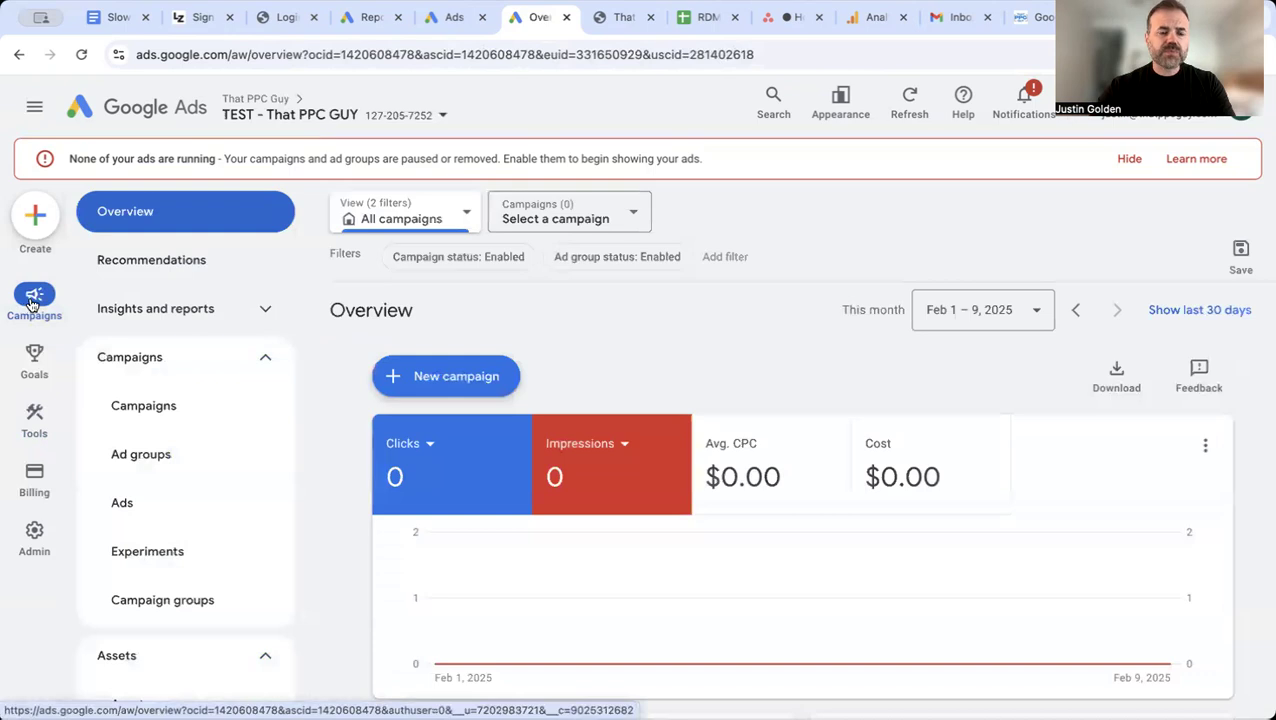
click(420, 379)
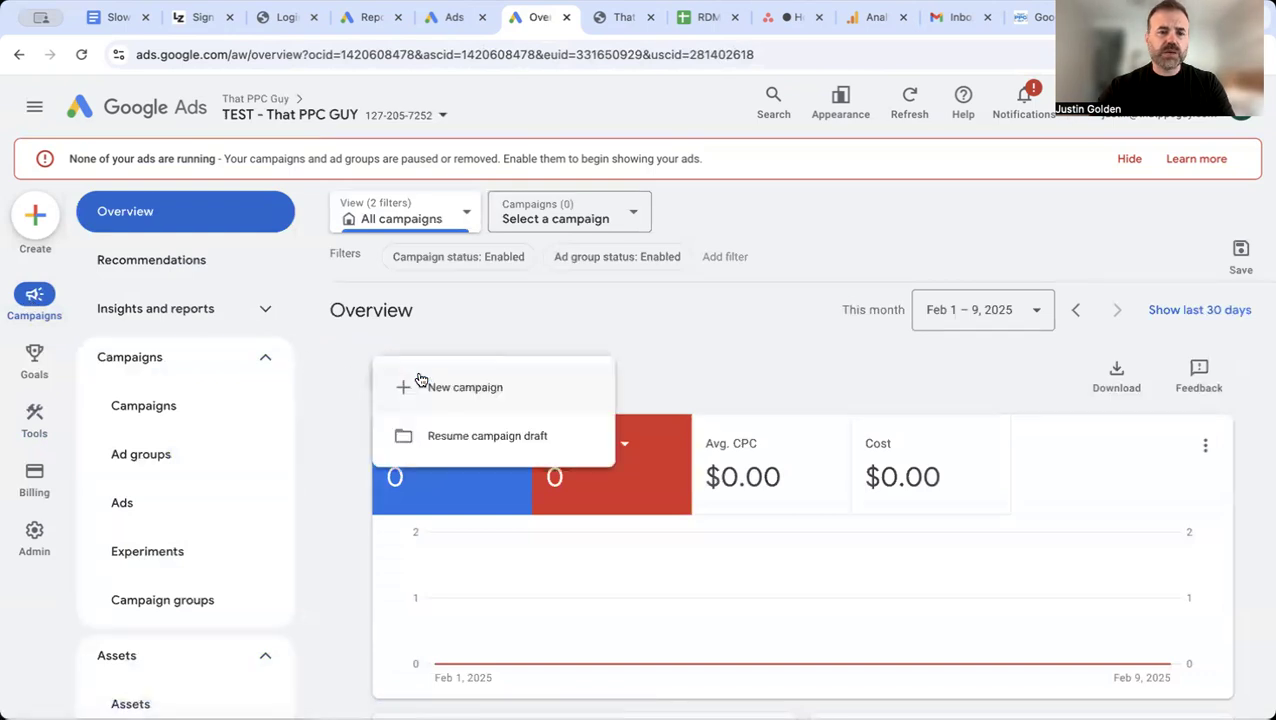
click(443, 386)
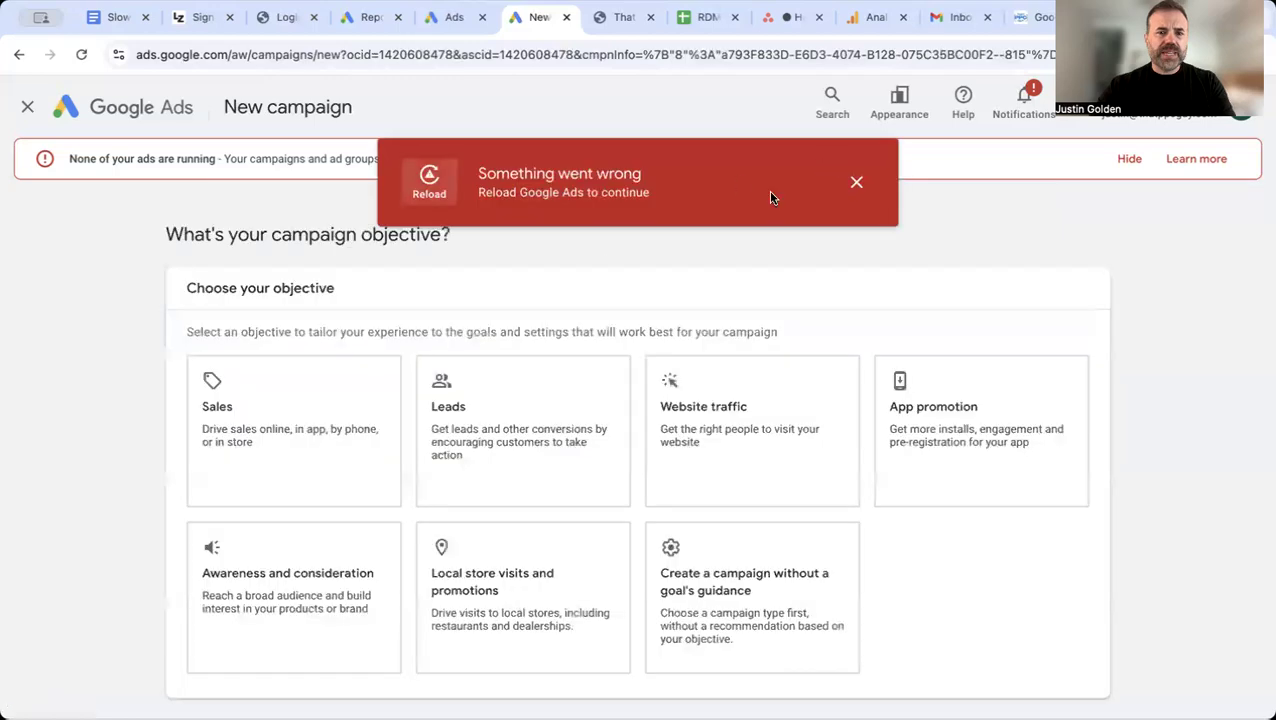
click(427, 177)
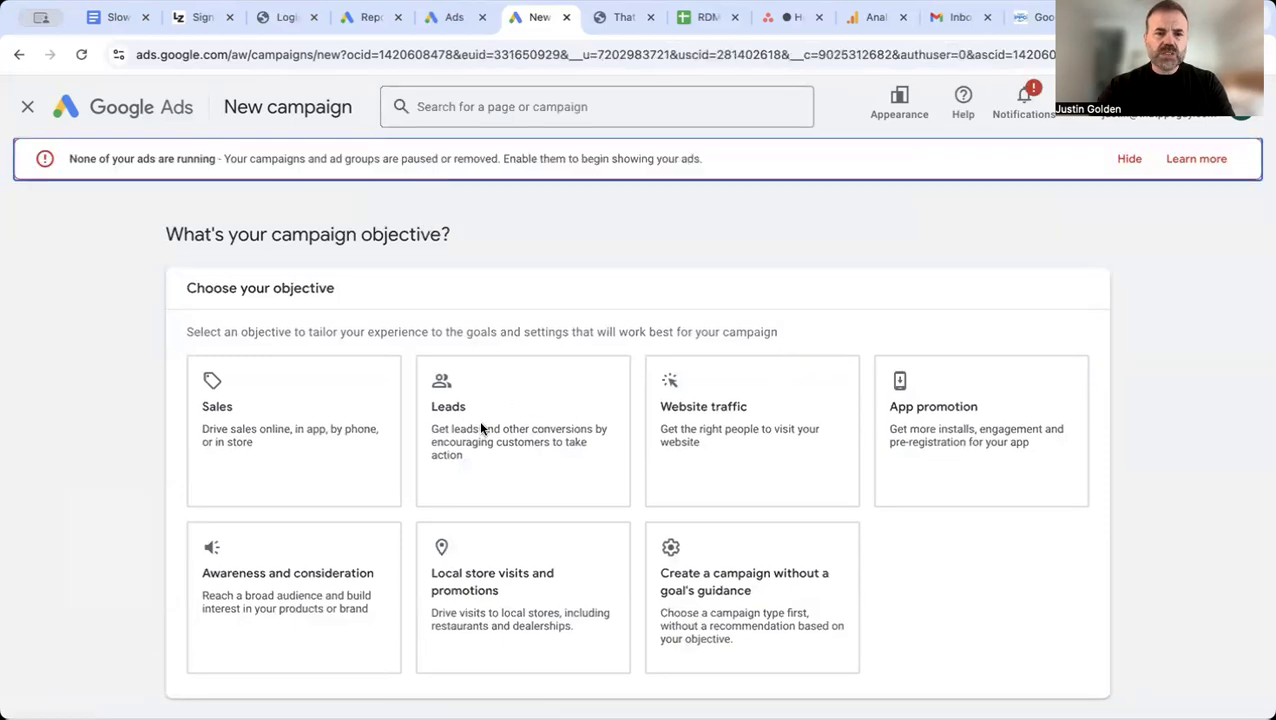
Step: Choose Leads as the new campaign's objective
scroll(479, 427, down, 1)
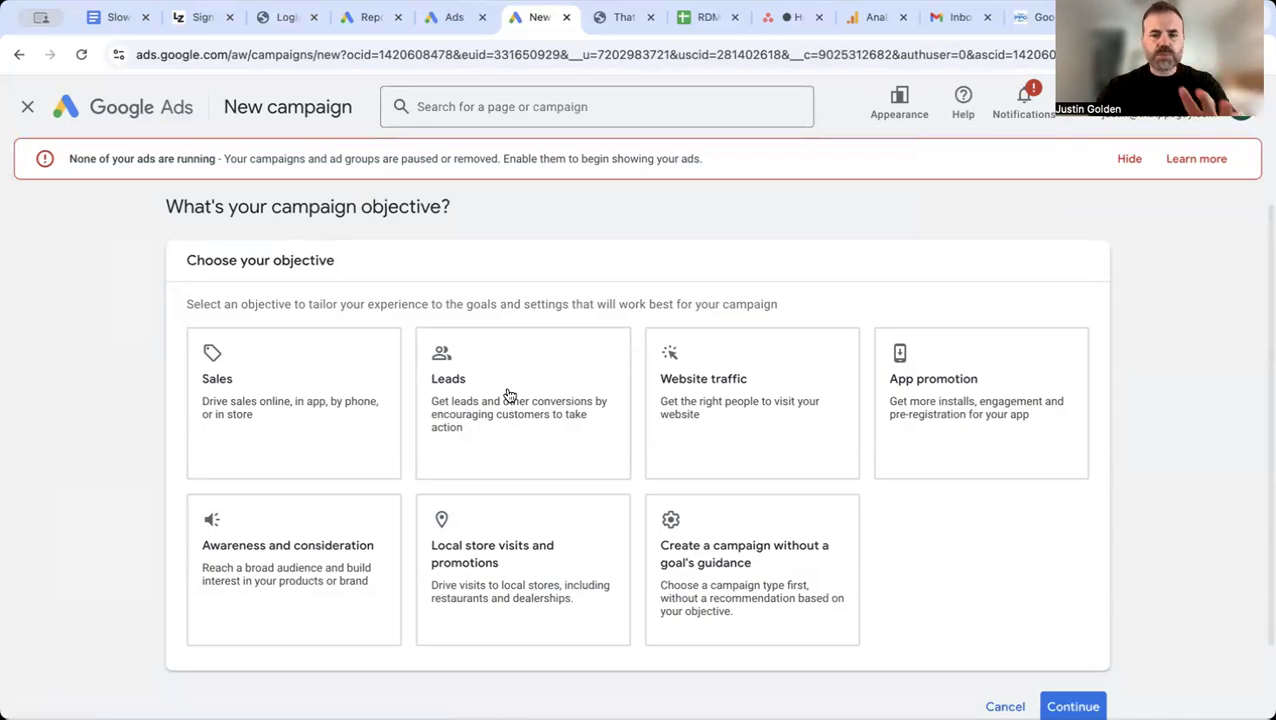
click(509, 396)
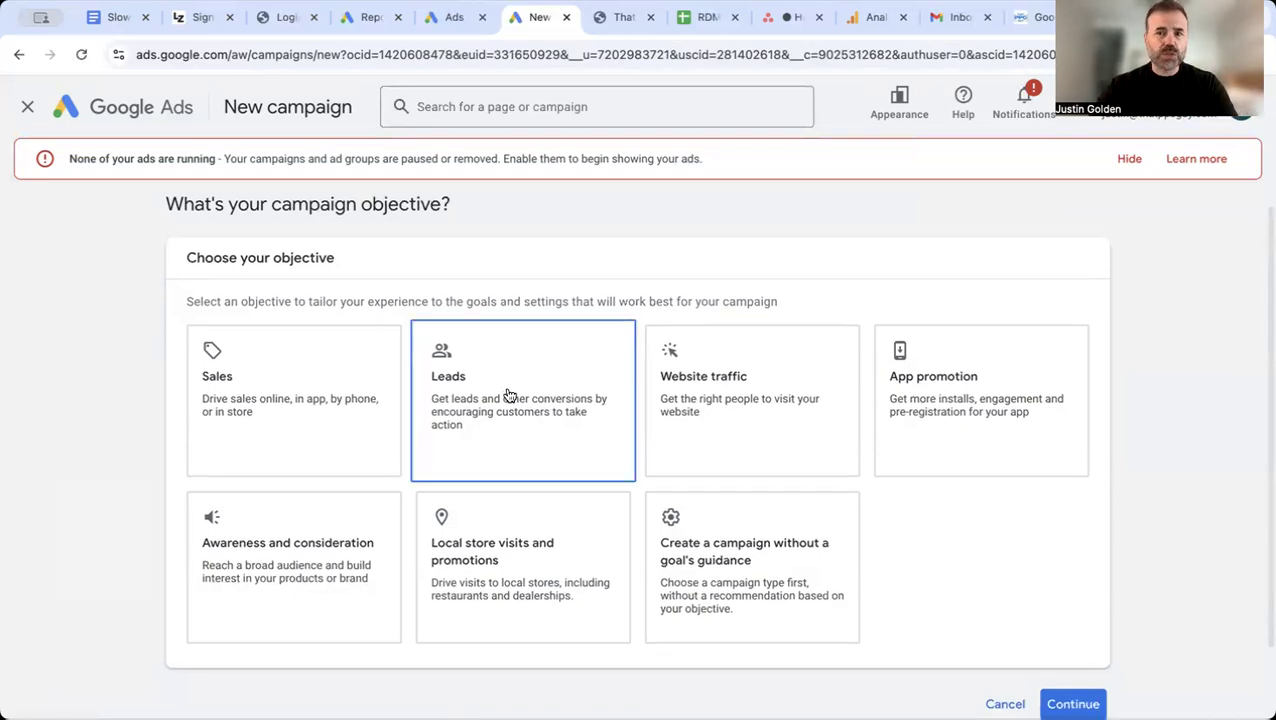
scroll(509, 396, down, 3)
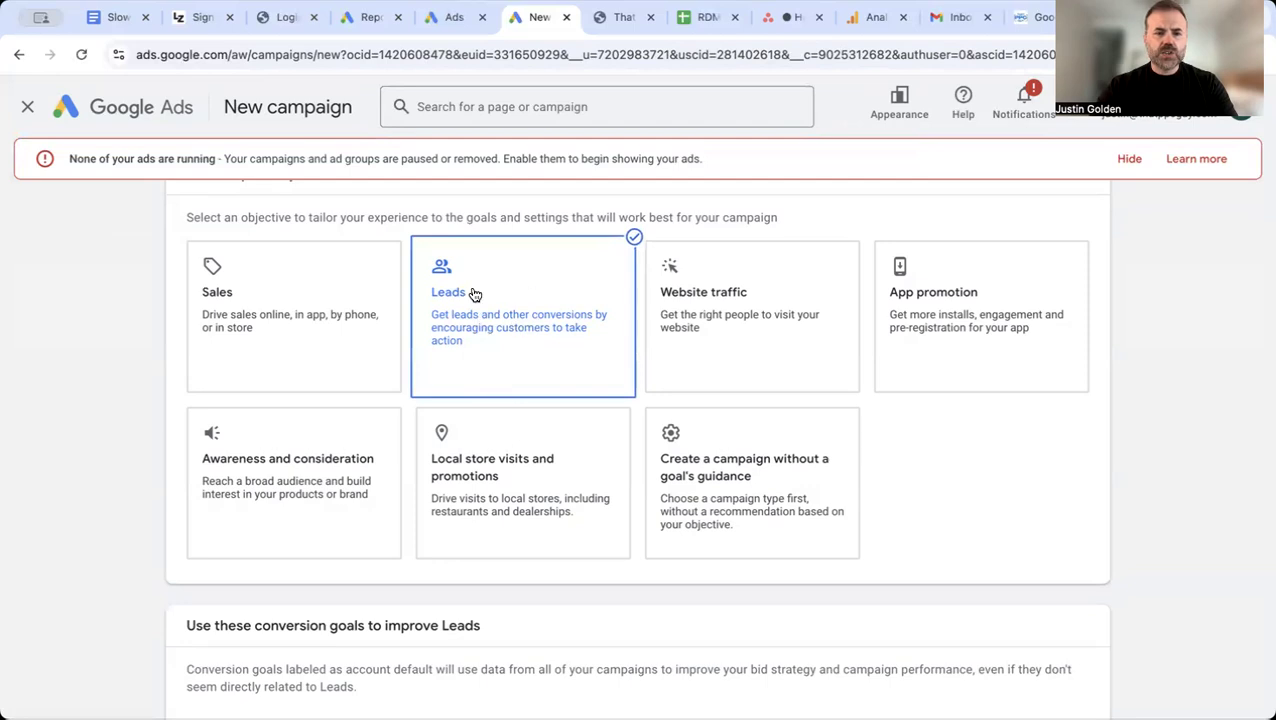
Step: Accept the Page views conversion goal for the Leads objective and continue to the campaign types
scroll(508, 288, down, 1)
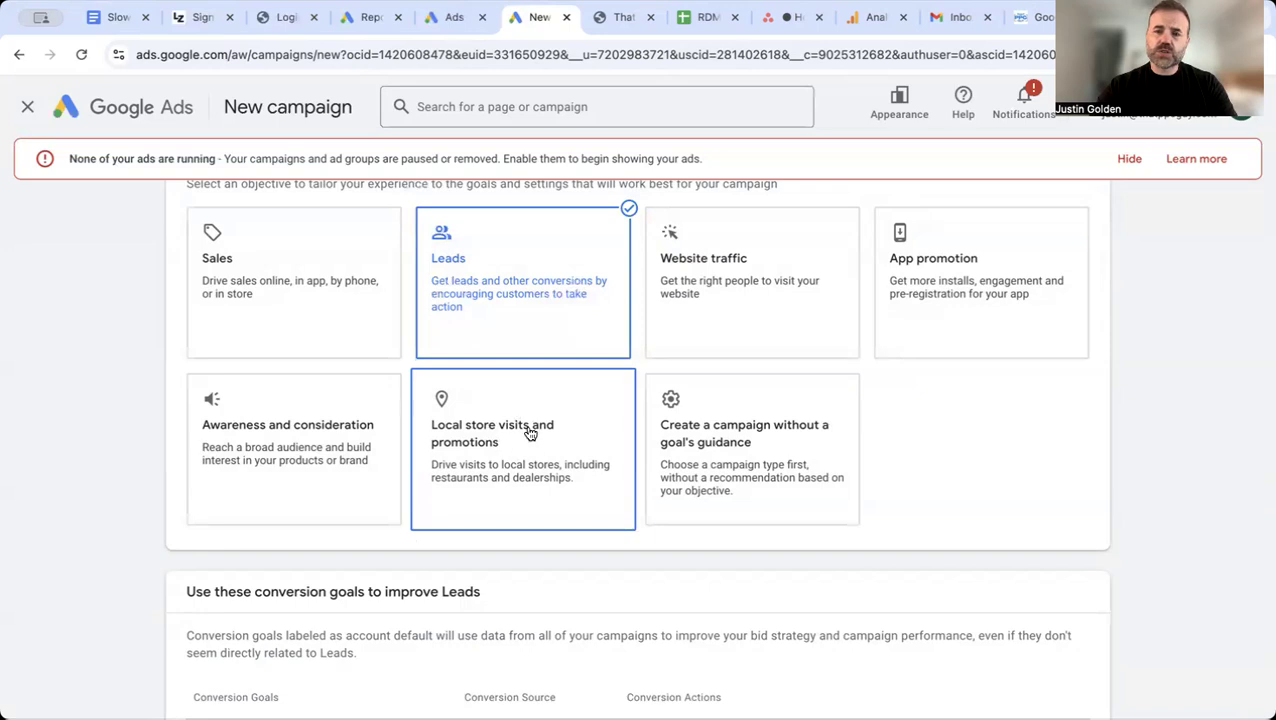
scroll(505, 452, down, 1)
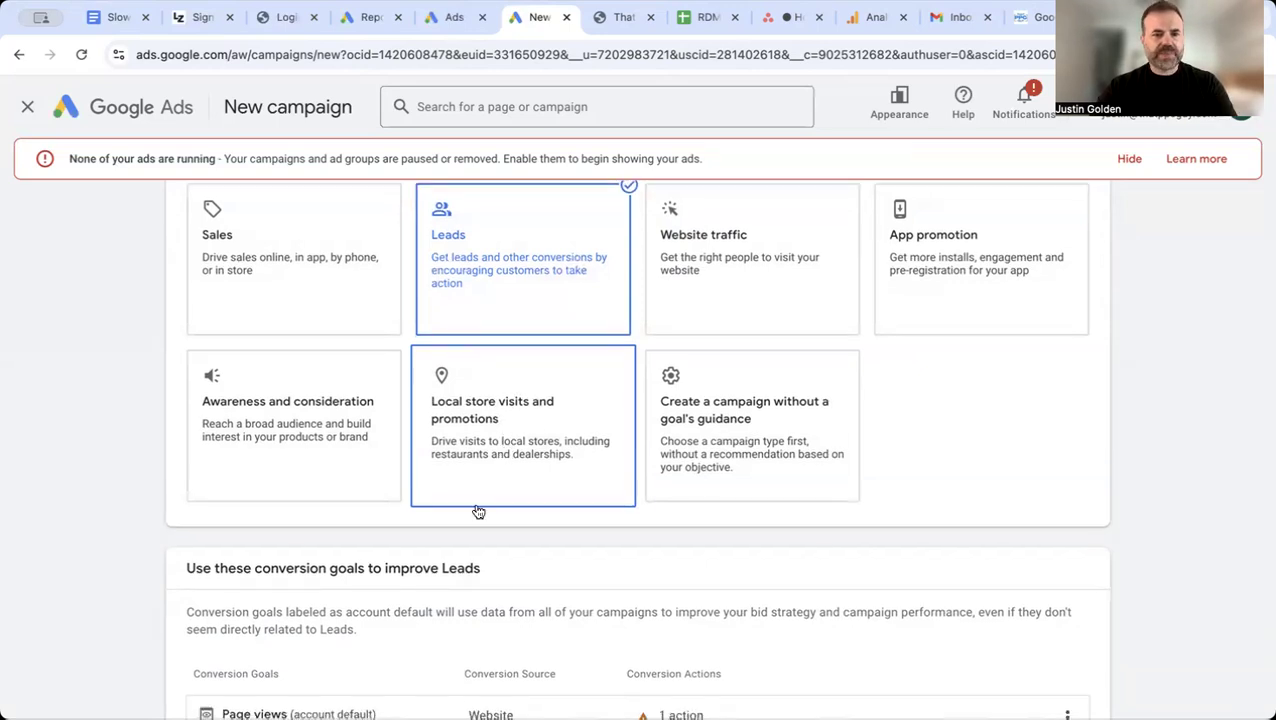
scroll(478, 512, down, 2)
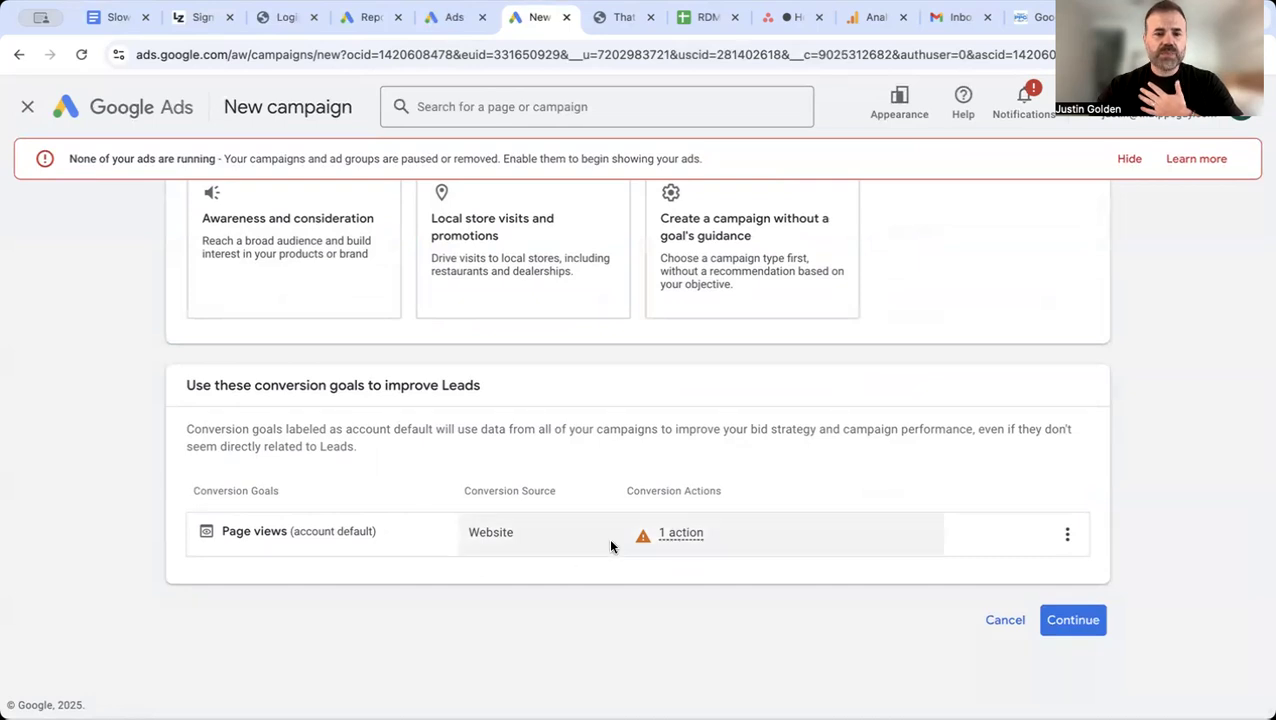
click(1069, 628)
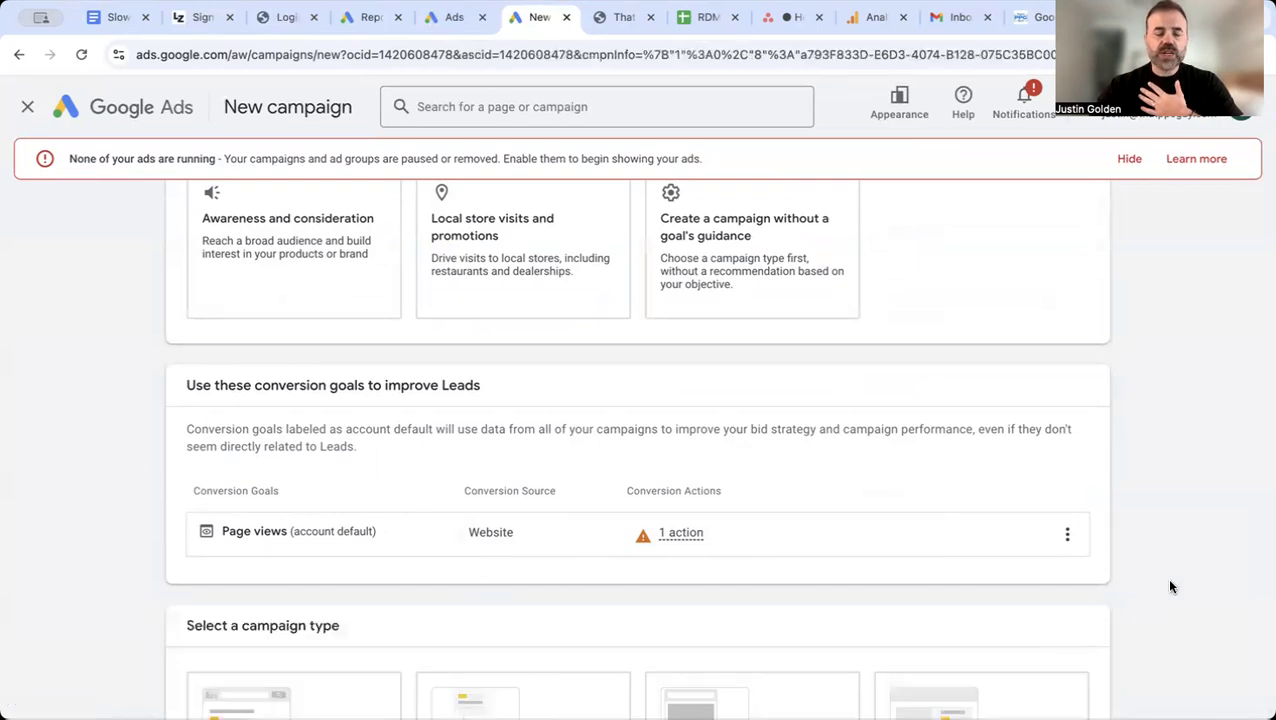
Step: Choose Search as the campaign type
scroll(1172, 574, down, 2)
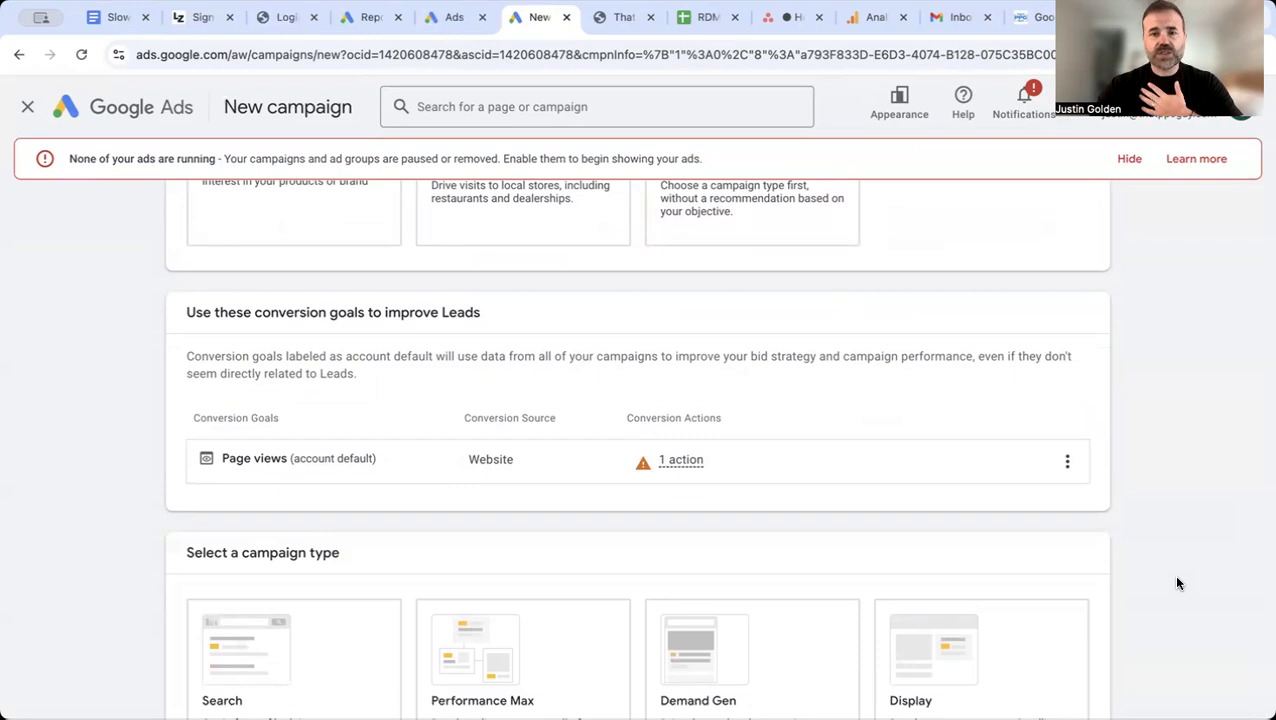
scroll(1177, 578, down, 2)
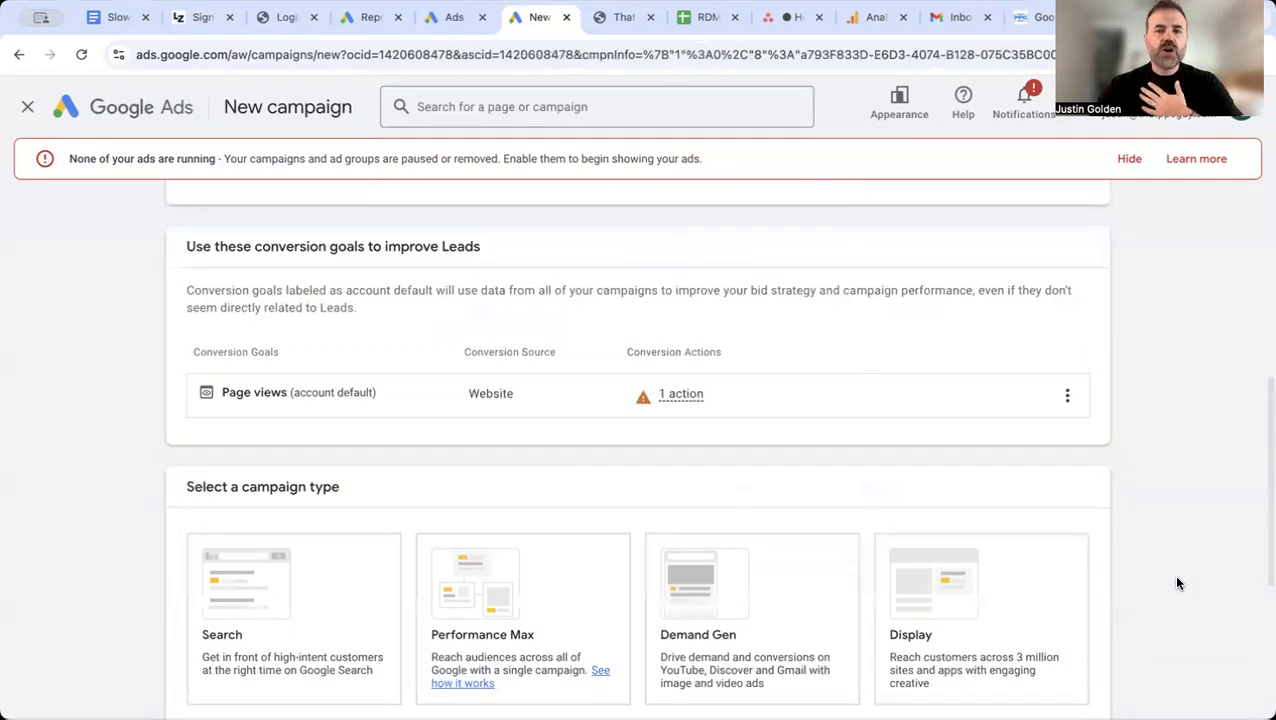
scroll(1177, 583, down, 1)
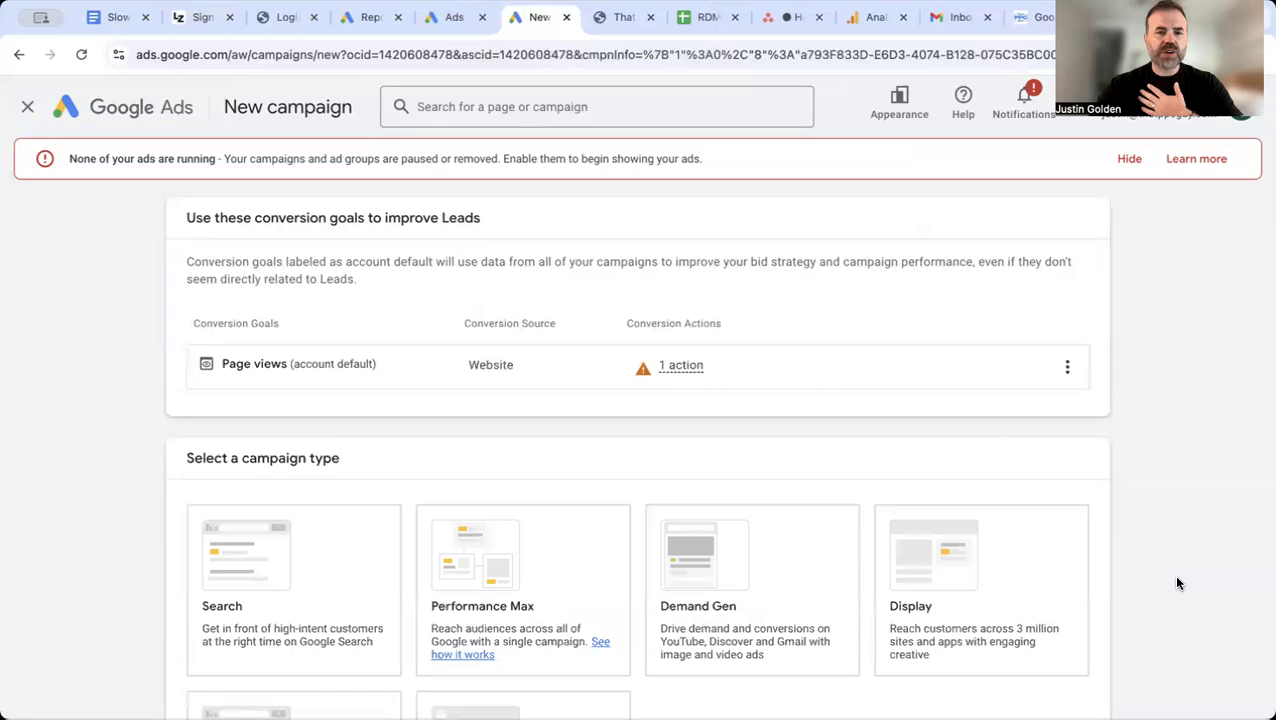
scroll(1177, 583, down, 2)
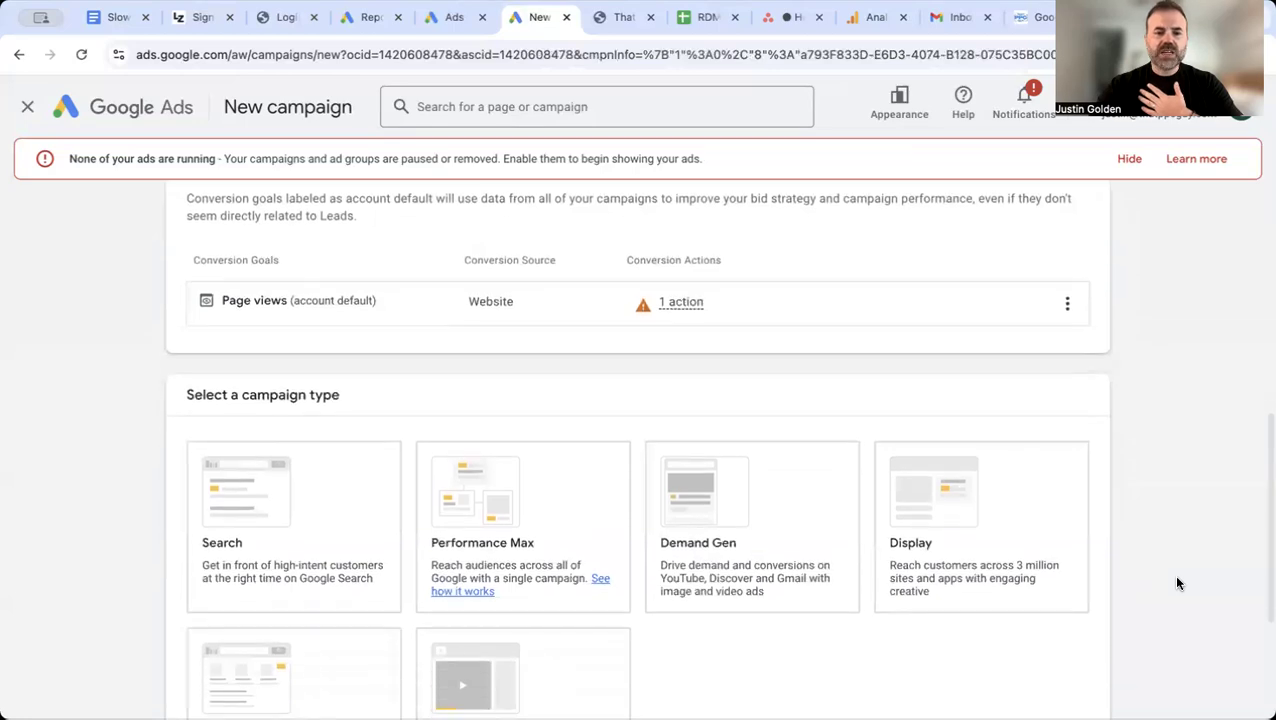
scroll(1177, 583, down, 2)
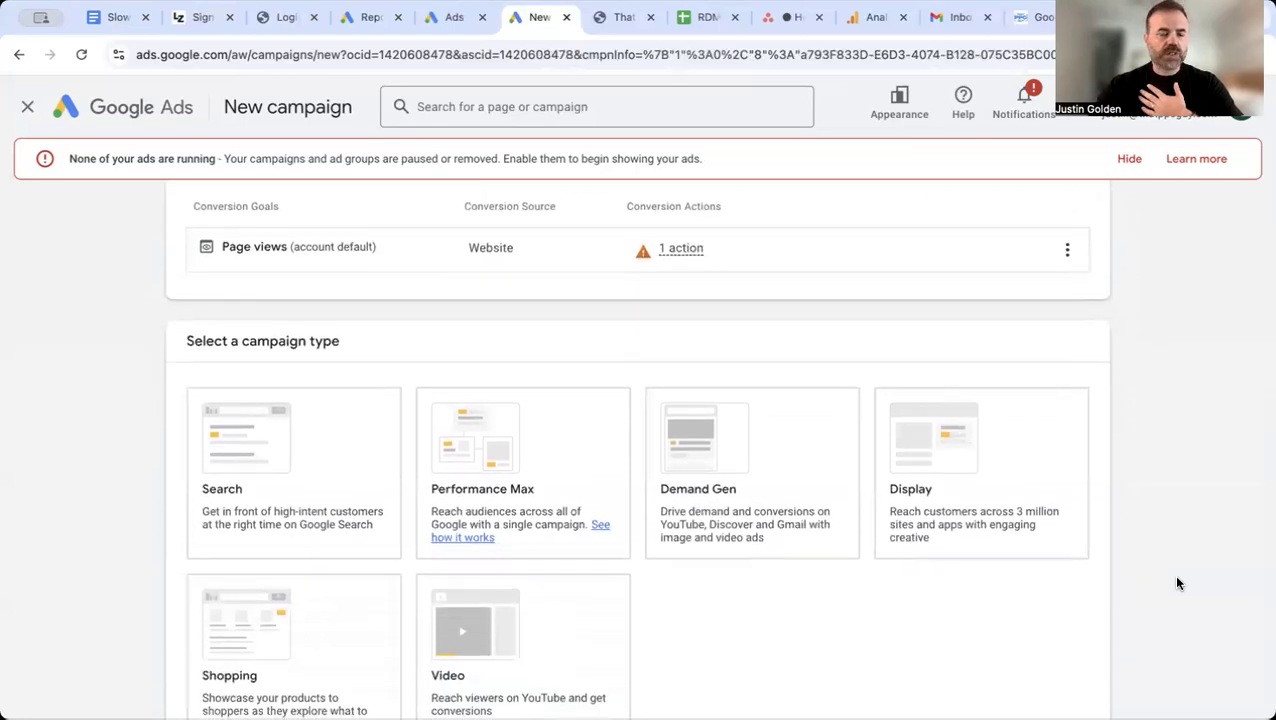
scroll(1177, 579, down, 1)
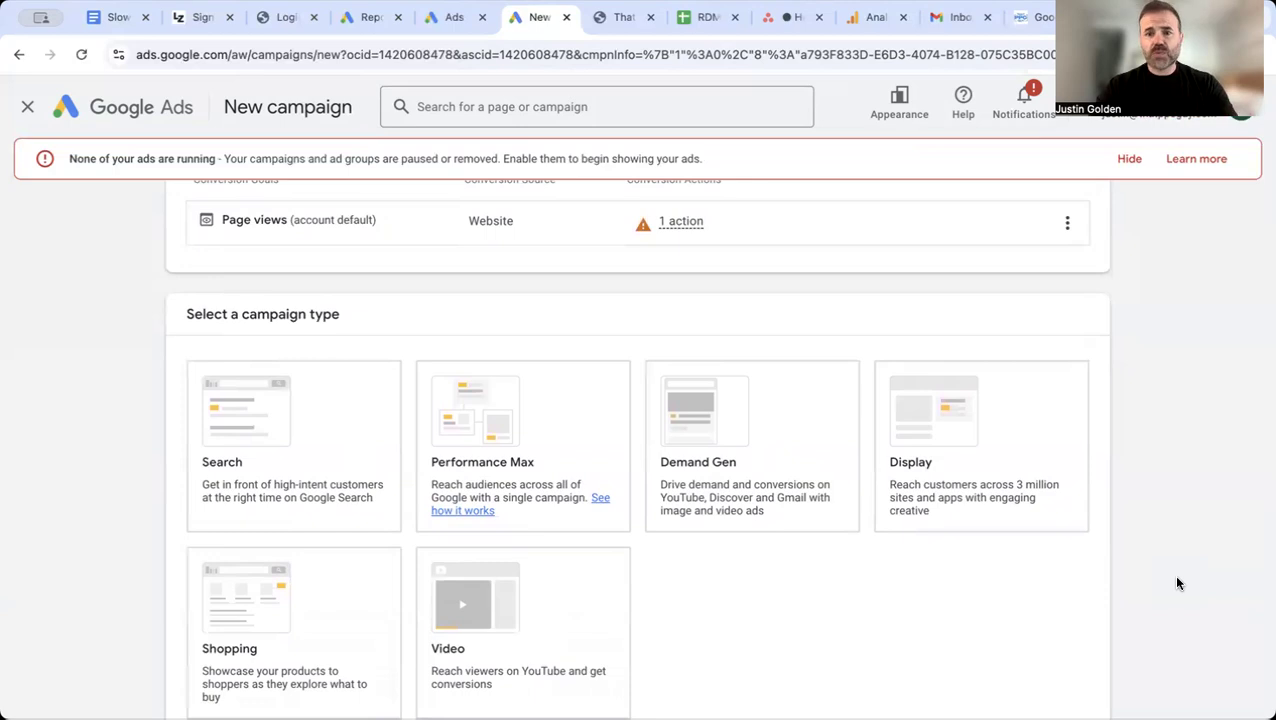
scroll(1177, 583, down, 1)
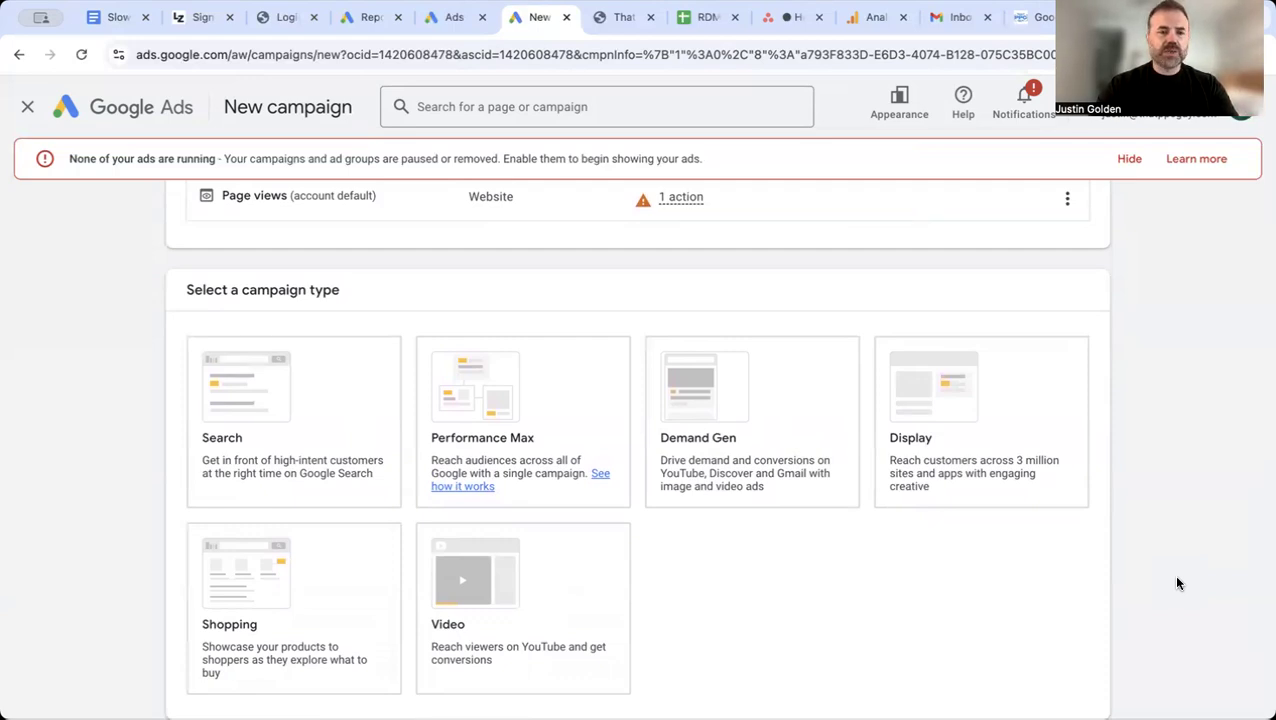
scroll(1177, 583, down, 1)
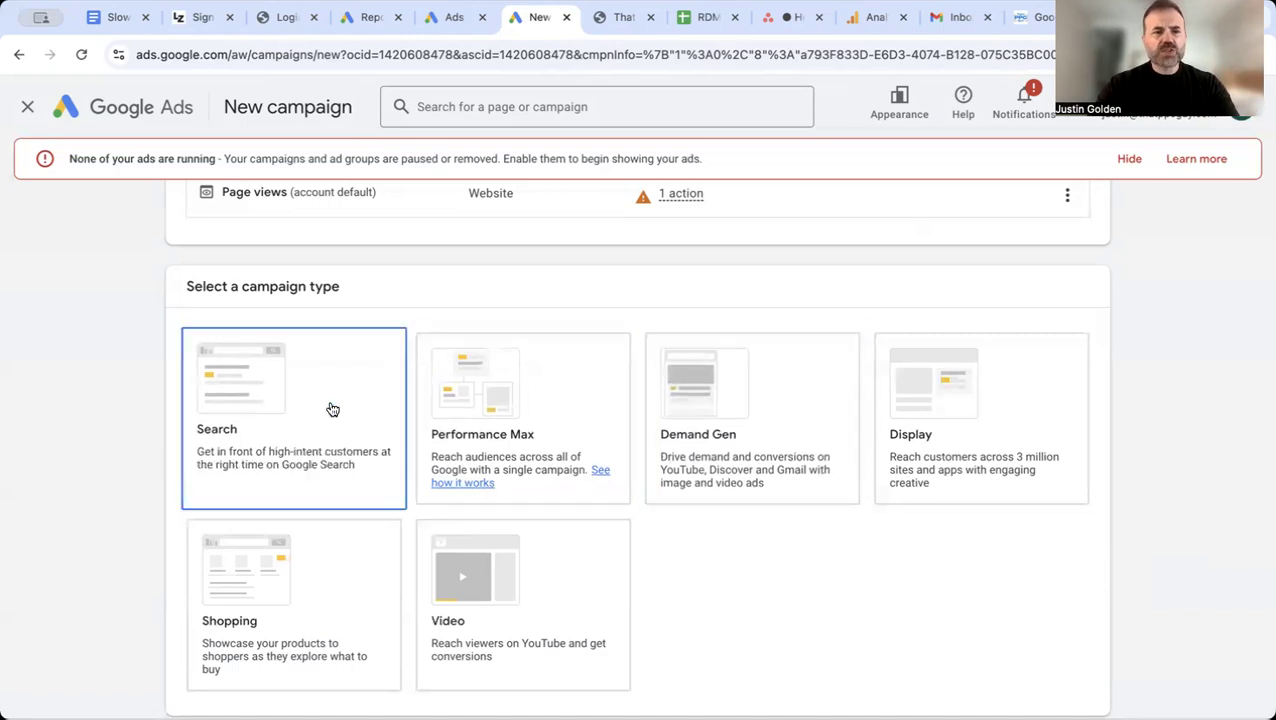
scroll(333, 410, down, 1)
click(277, 359)
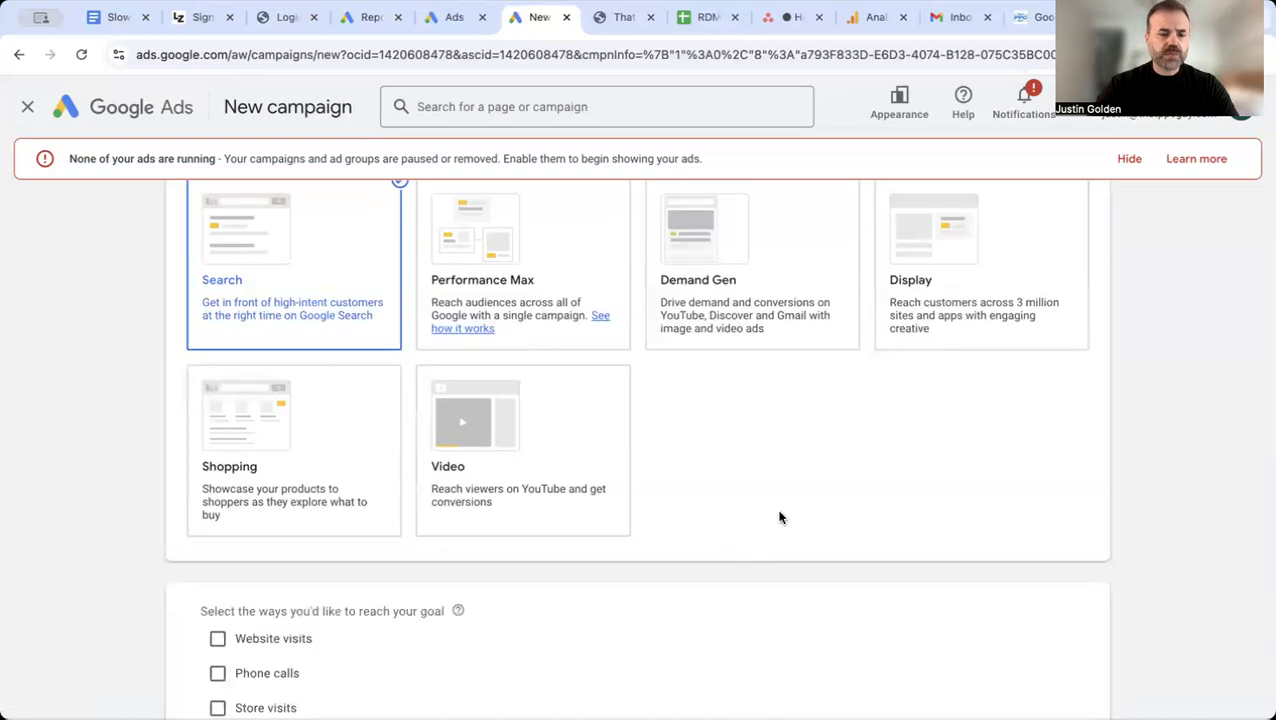
Step: Select lead form submissions and phone calls as ways to reach the goal, enter the United States business phone number, and continue
scroll(780, 517, down, 2)
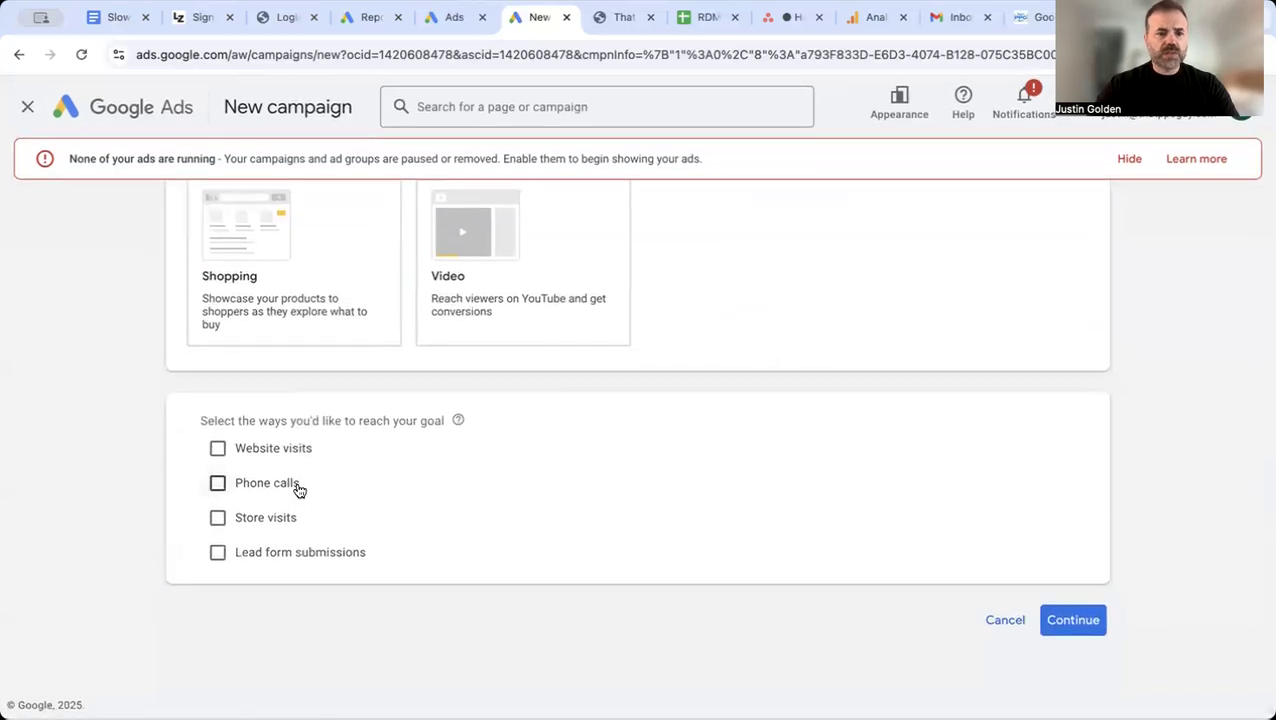
click(220, 554)
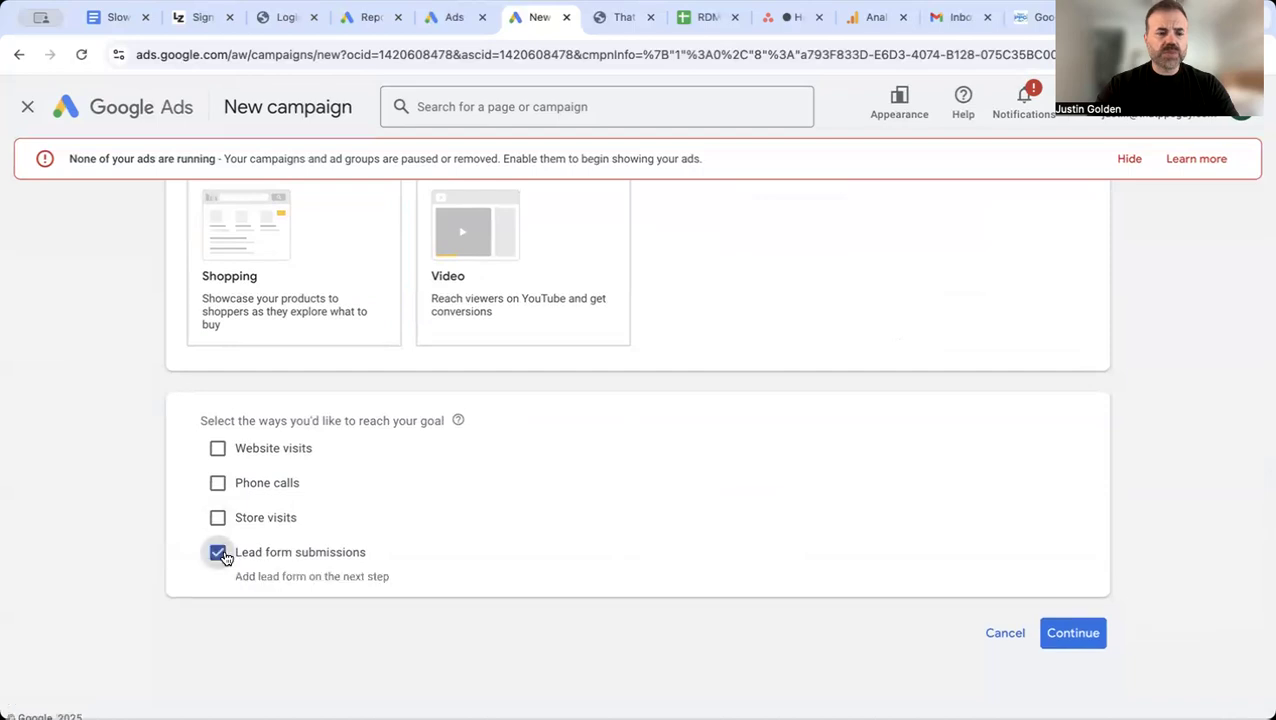
click(218, 483)
scroll(692, 615, down, 1)
click(468, 465)
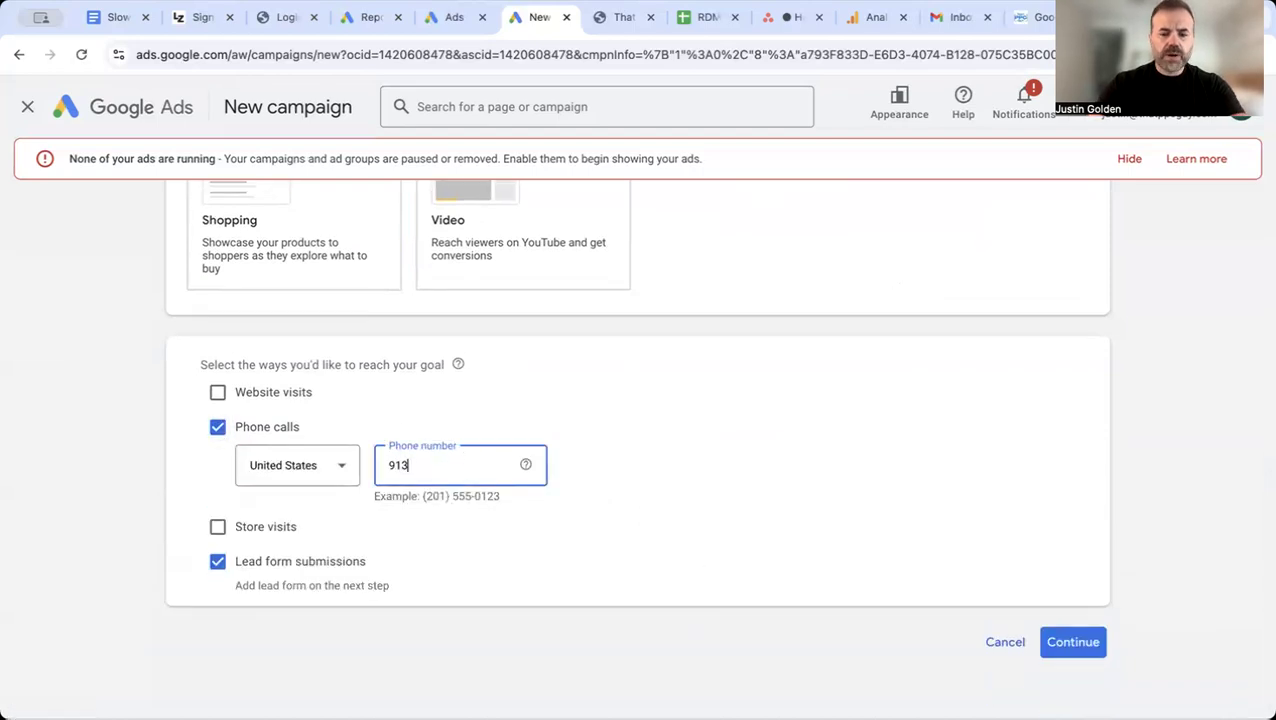
click(1087, 642)
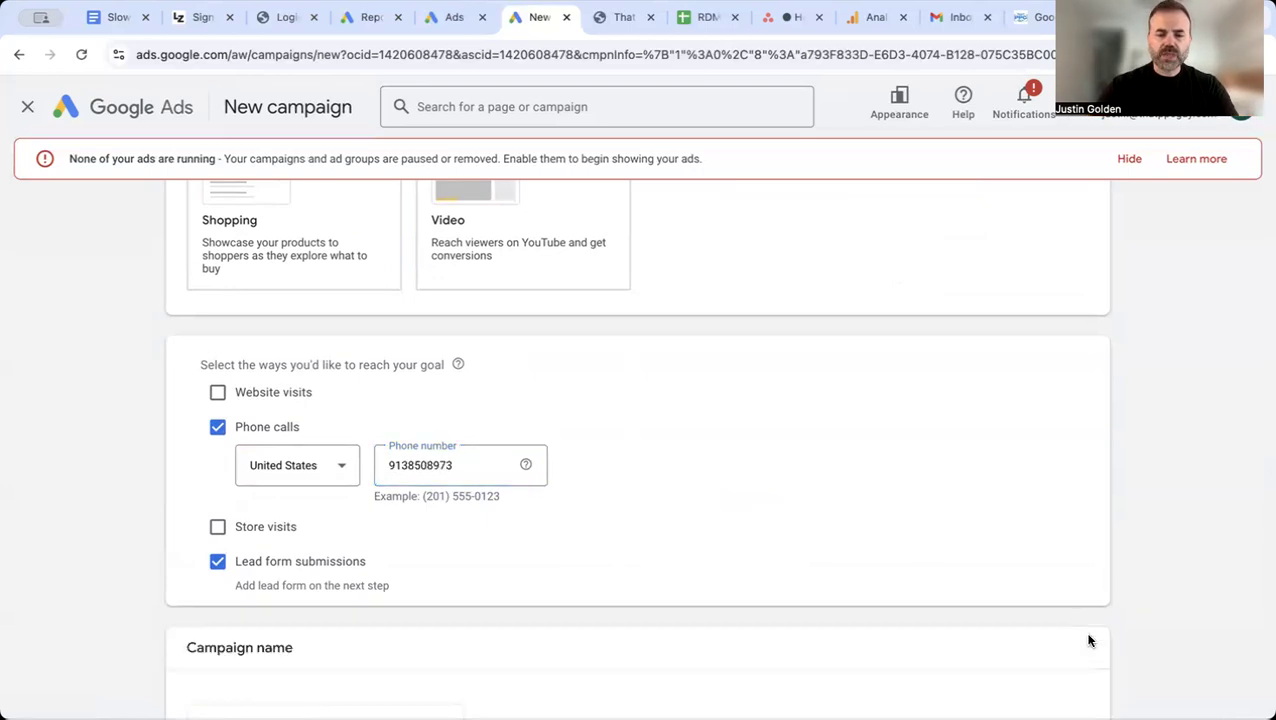
Step: Name the campaign "Local Chiropractor Ads" and start it as a new campaign instead of finishing the saved draft
scroll(928, 559, down, 2)
click(322, 598)
key(ctrl+a)
text(Local Chiropractor Ads)
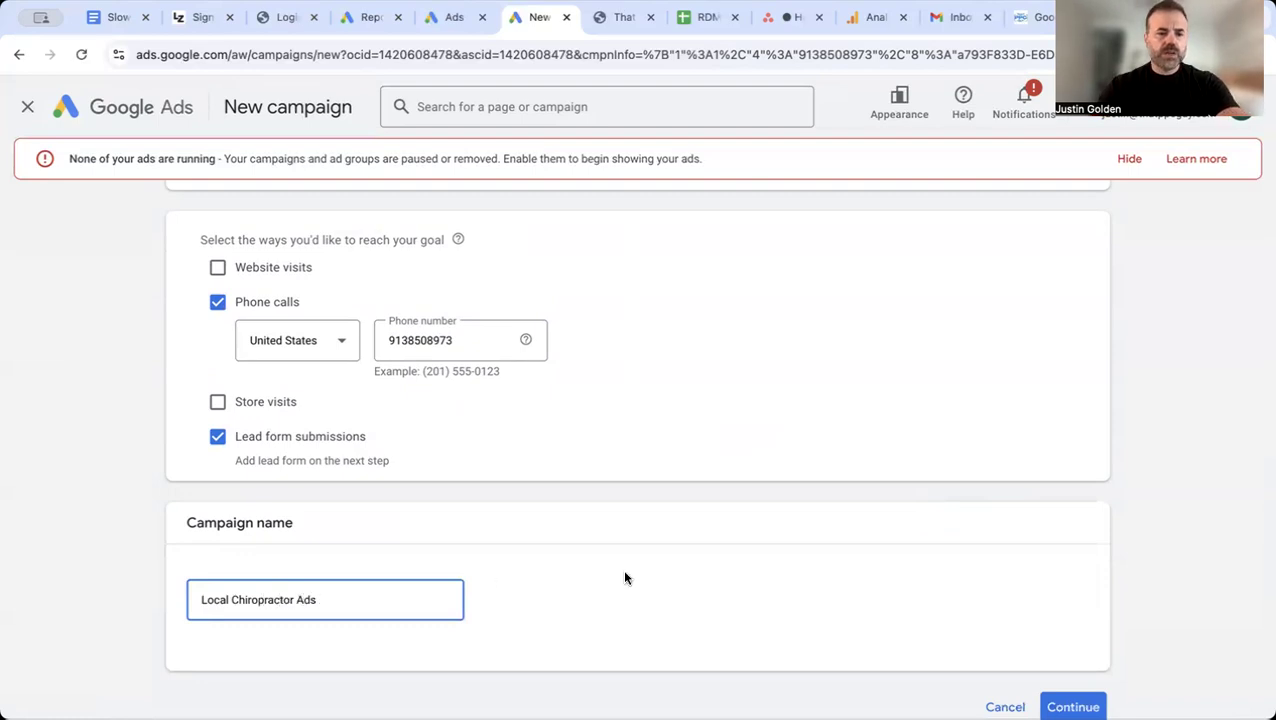
scroll(624, 578, down, 1)
click(1054, 662)
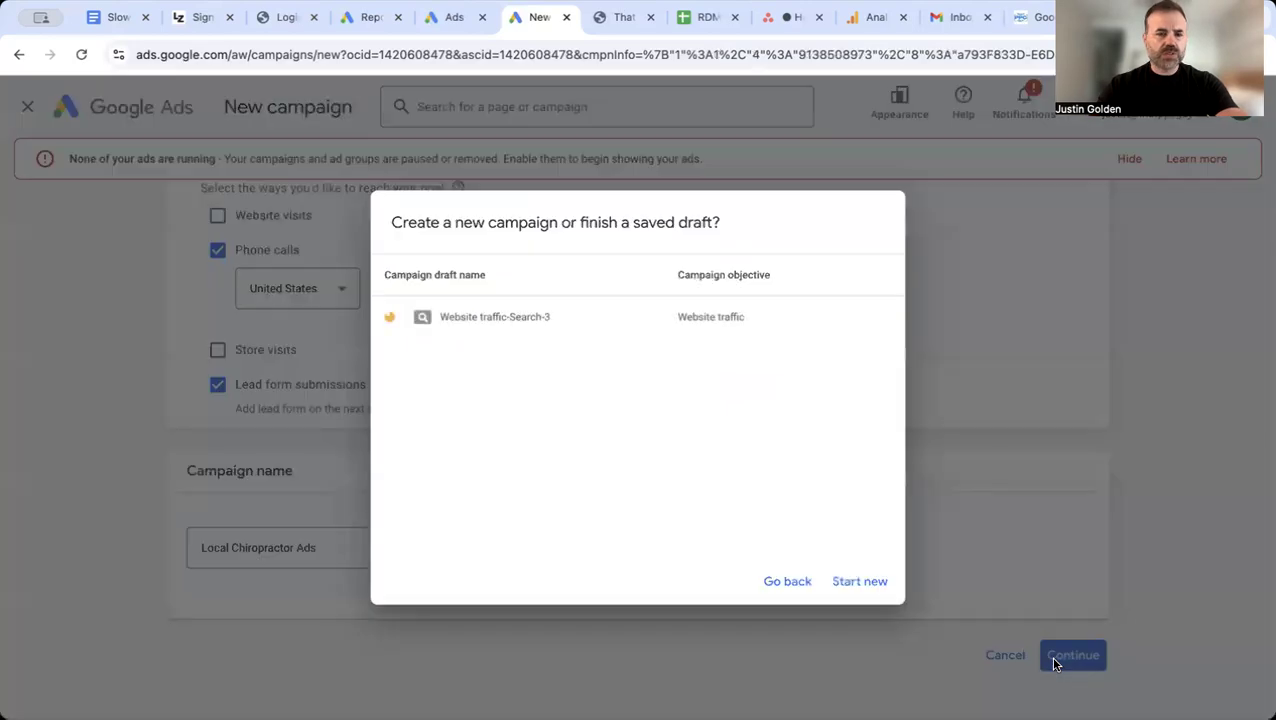
click(849, 583)
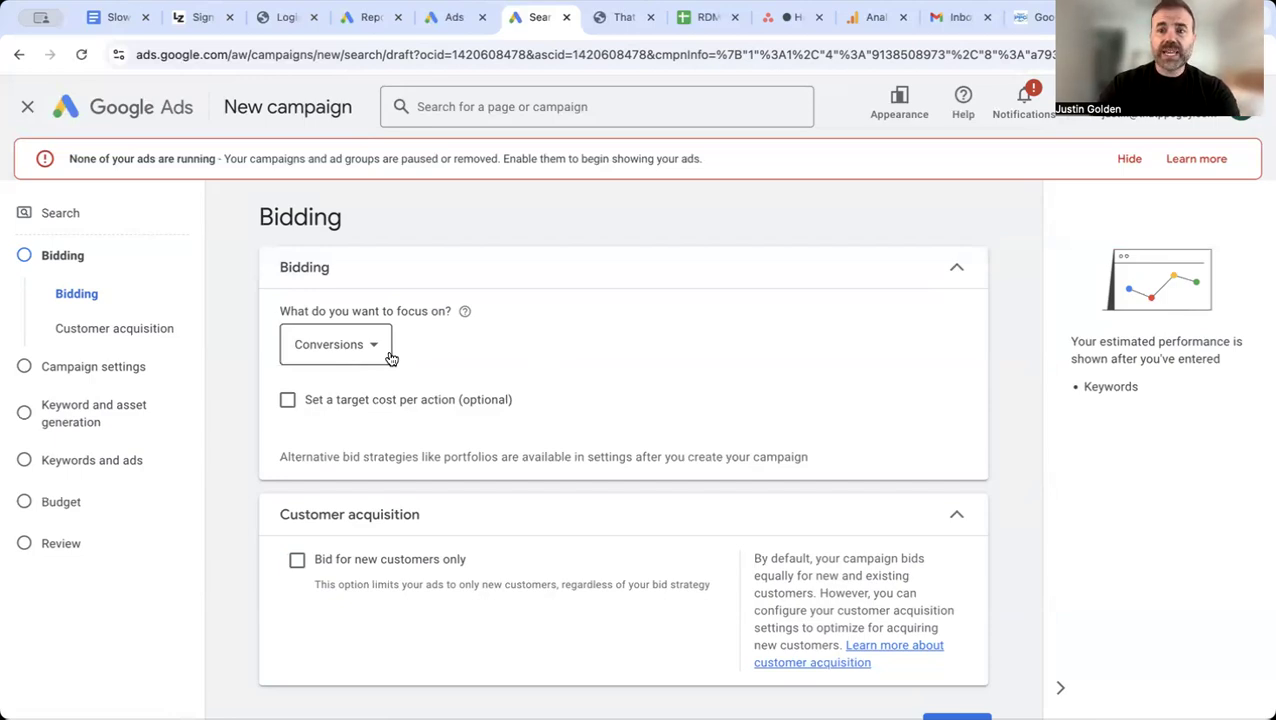
Step: Accept Conversions as the bidding focus and exclude the Google Display Network and Google Search Partners Network from the campaign
scroll(488, 368, down, 1)
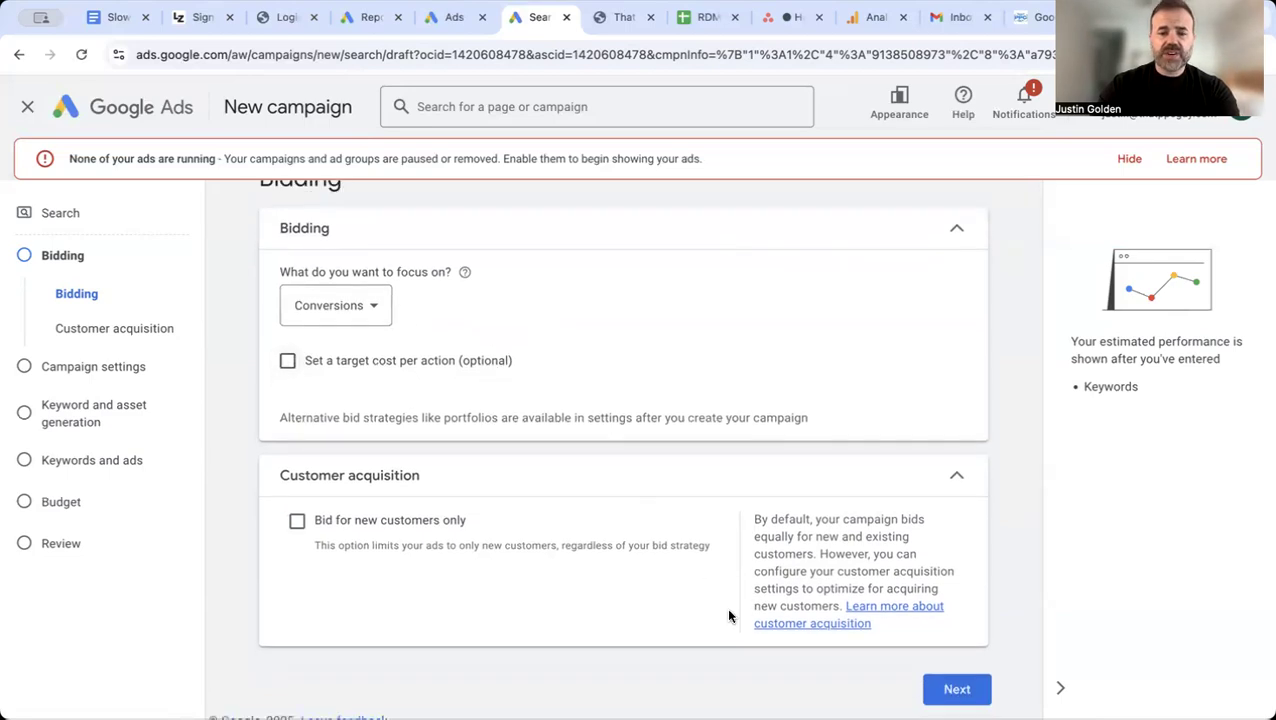
click(952, 694)
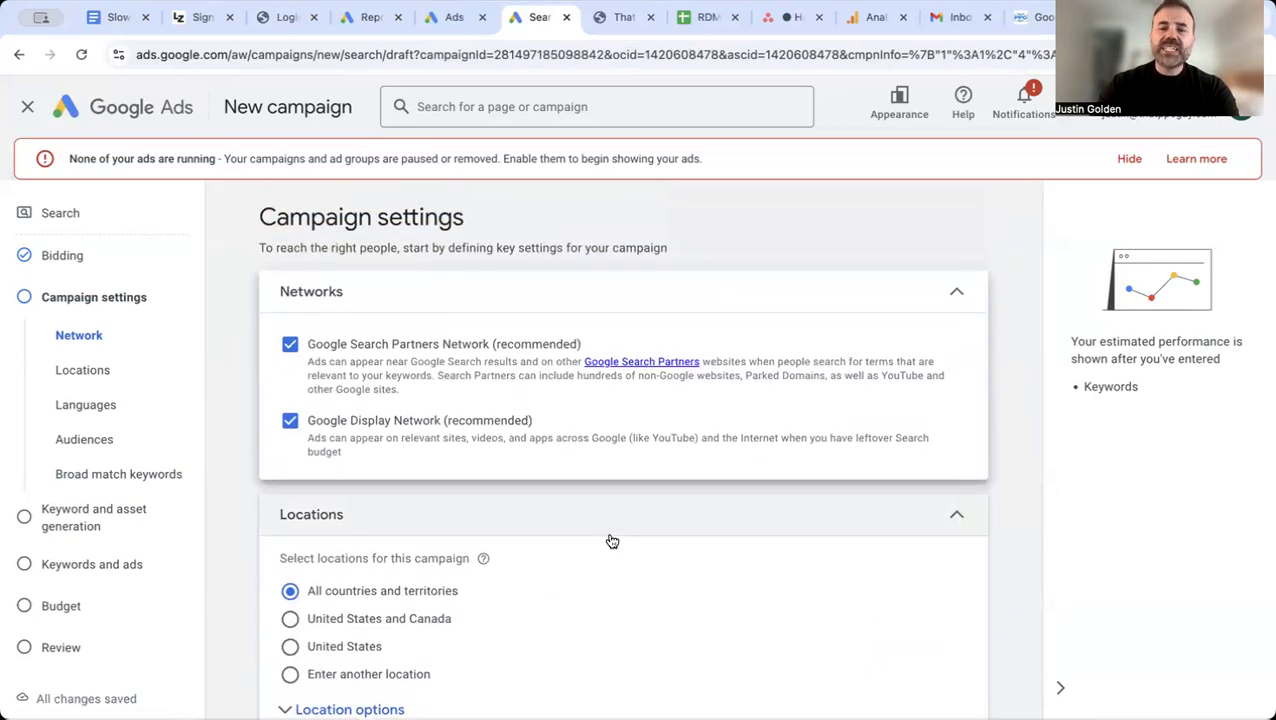
click(289, 424)
click(290, 344)
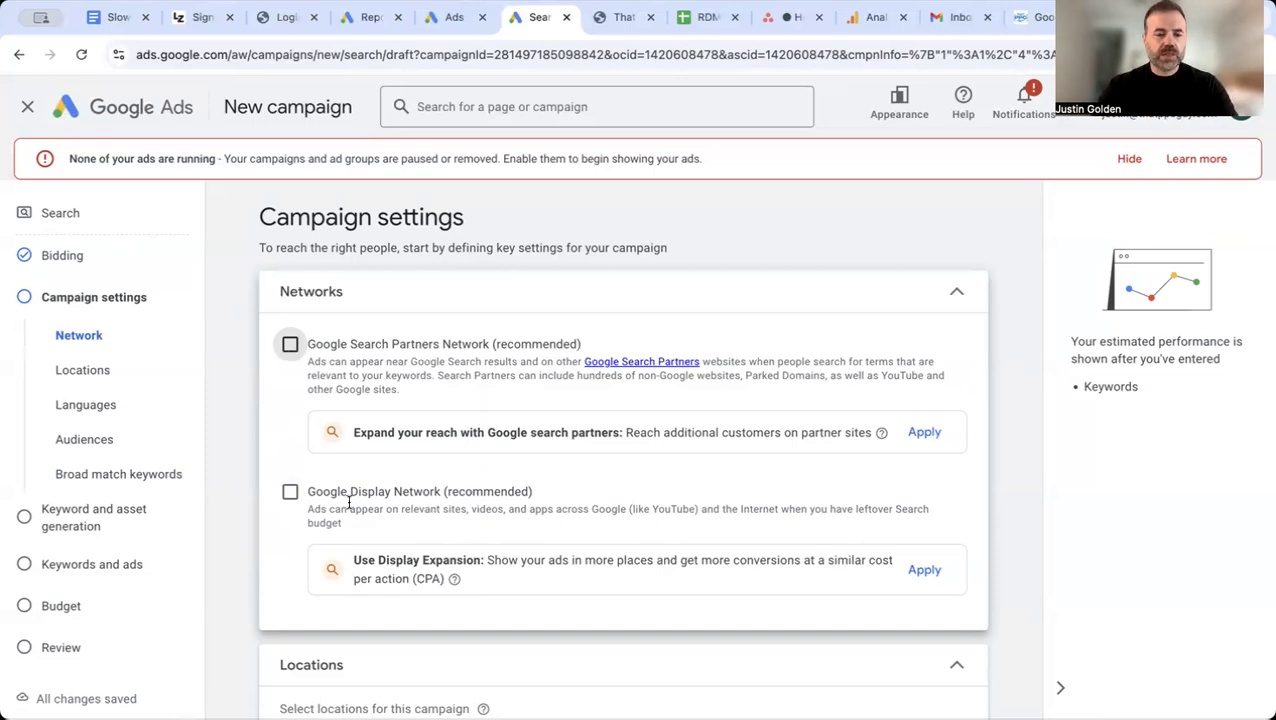
Step: Expand the location options, choose to enter another location, and open its advanced search
scroll(349, 505, down, 1)
scroll(349, 507, down, 3)
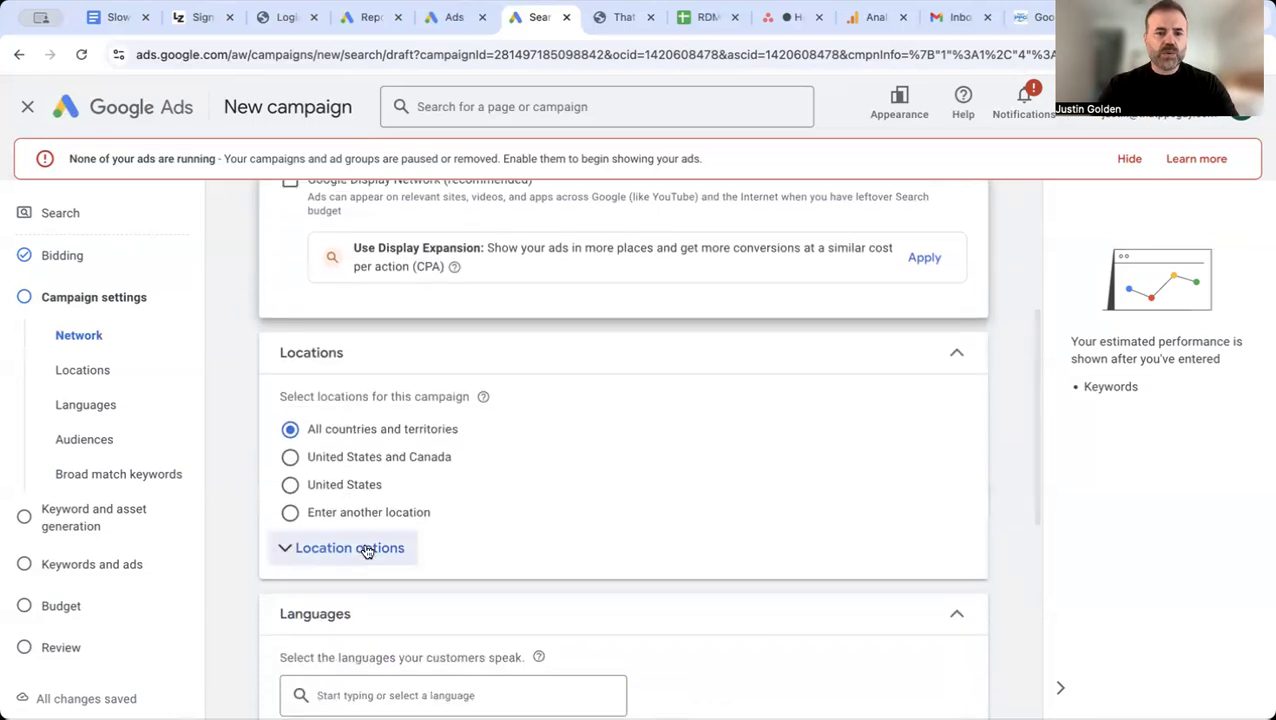
click(367, 549)
scroll(554, 506, down, 1)
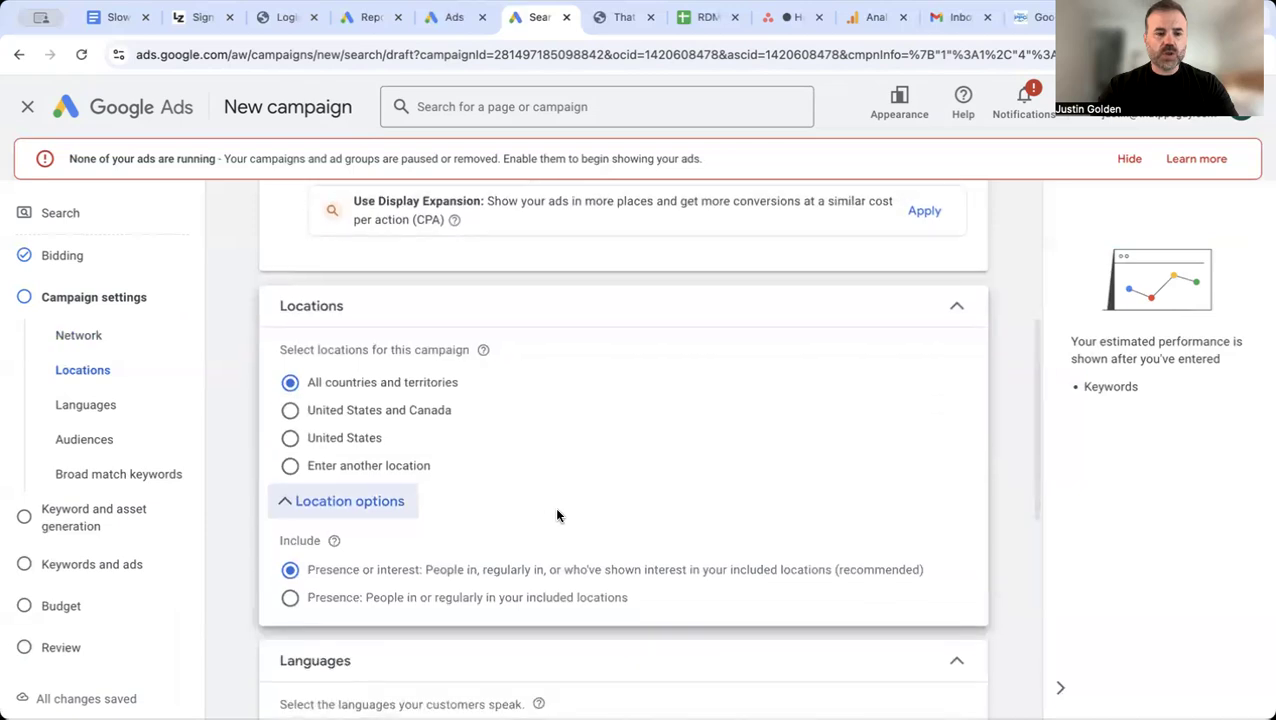
click(290, 466)
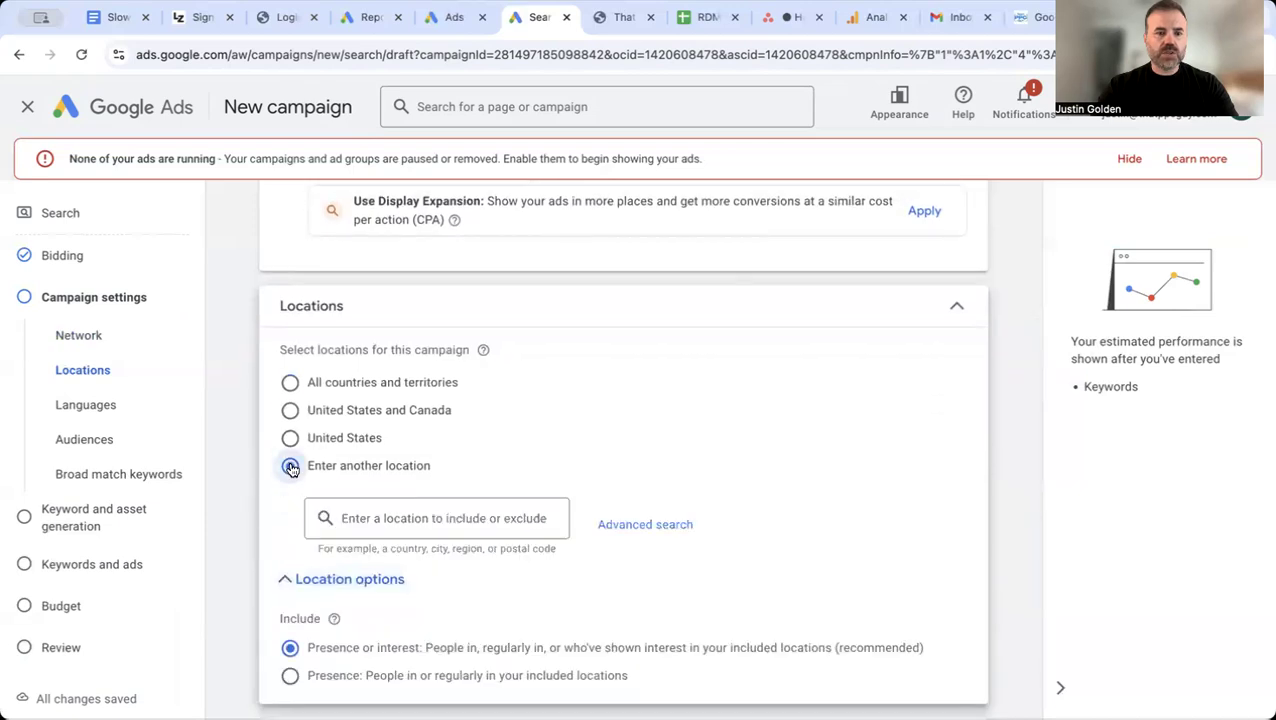
click(643, 526)
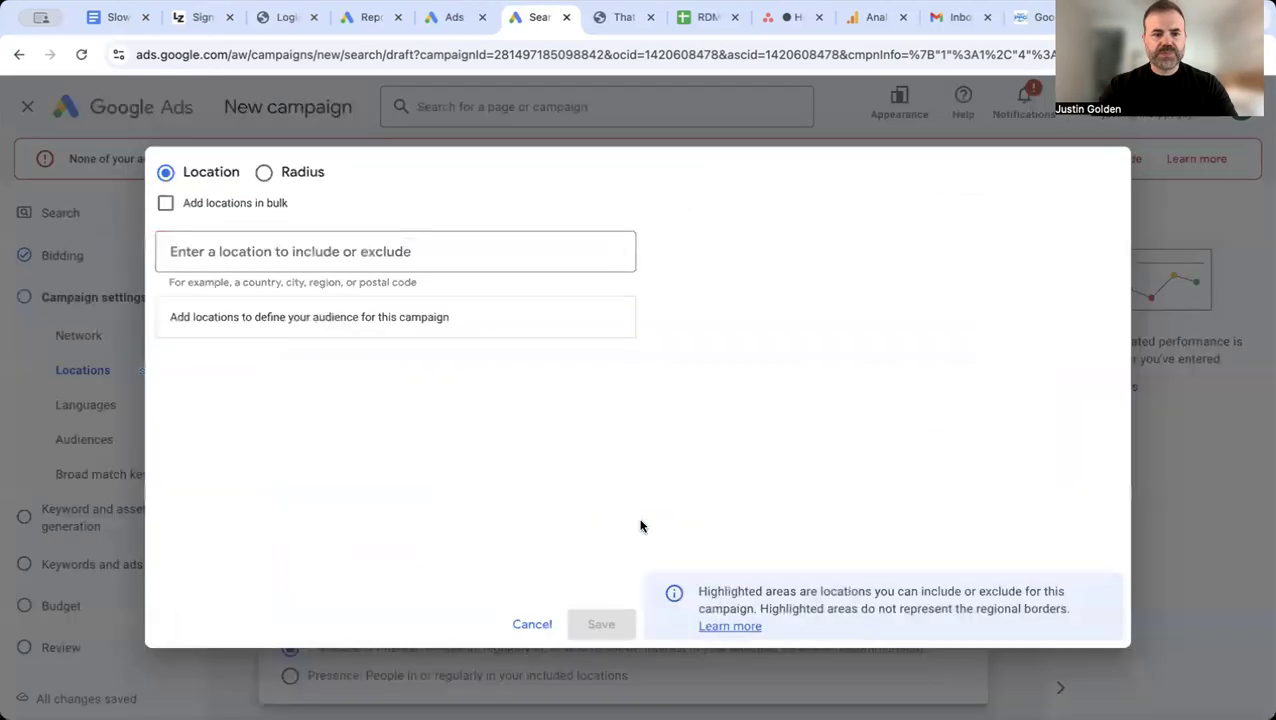
Step: Include a 20 mi radius around Clearwater, FL as the campaign's target location
click(265, 176)
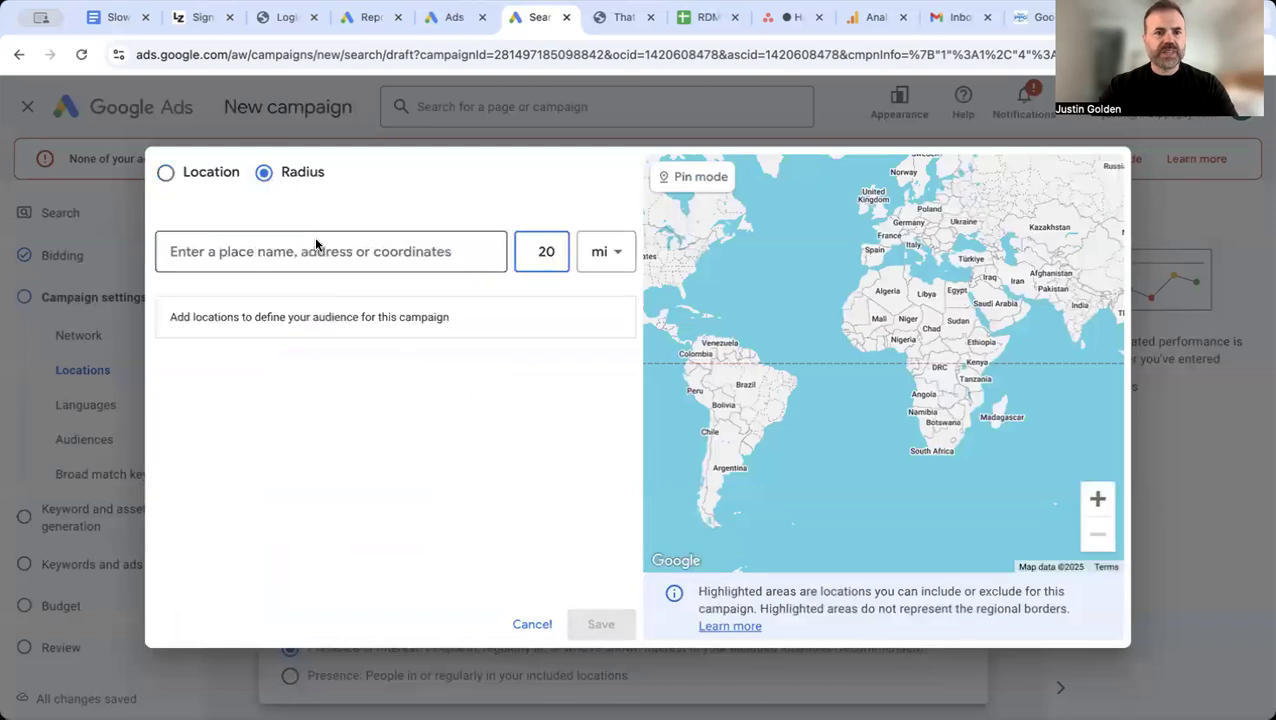
click(416, 256)
text(clearw)
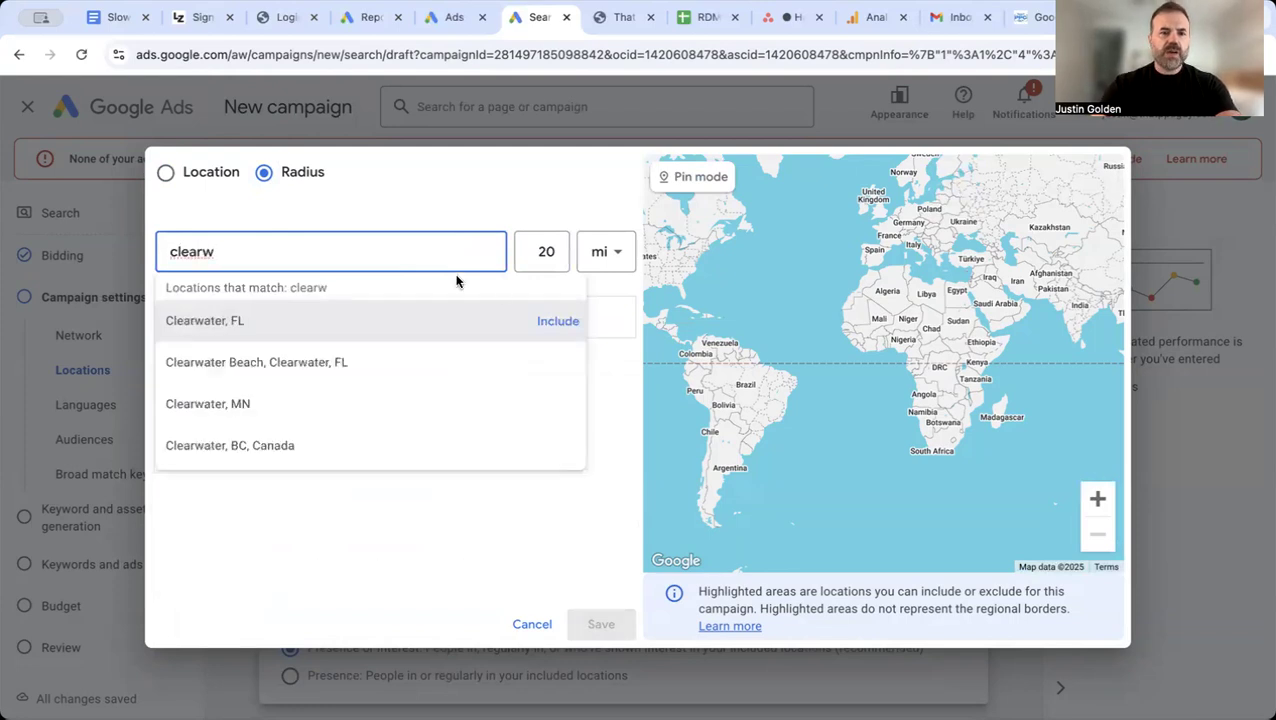
click(552, 321)
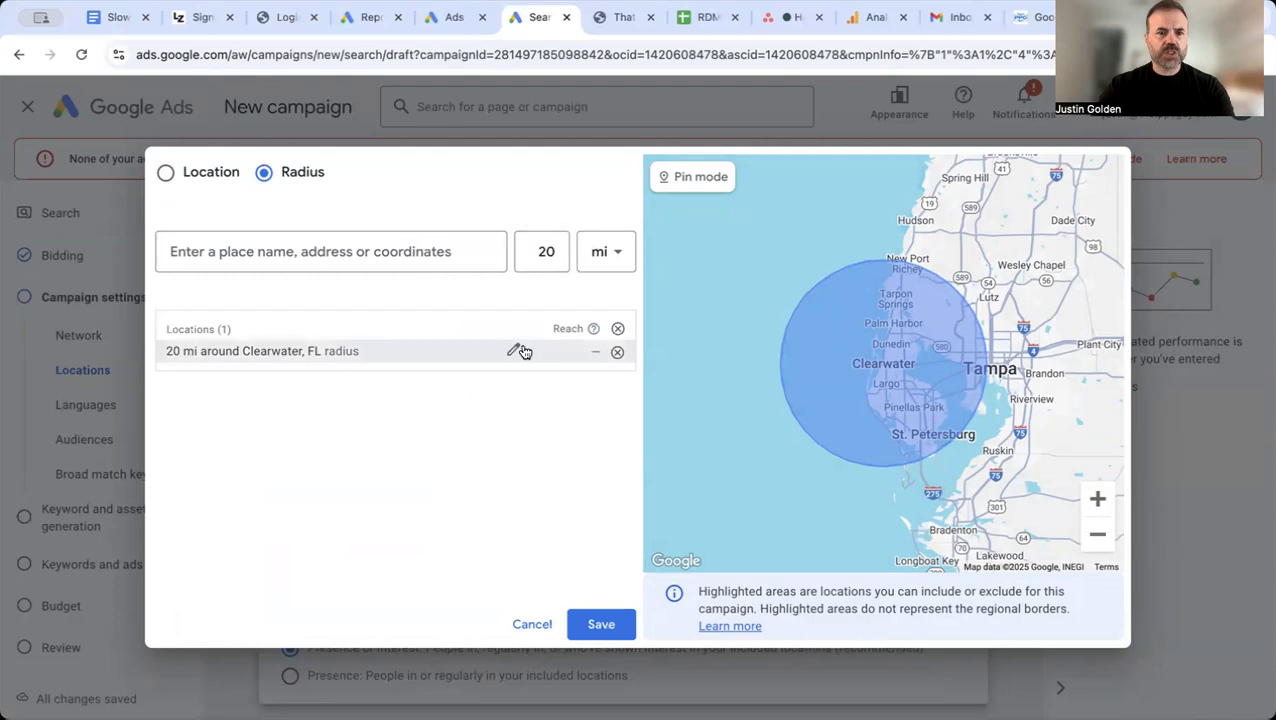
Step: Set the target radius around Clearwater, FL to 10 mi
click(514, 355)
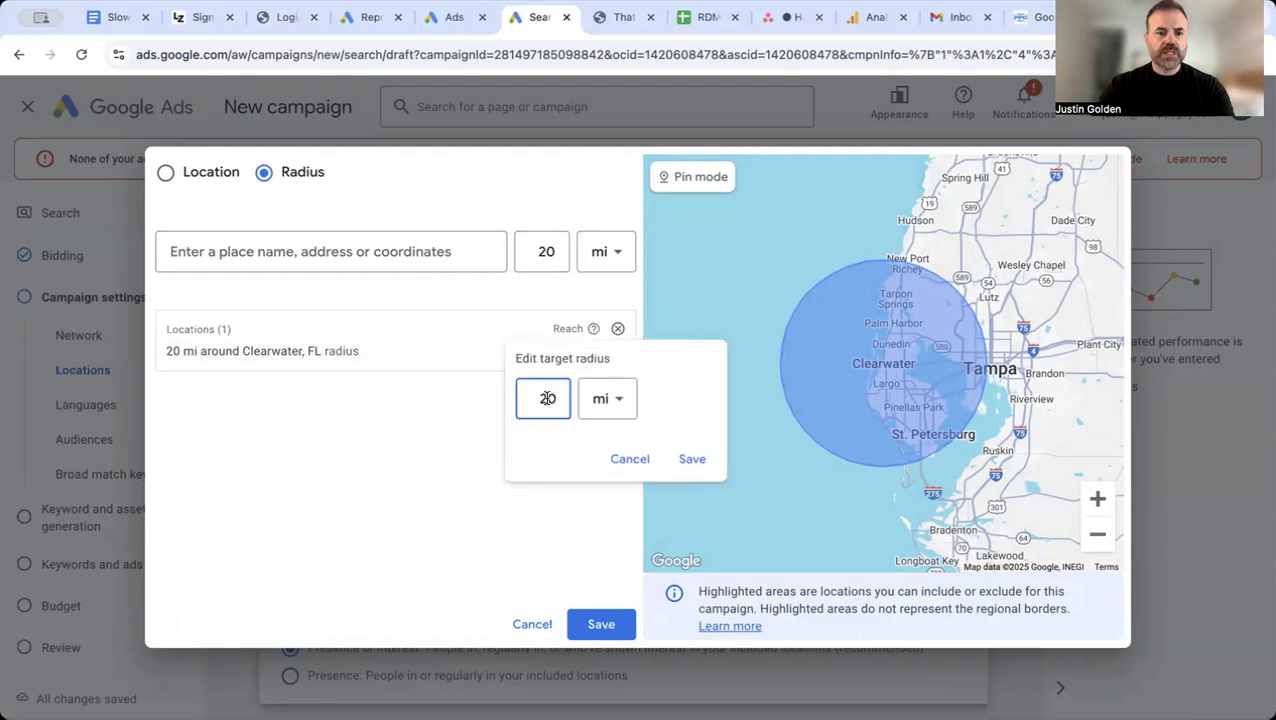
double_click(547, 398)
text(10)
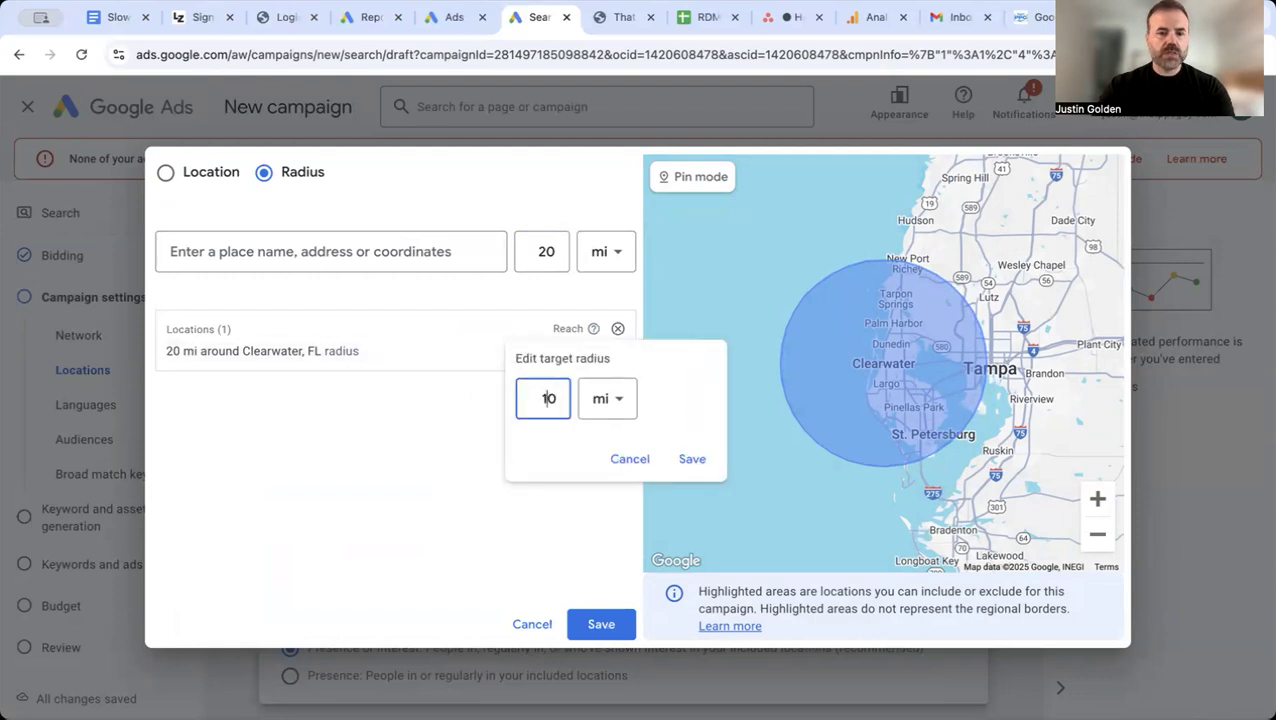
click(690, 458)
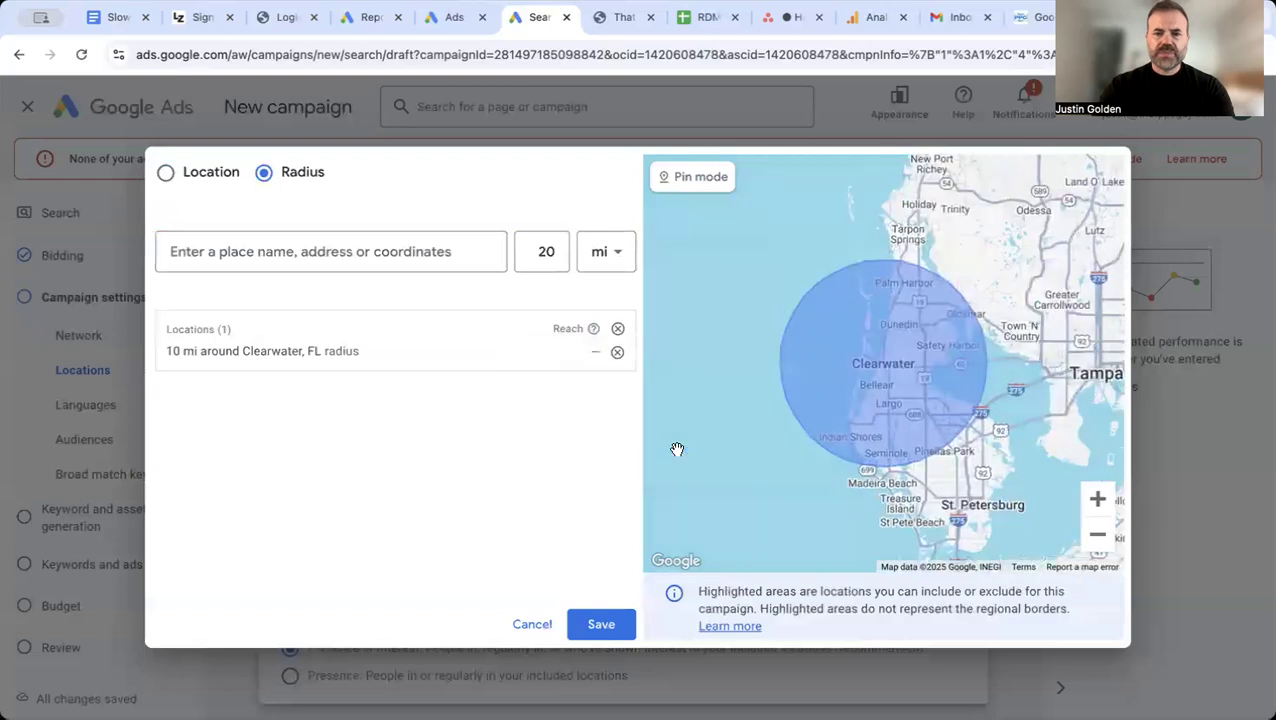
Step: Set the target radius around Clearwater, FL to 8 mi and save the campaign's location targeting
click(515, 352)
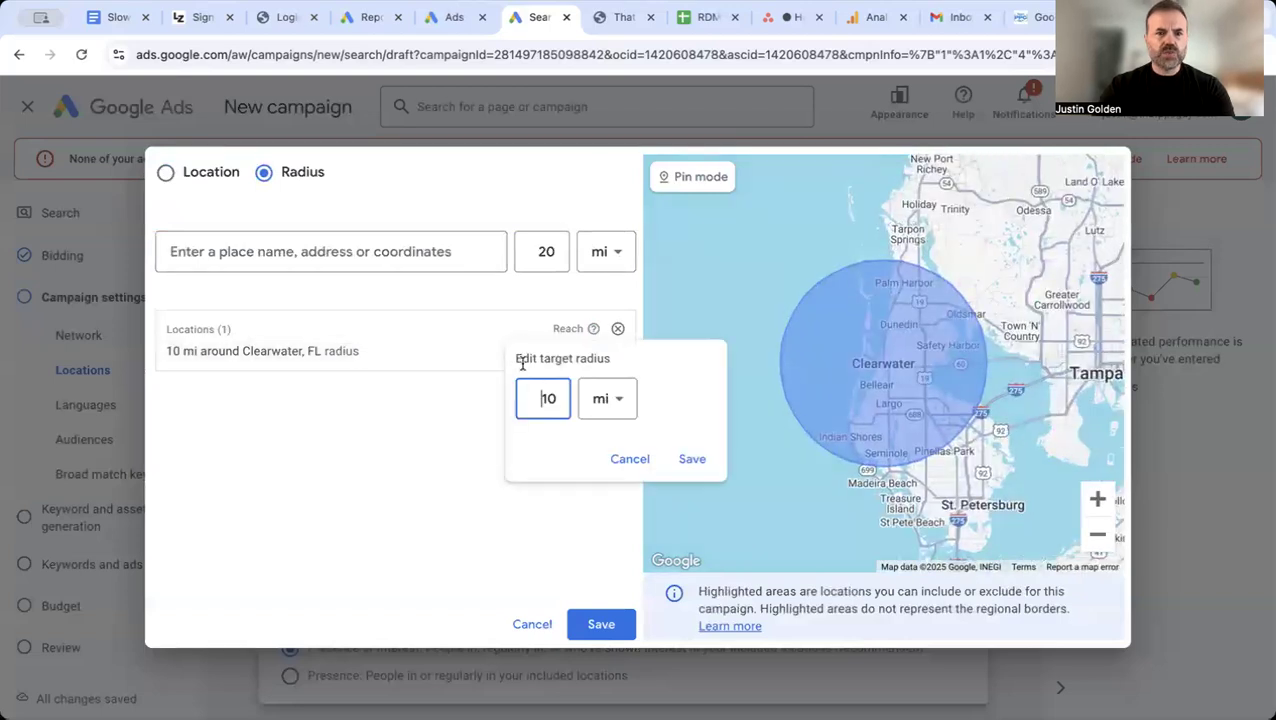
double_click(548, 394)
text(8)
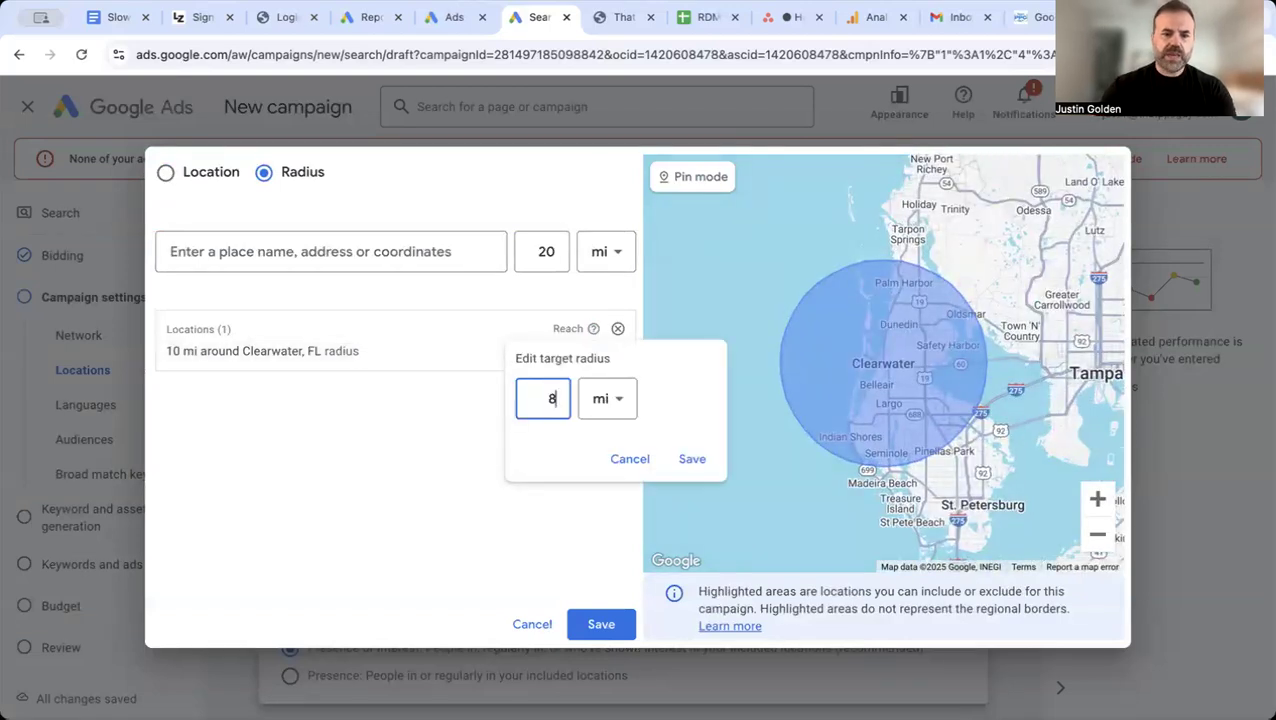
click(690, 458)
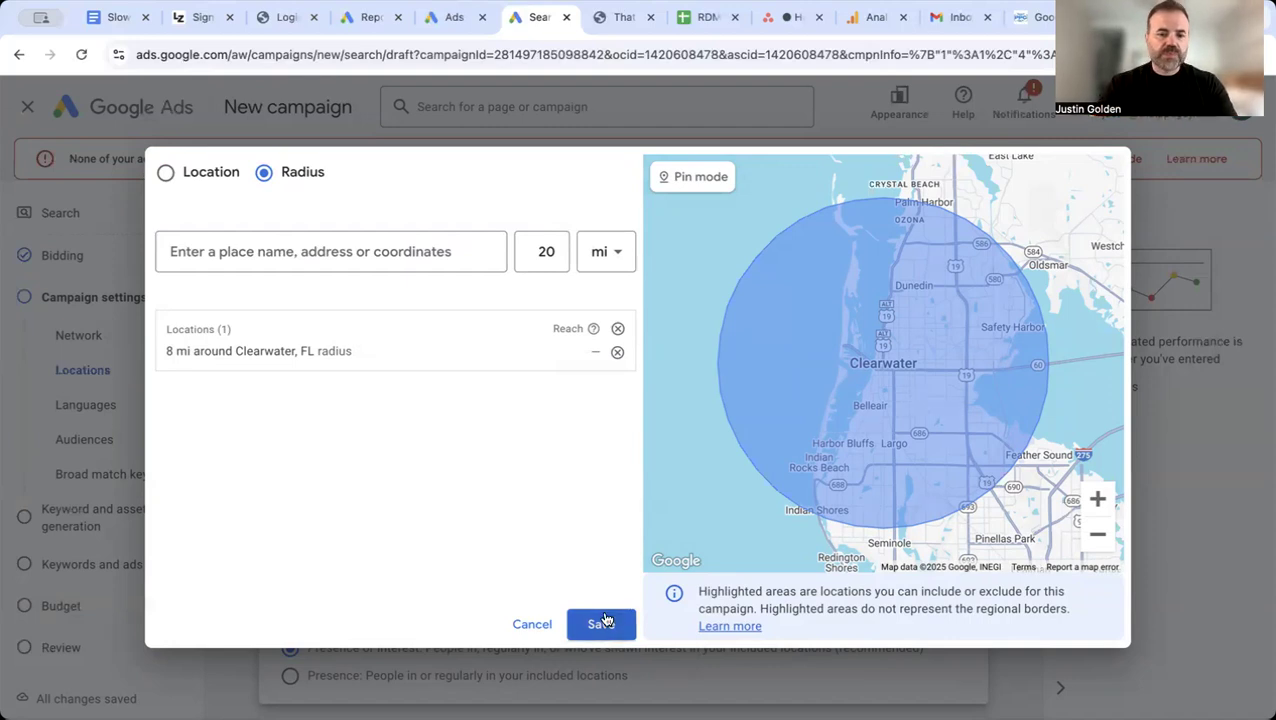
click(600, 622)
Step: Limit the campaign's location option to Presence: People in or regularly in your included locations
scroll(660, 500, down, 1)
scroll(683, 468, down, 4)
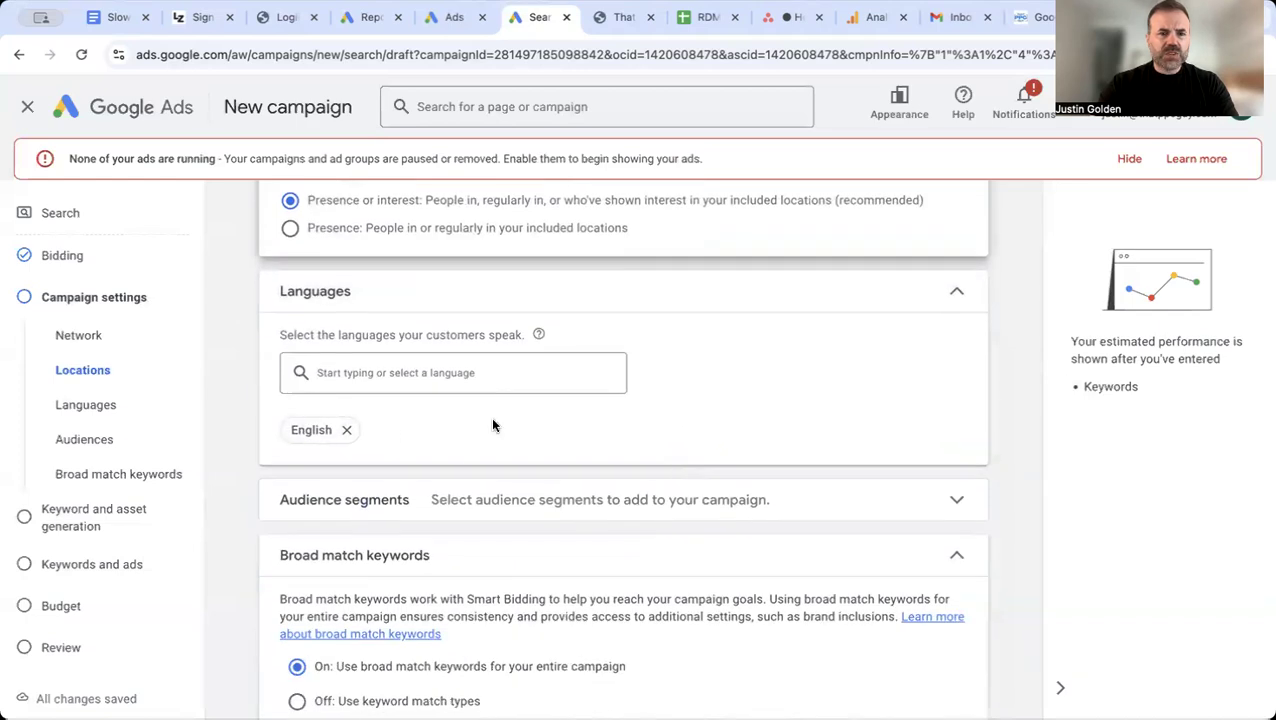
scroll(600, 360, down, 1)
scroll(627, 353, up, 1)
scroll(629, 354, up, 1)
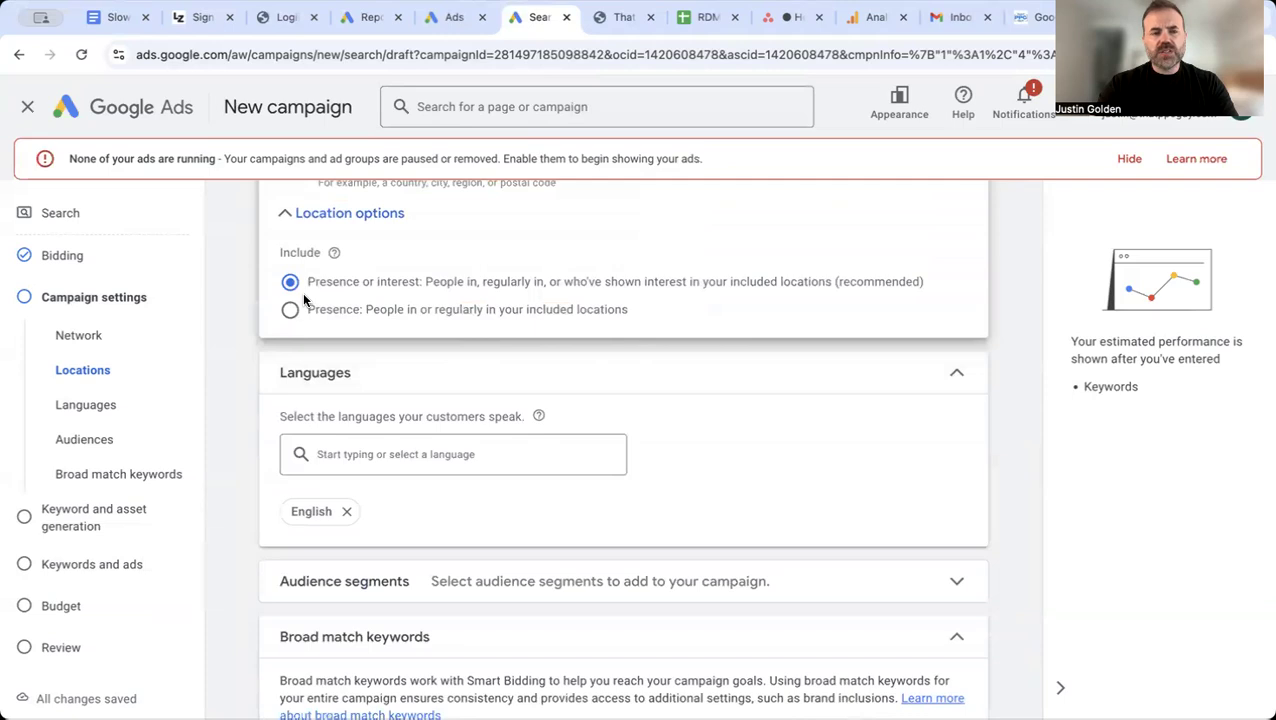
scroll(385, 282, up, 1)
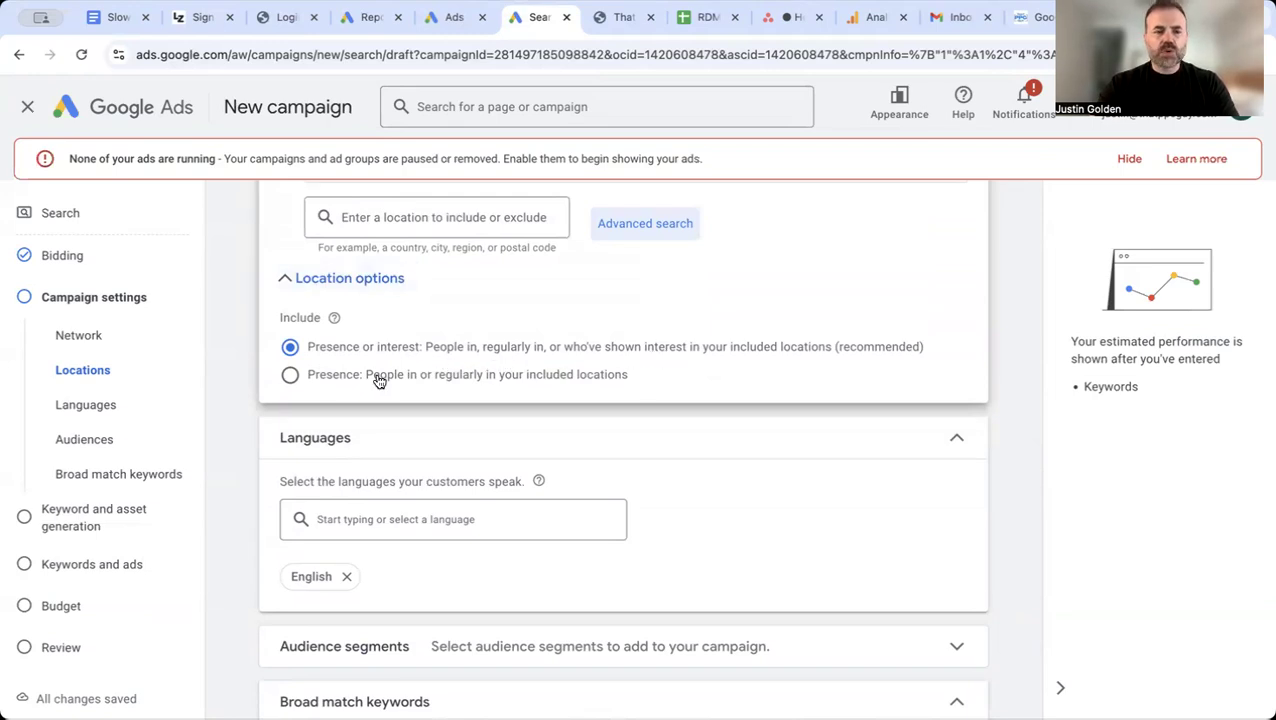
click(291, 376)
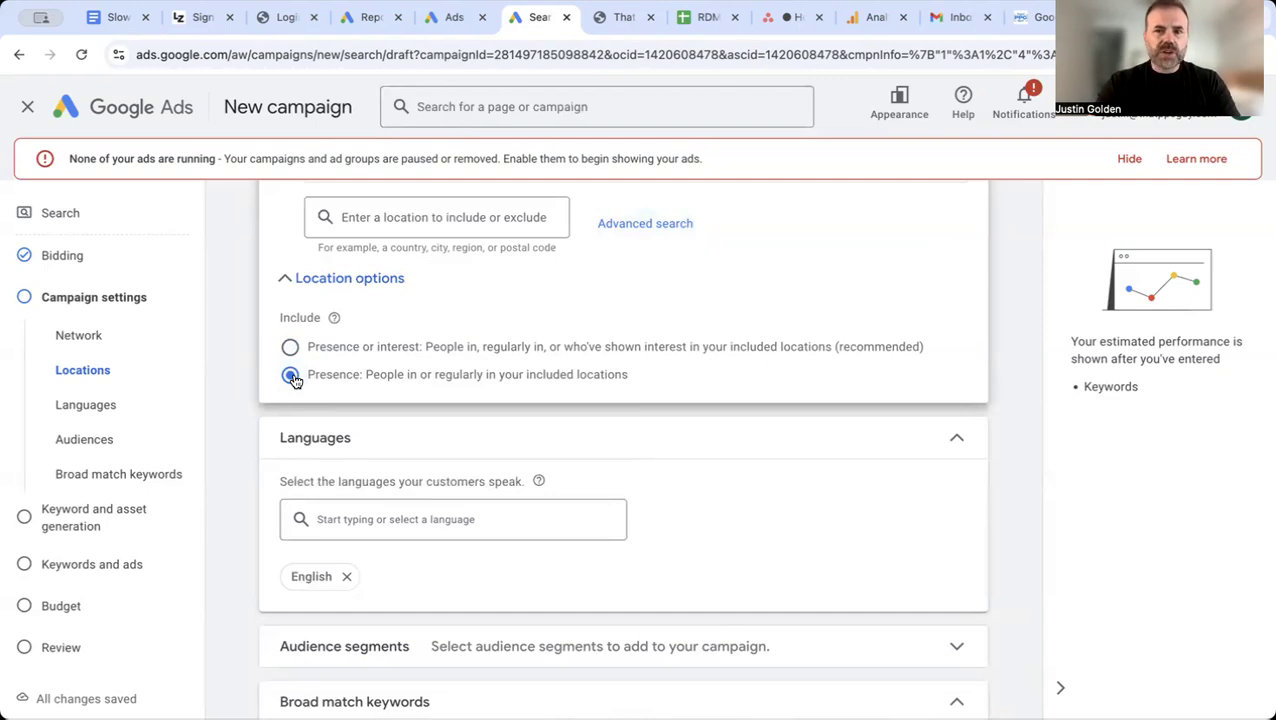
Step: Expand the audience segments and search them for "chiroprac", shortening the search term to "chiro"
scroll(603, 376, down, 5)
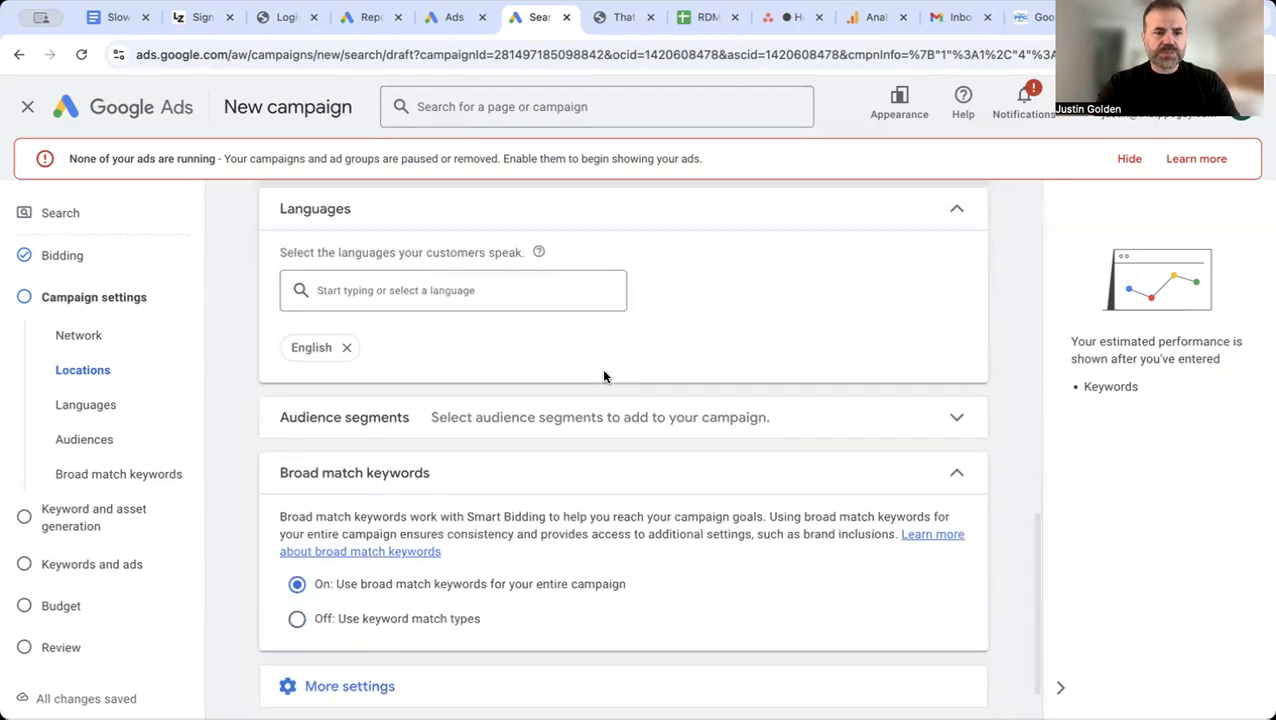
click(534, 422)
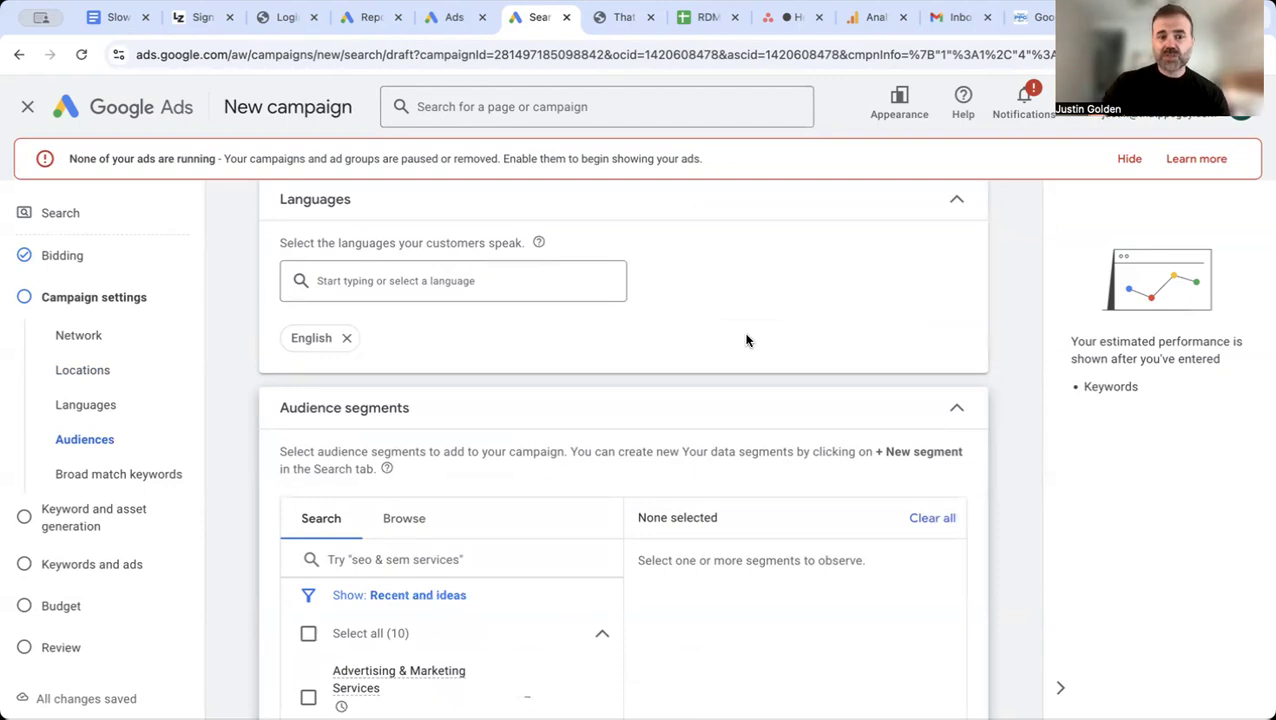
click(494, 556)
text(chir)
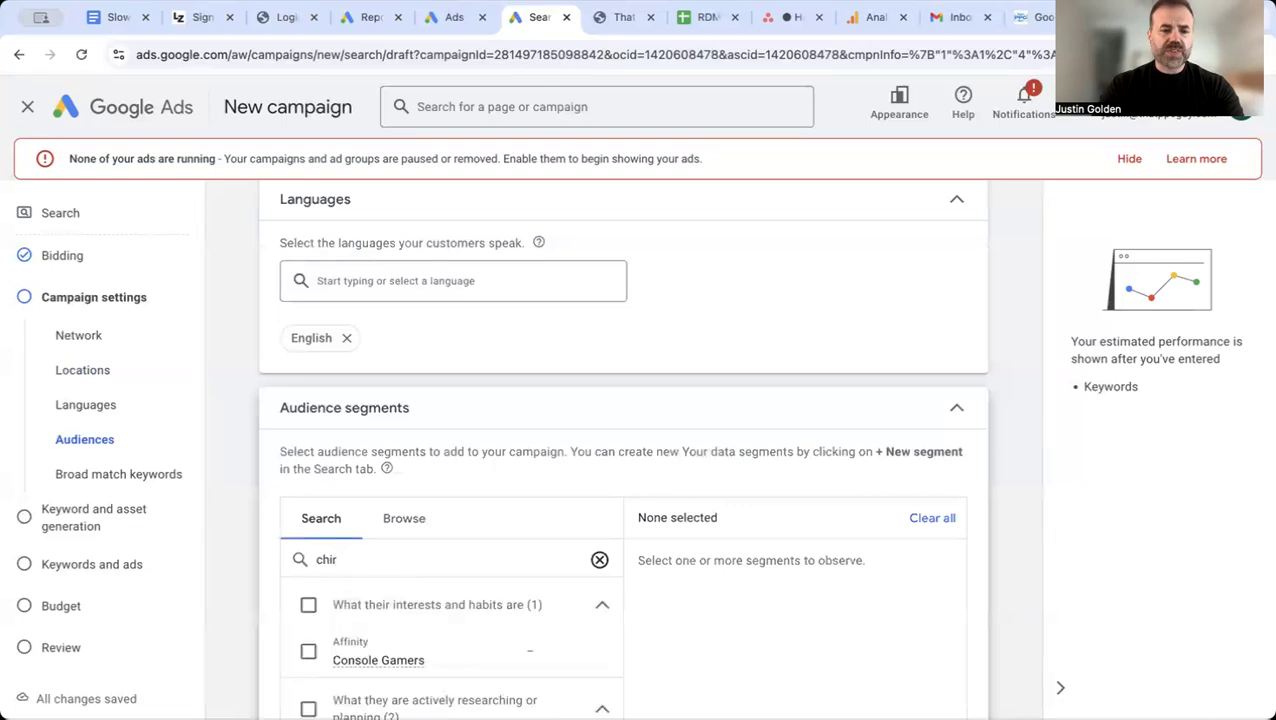
text(oprac)
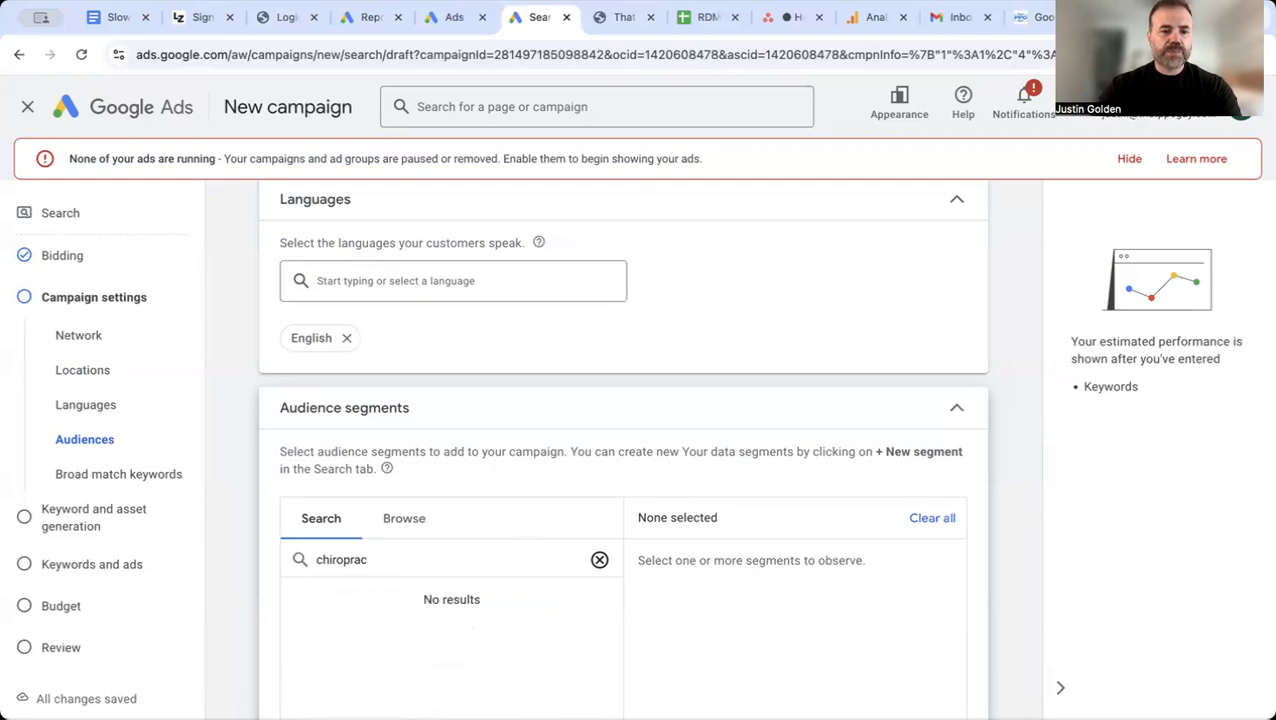
scroll(615, 481, down, 1)
key(BackSpace)
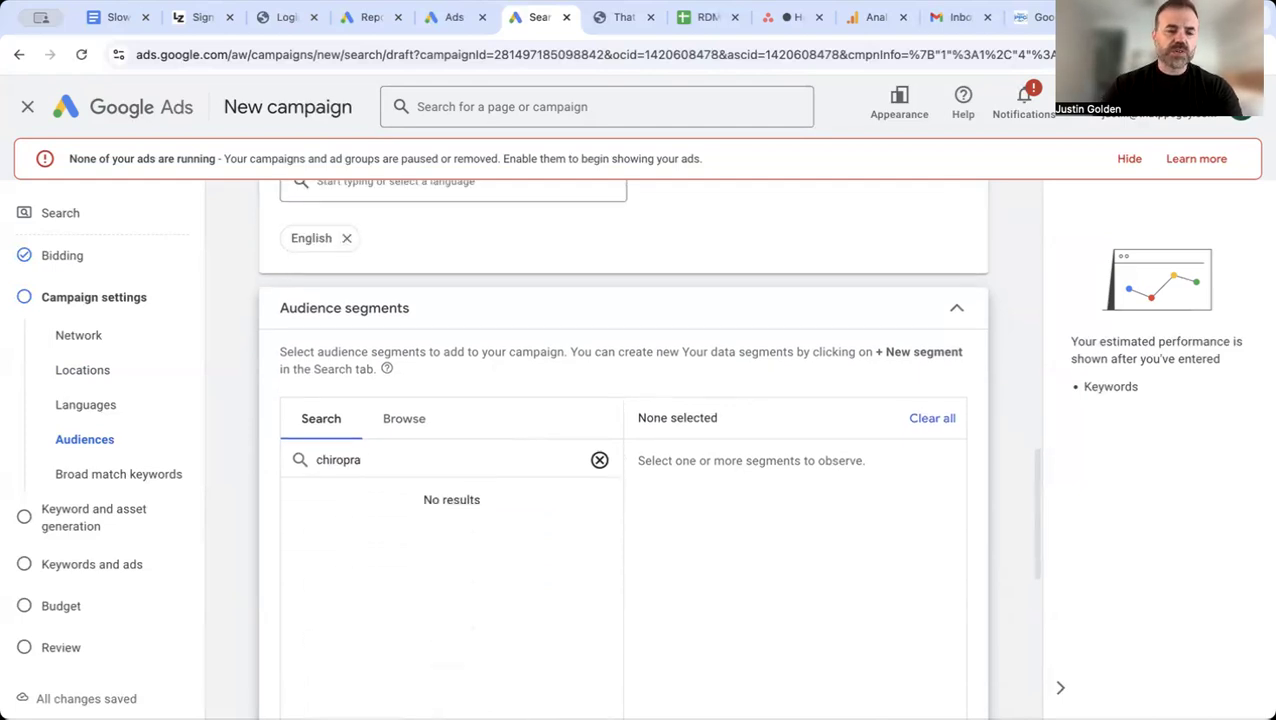
key(BackSpace)
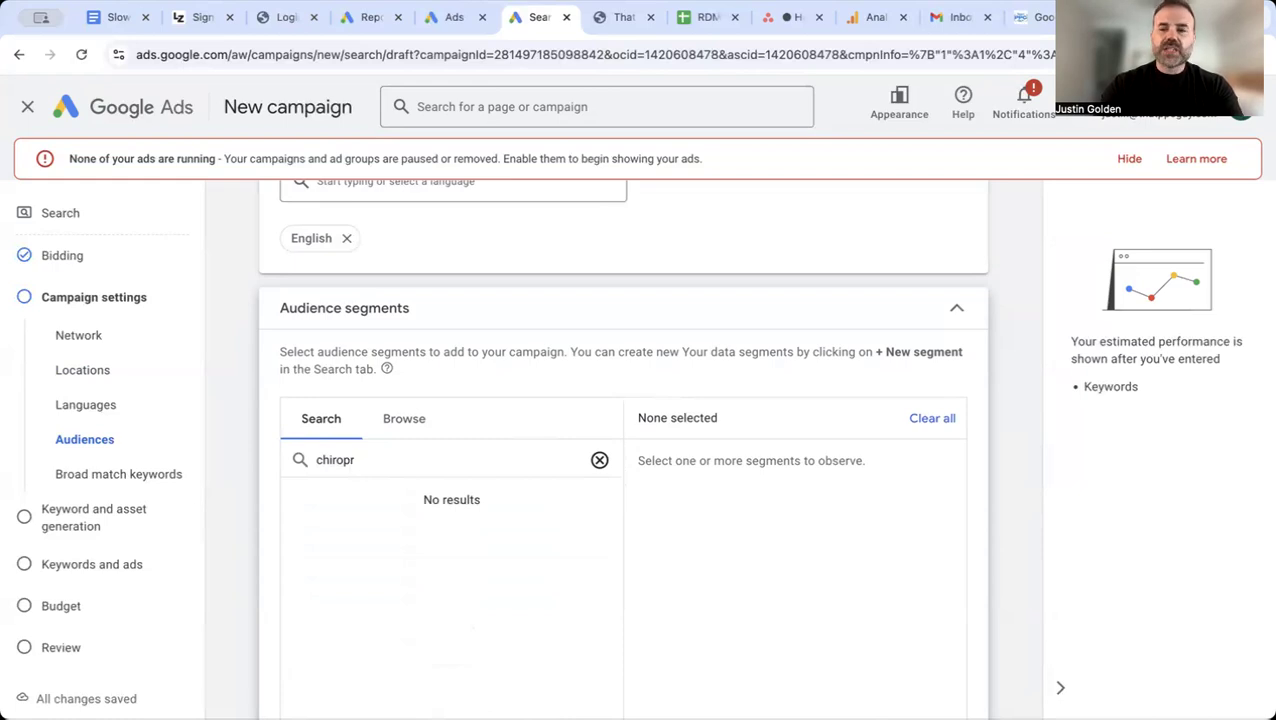
key(BackSpace)
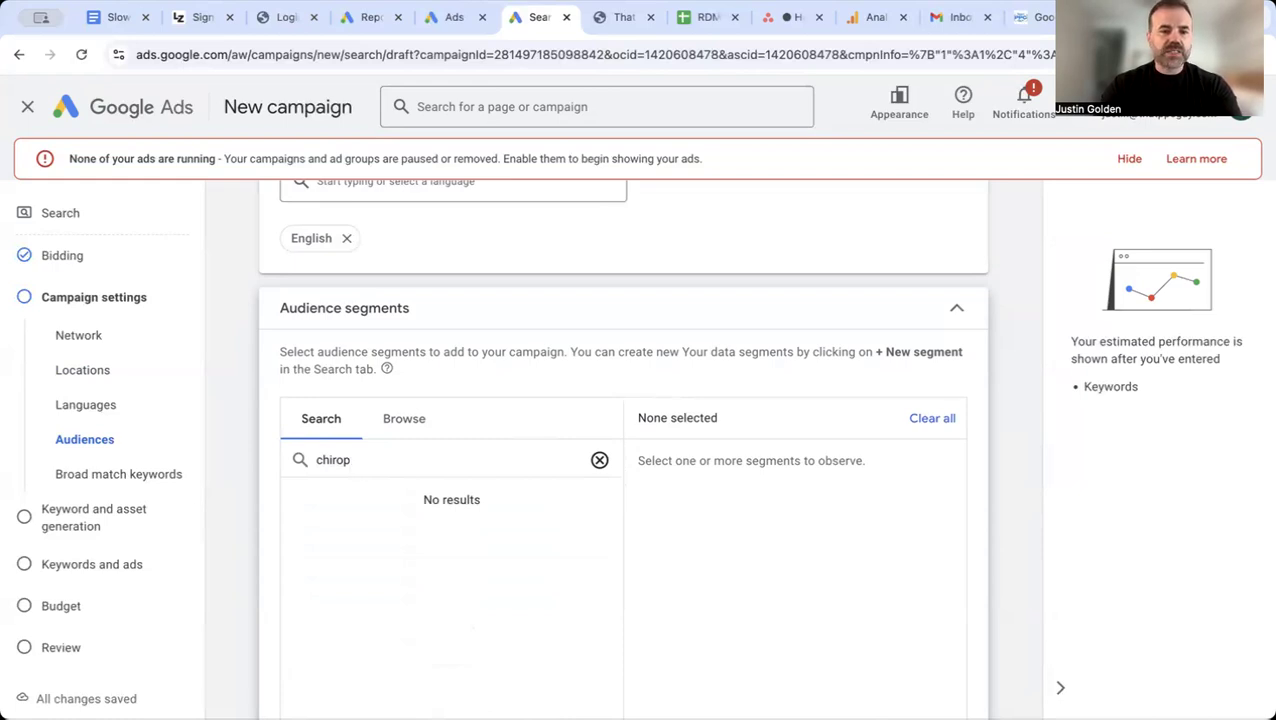
key(BackSpace)
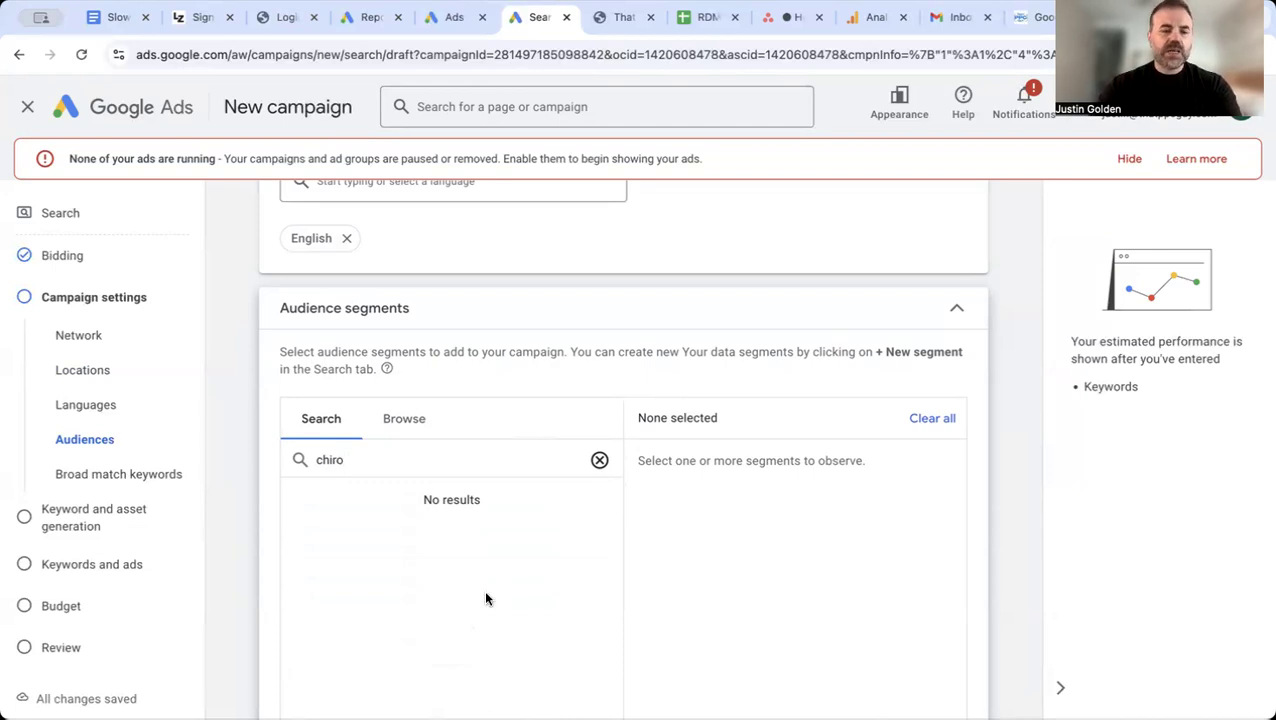
Step: Clear the audience segment search and continue to the keyword and asset generation stage without adding a segment
double_click(346, 460)
key(BackSpace)
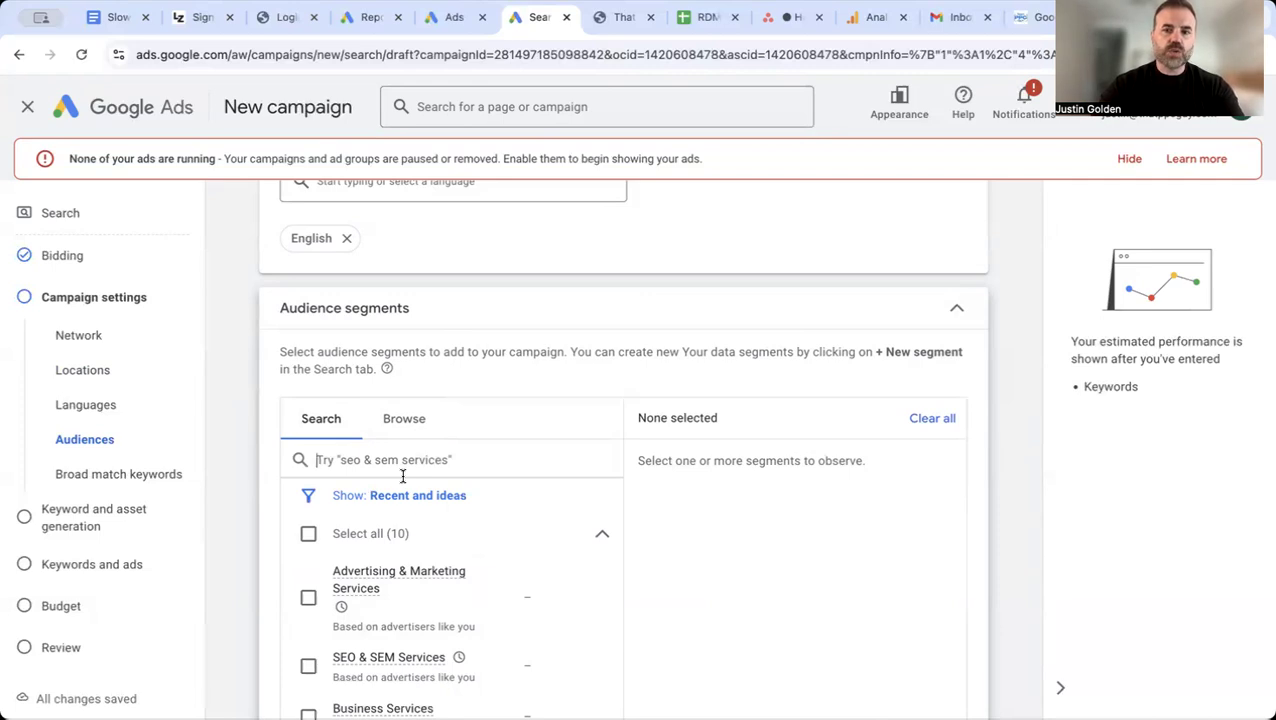
scroll(476, 372, down, 5)
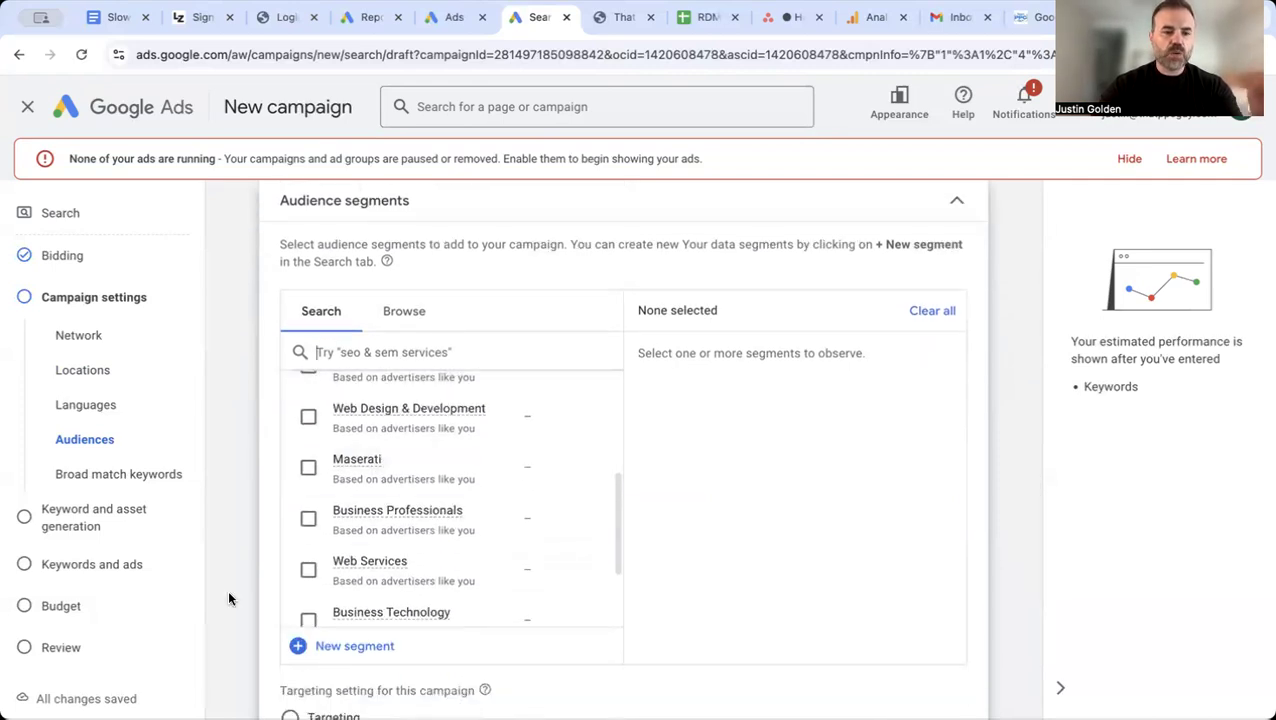
scroll(229, 598, down, 5)
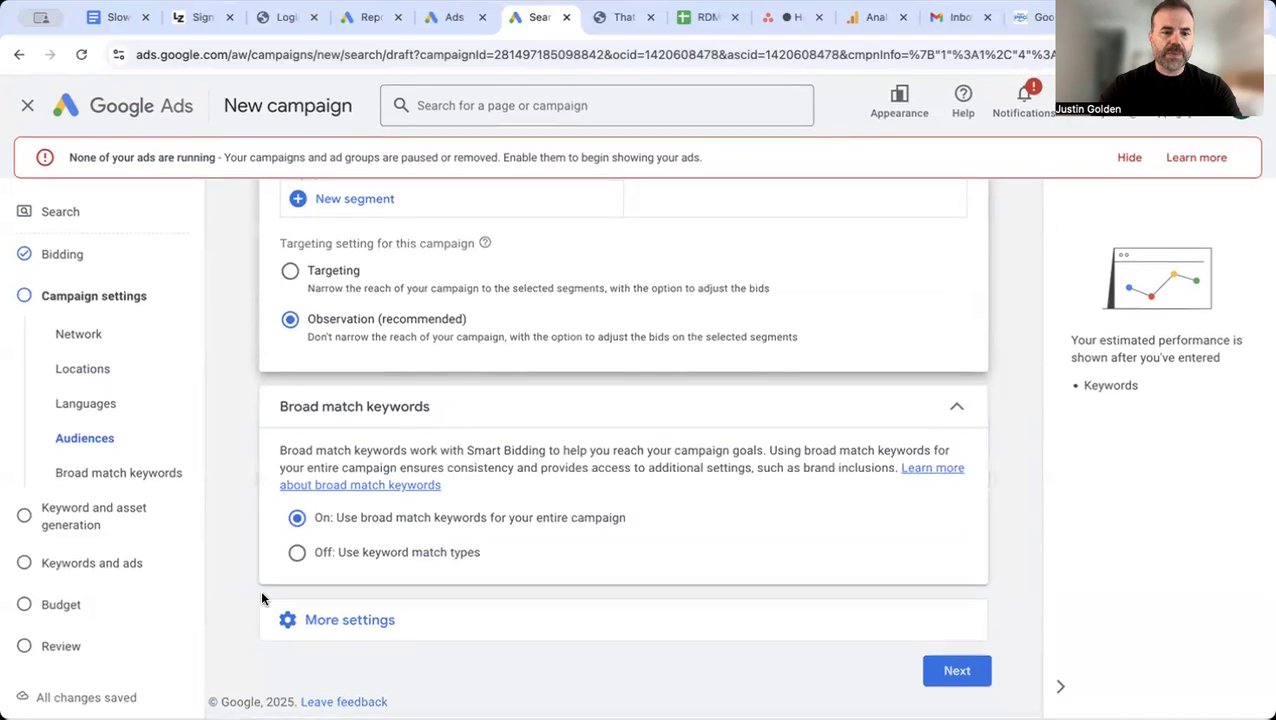
click(957, 671)
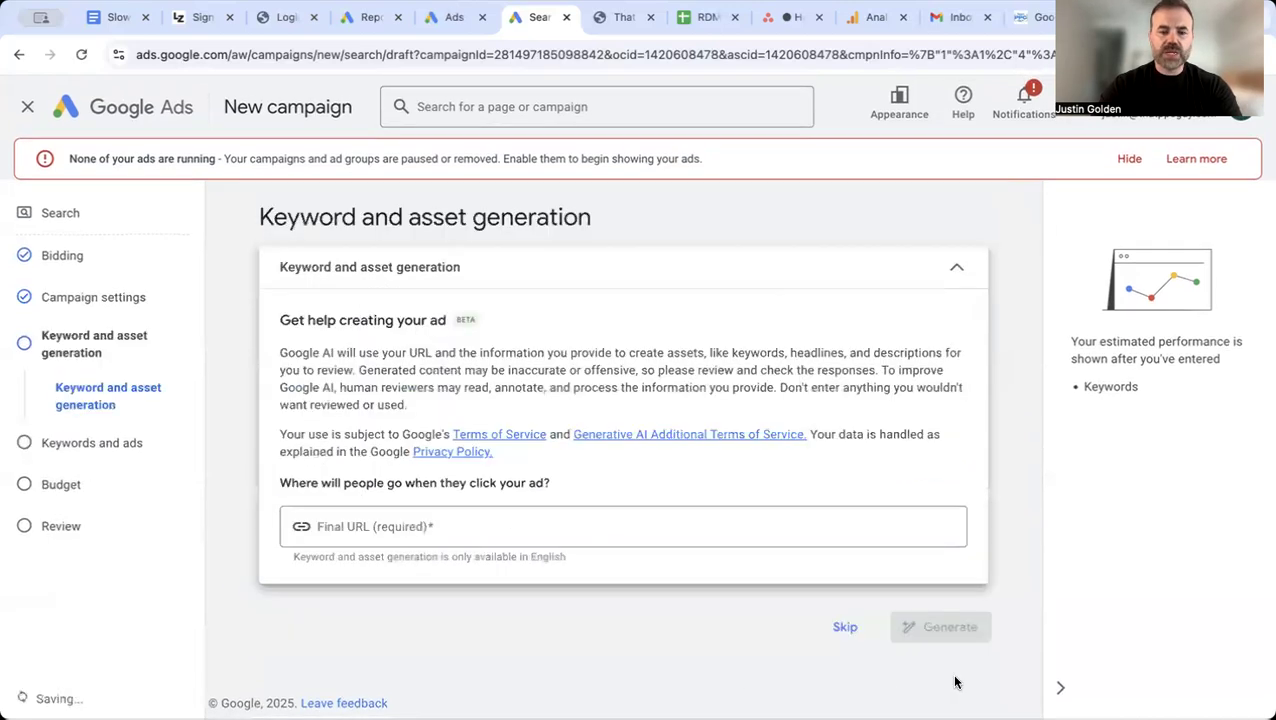
Step: Enter thatppcguy.com as the final URL for keyword and asset generation
click(624, 519)
text(thatpp)
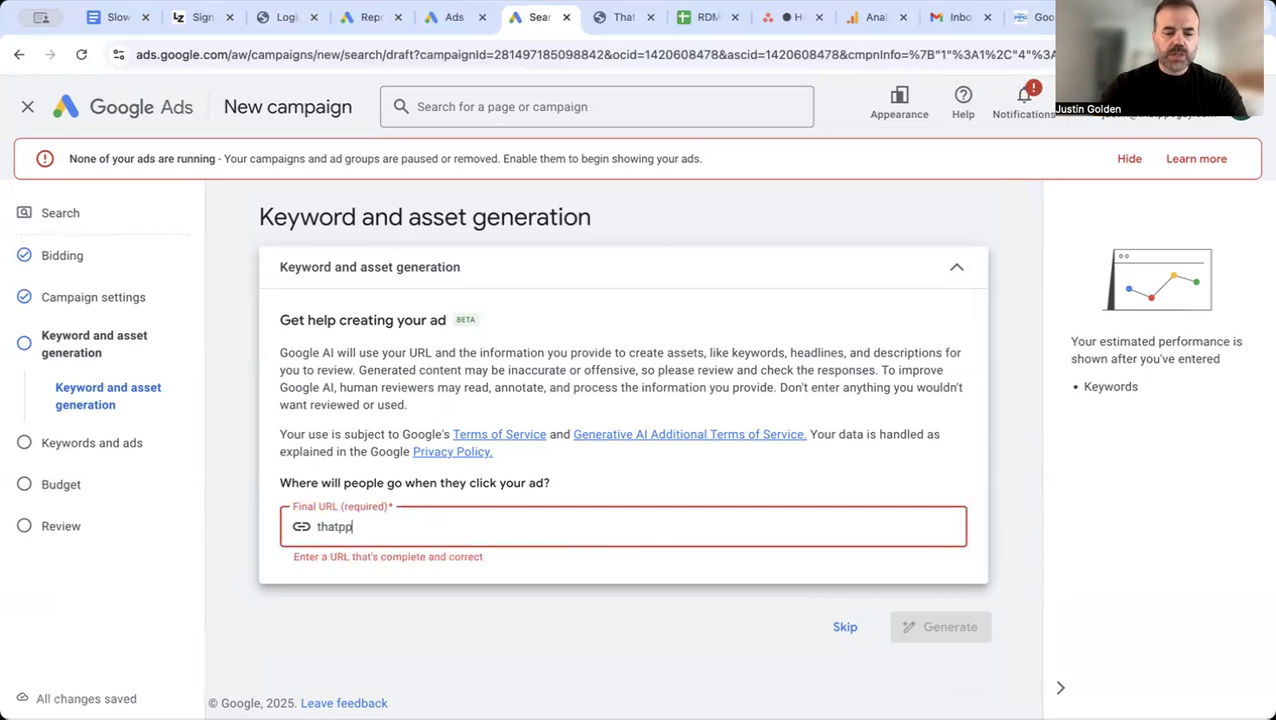
text(cgu)
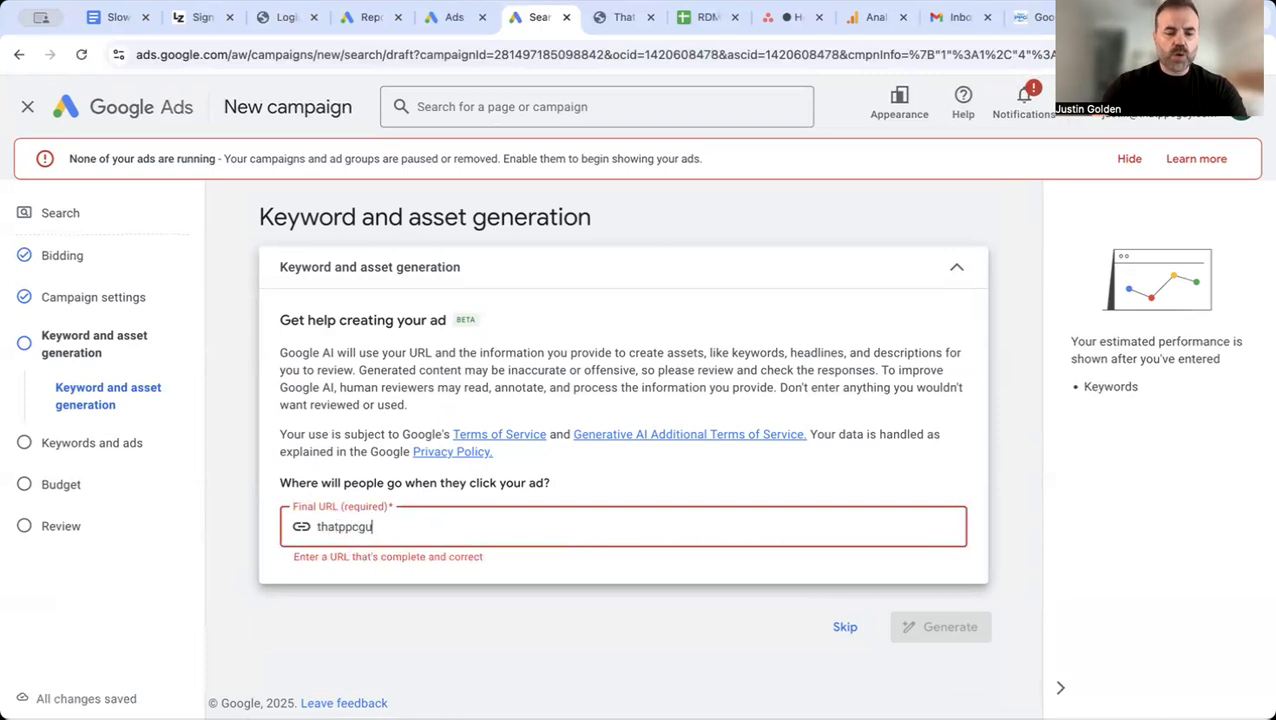
text(y.com)
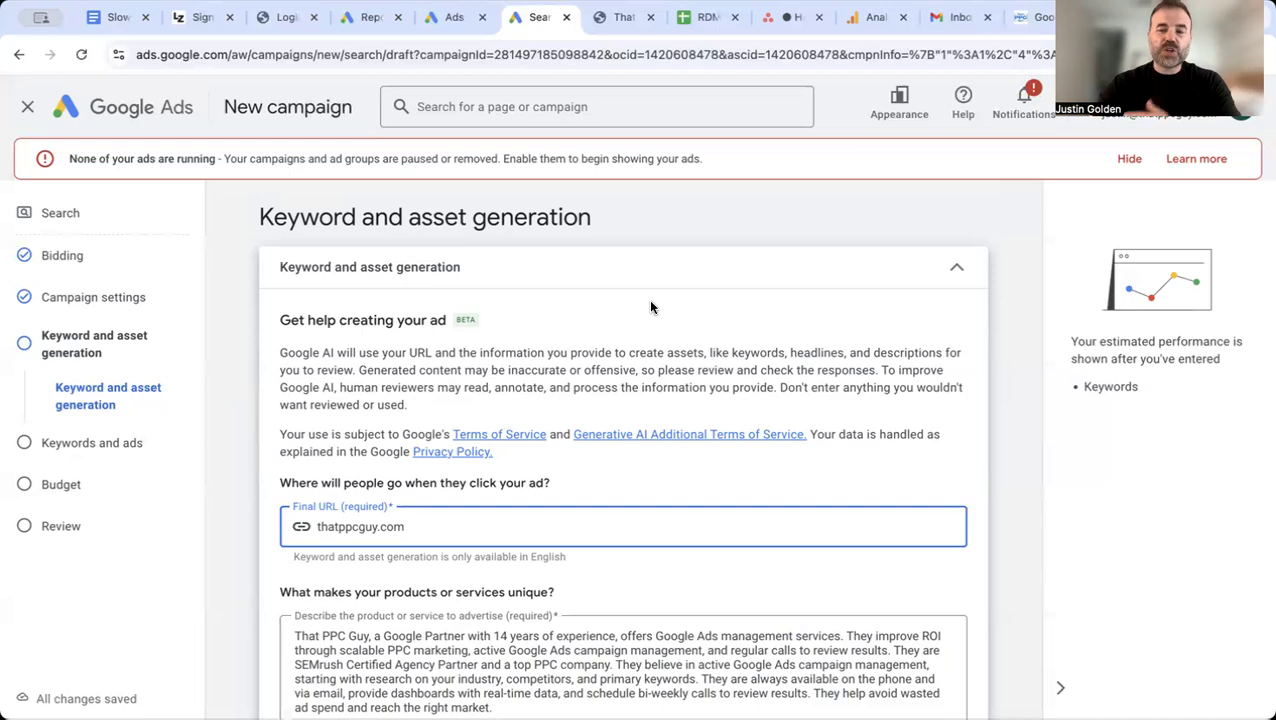
Step: Review the product or service description and skip the AI keyword and asset generation
scroll(650, 307, down, 1)
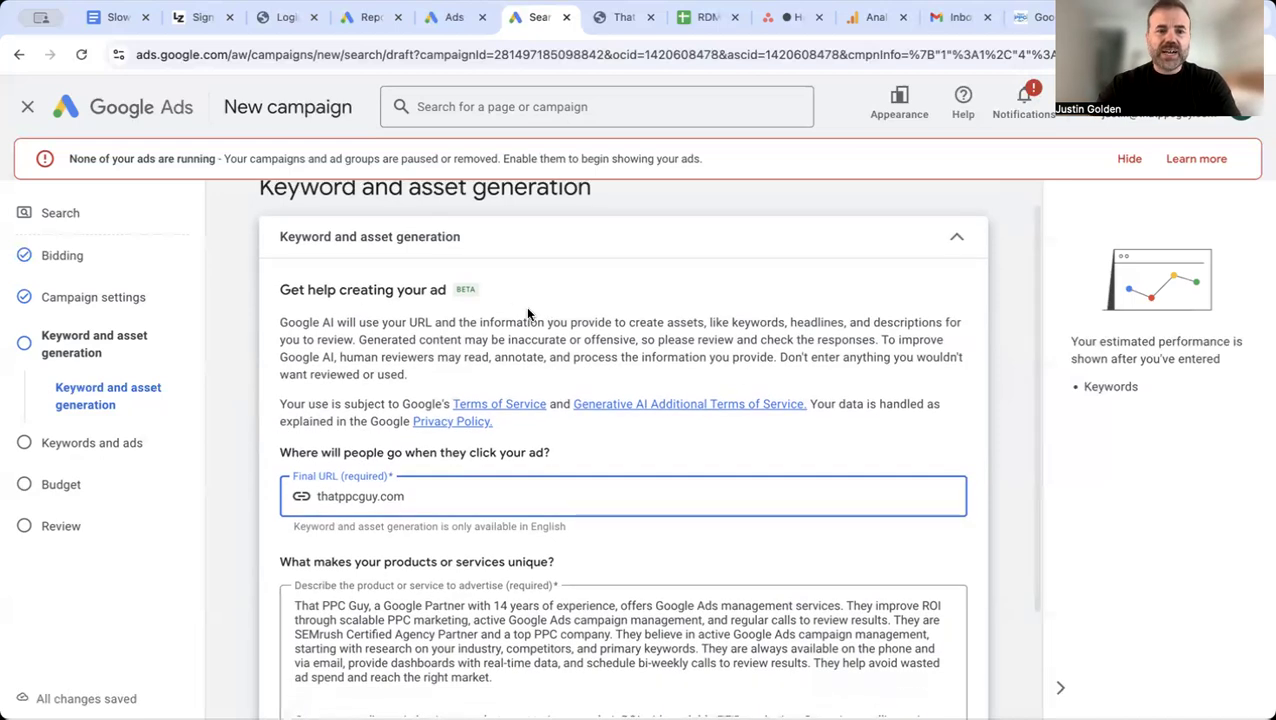
scroll(584, 313, down, 1)
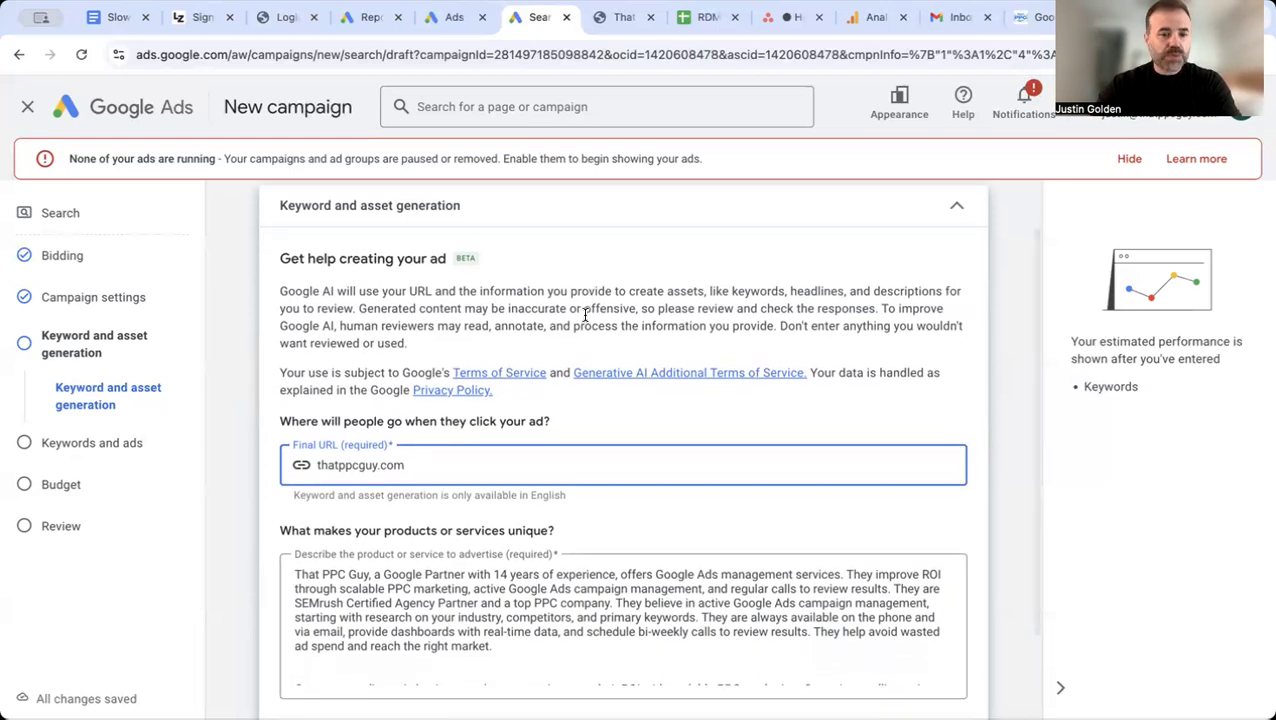
scroll(586, 318, down, 3)
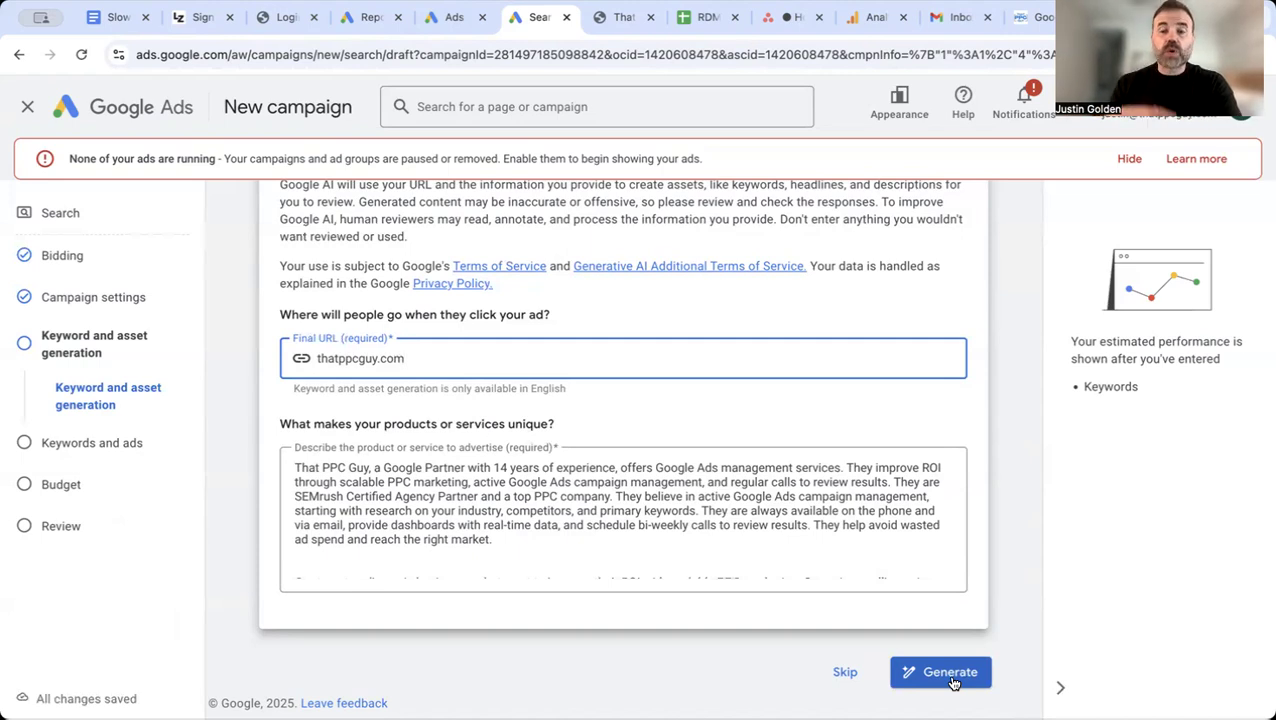
click(842, 672)
Step: Enter thatppcguy.com as the final URL for keyword suggestions in Ad group 1
scroll(798, 590, down, 2)
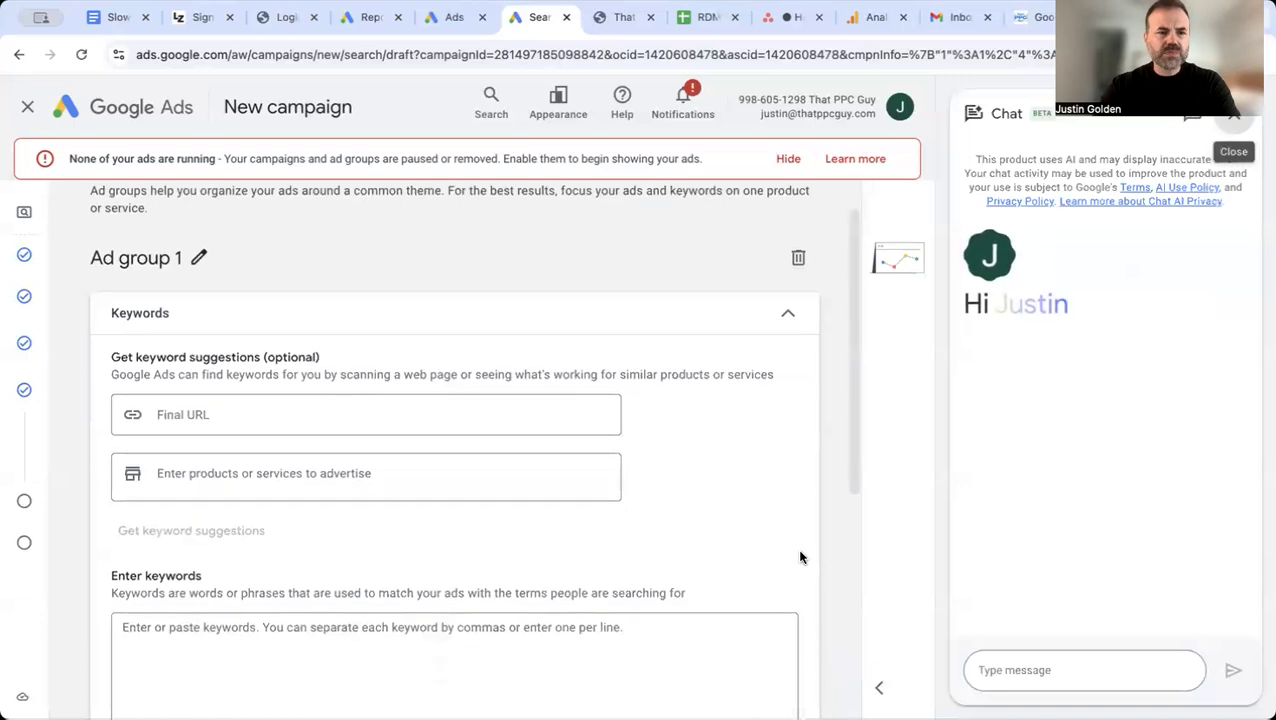
click(421, 360)
text(t)
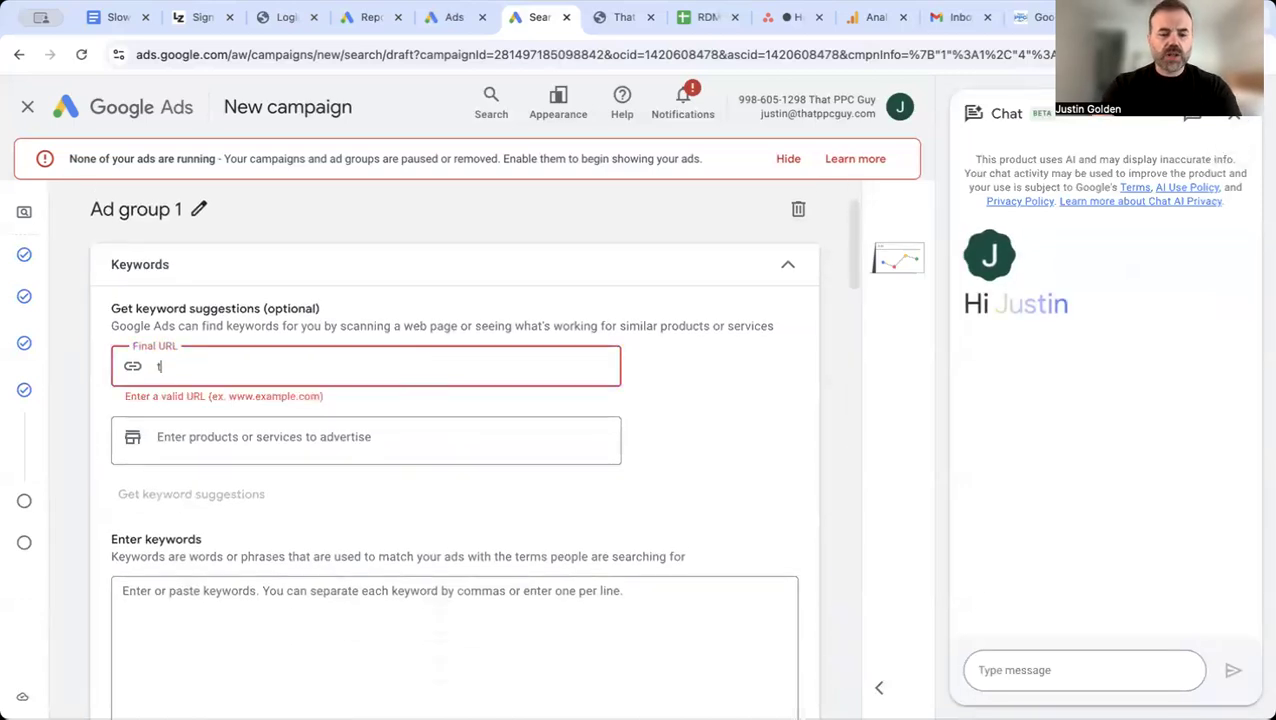
text(hatppc)
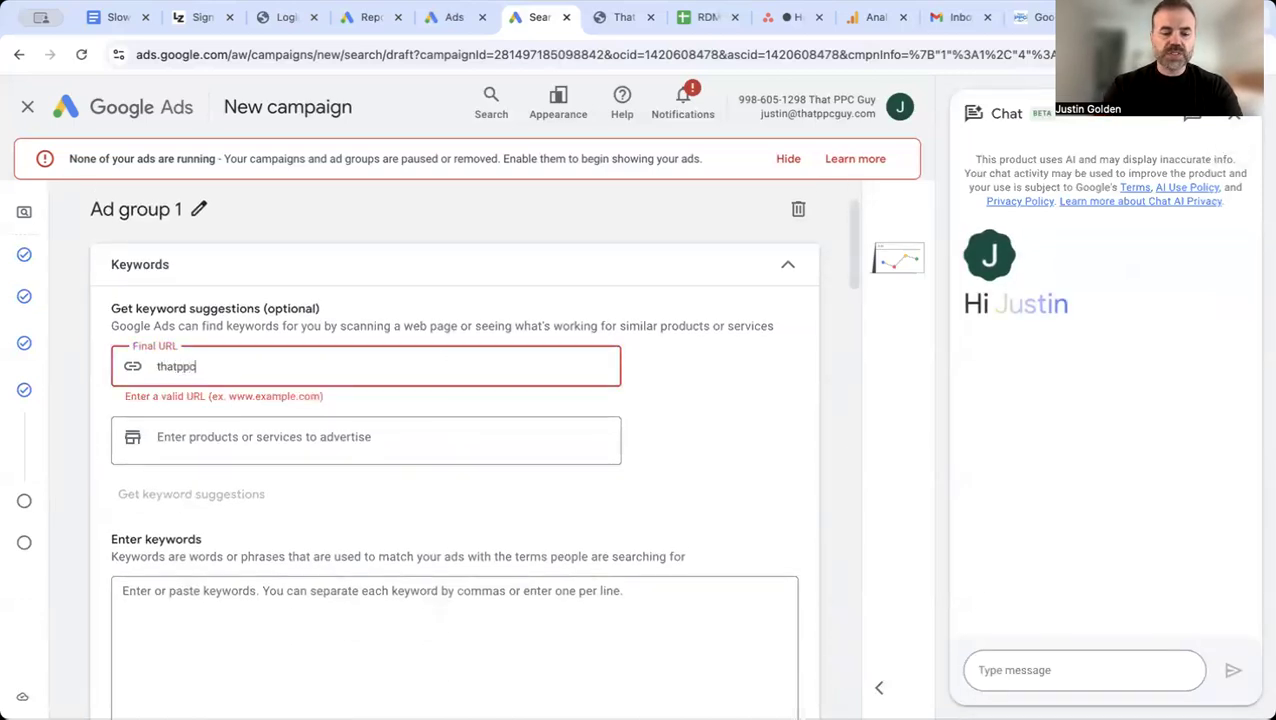
text(guy.)
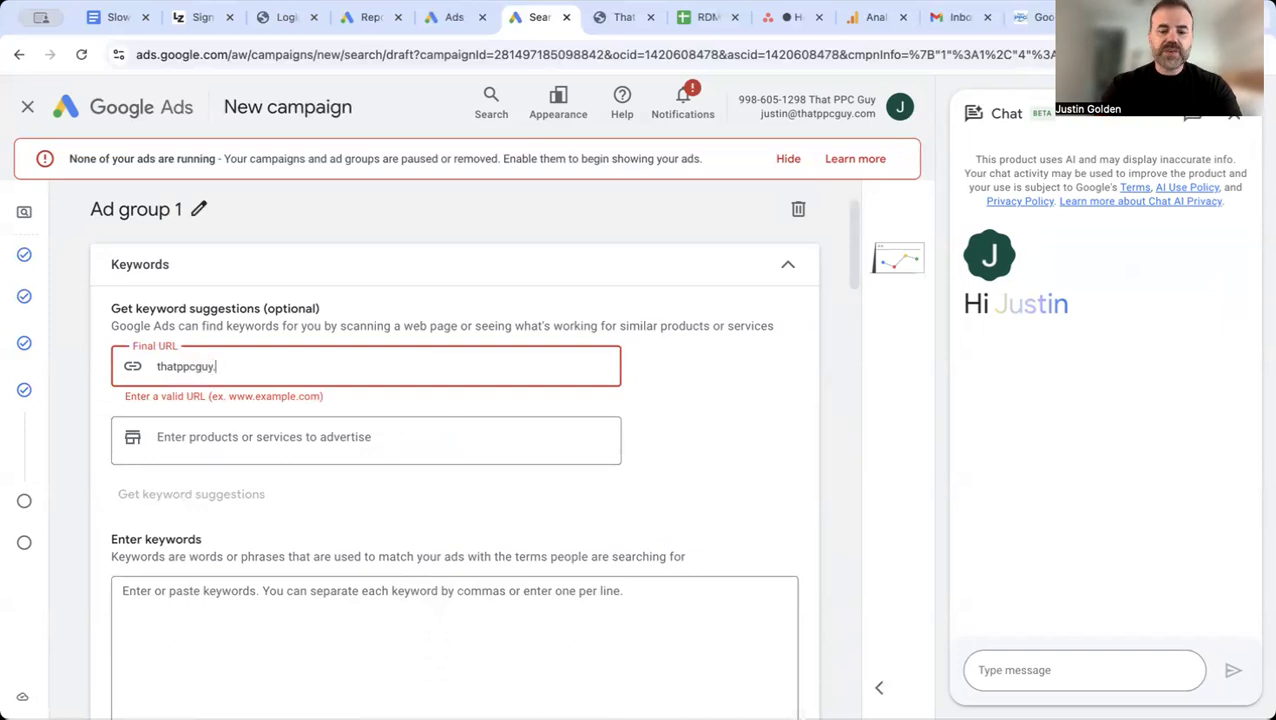
text(c)
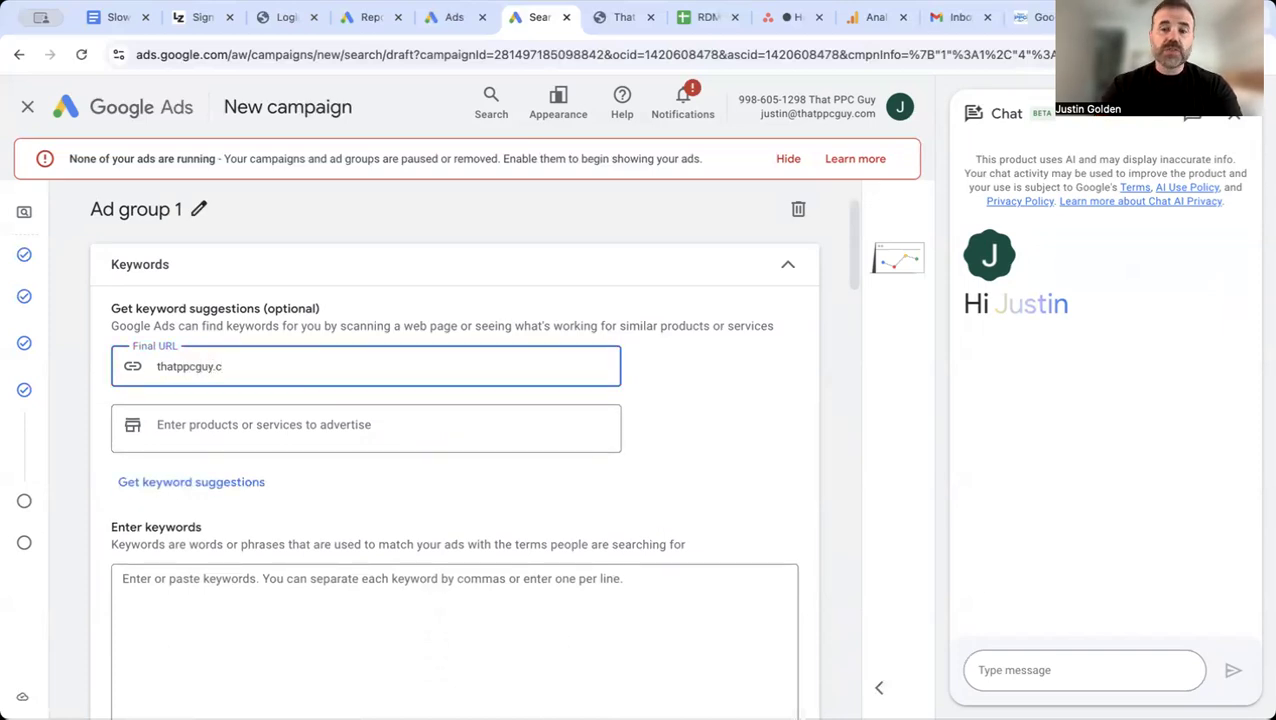
text(om)
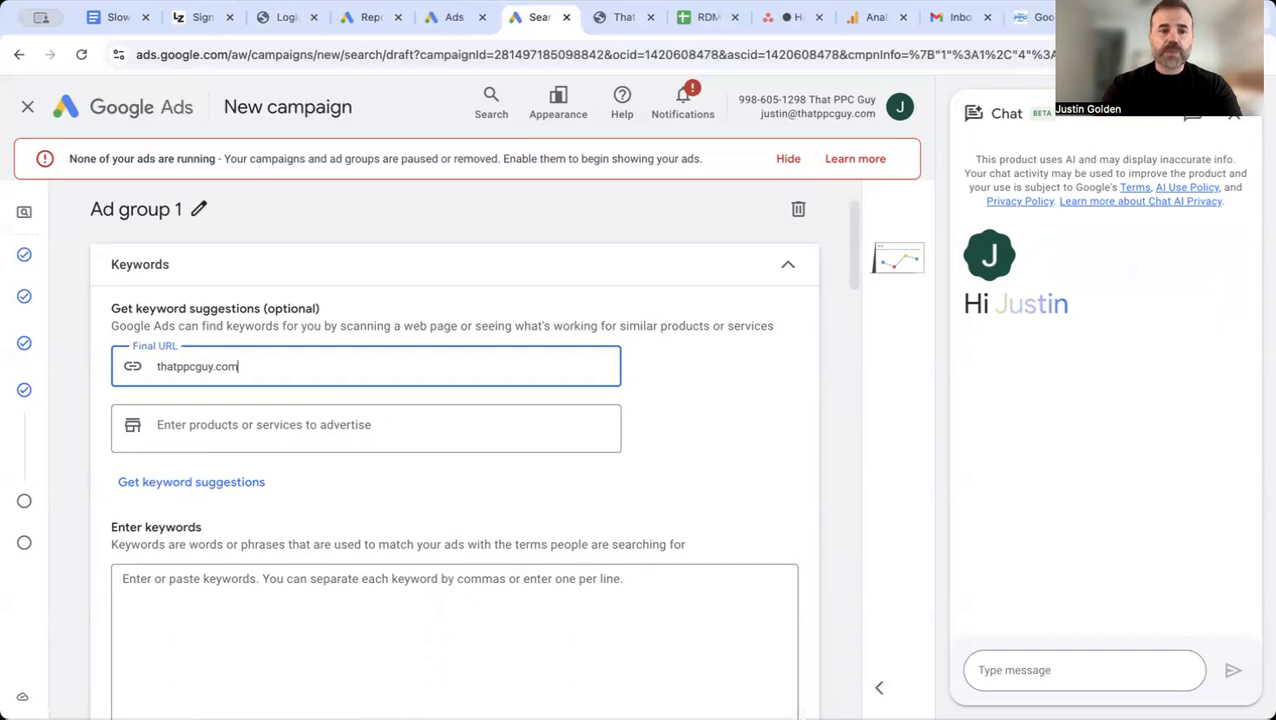
Step: Add "Local chiropractor" with corrected spelling as the product or service to advertise for keyword suggestions
scroll(290, 357, down, 1)
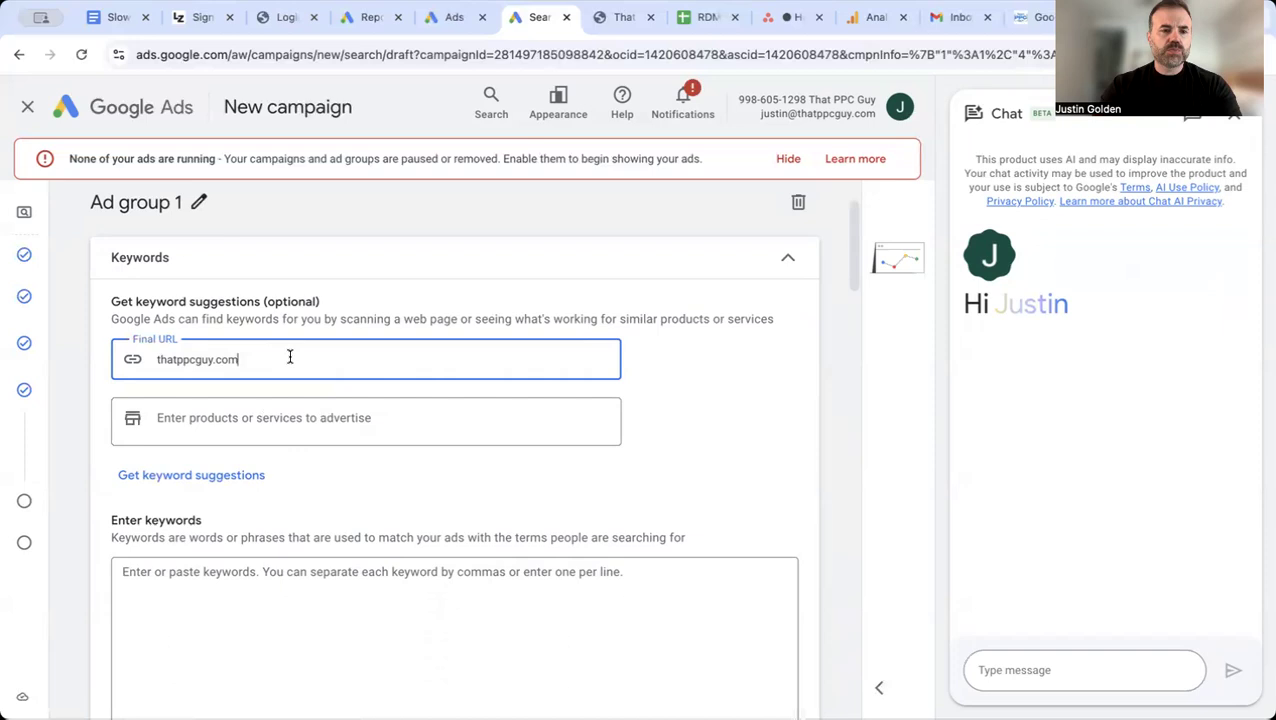
scroll(290, 357, down, 1)
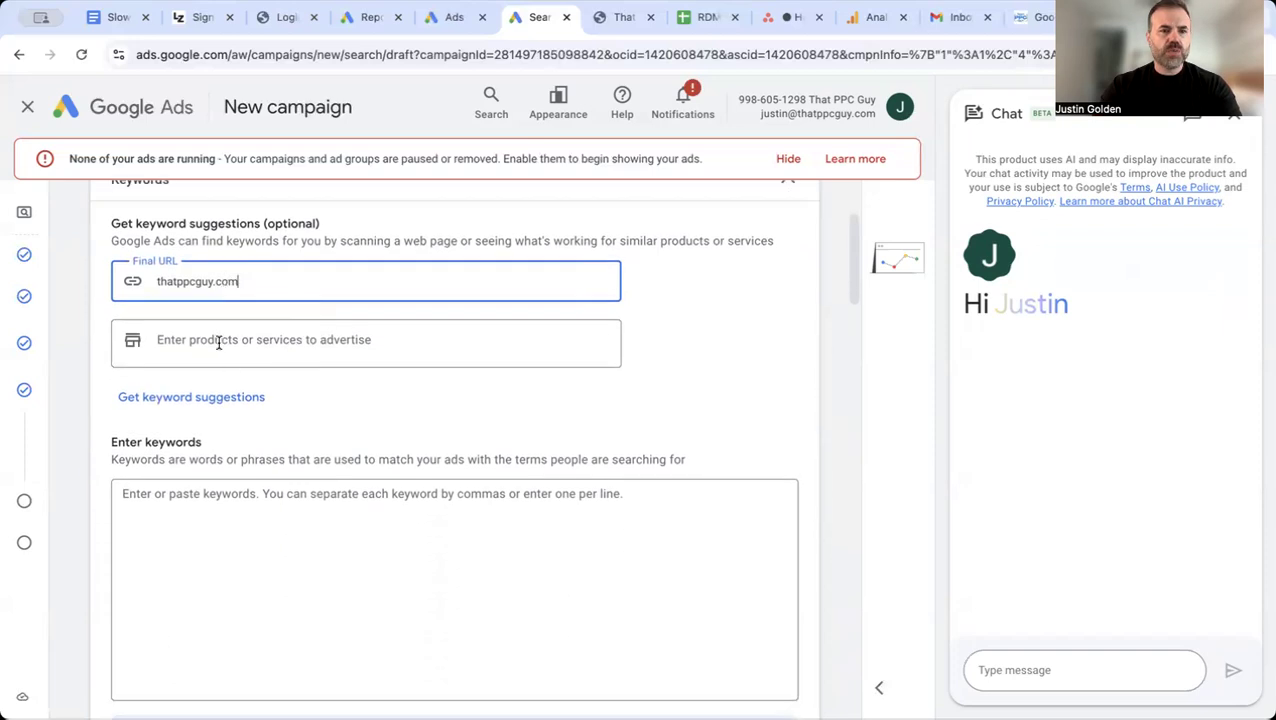
click(218, 343)
text(chirporactor)
click(143, 341)
text(Local)
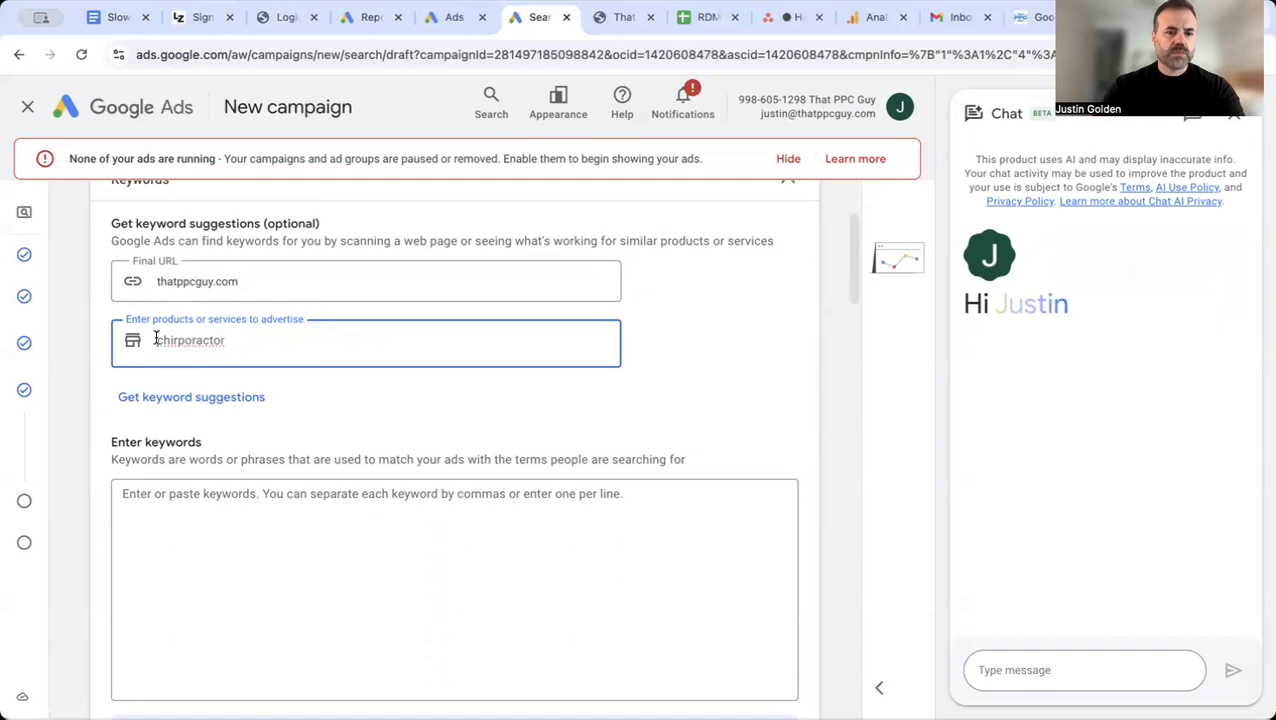
right_click(216, 341)
click(262, 319)
click(220, 559)
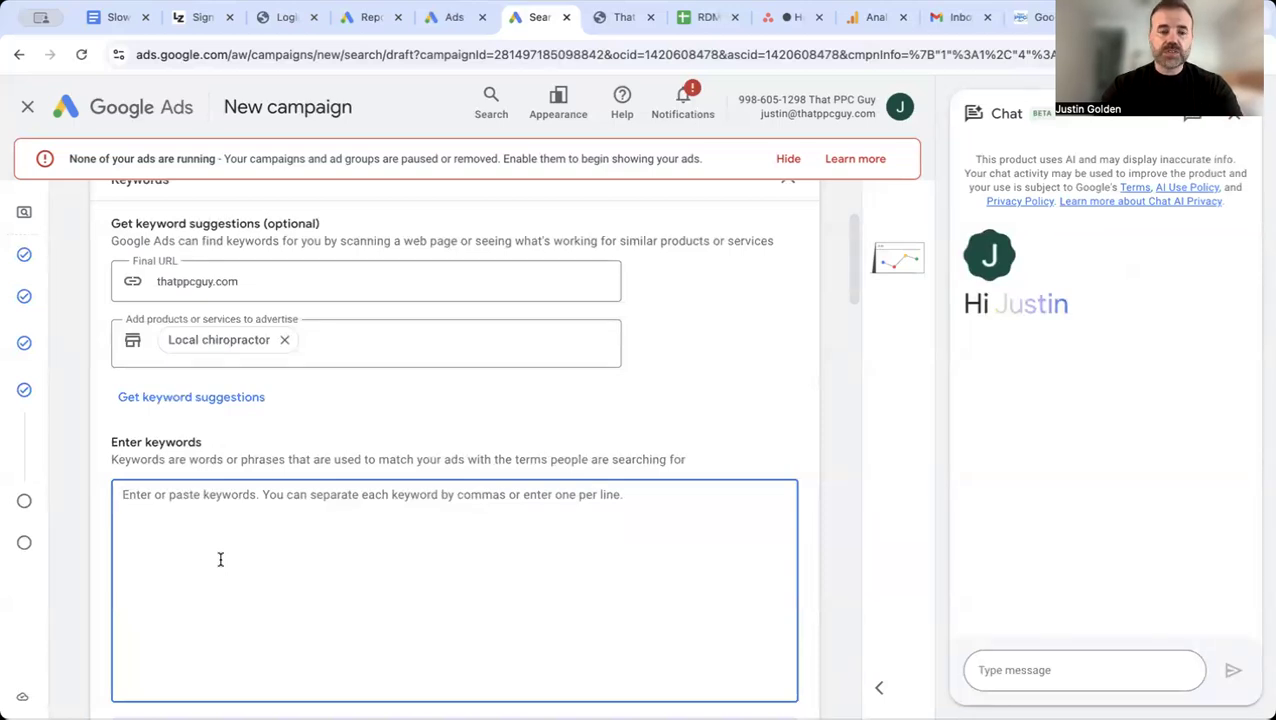
Step: Enter "chiropractor near me" in quotation marks as the first keyword of Ad group 1
text(")
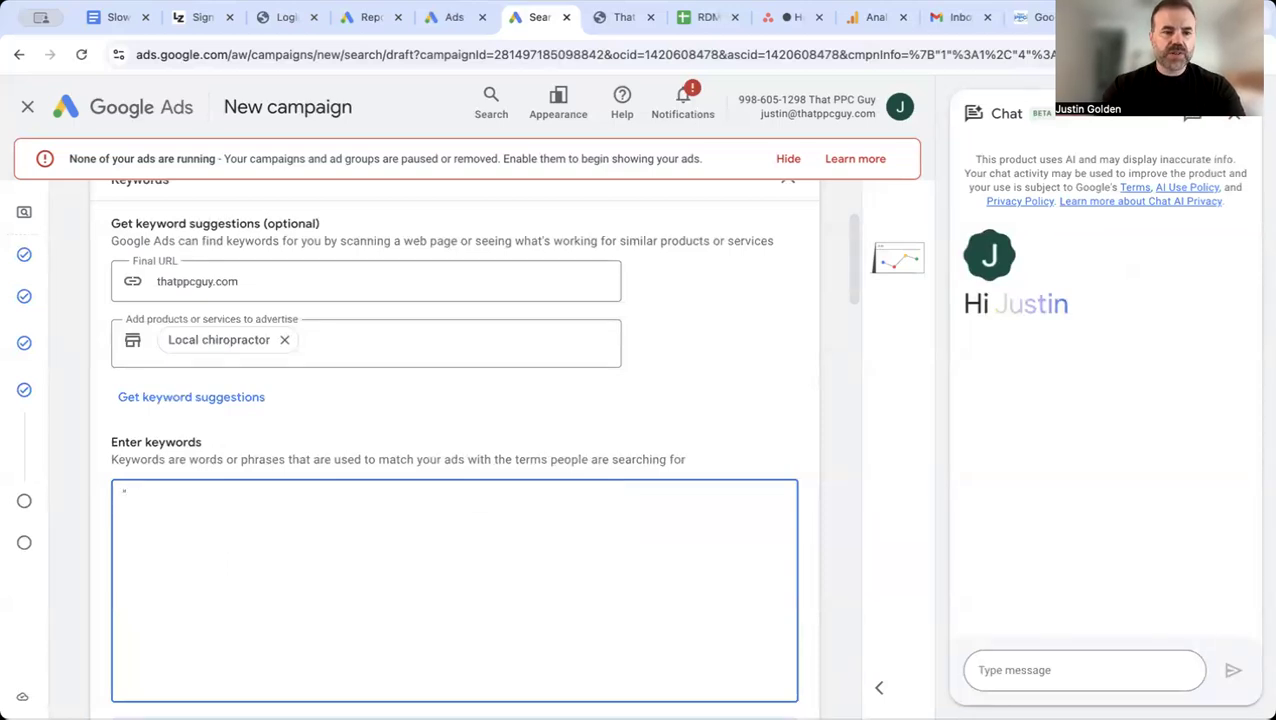
text(ch)
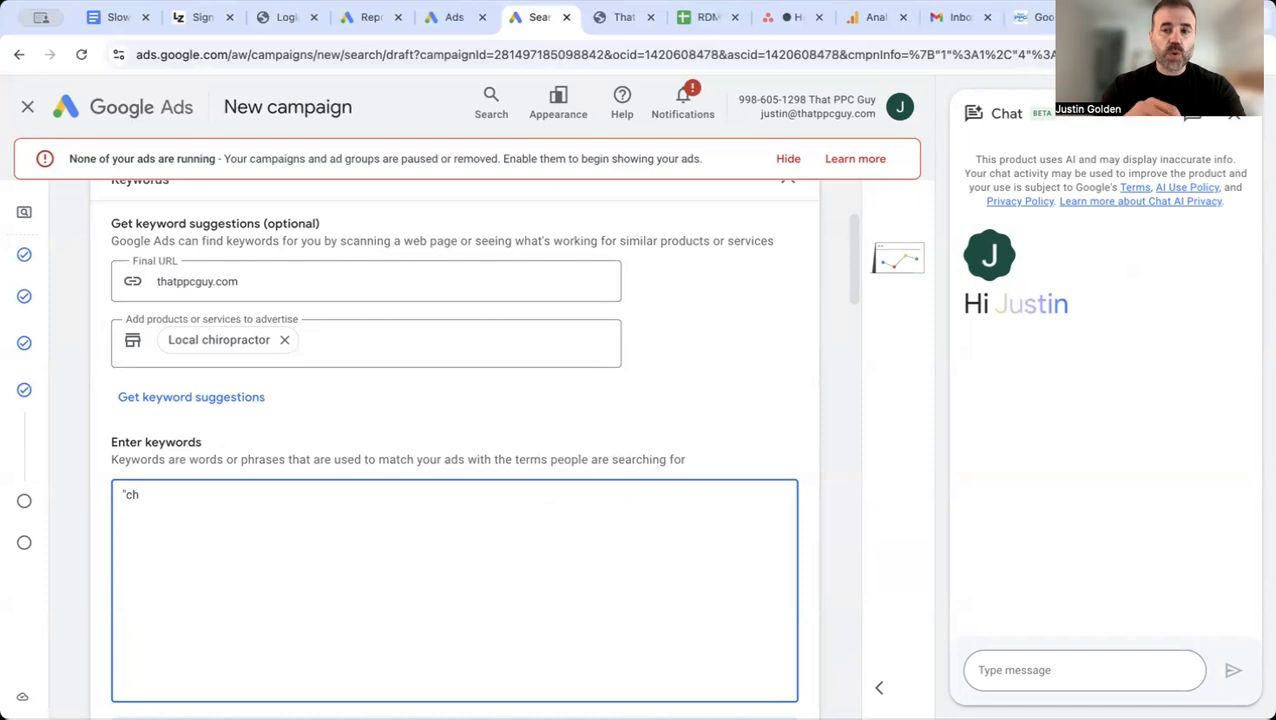
text(iropra)
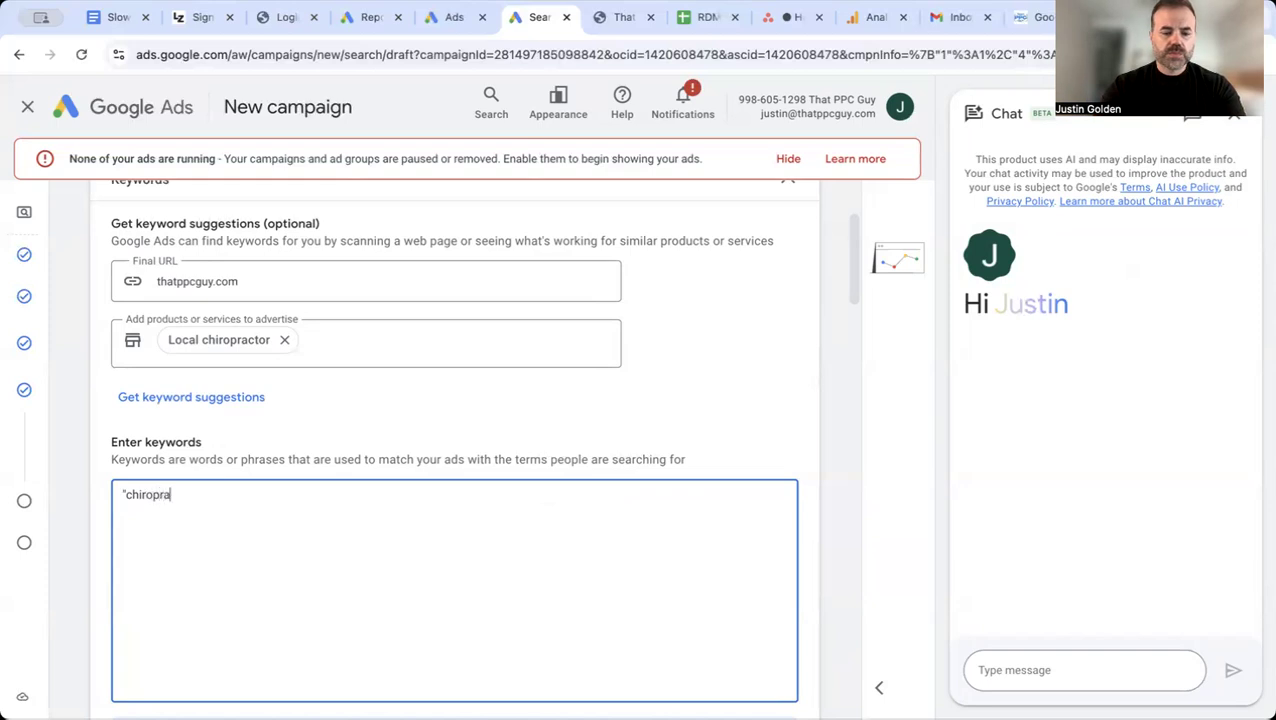
text(ctor nea)
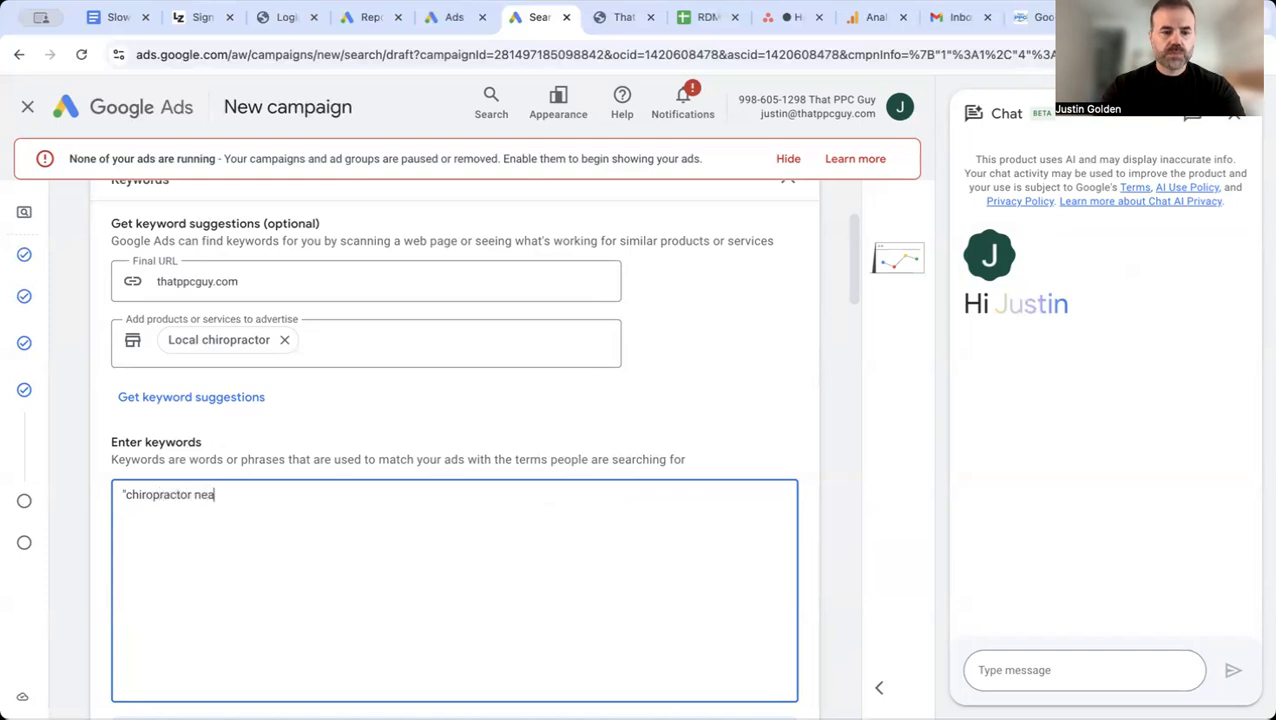
text(r me)
text(" ")
text(be)
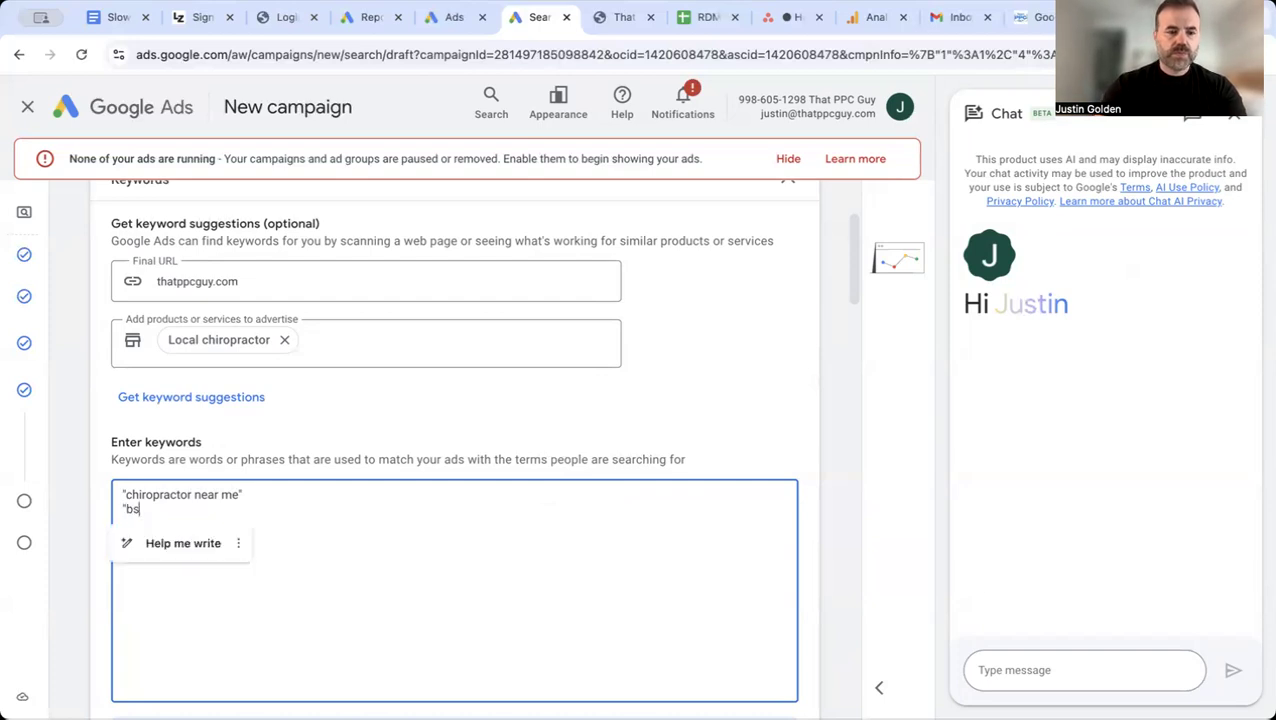
text(st c)
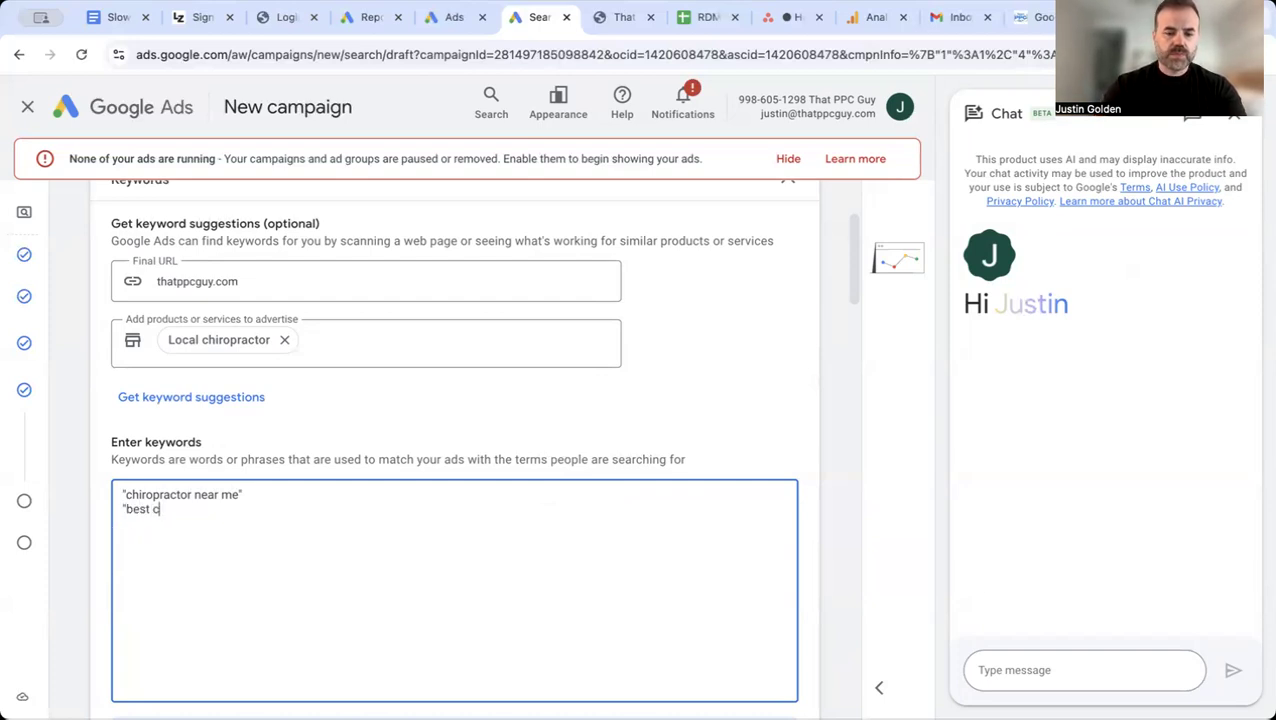
text(hiropractor)
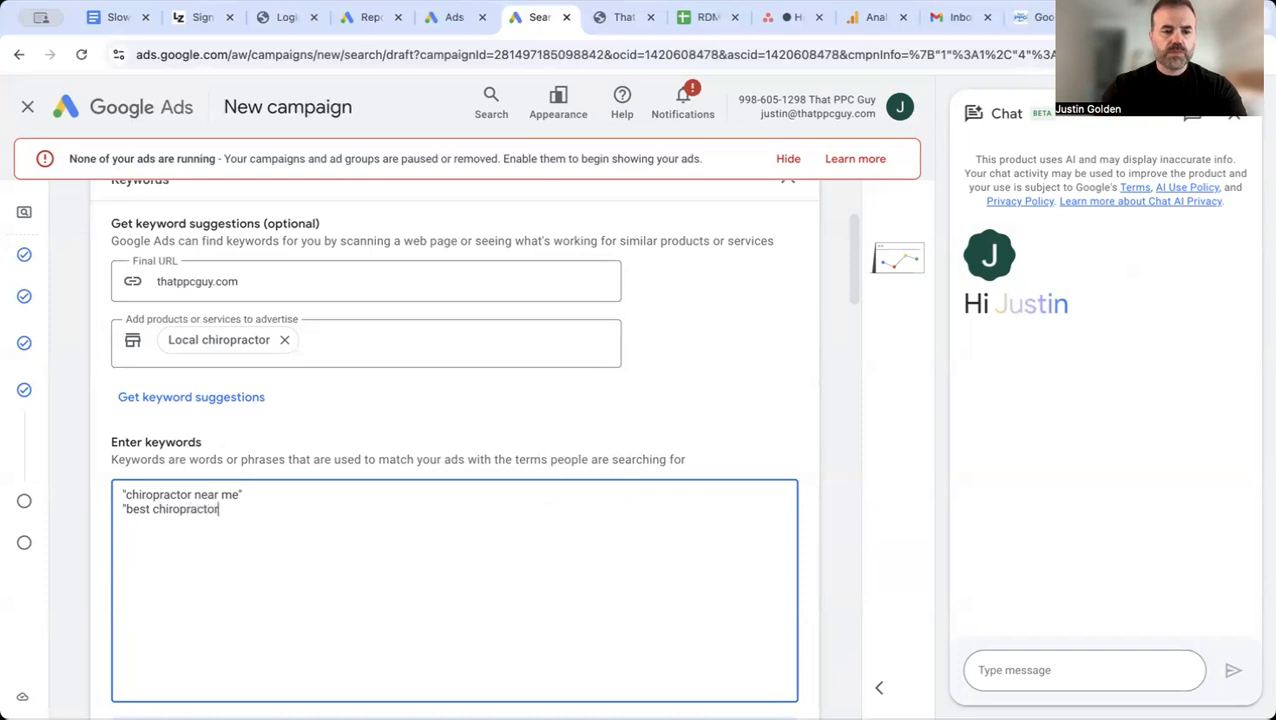
text( in Clearwater")
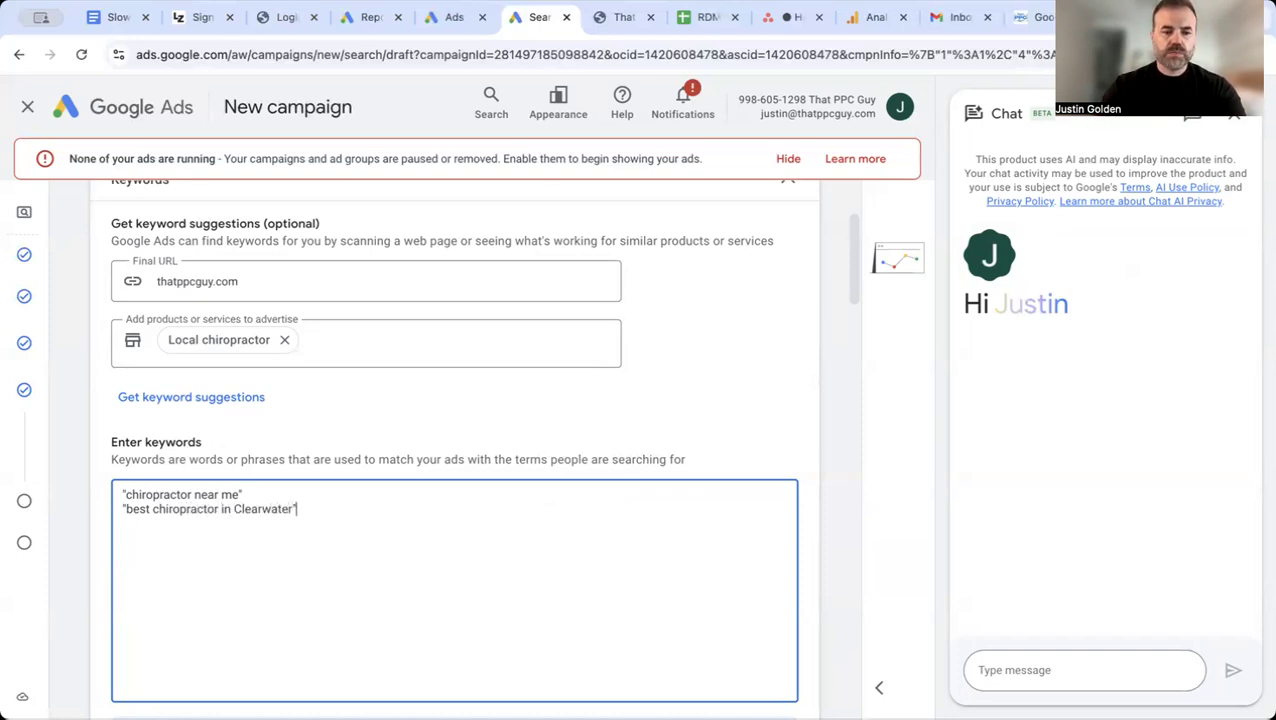
Step: Add "best chiropractor in Clearwater" in quotation marks as the second keyword
key(Return)
Step: Add the ZIP code keyword "chiropractor 33755" in quotation marks on its own line
text("chiropractor 33755")
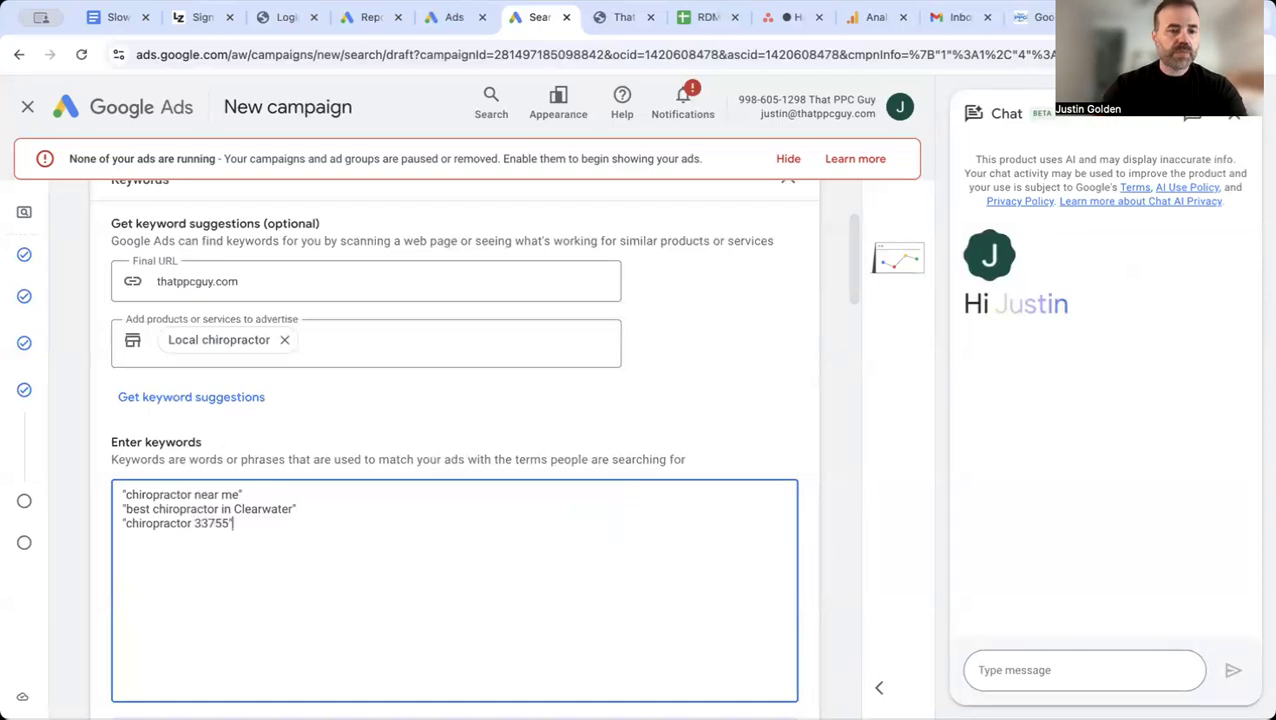
key(Return)
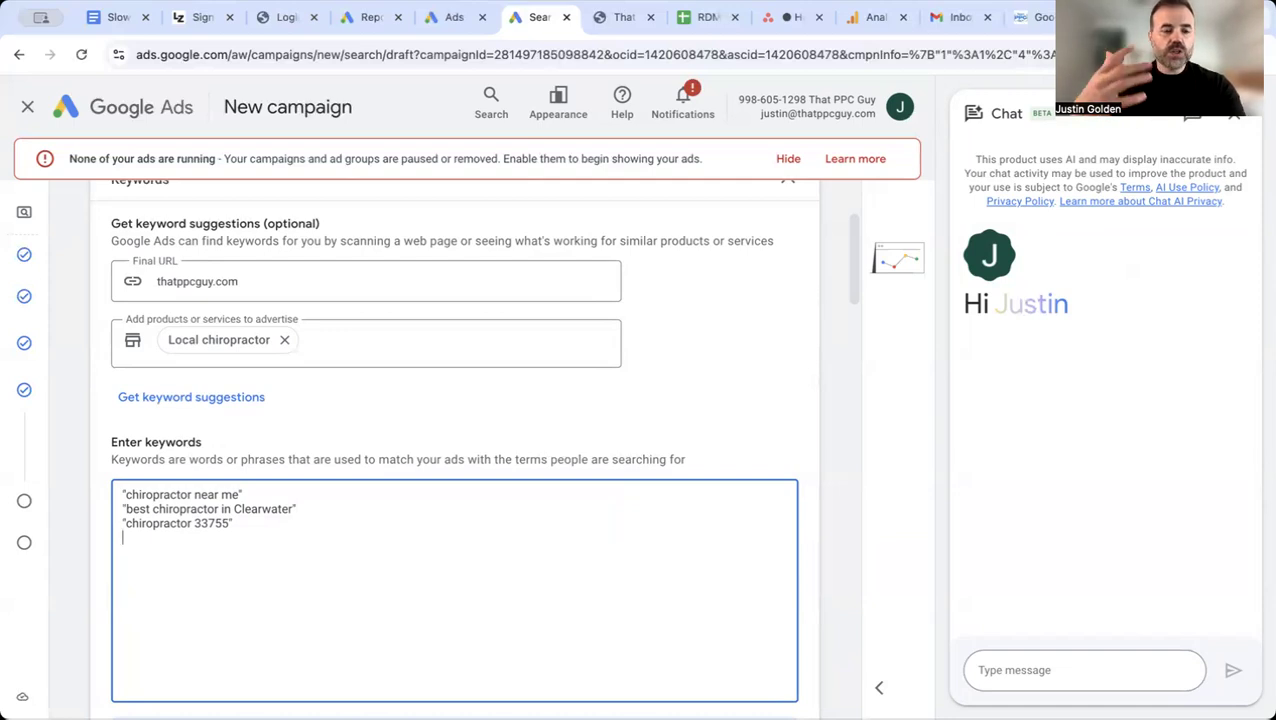
Step: Add "walk-in chiropractor" in quotation marks as the fourth keyword of the ad group
text("walk)
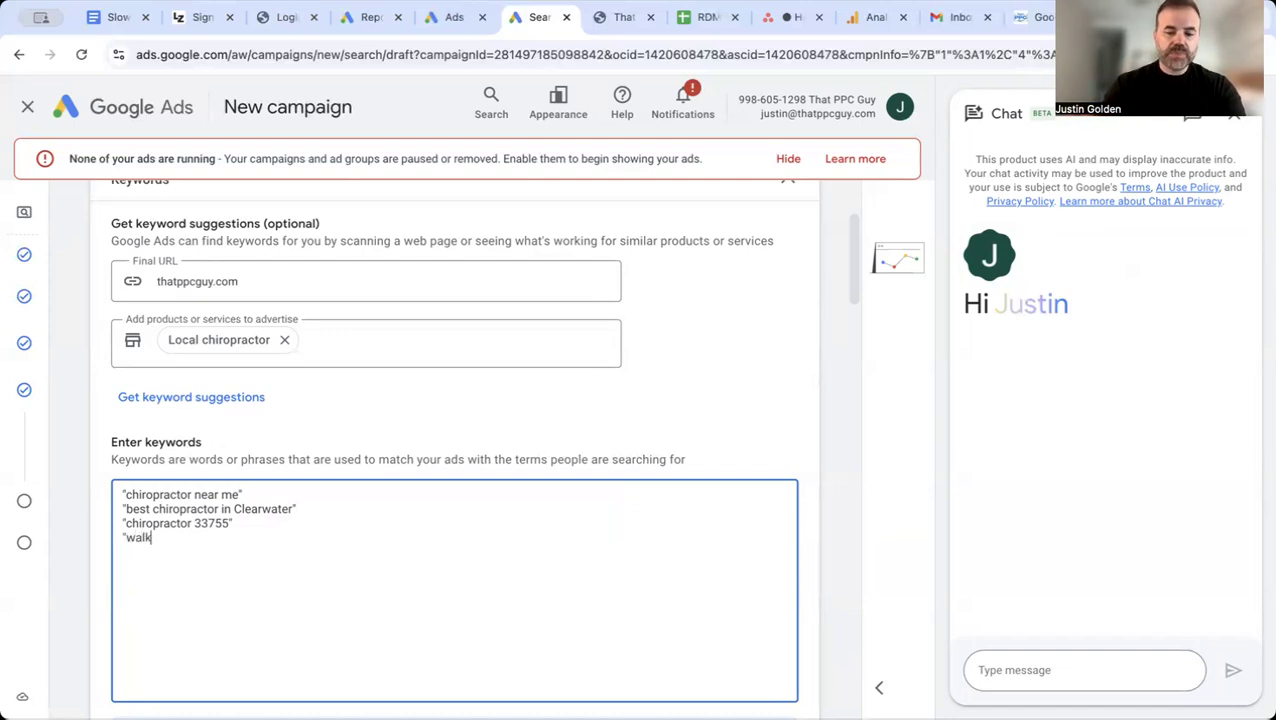
text(-in chir)
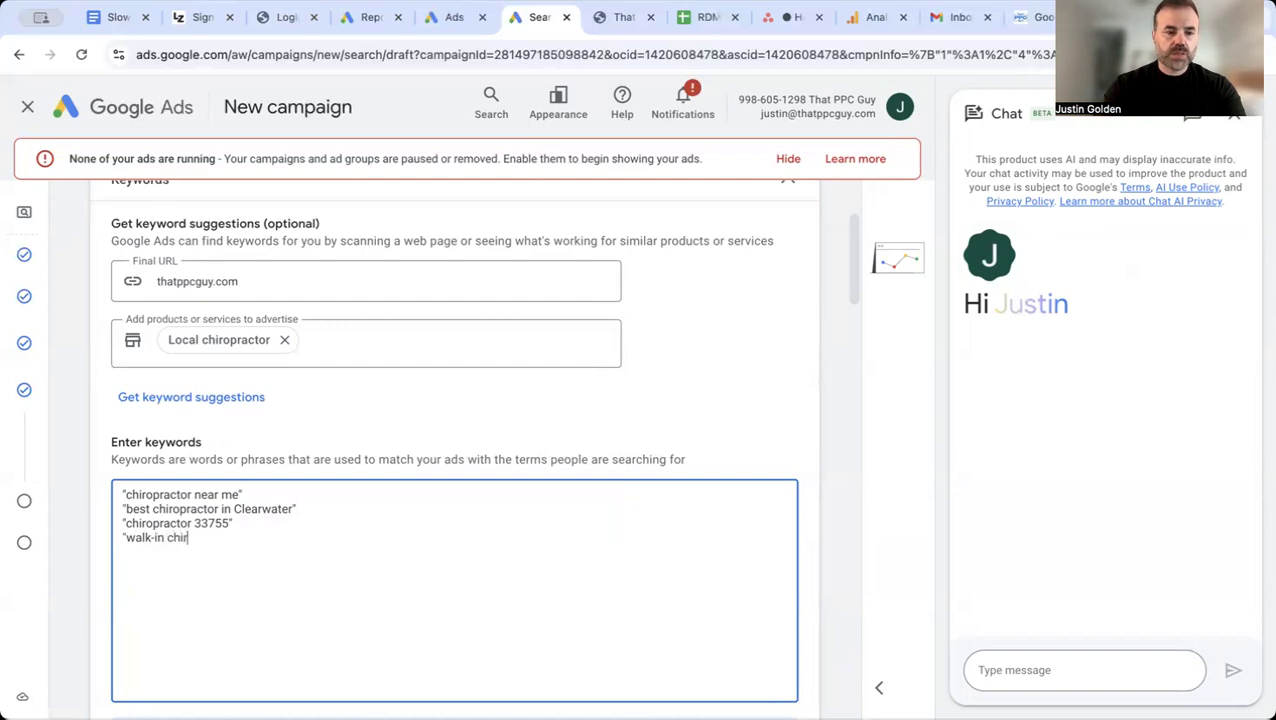
text(opracto)
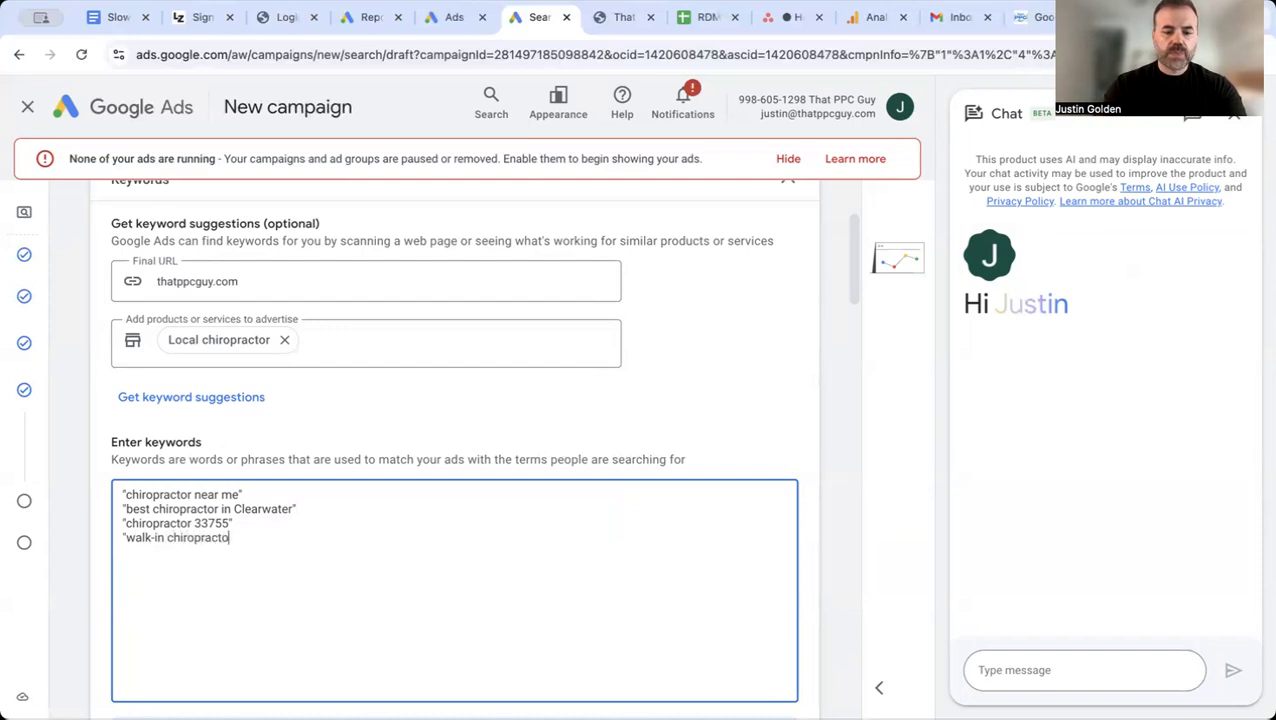
text(r")
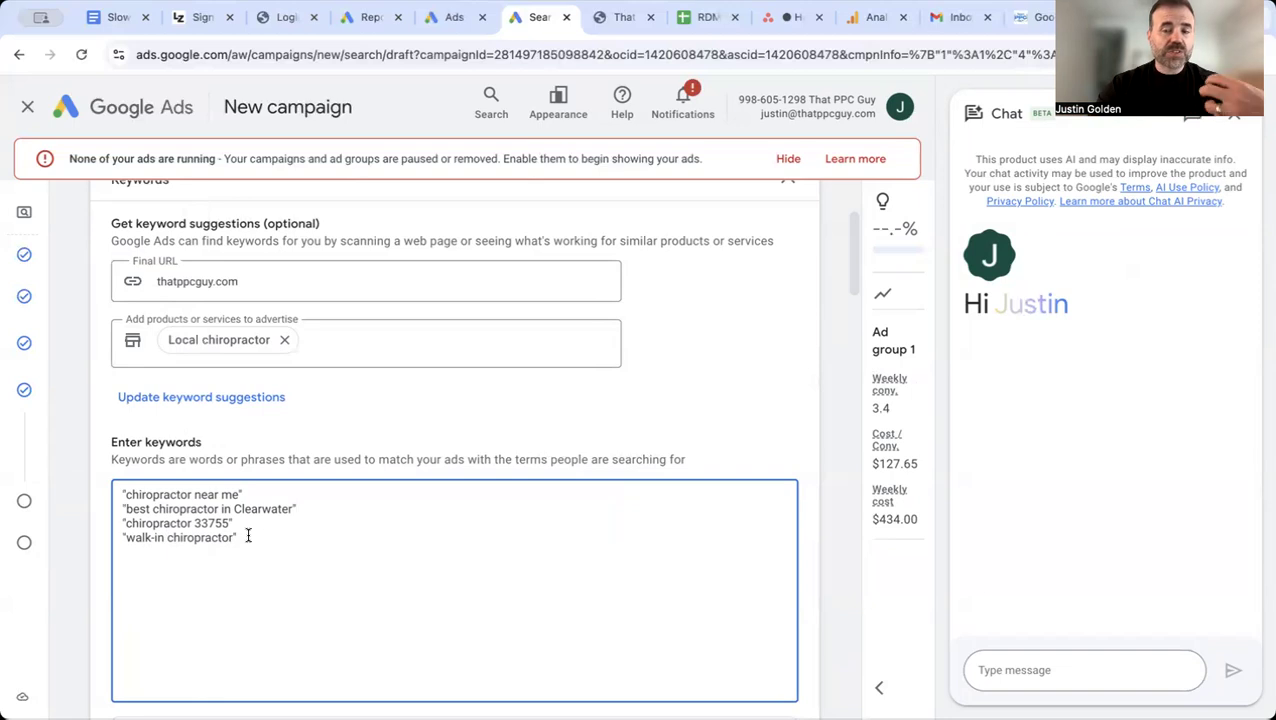
Step: Enter thatppcguy.com as the final URL of the ad
scroll(248, 536, down, 1)
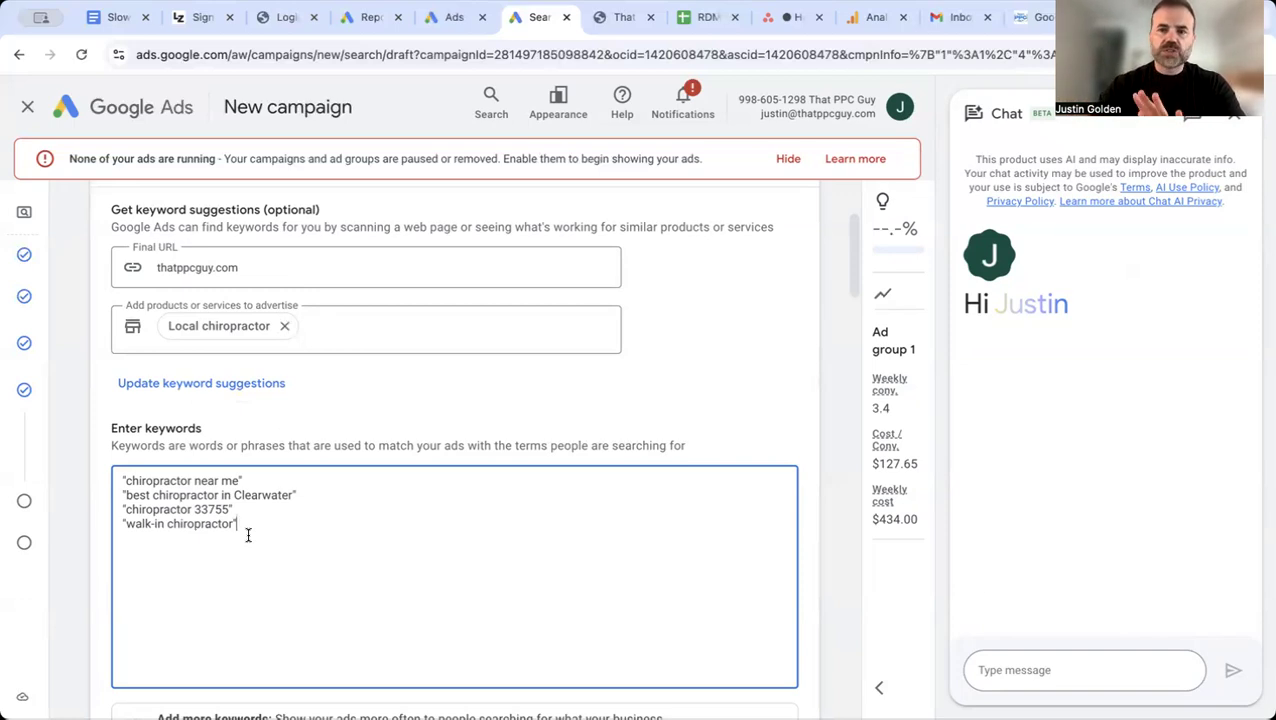
scroll(248, 535, down, 5)
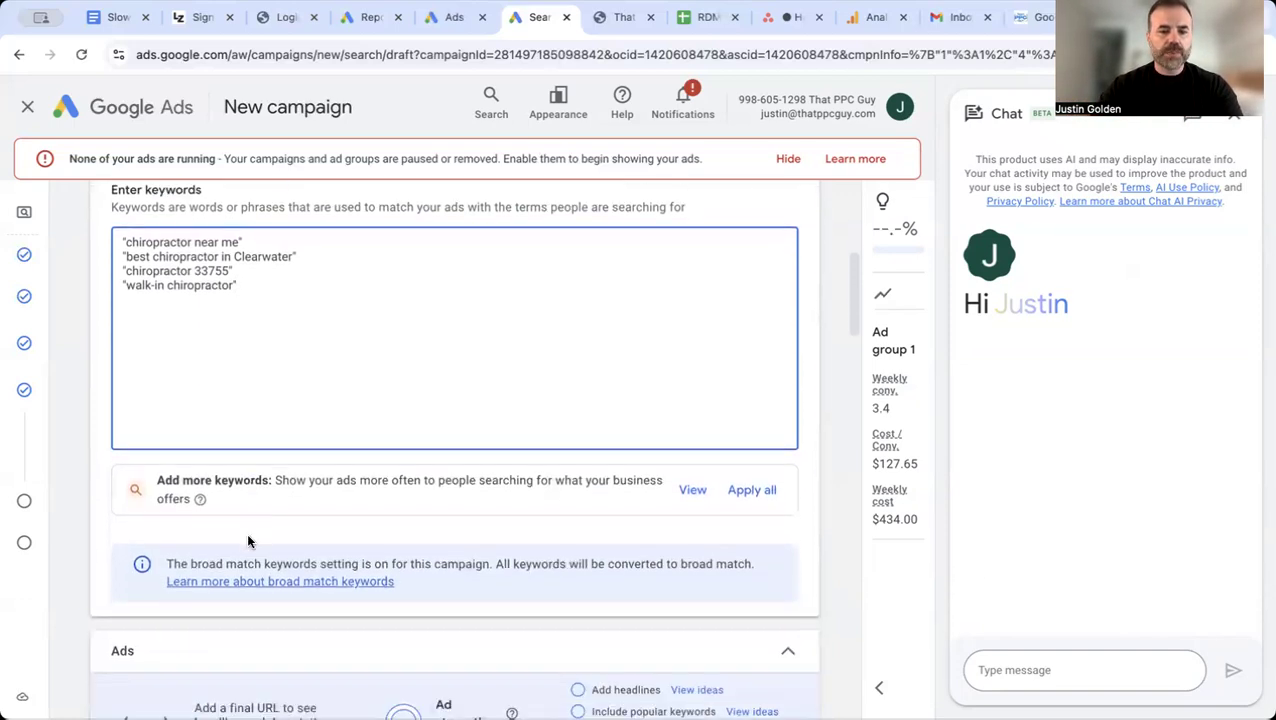
scroll(464, 563, down, 7)
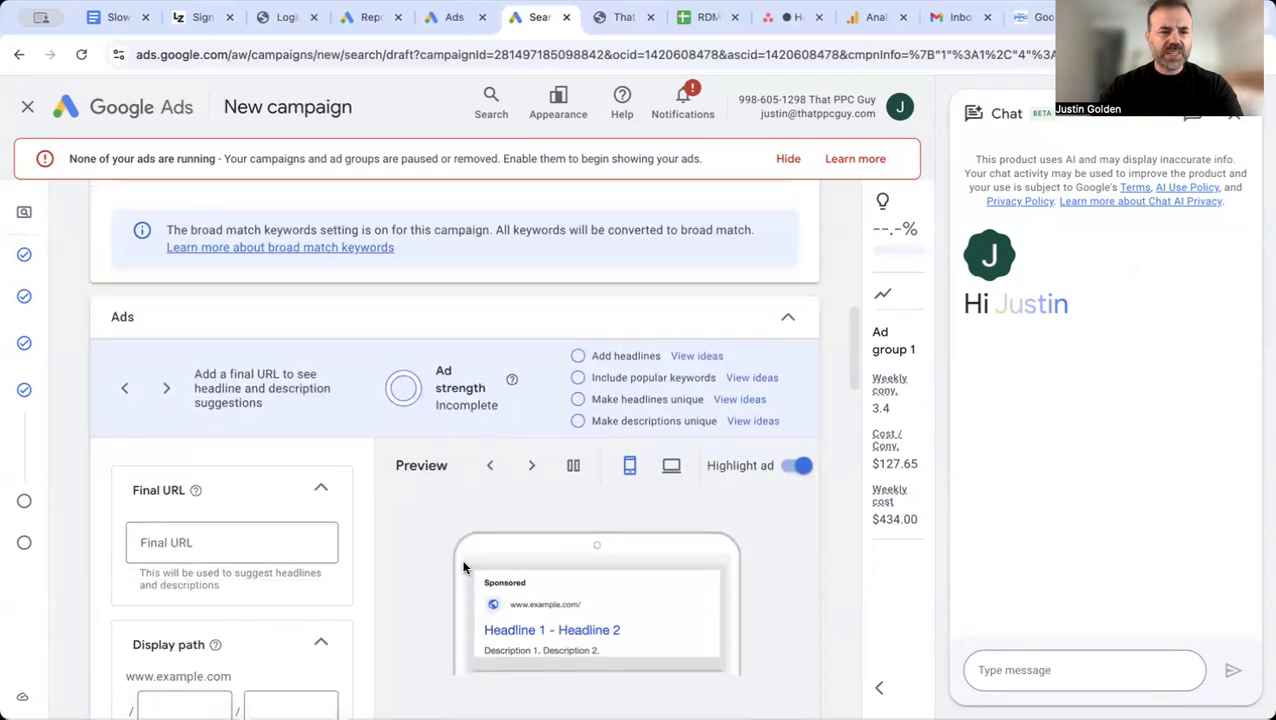
click(218, 545)
text(thatppcguy.com)
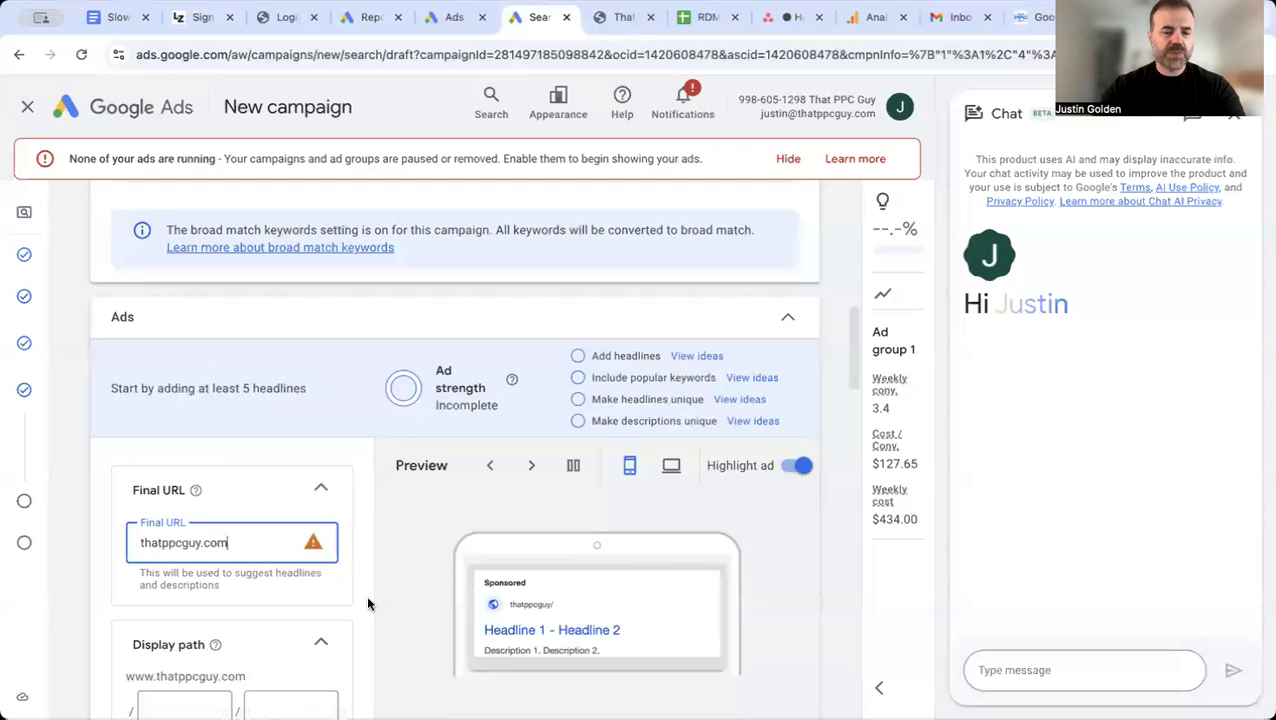
Step: Set the ad's two display path parts to "chiropractor" and "clearwater"
scroll(366, 594, down, 2)
click(189, 549)
text(chiro)
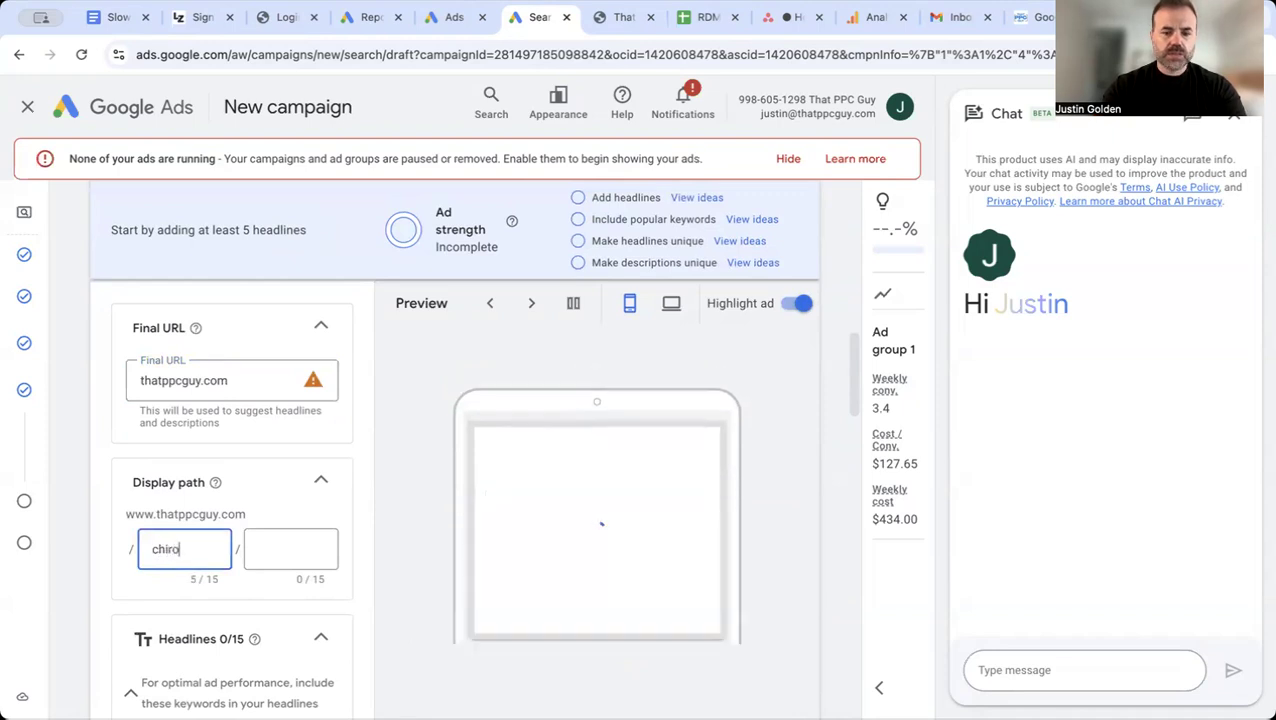
text(practor)
click(276, 547)
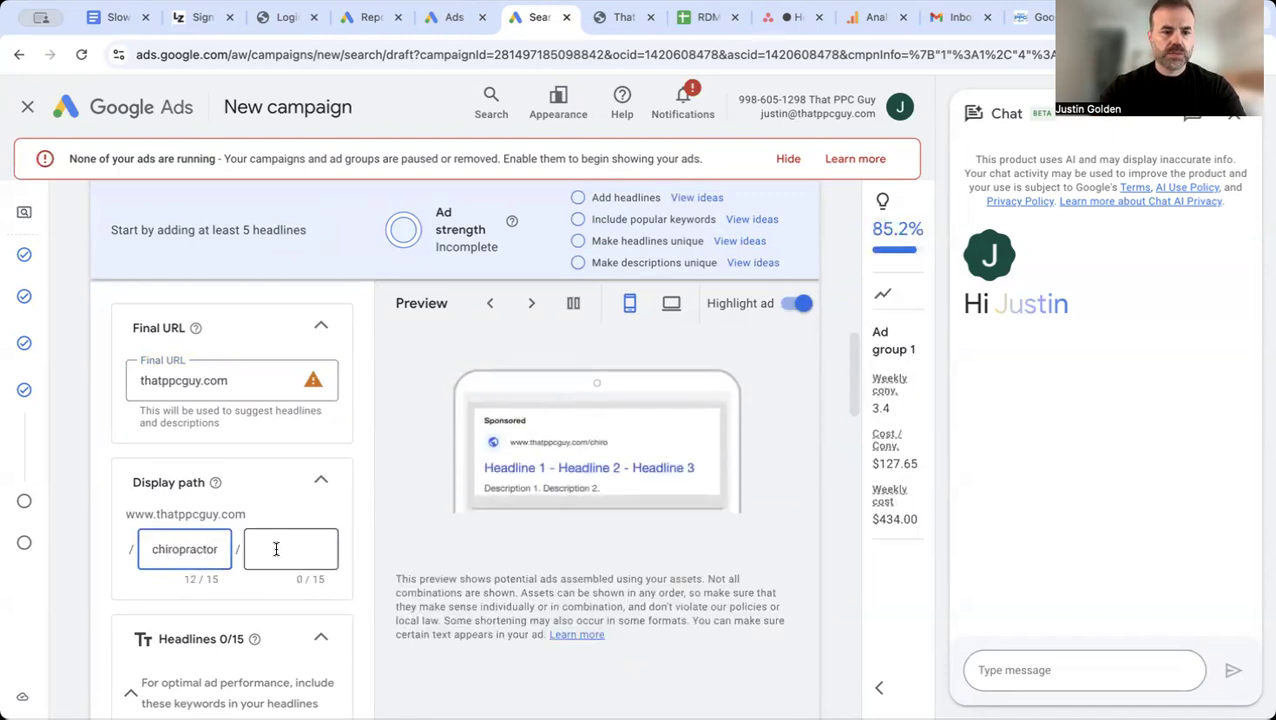
text(clearwta)
key(BackSpace)
key(BackSpace)
key(BackSpace)
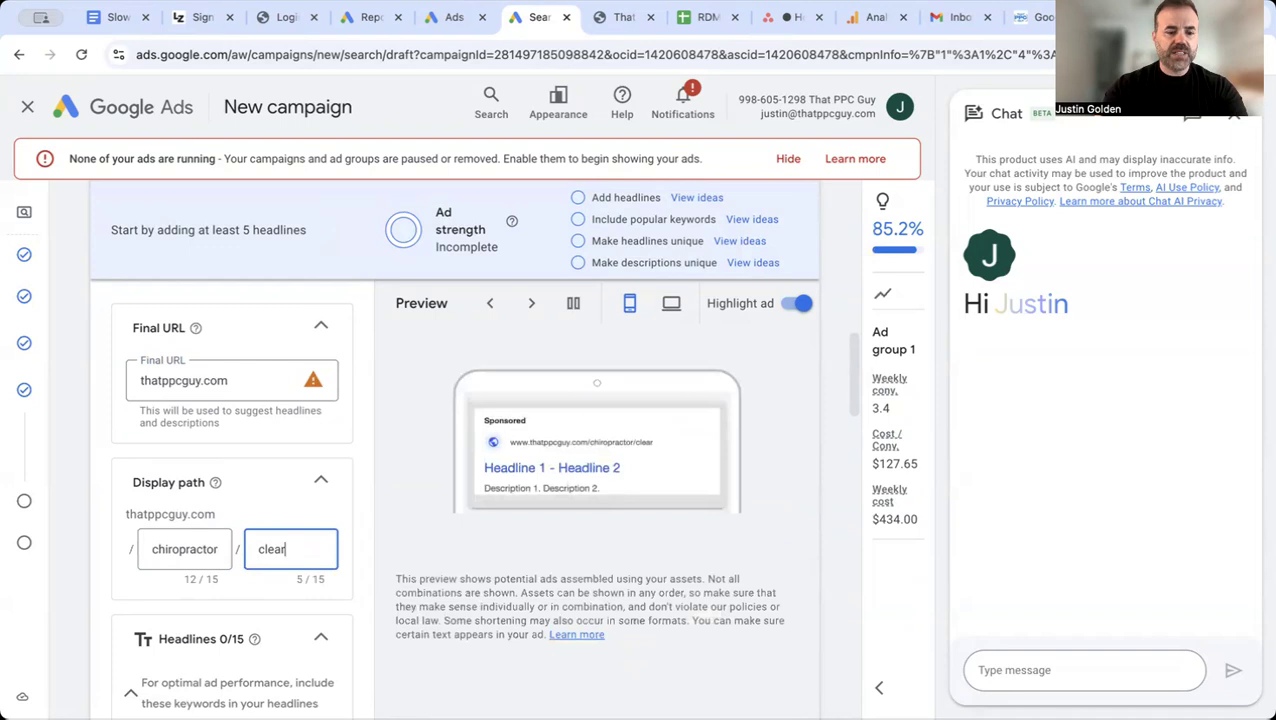
text(water)
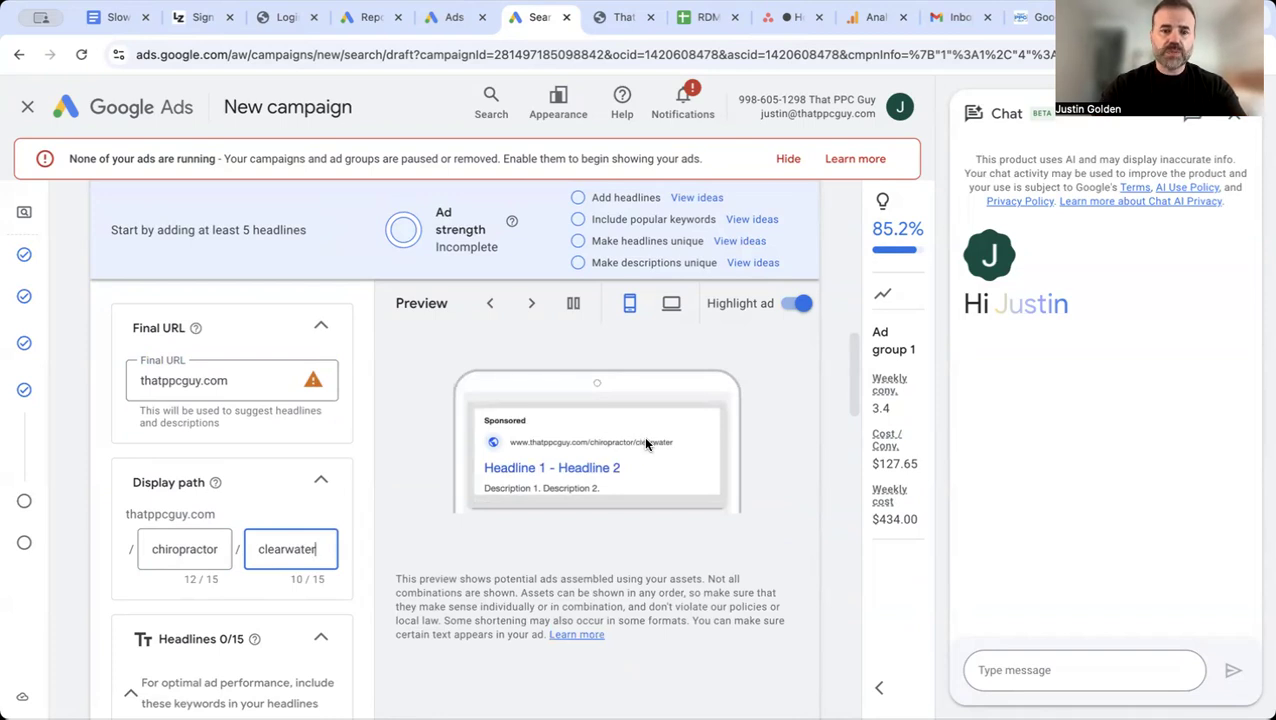
Step: Review the suggested ideas for the first ad headline without choosing one
scroll(462, 488, down, 5)
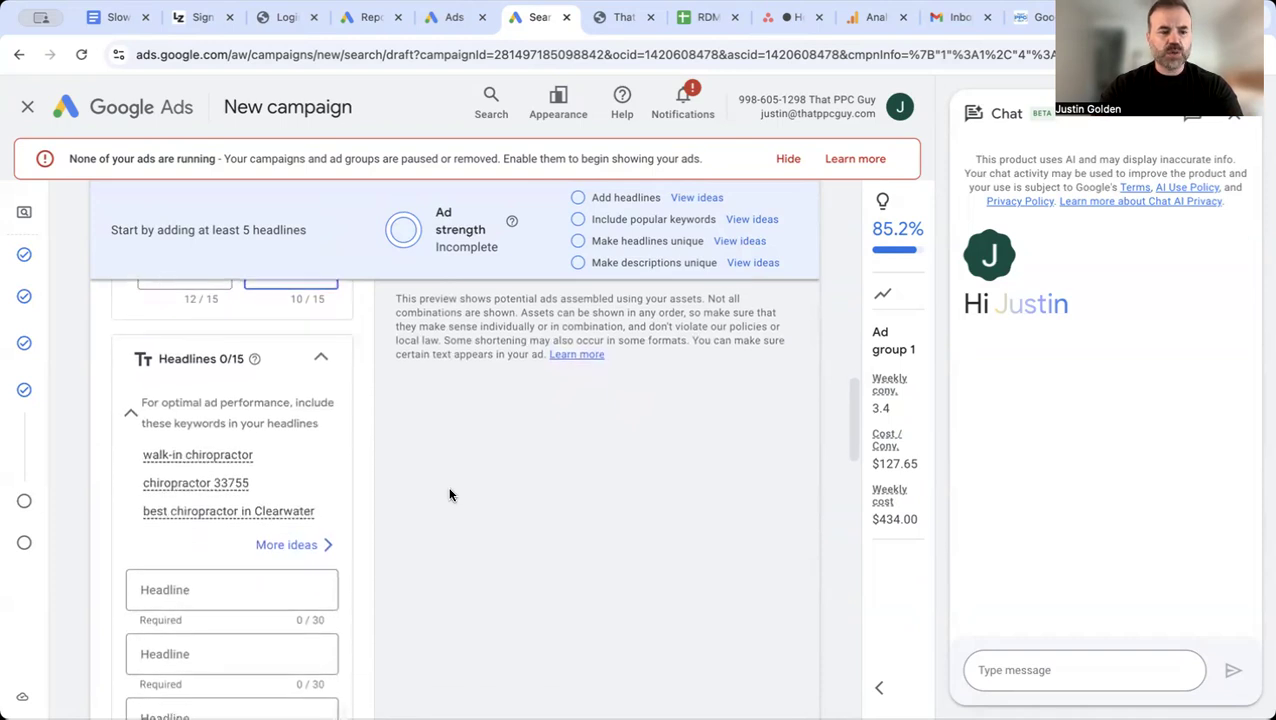
scroll(449, 494, down, 1)
click(217, 508)
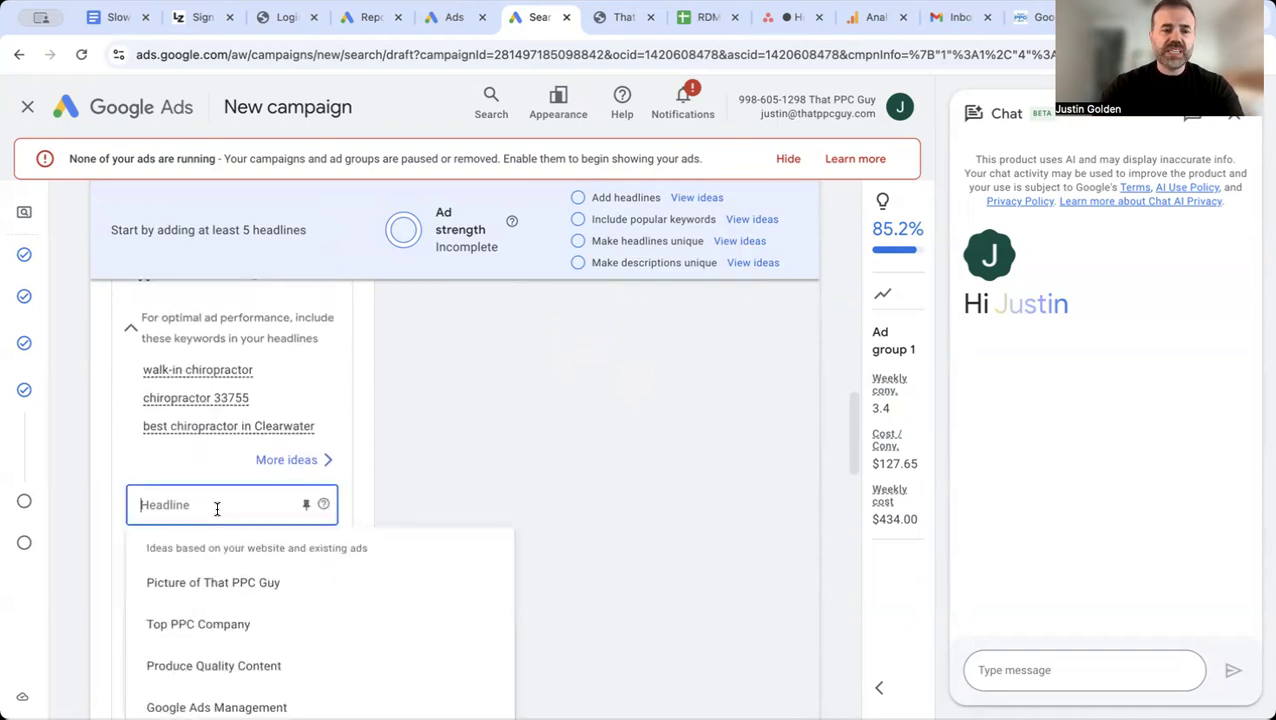
click(441, 418)
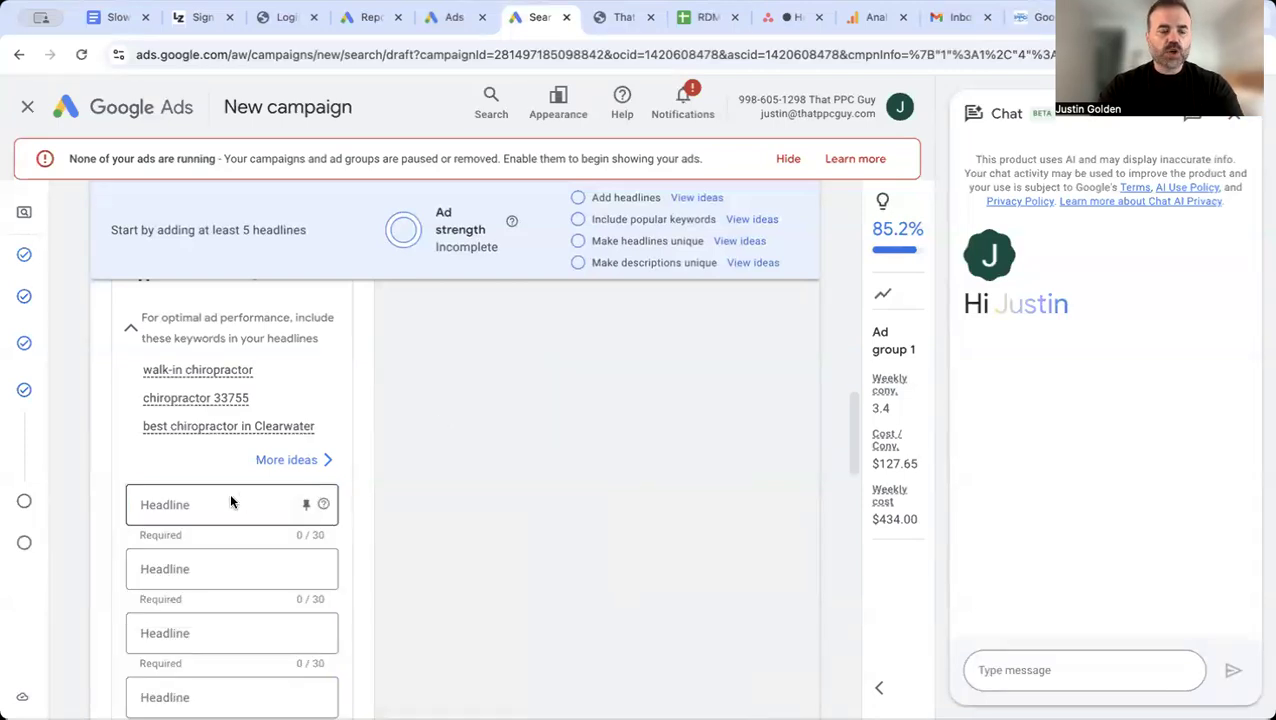
scroll(229, 492, down, 1)
click(192, 466)
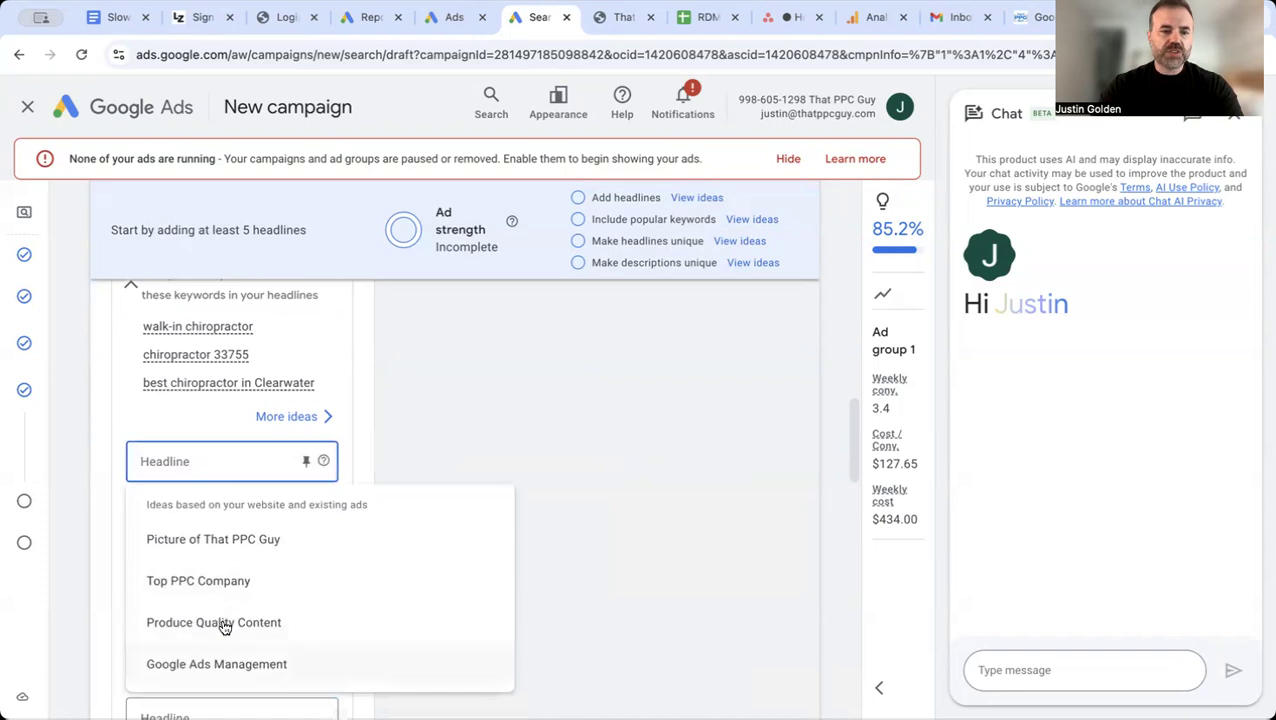
click(413, 416)
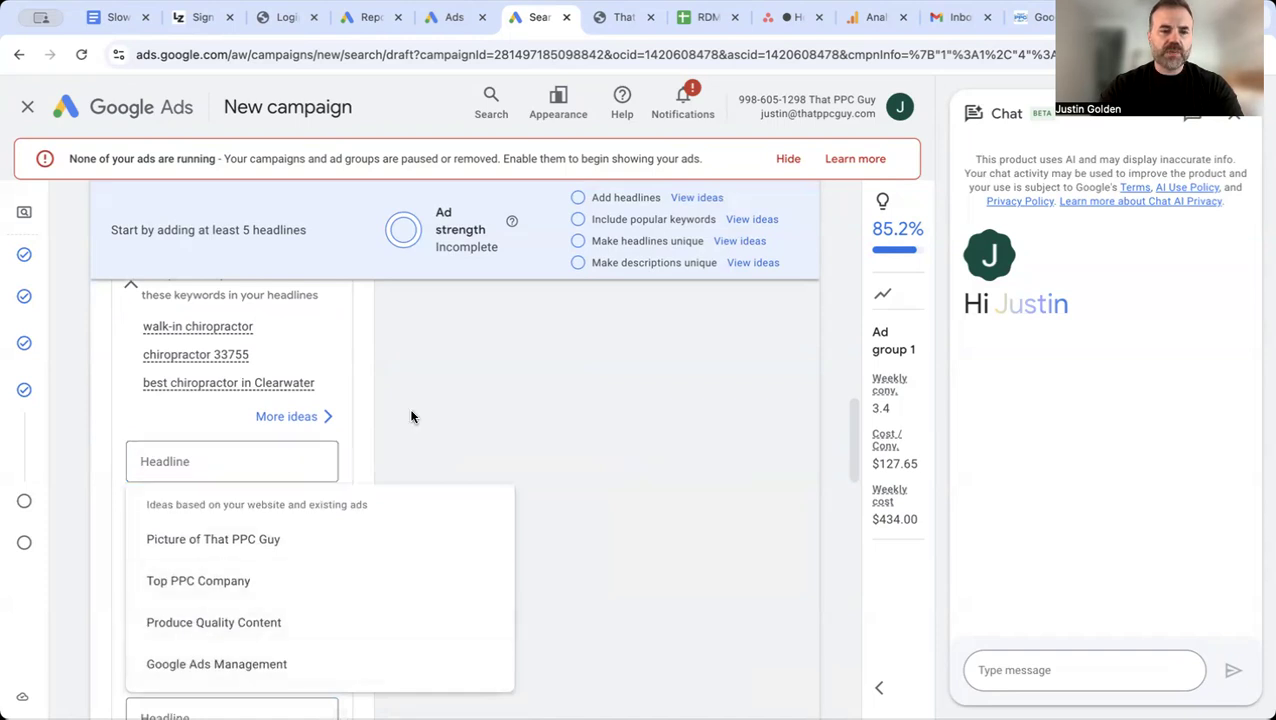
scroll(423, 474, down, 1)
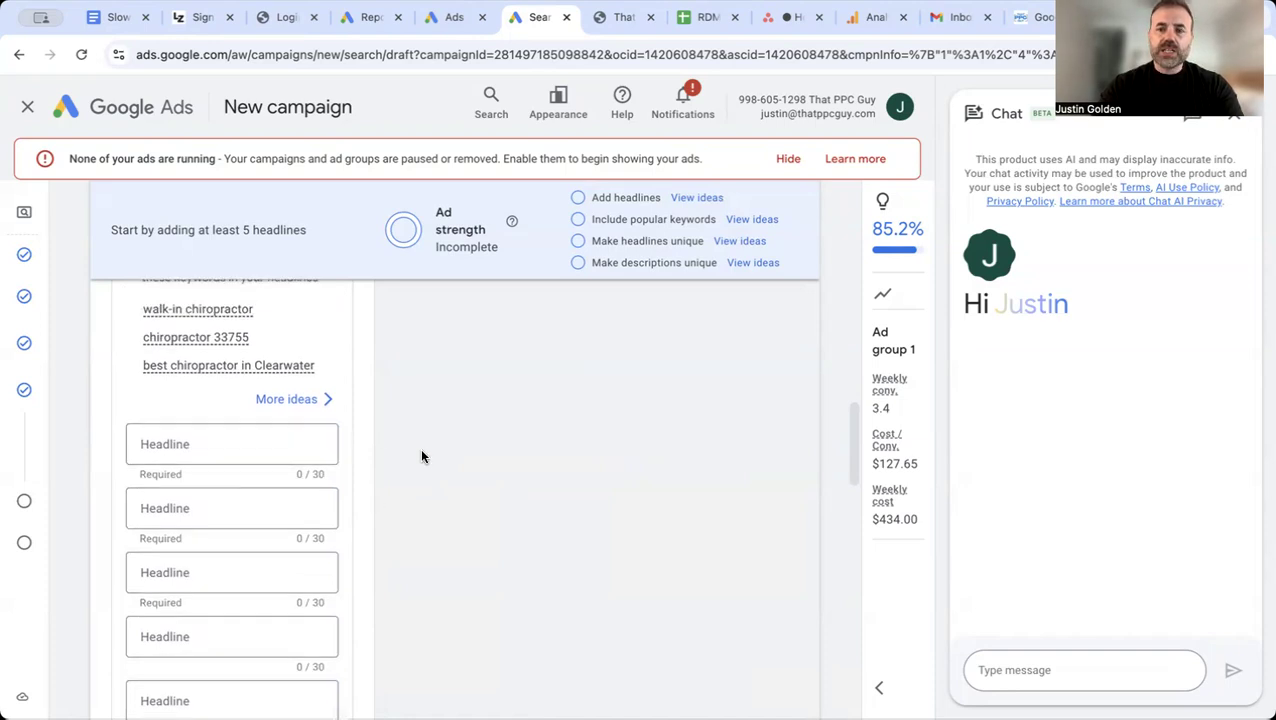
Step: Try to enter "Best Chiropractor in Clearwater" as the first ad headline
click(234, 436)
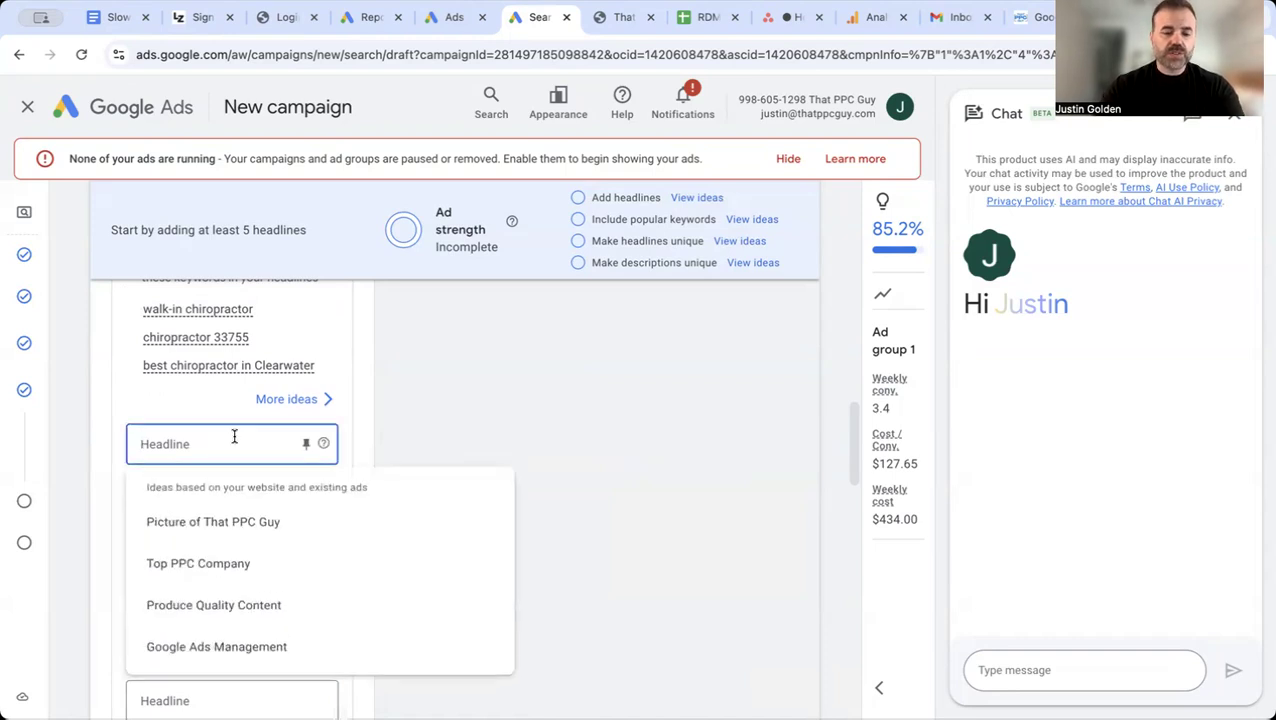
text(Best Chir)
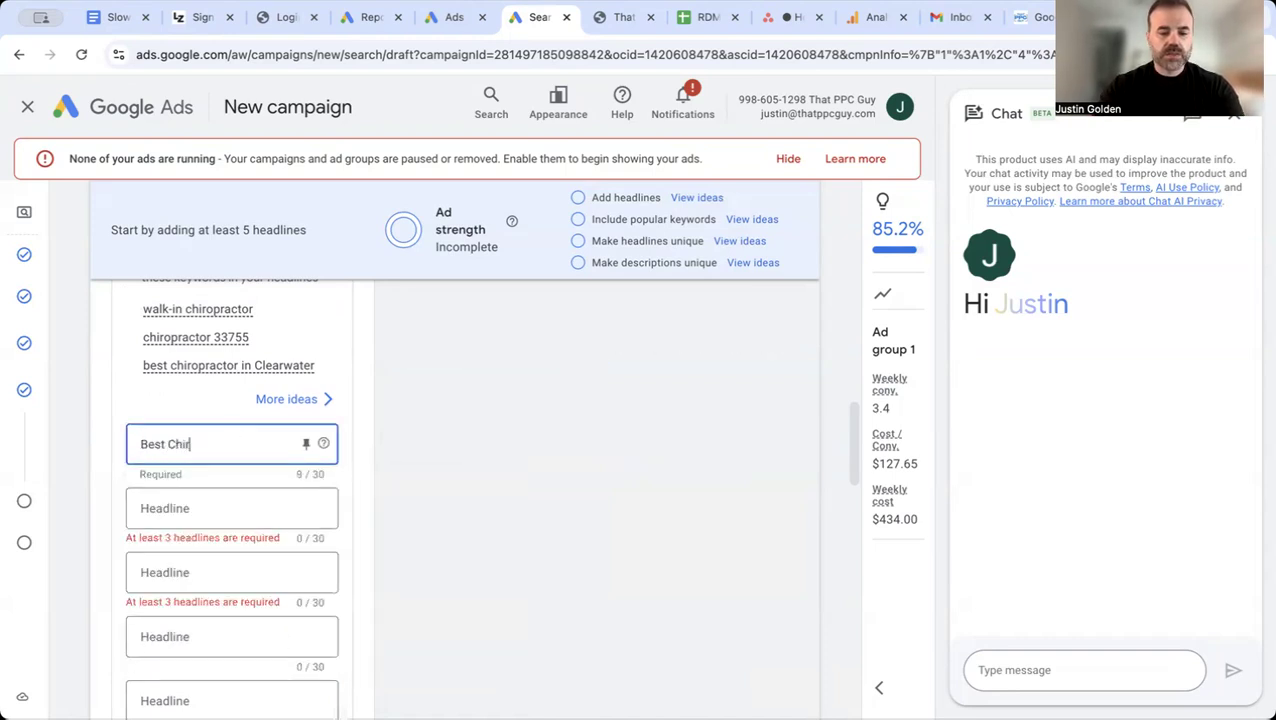
text(op)
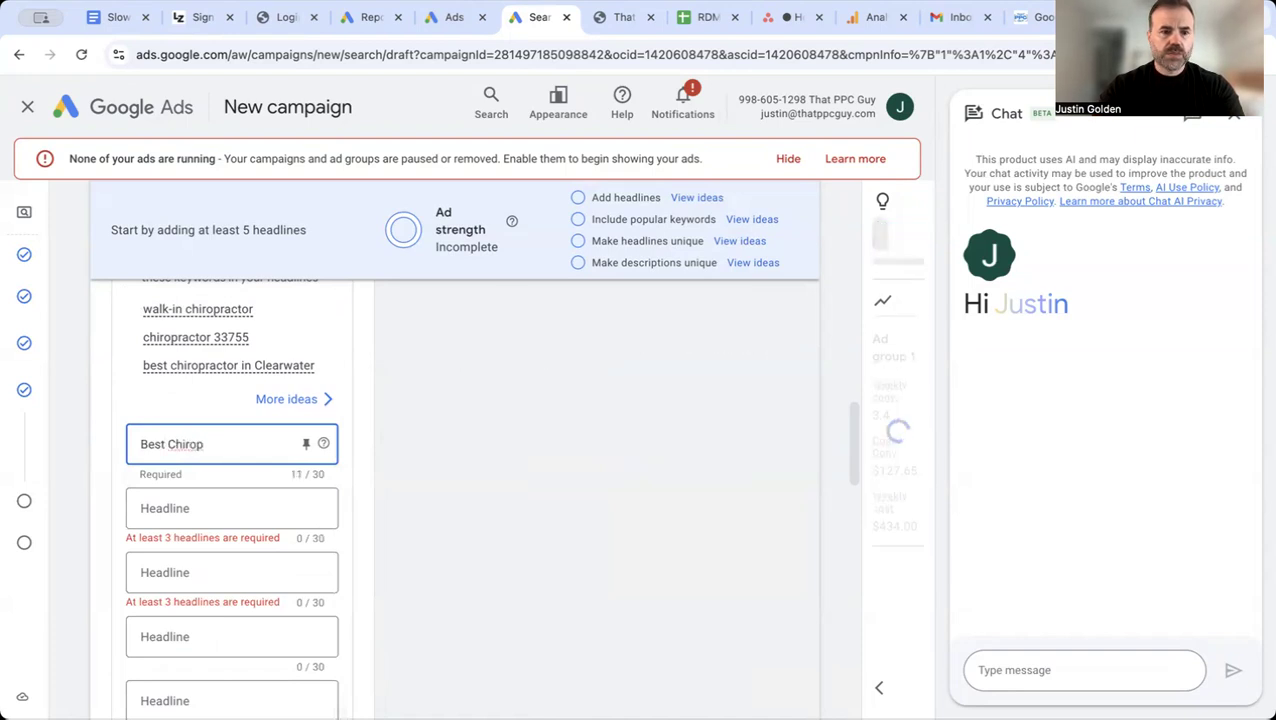
text(ractor in)
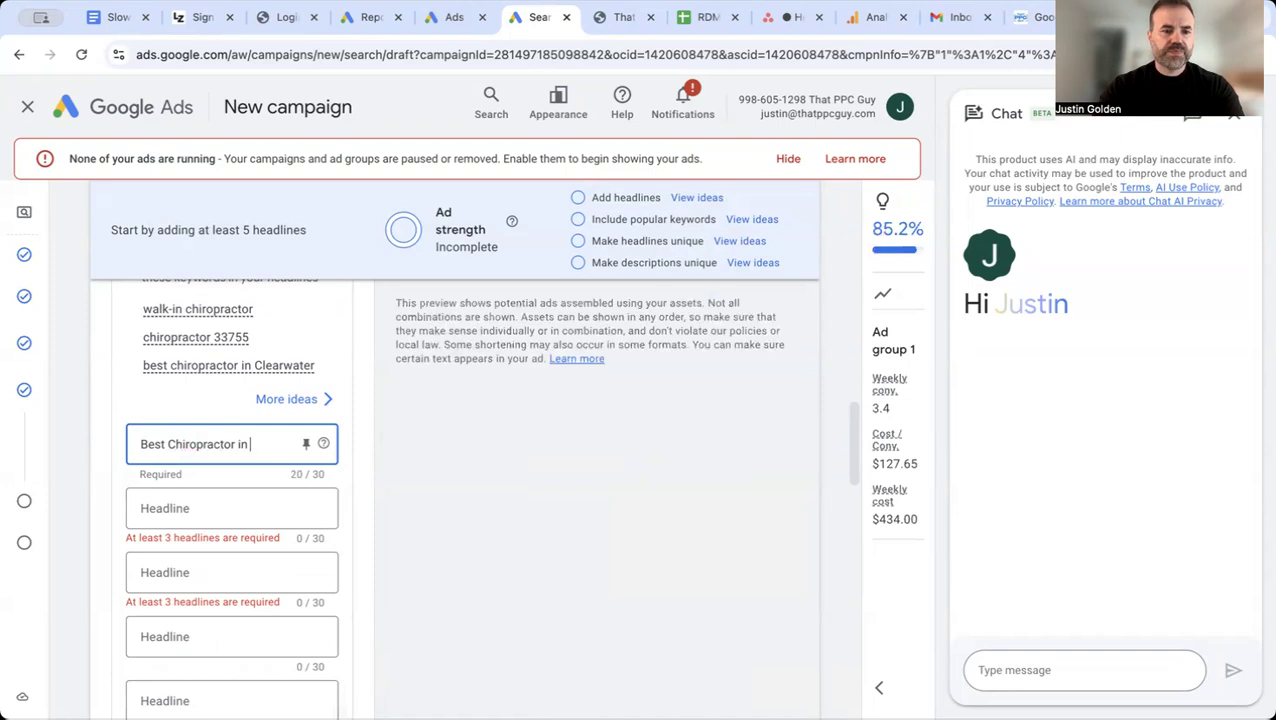
text( Clearwa)
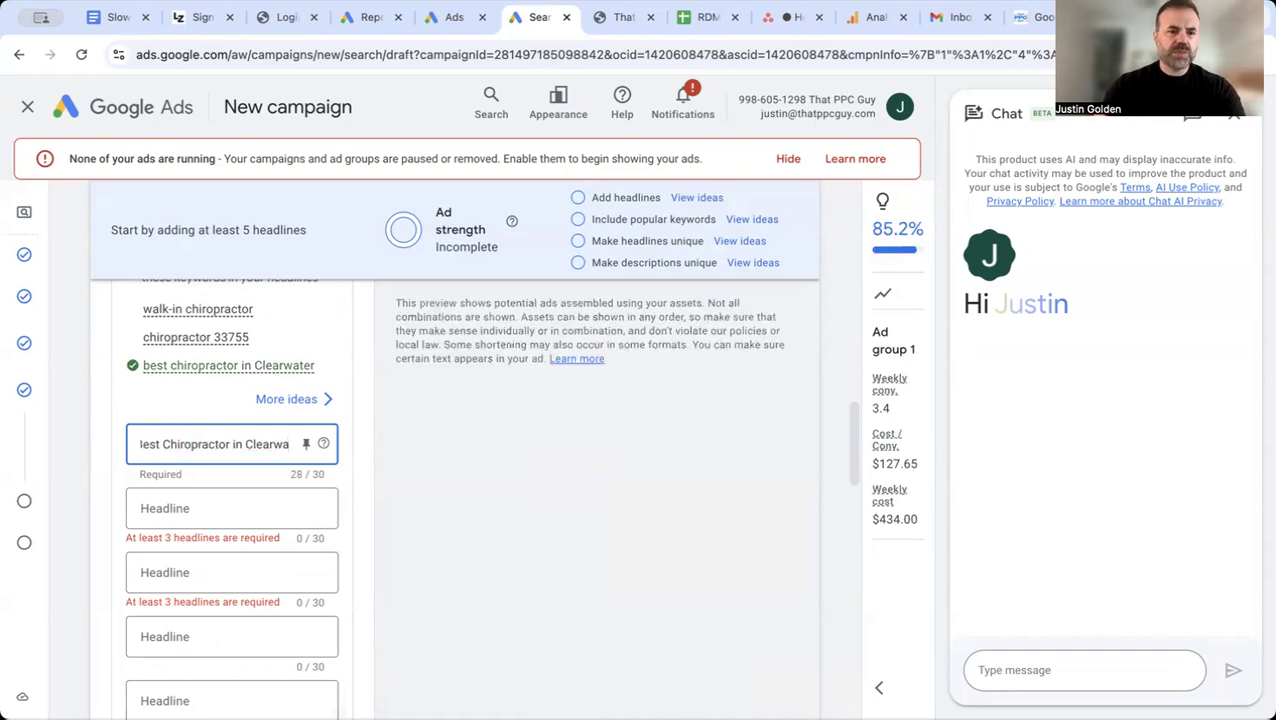
Step: Change the first ad headline to "Chiropractor in Clearwater"
key(BackSpace)
key(BackSpace)
key(BackSpace)
key(BackSpace)
key(BackSpace)
key(BackSpace)
key(BackSpace)
key(BackSpace)
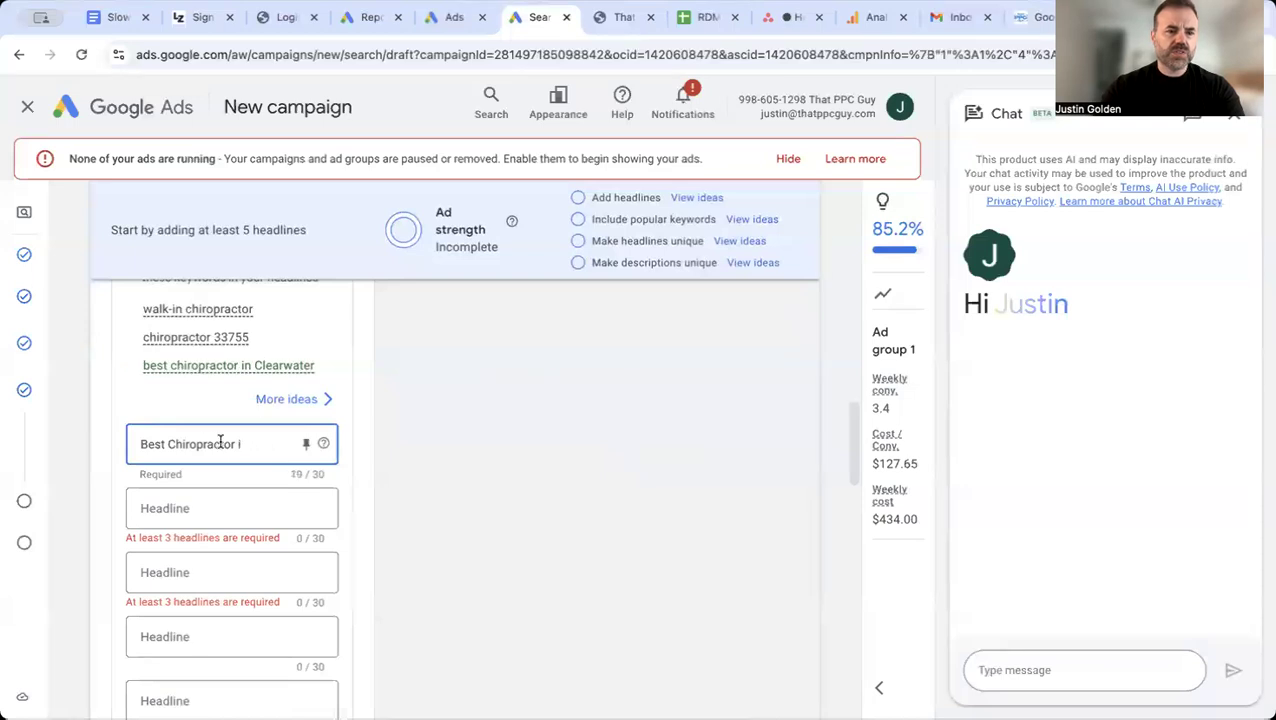
double_click(159, 444)
key(BackSpace)
text(n Clearwatyer)
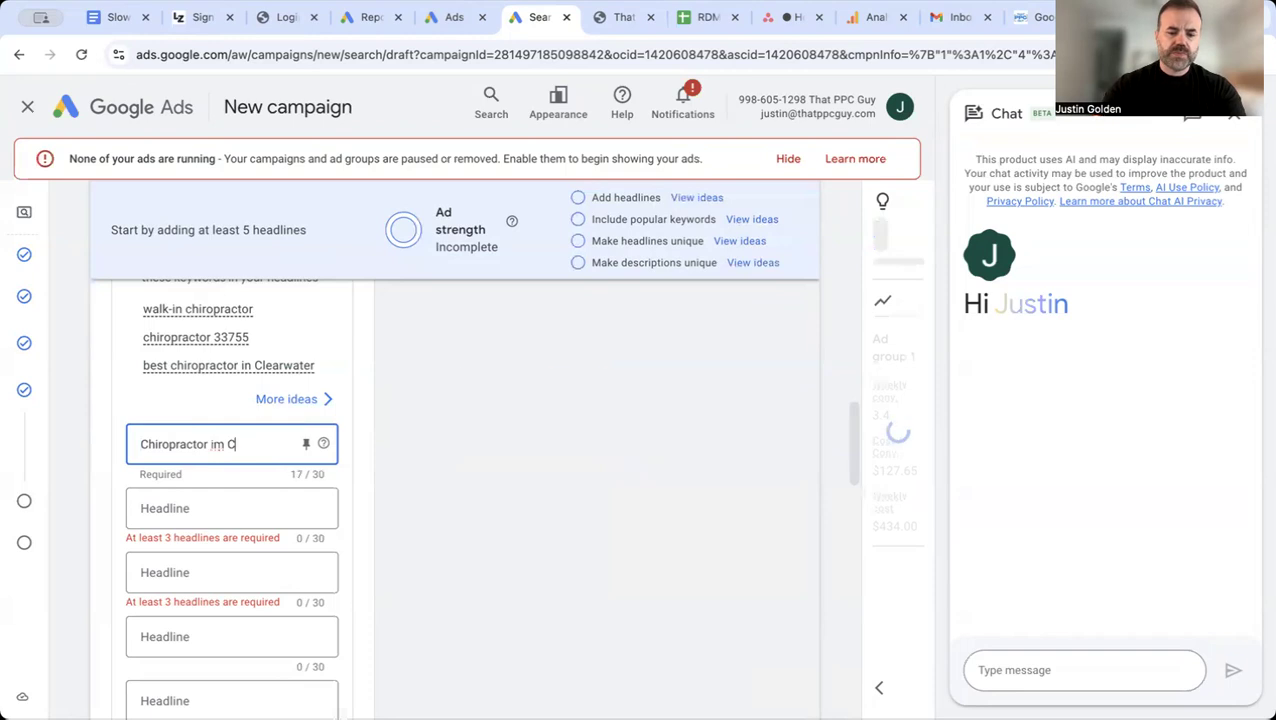
key(BackSpace)
key(BackSpace)
key(BackSpace)
text(er)
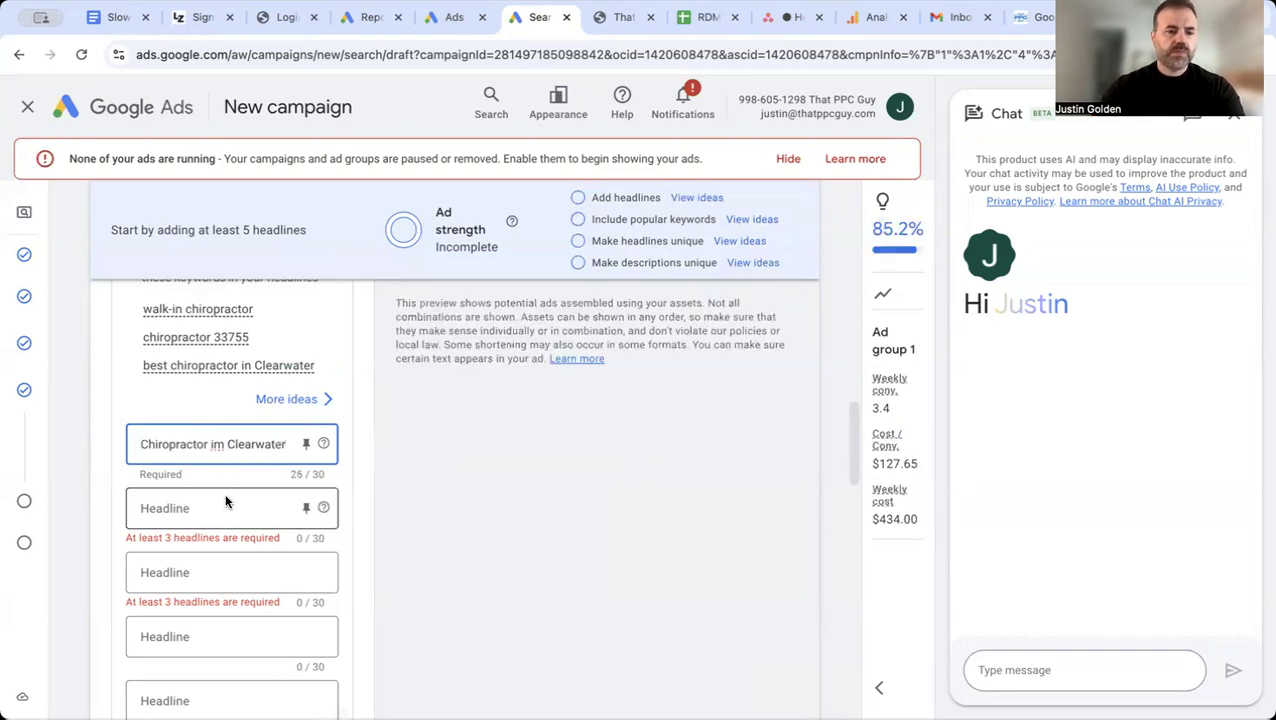
click(222, 445)
key(BackSpace)
text(n)
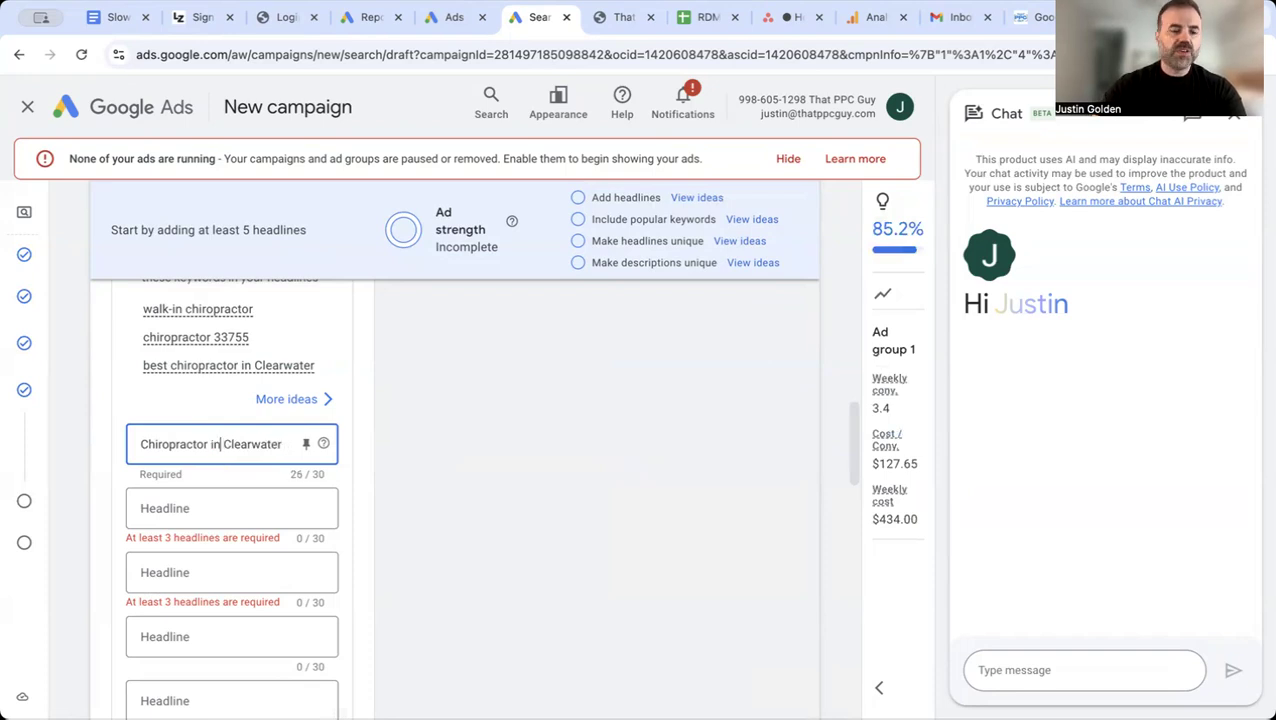
Step: Enter "Walk-in Chiropractor" as the second ad headline
click(194, 503)
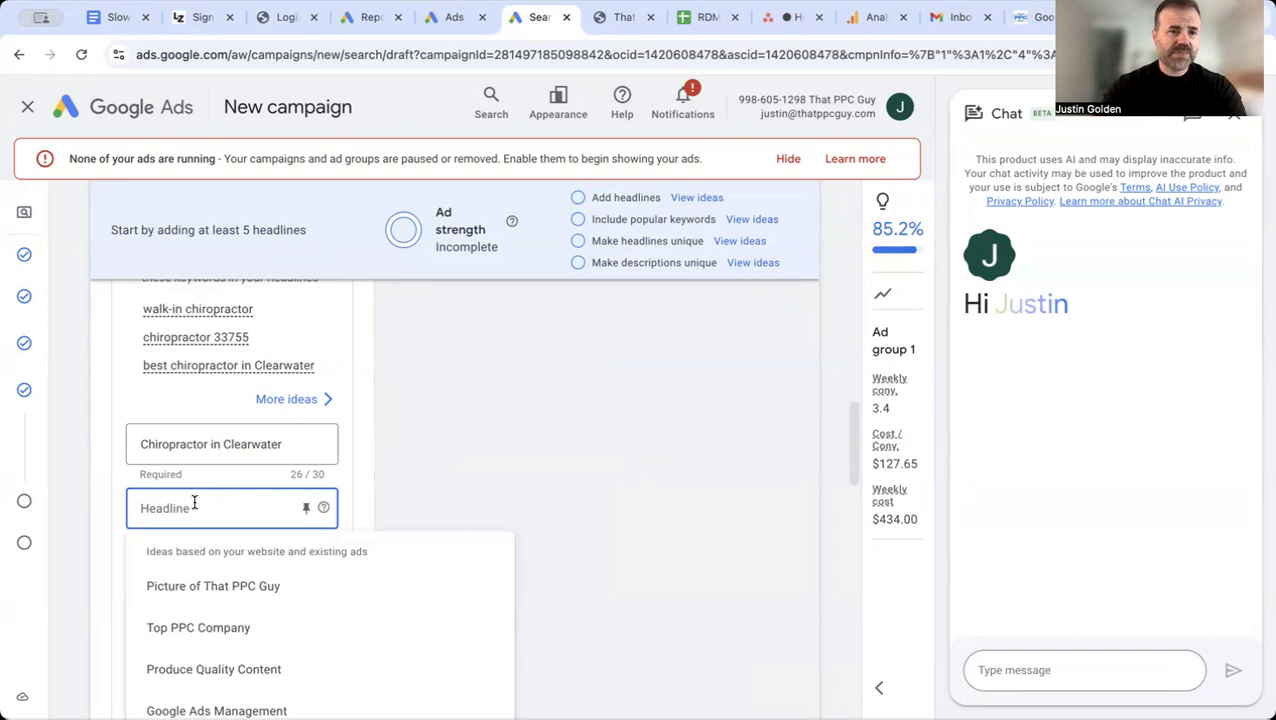
text(Walk-)
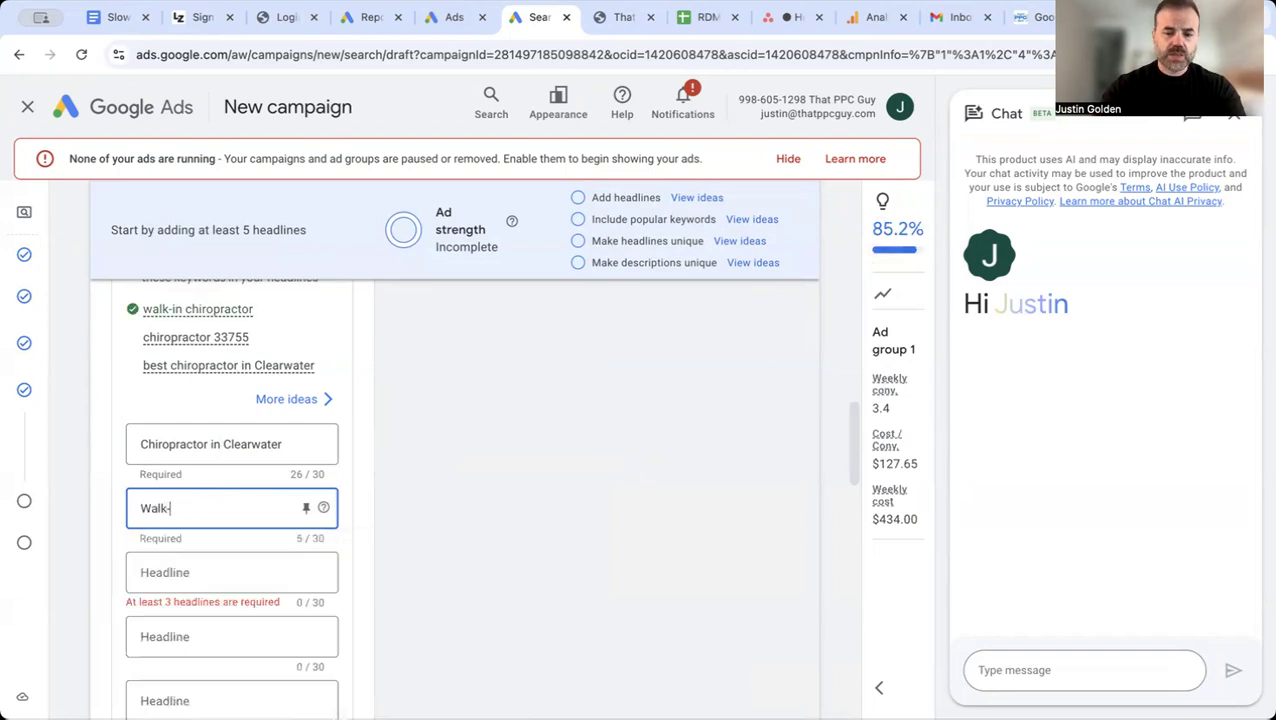
text(in Chiropractor)
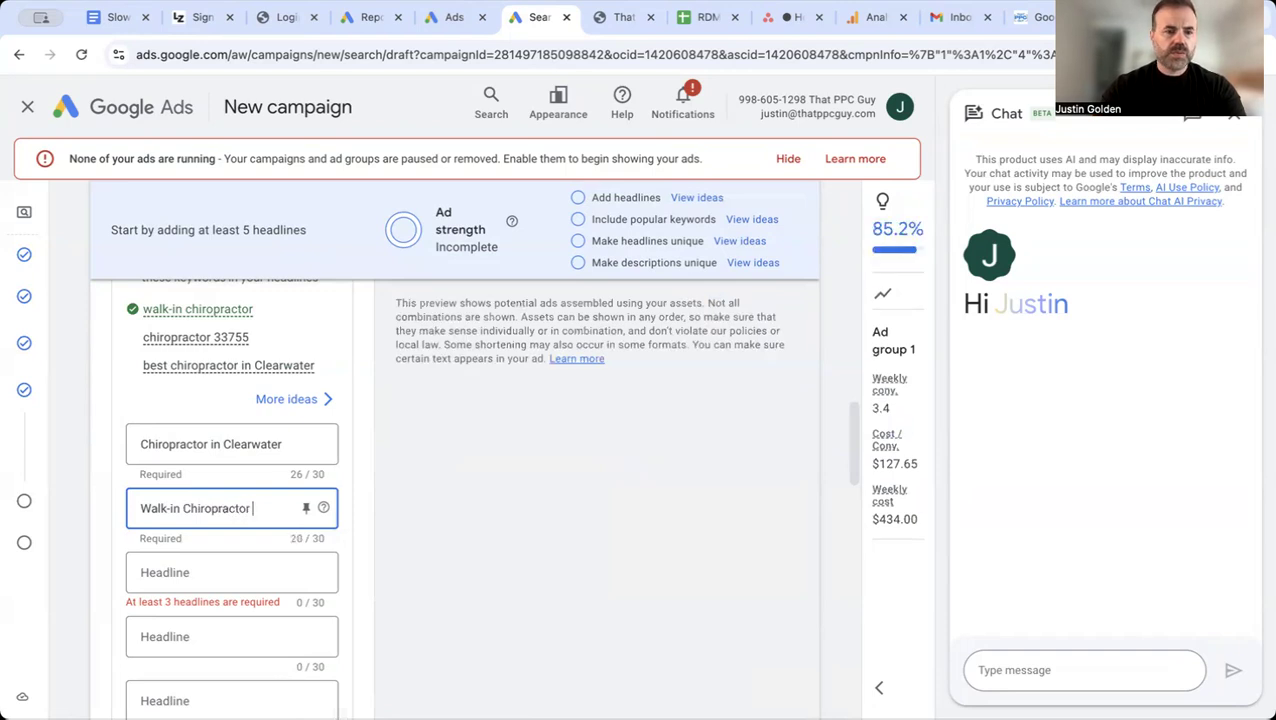
Step: Enter "Located in Downtown Clearwater" as the third ad headline
click(182, 566)
text(Loc)
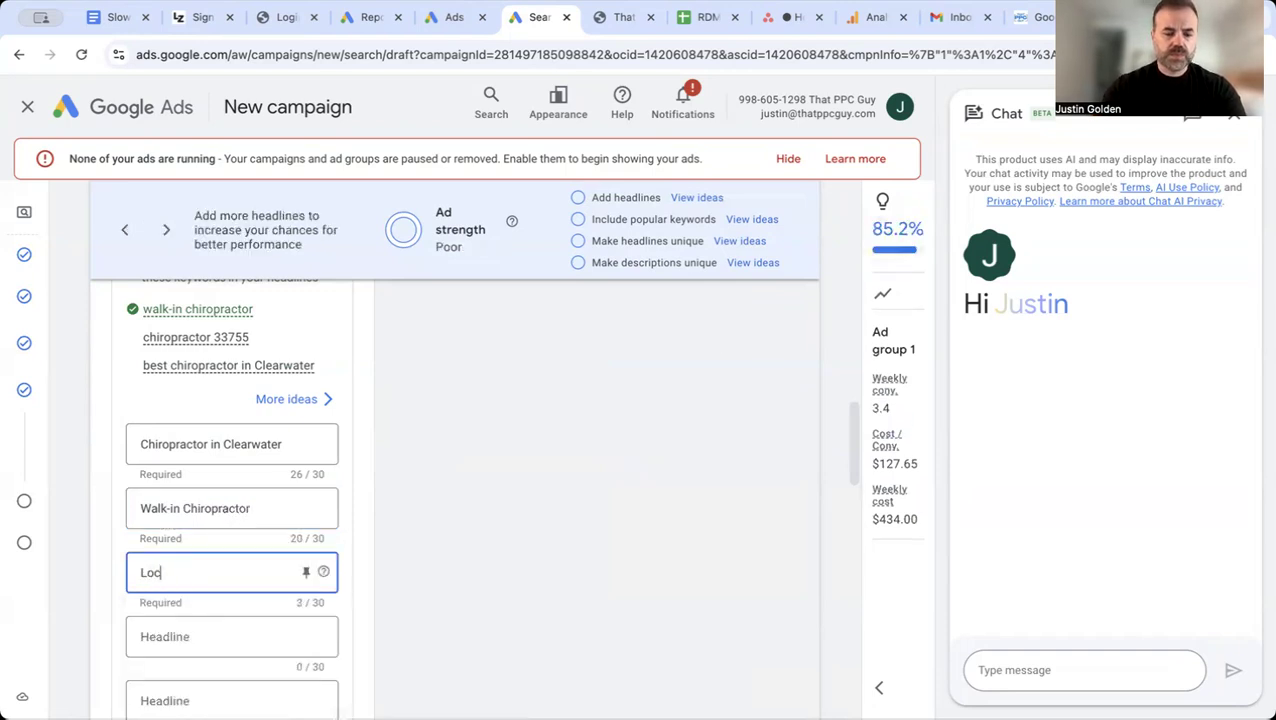
text(ated in Downtone)
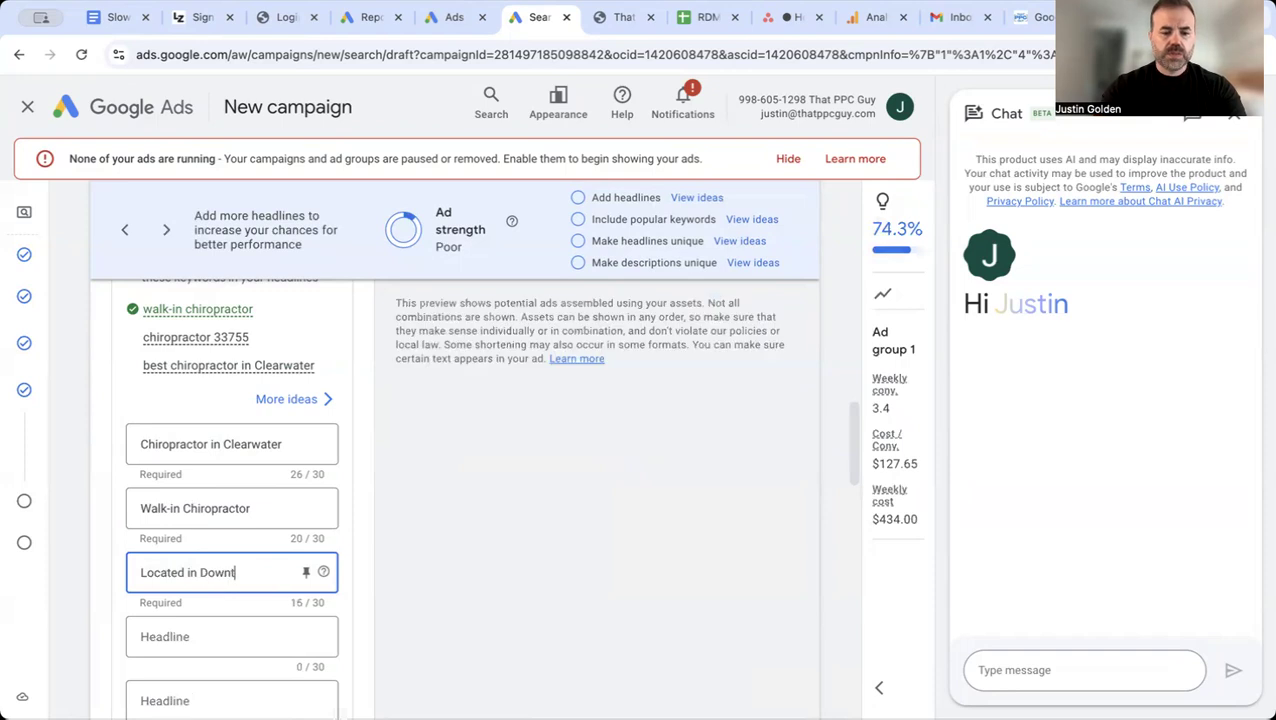
key(BackSpace)
key(BackSpace)
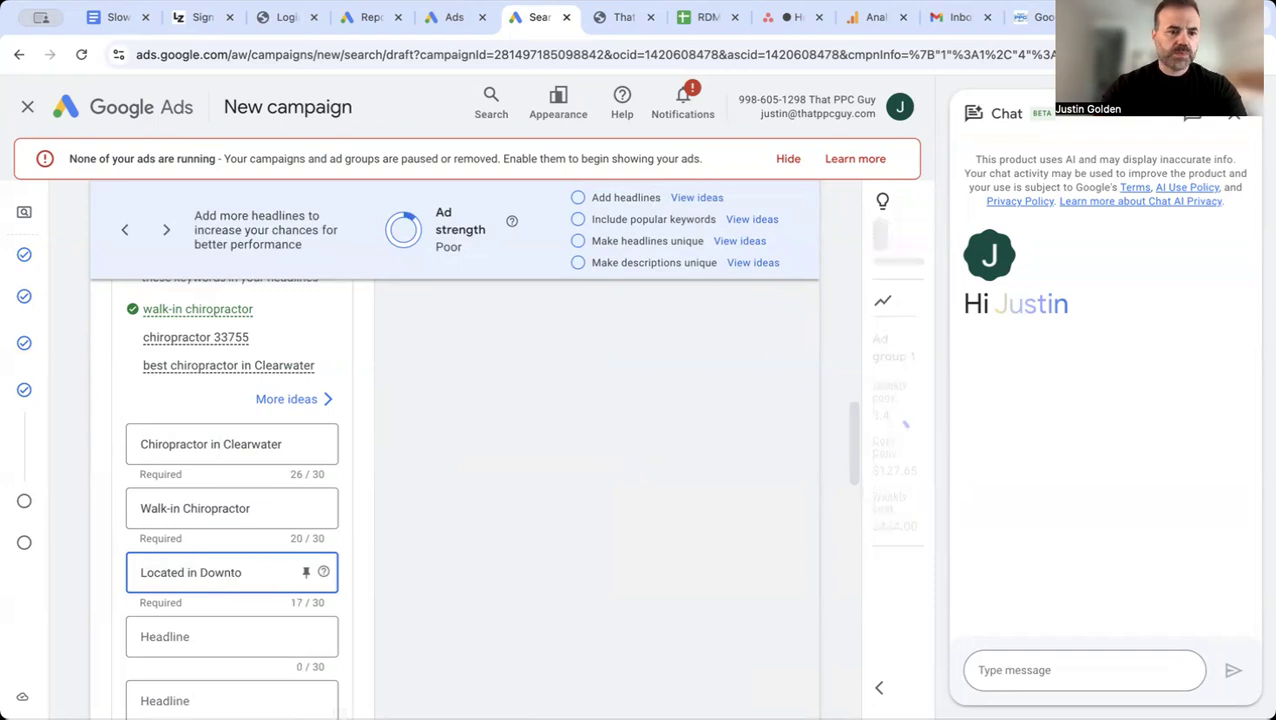
text(wn)
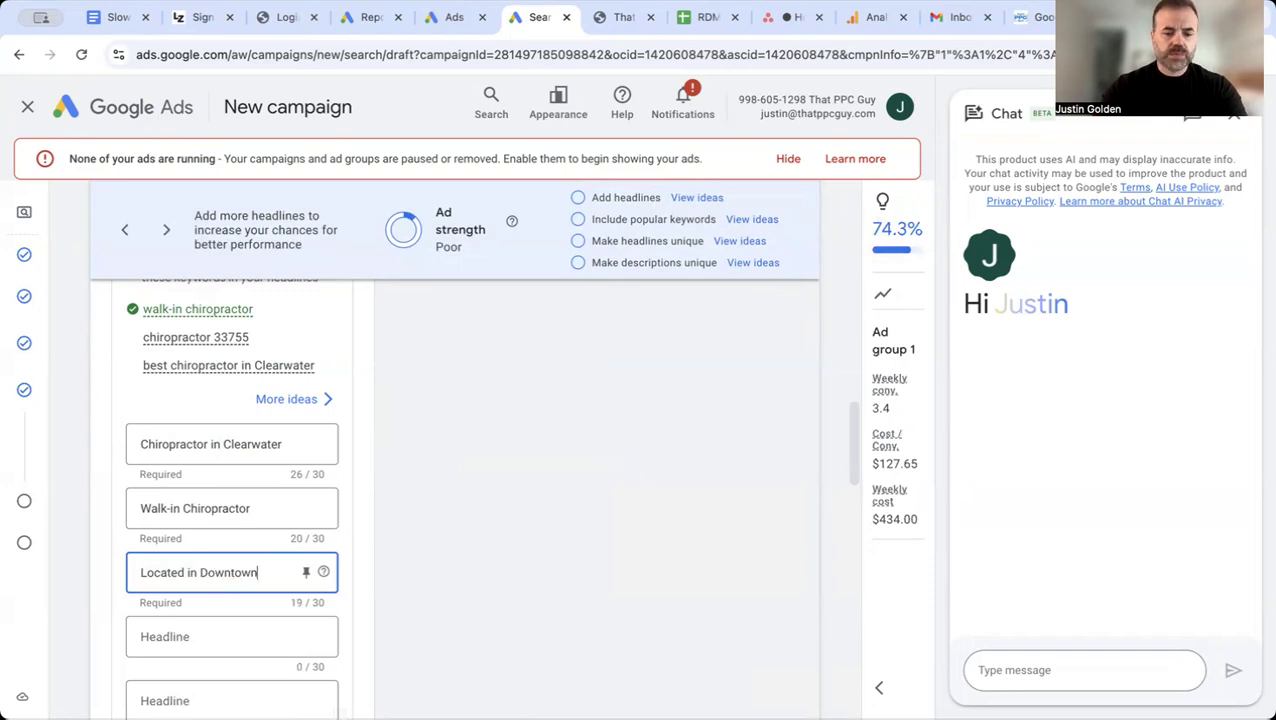
text( Clearwater)
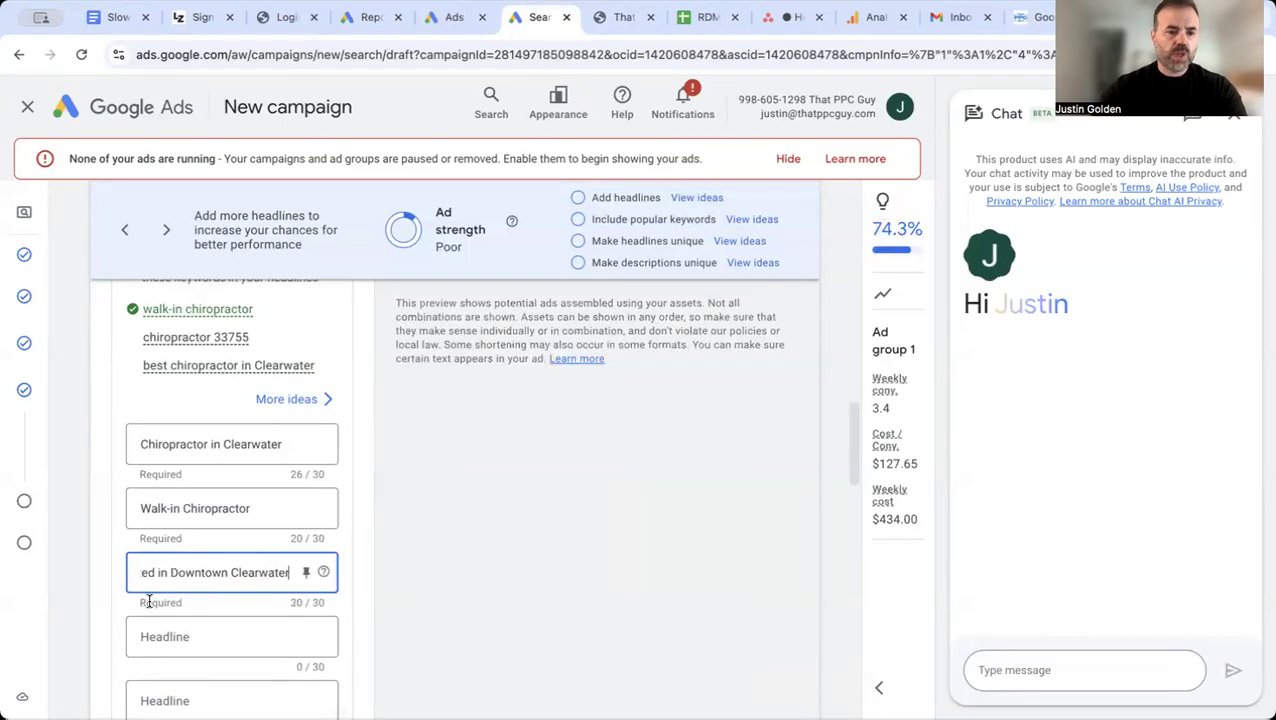
Step: Enter "Call Today" as the fourth ad headline and "Schedule Today" as the fifth
click(189, 636)
text(C)
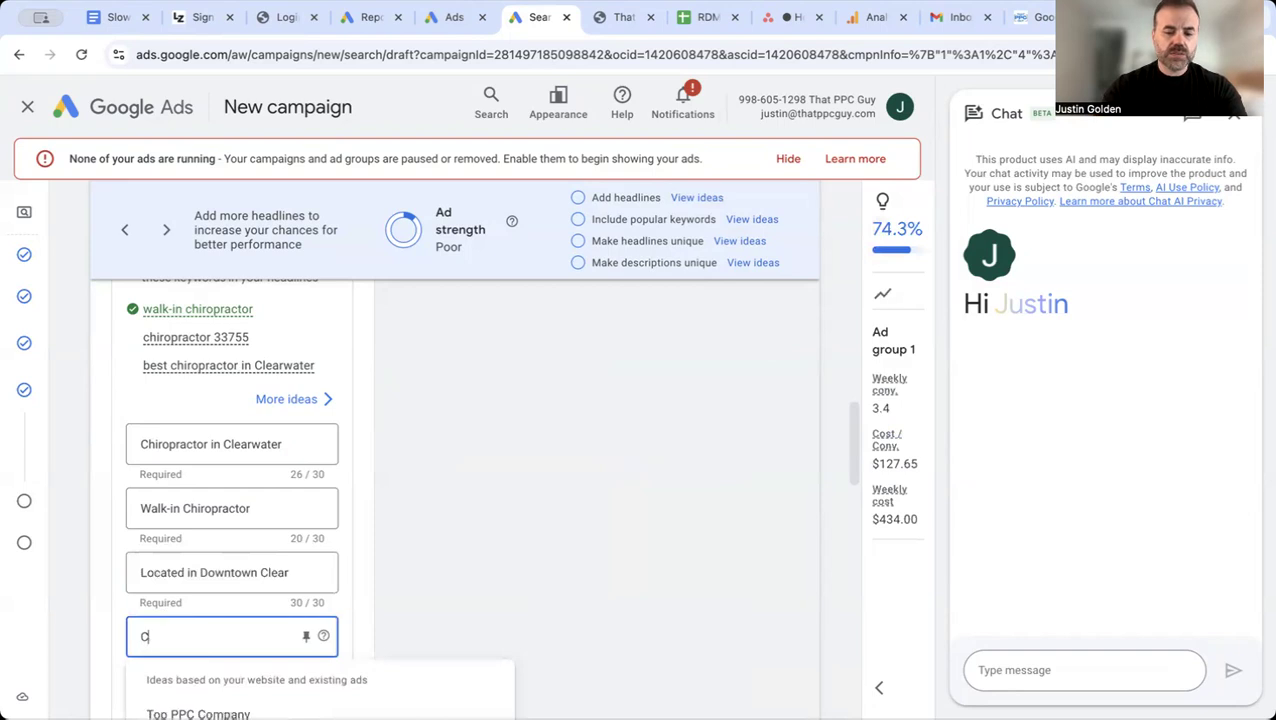
text(all Today)
scroll(231, 560, down, 1)
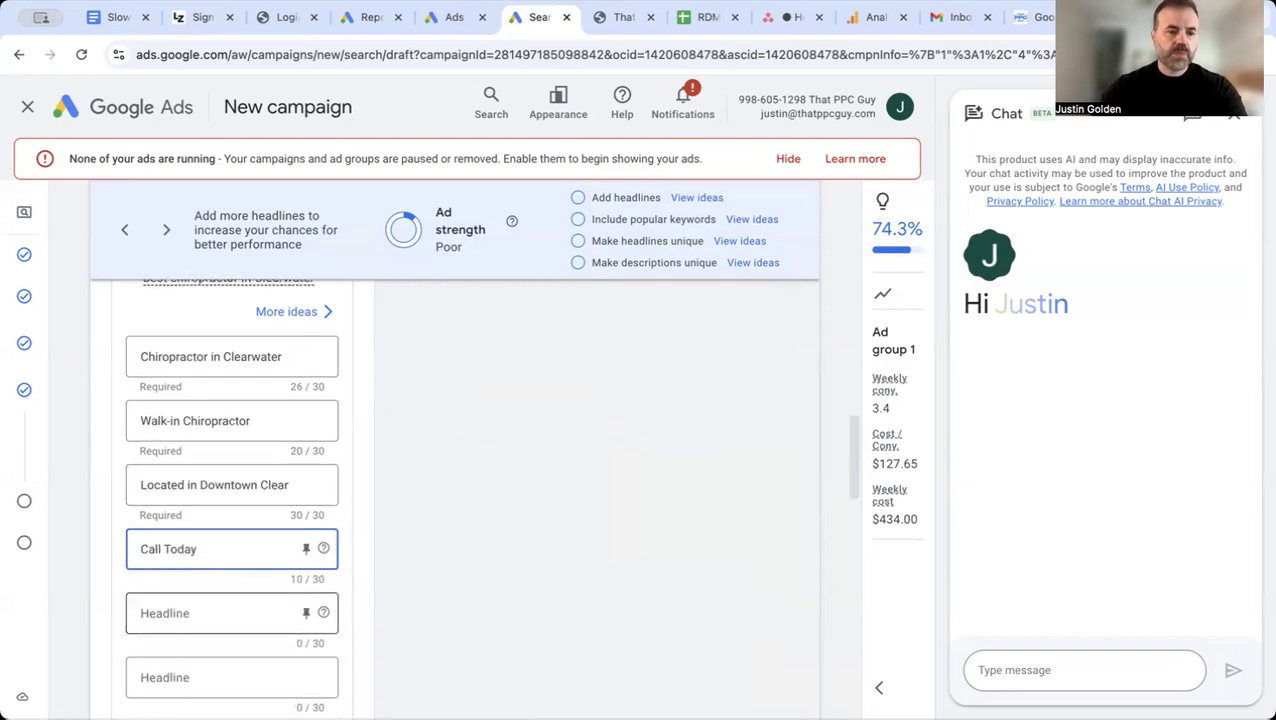
click(193, 597)
text(Sched)
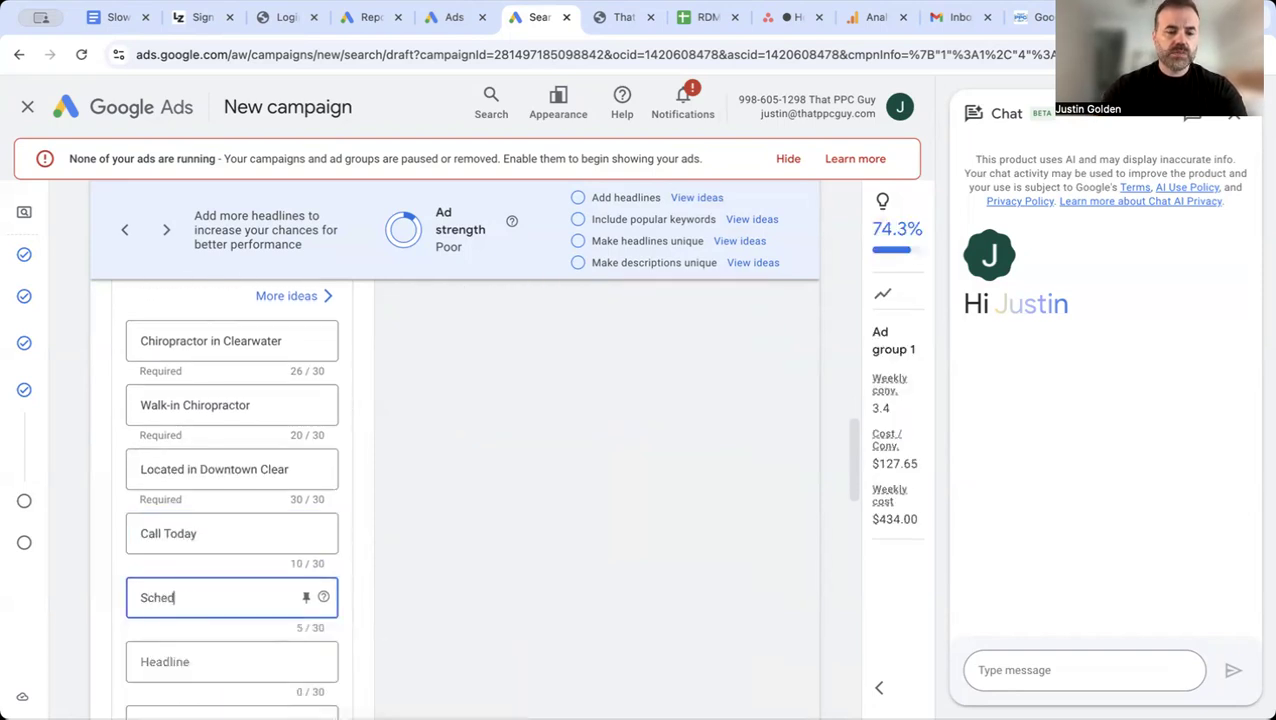
text(ule Today)
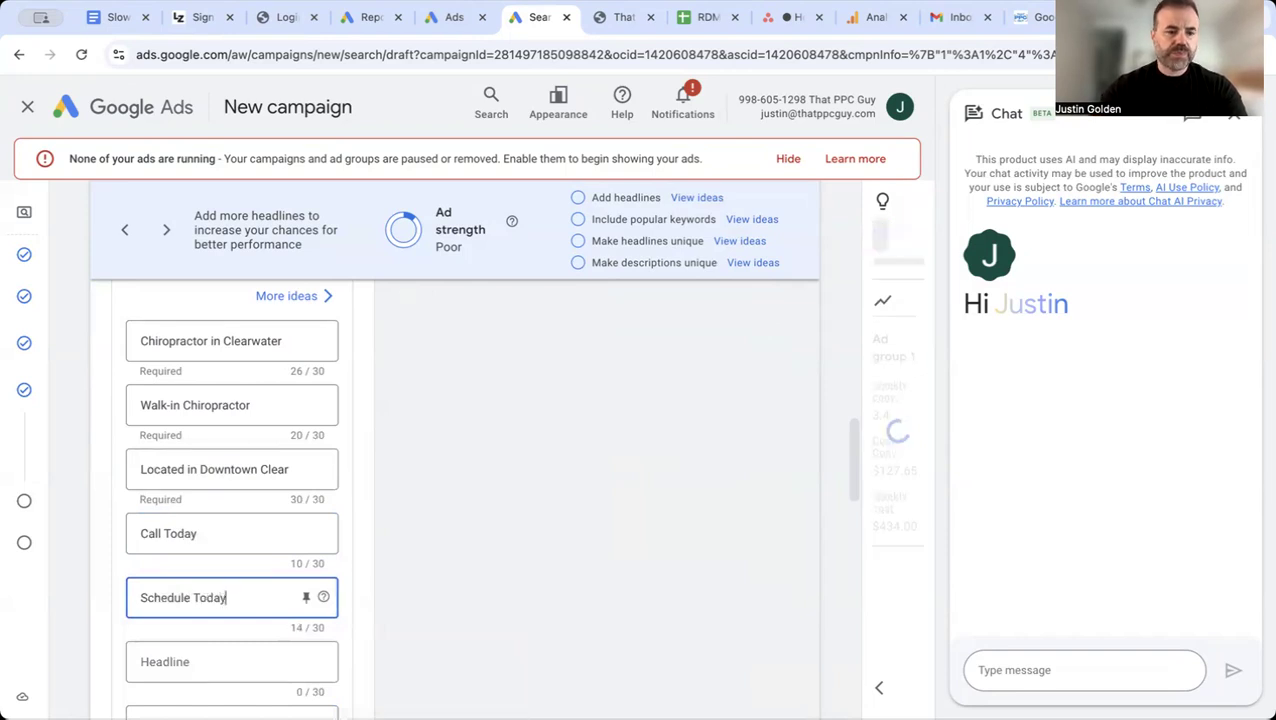
Step: Enter "Serving Clearwater For 5+ yrs." as the sixth ad headline, with Clearwater spelled correctly and within the 30-character limit
scroll(180, 530, down, 2)
click(180, 528)
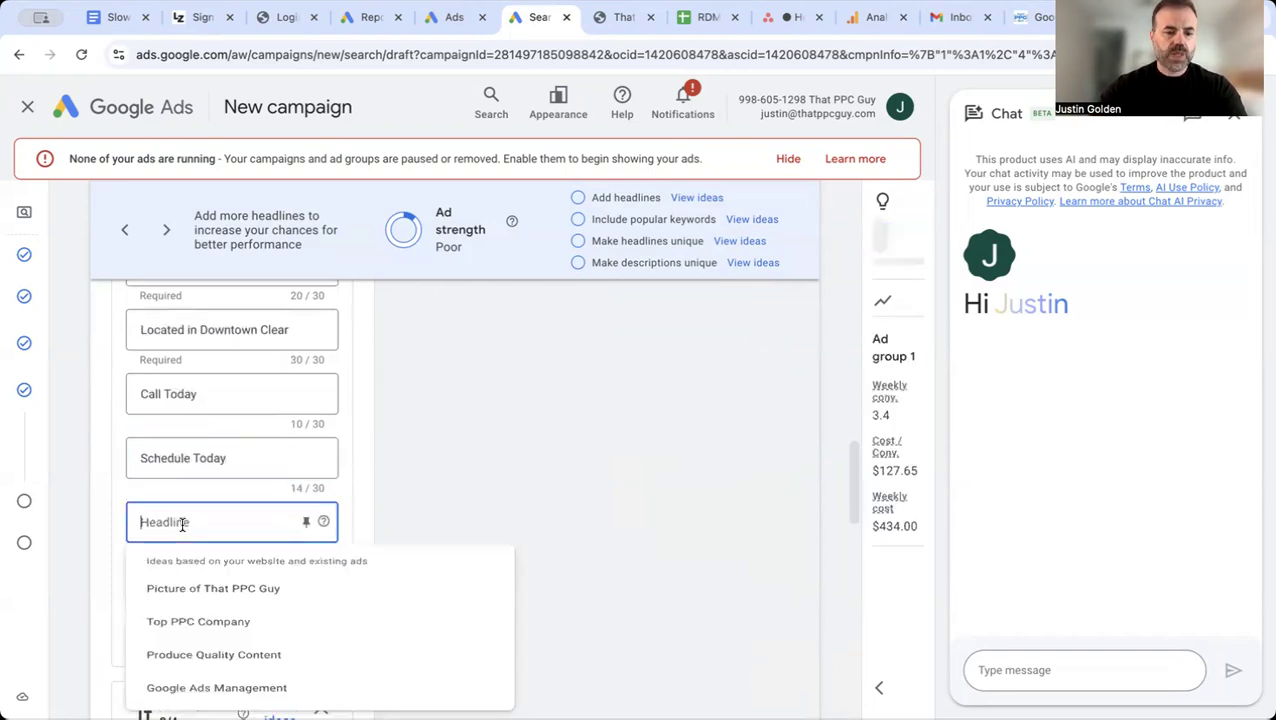
text(Serving)
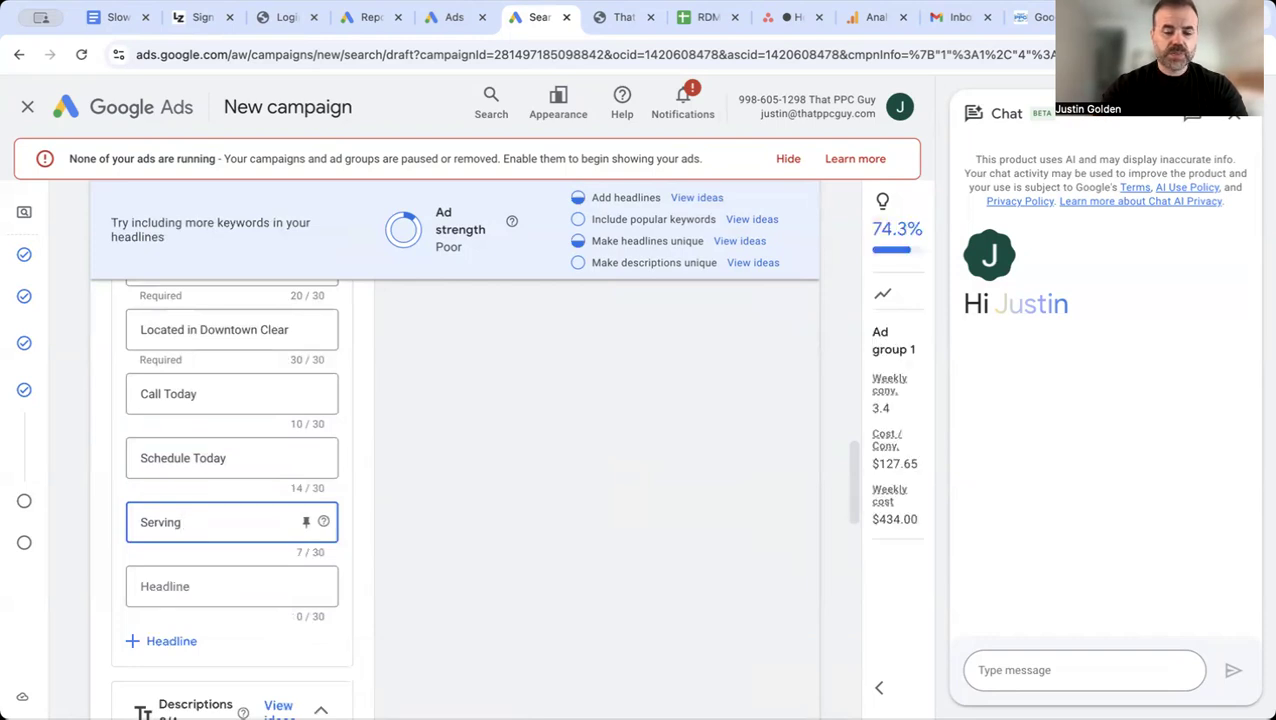
text( Cleatwa)
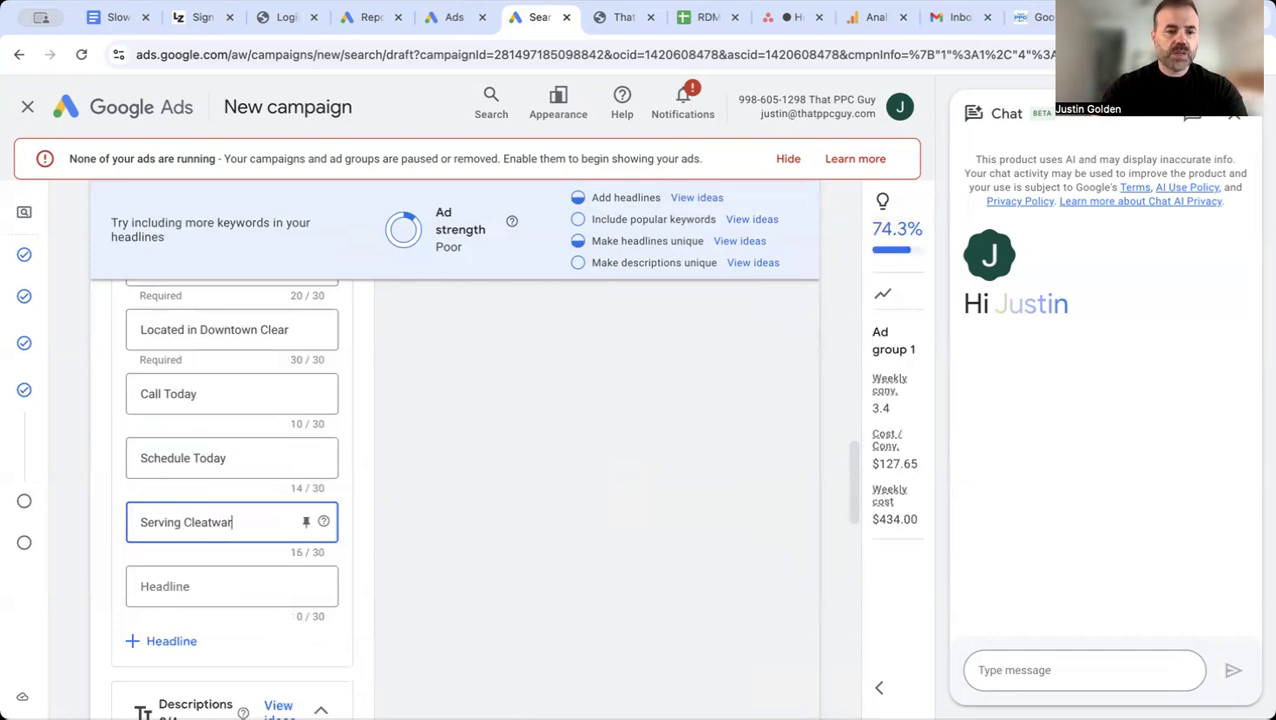
key(BackSpace)
text(ater For)
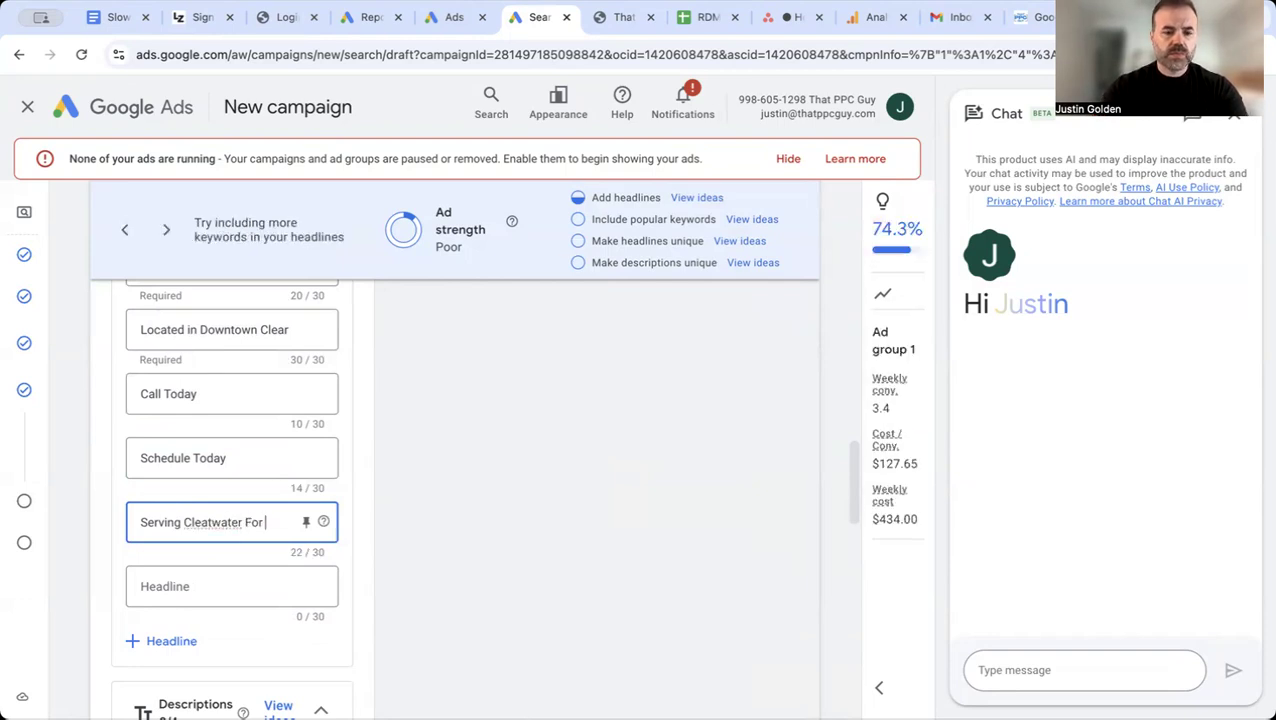
text( 5)
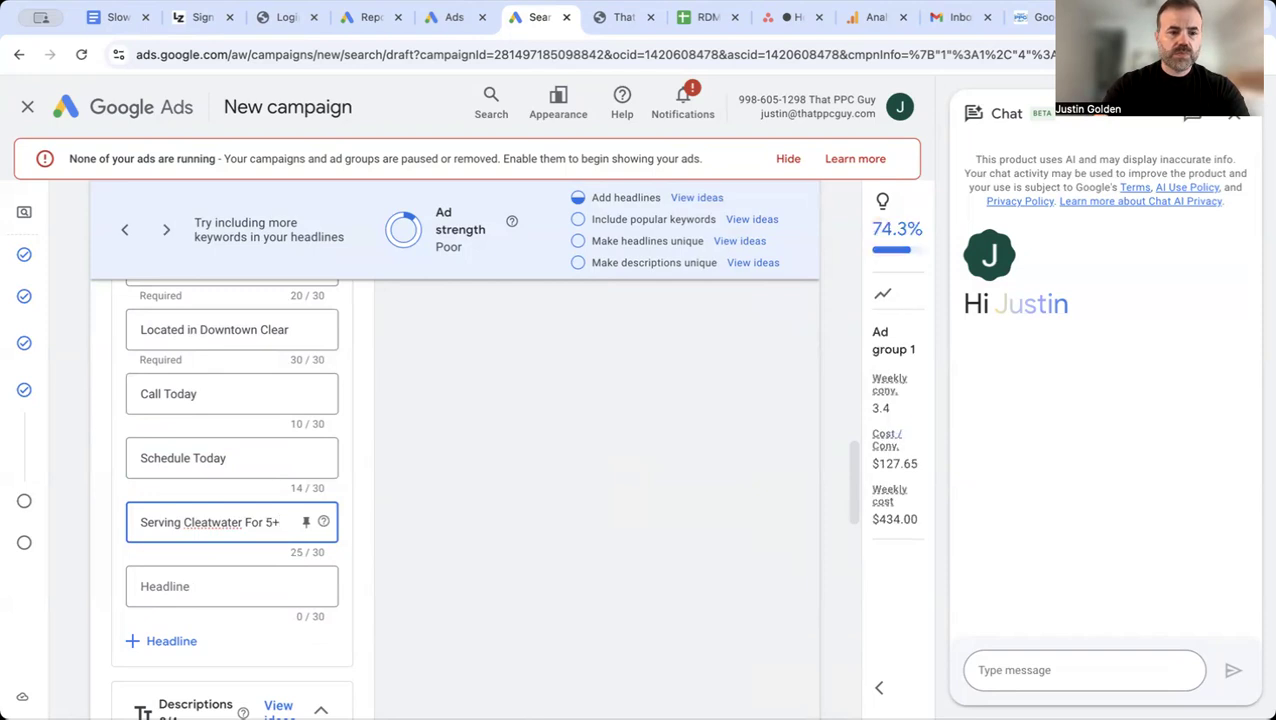
text(+ yrs.)
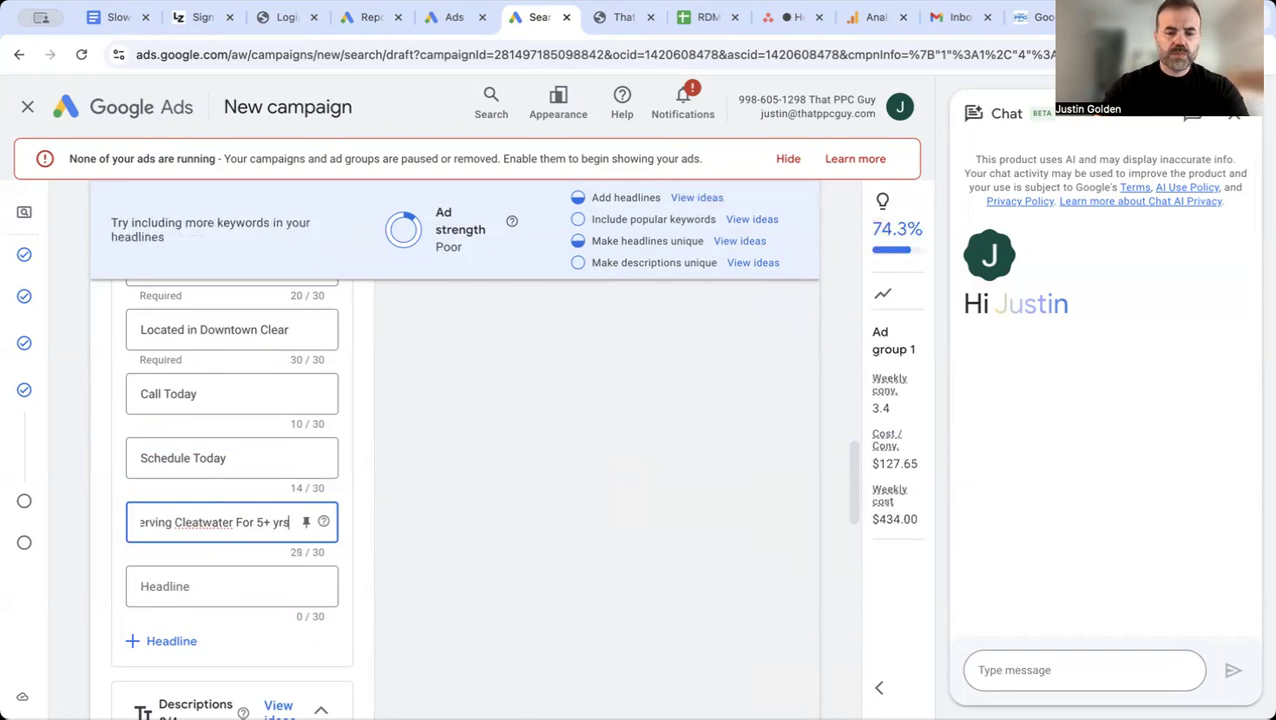
click(194, 522)
text(r)
click(229, 522)
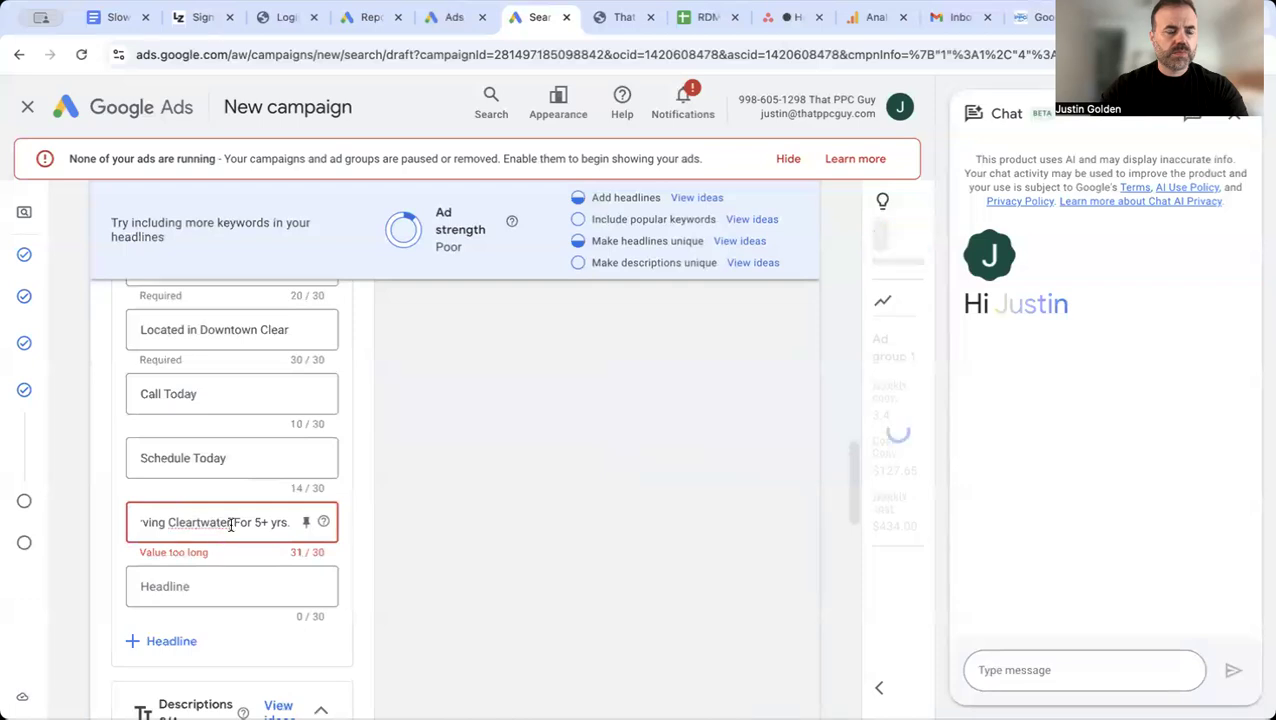
key(BackSpace)
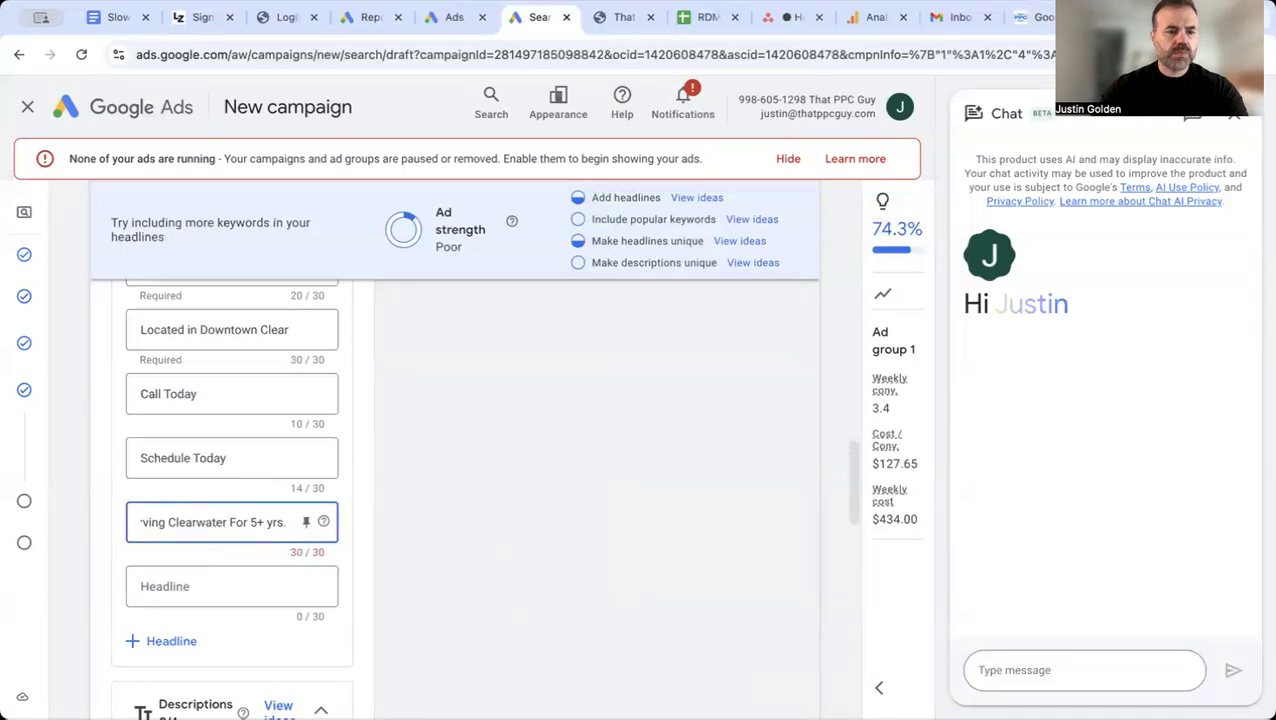
Step: Enter "Top Chiropractor in Clearwater" as the seventh ad headline
click(205, 583)
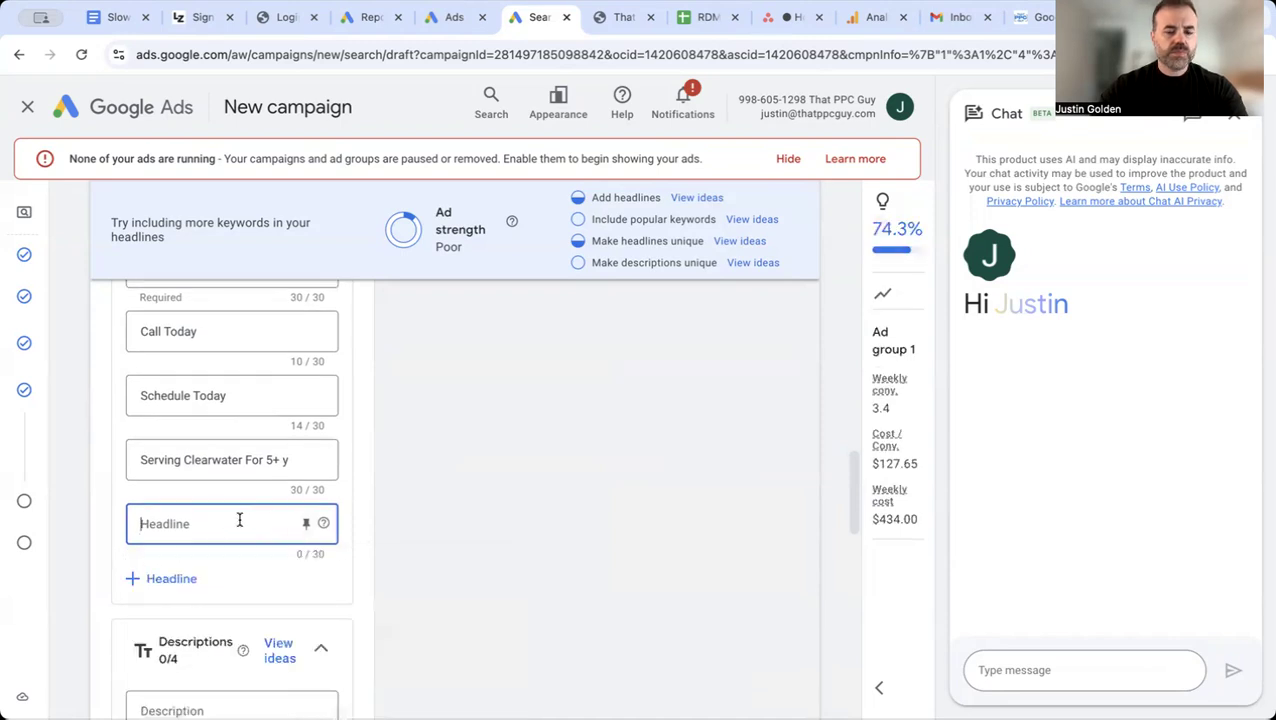
text(Top Chi)
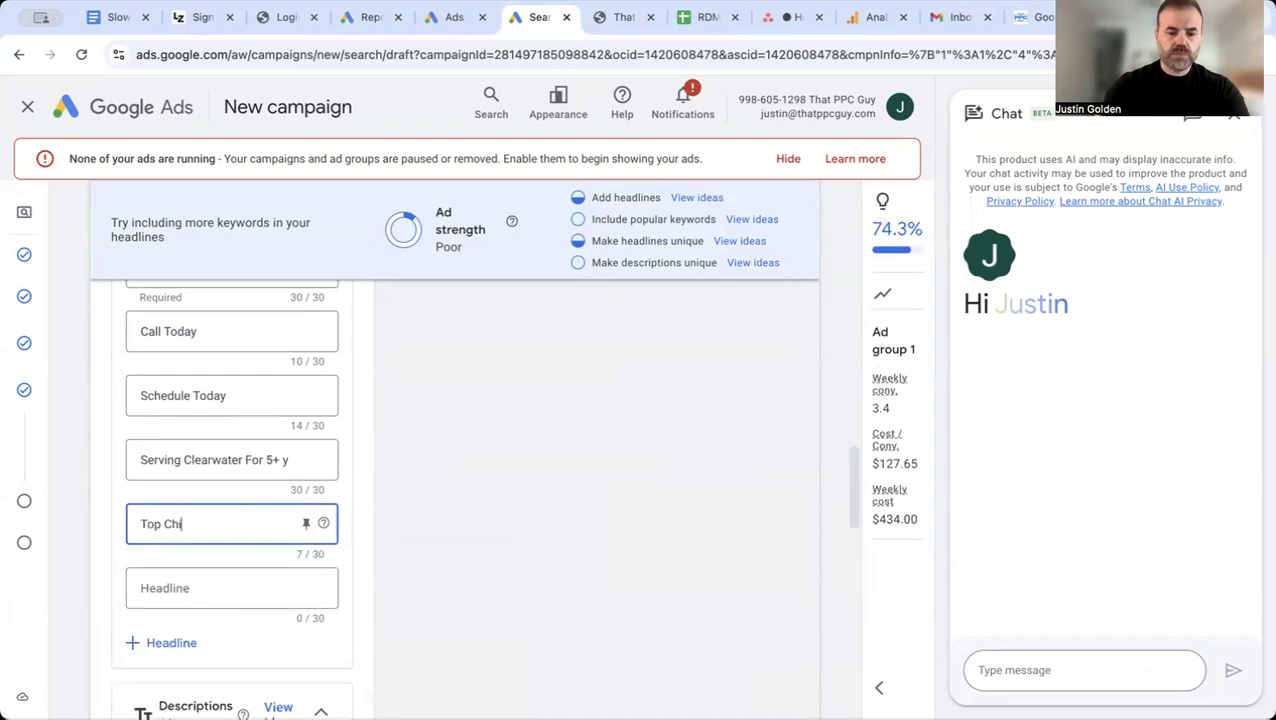
text(ropractor in Clearwater)
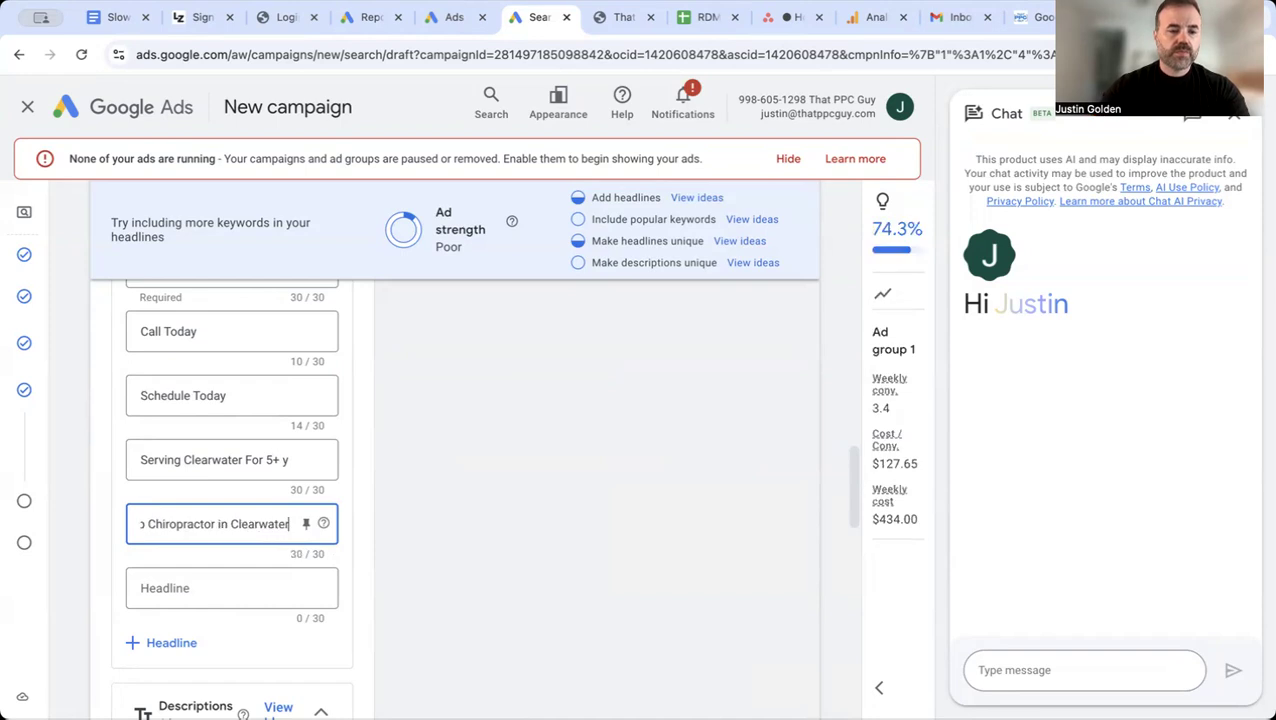
click(501, 550)
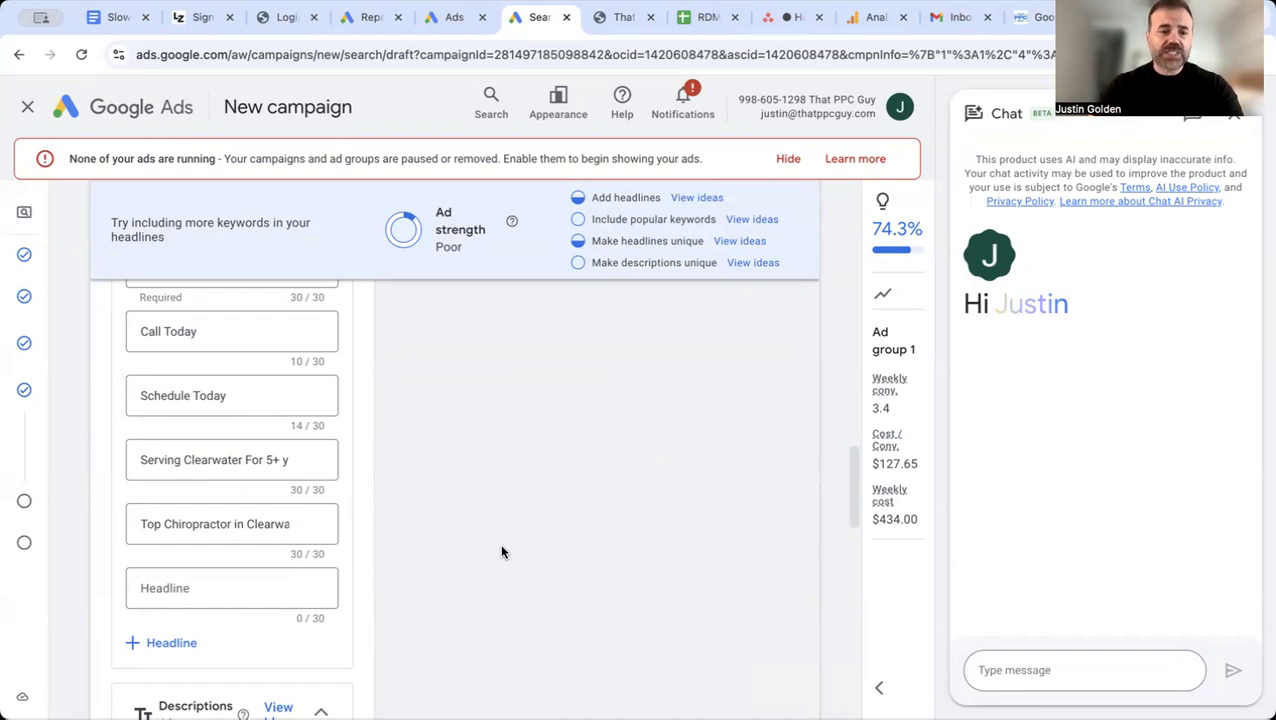
Step: Enter "Serving Clearwater for more than 5+ years" as the first ad description
scroll(502, 551, down, 5)
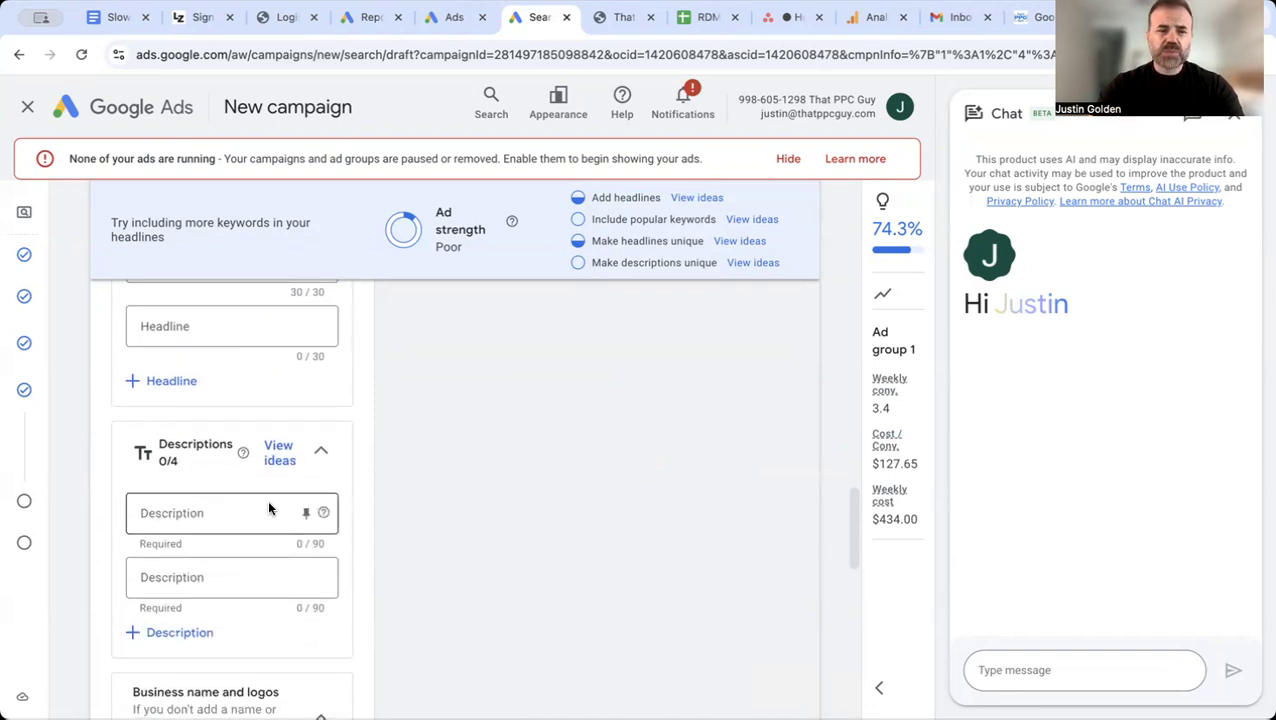
scroll(418, 494, down, 1)
click(262, 481)
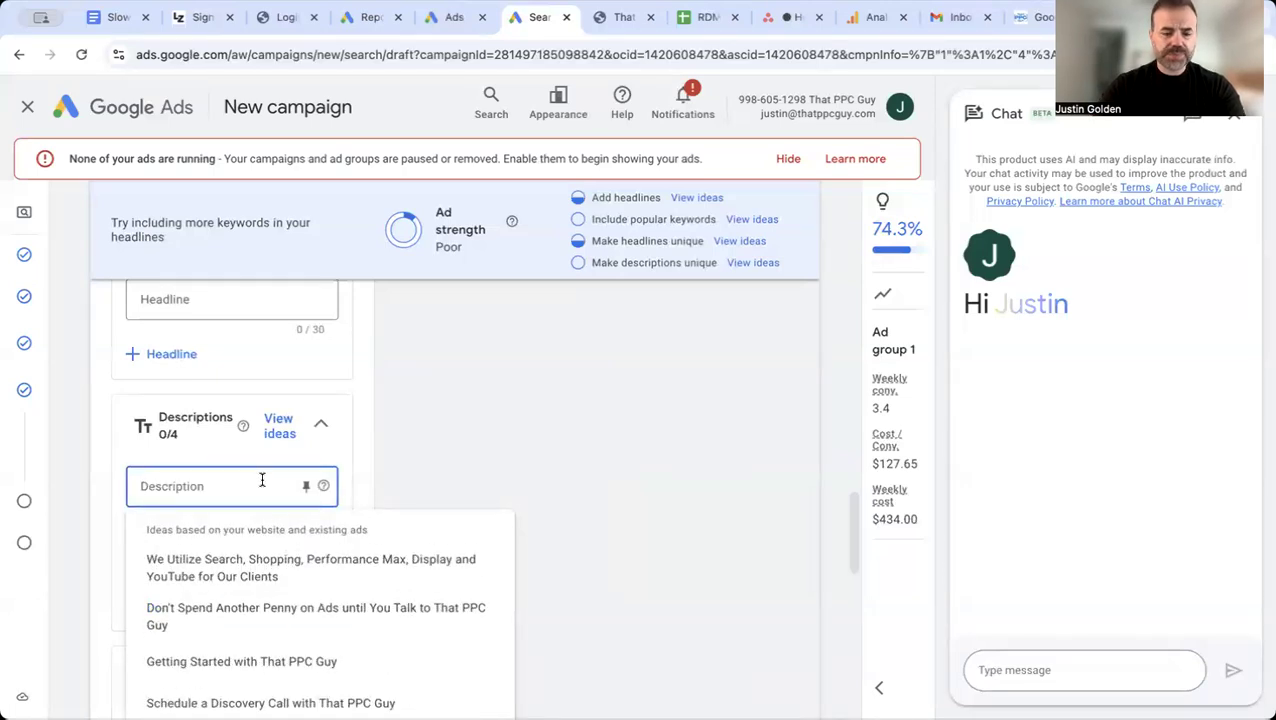
text(Serving Cle)
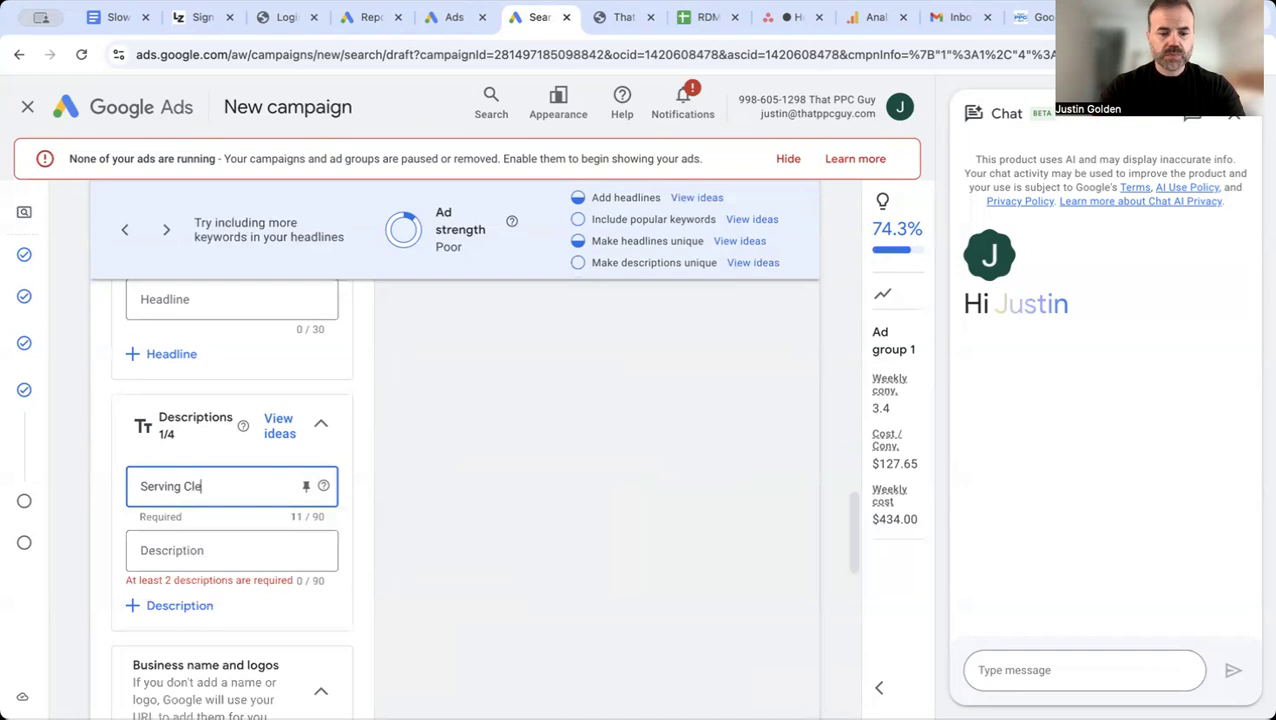
text(arwa)
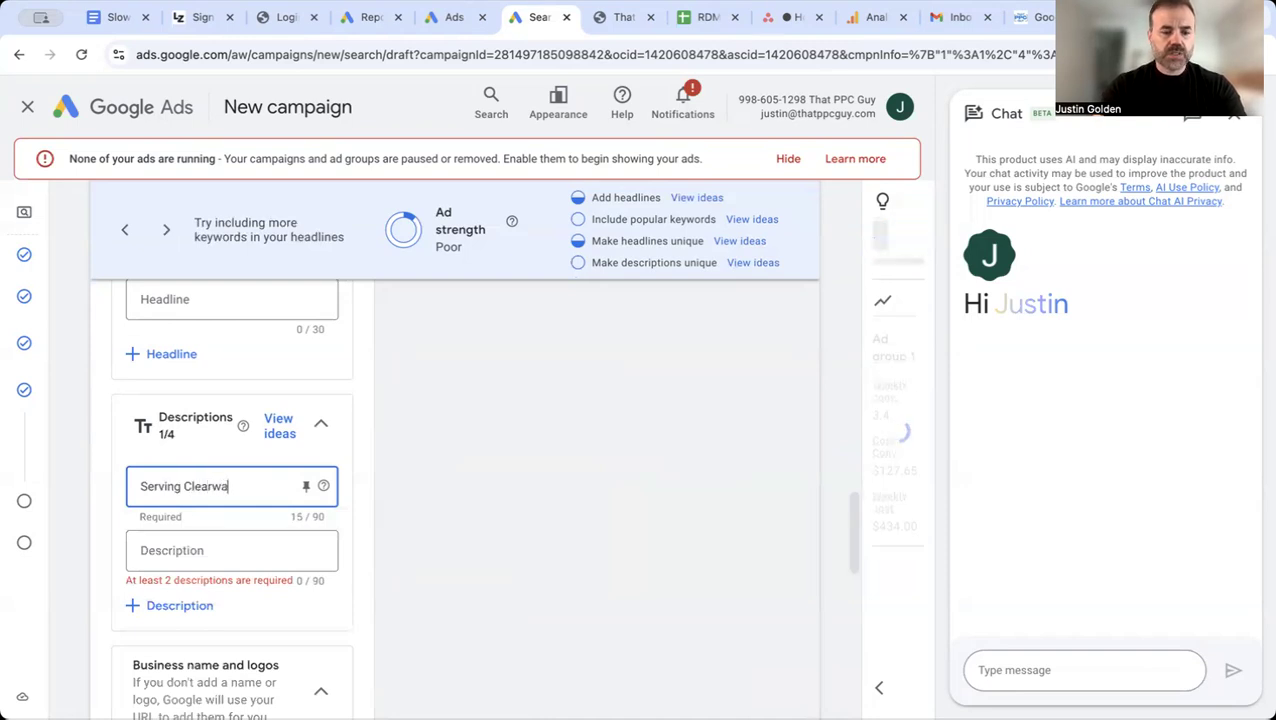
text(ter for more than 5)
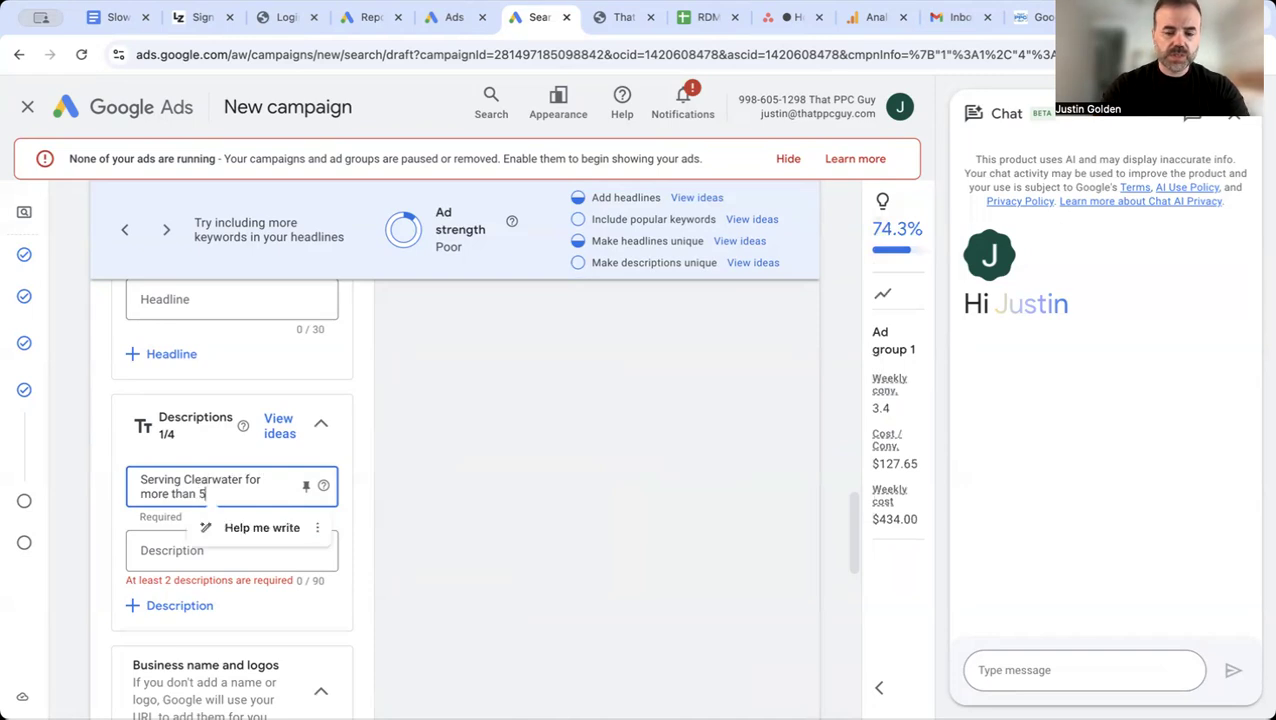
text(+ years)
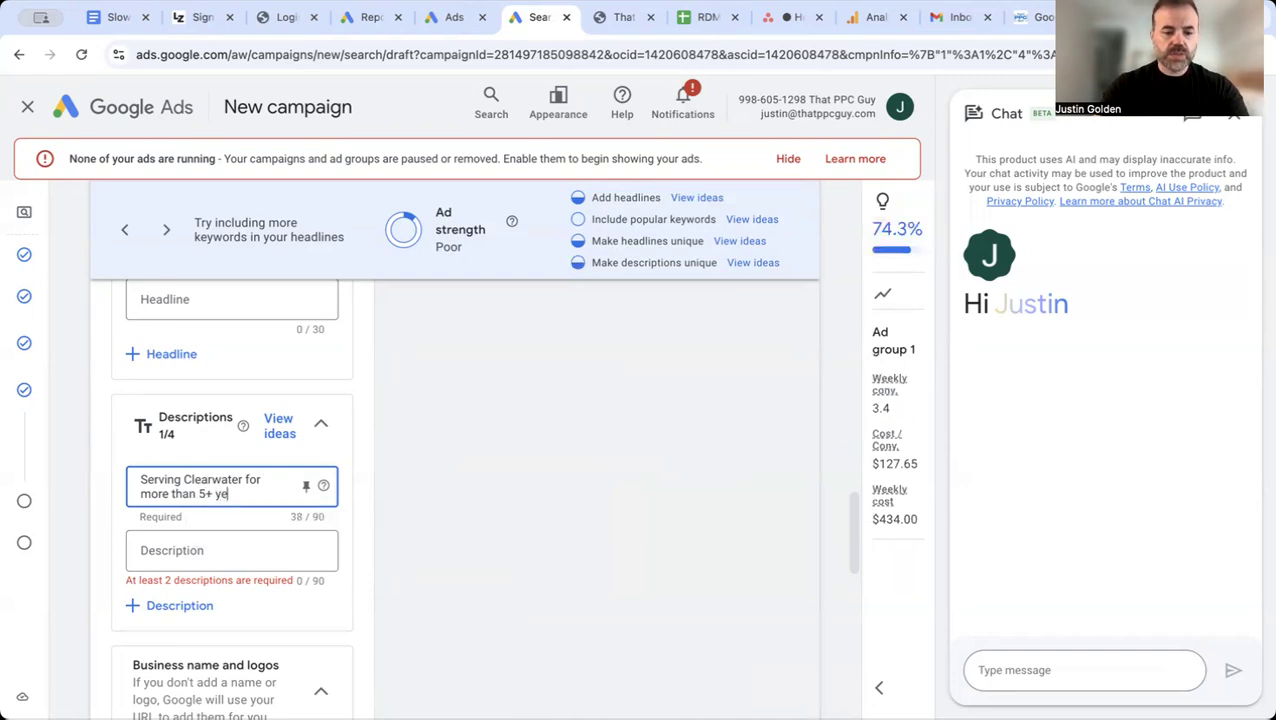
Step: Reword the first description to "Proudly serving Clearwater and the surrounding area for more than 5+ years"
click(146, 479)
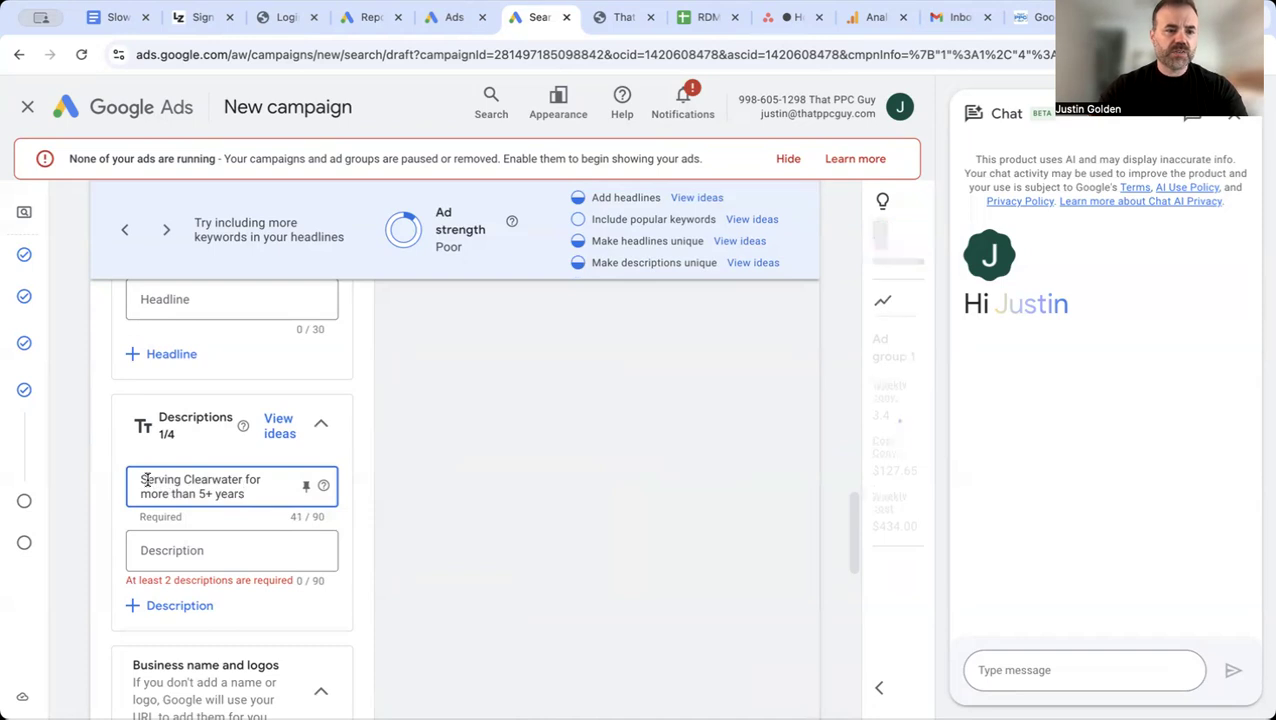
key(BackSpace)
text(Proudly )
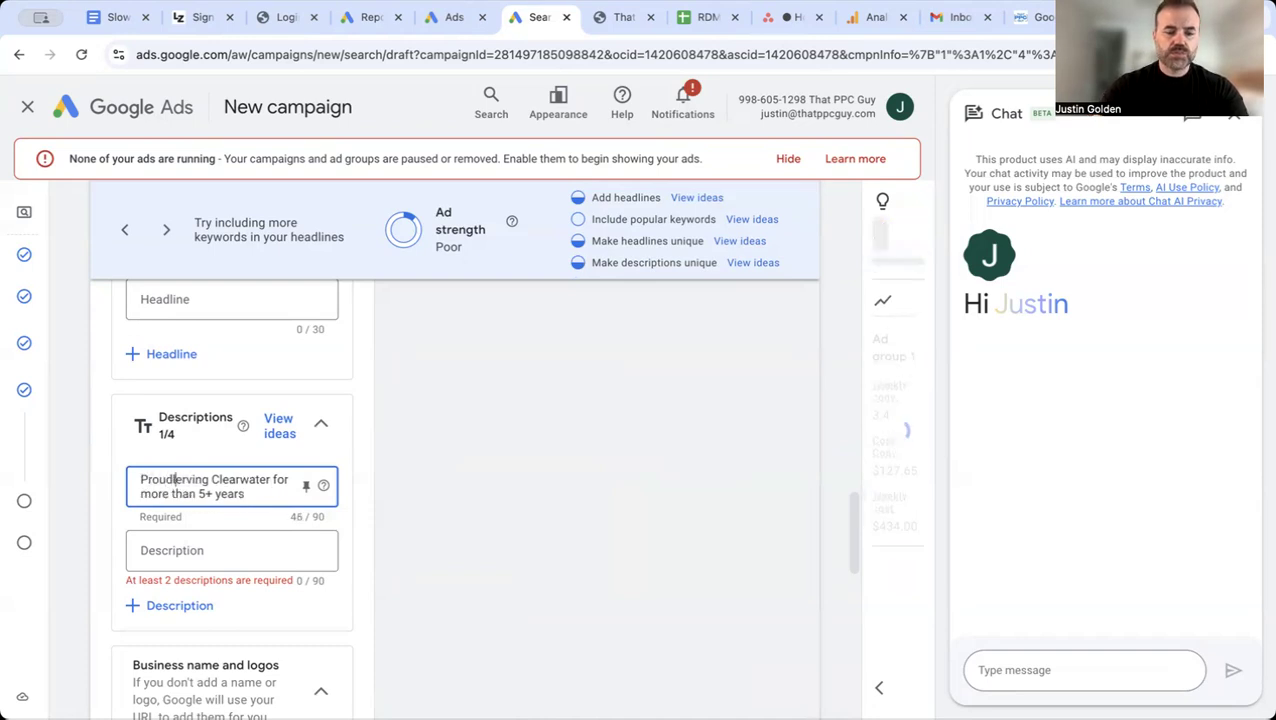
text(s)
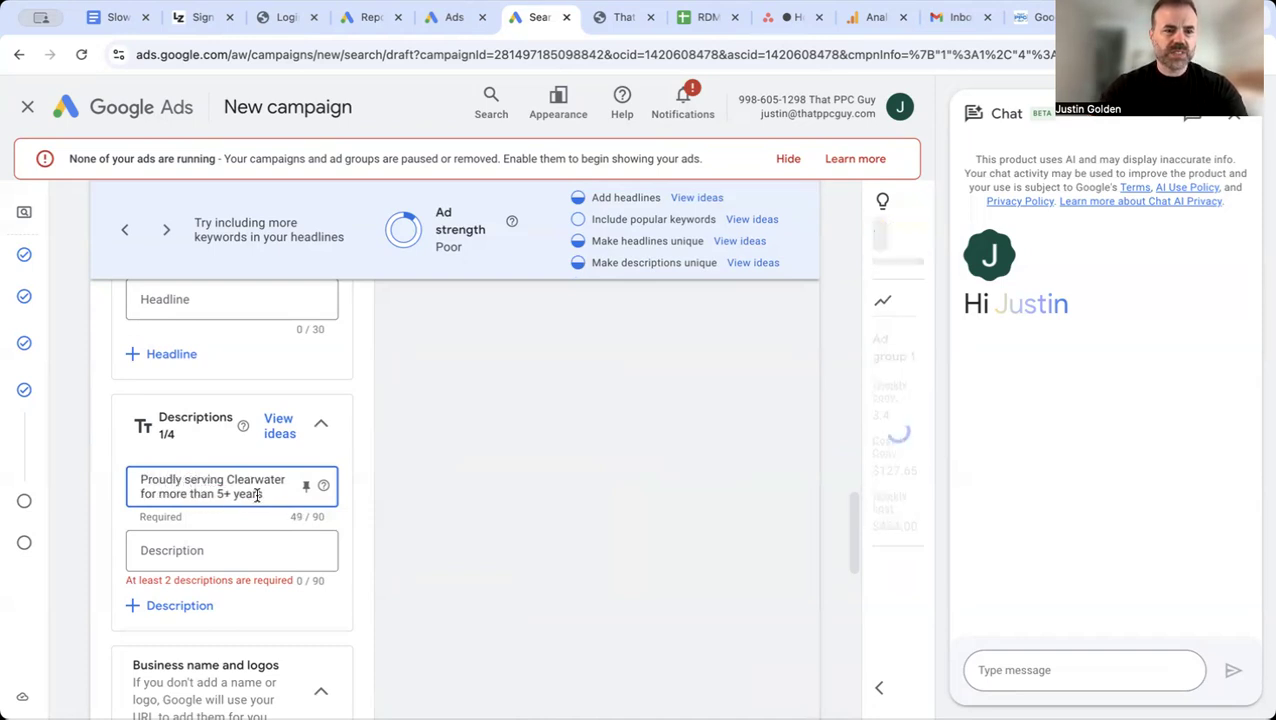
click(288, 485)
click(285, 480)
text(and )
text(the surrounding a)
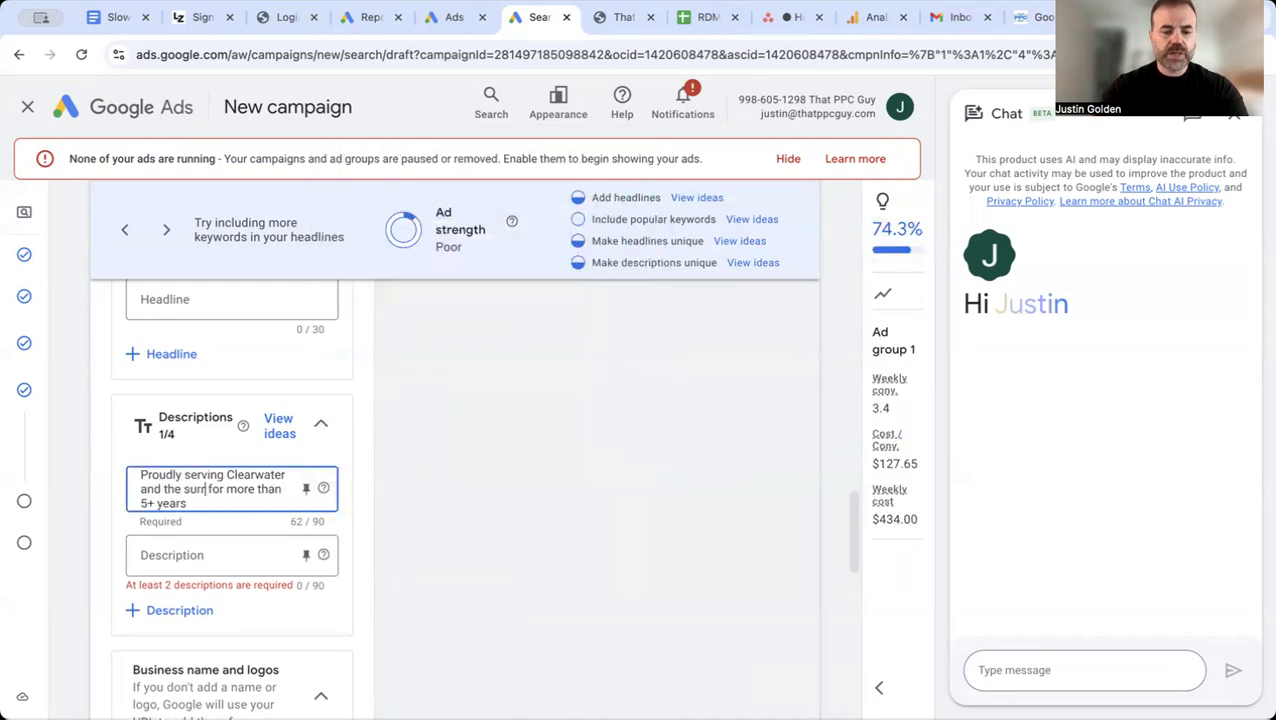
text(rea)
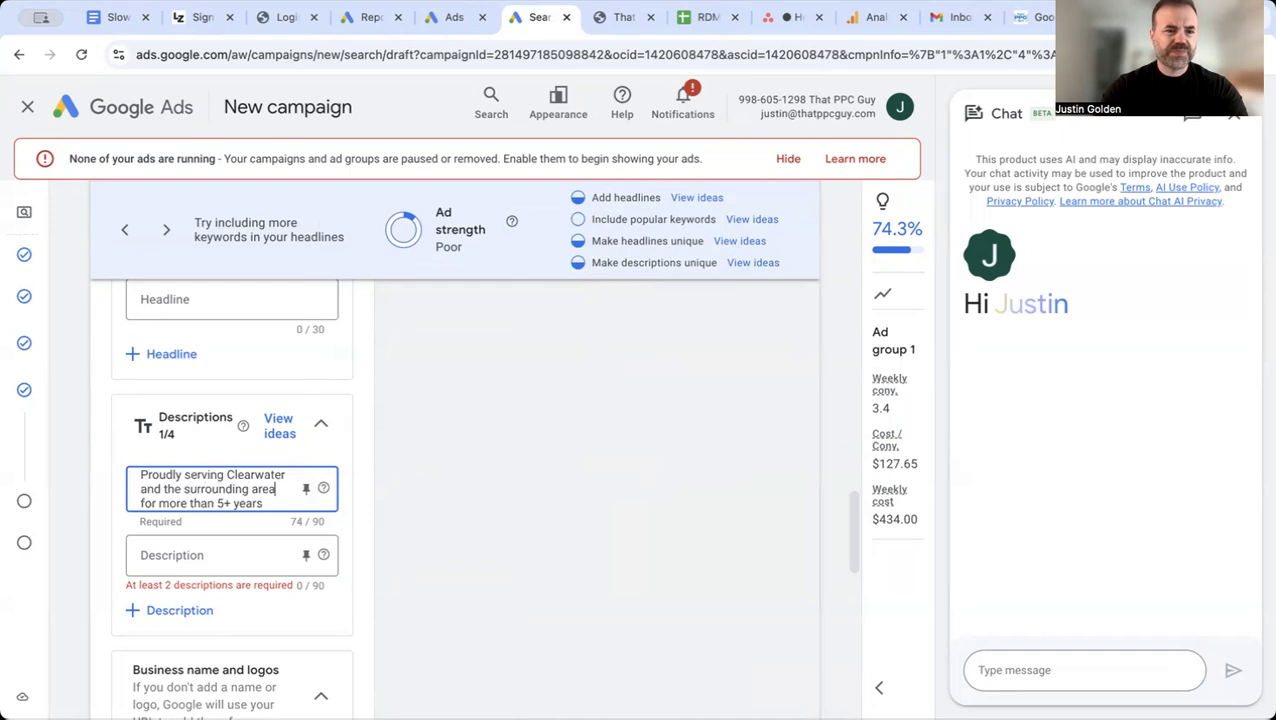
Step: Enter "New patient special, only $99, call or stop in for details." as the second ad description
click(191, 553)
text(New )
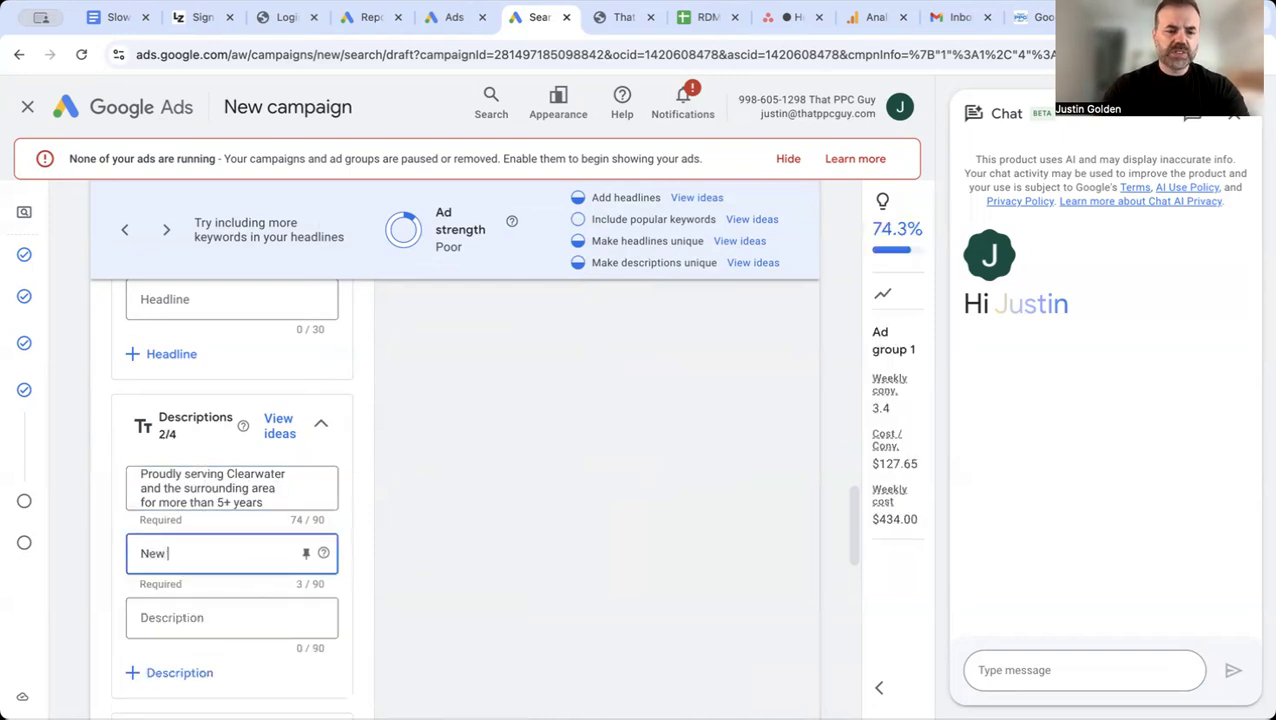
text(pat)
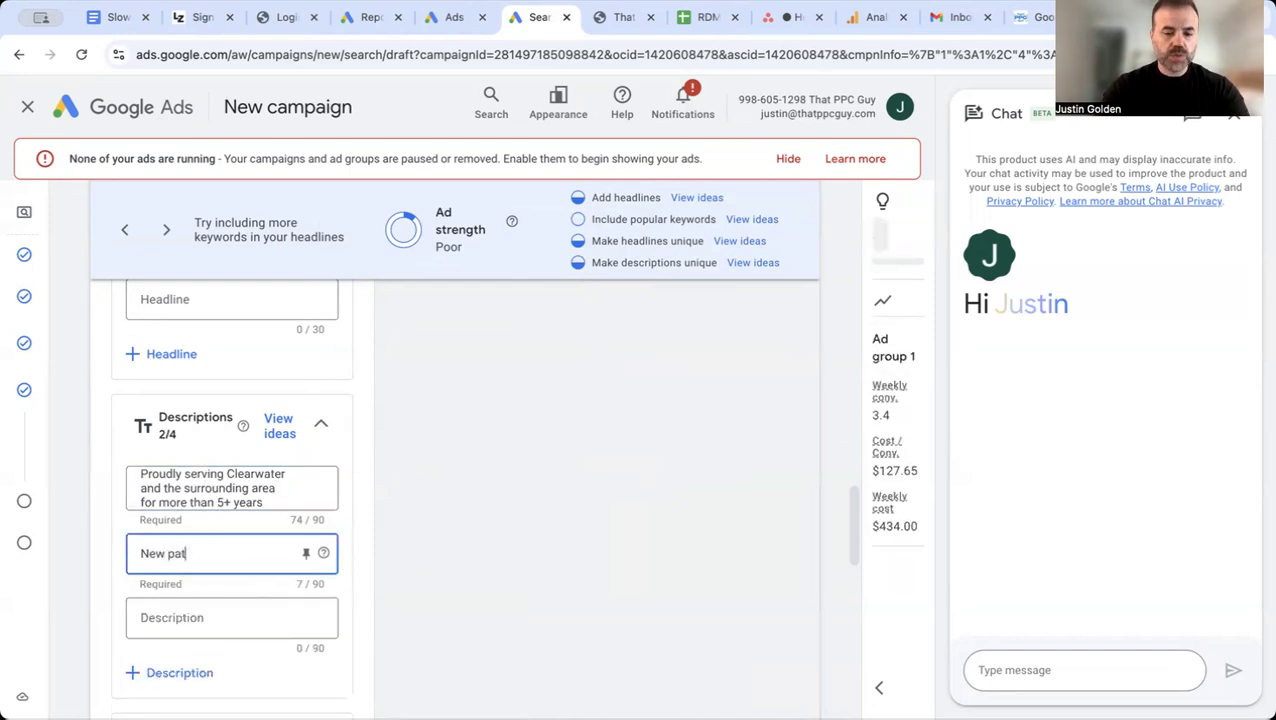
text(ient special,)
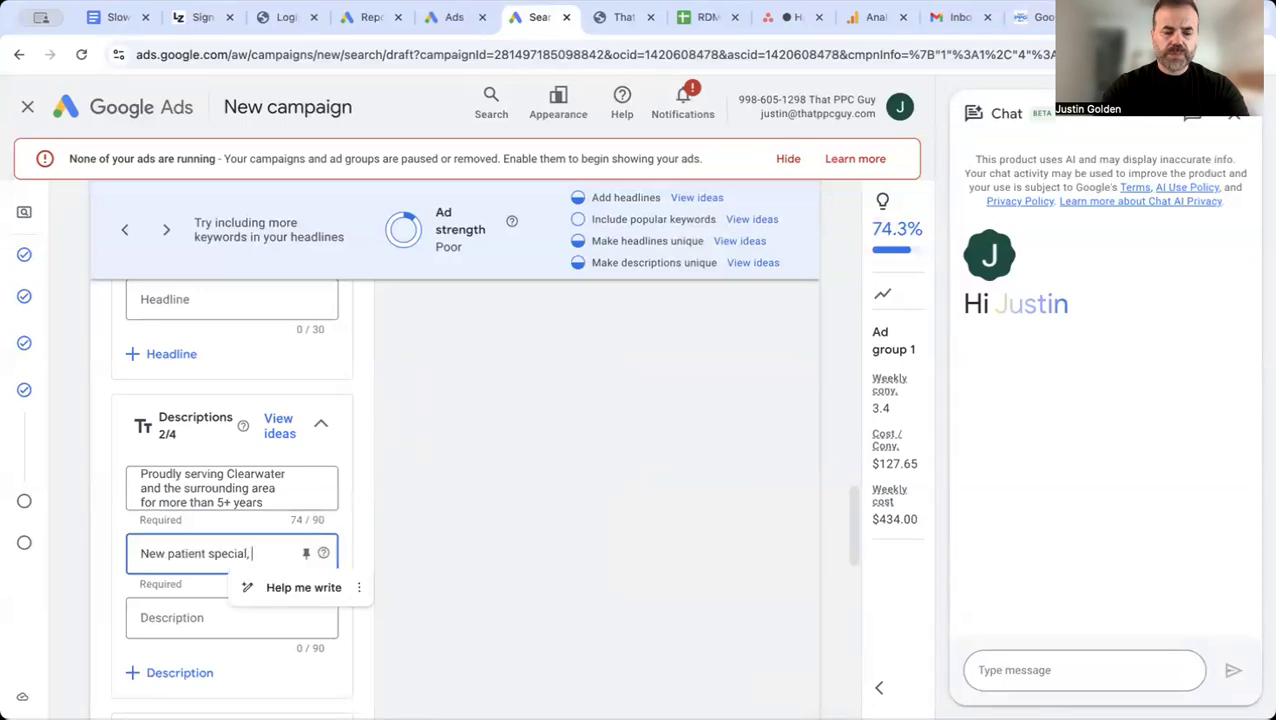
text(ly)
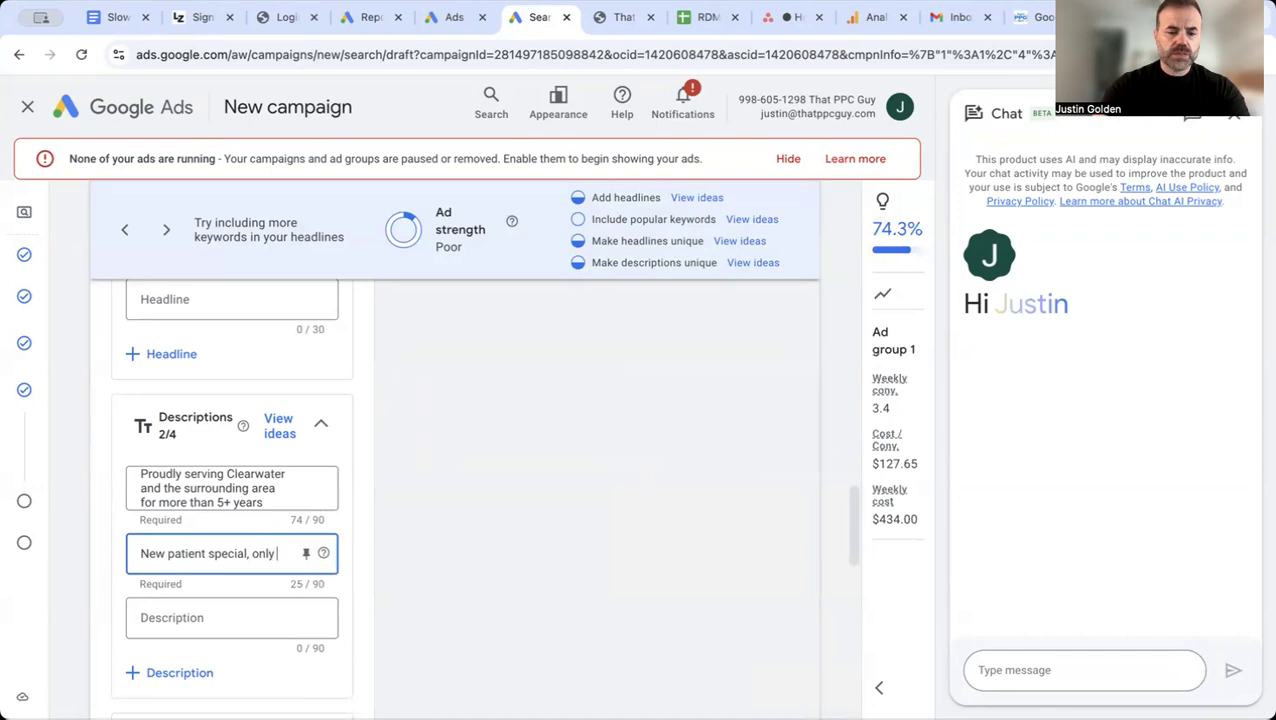
text( $99, call)
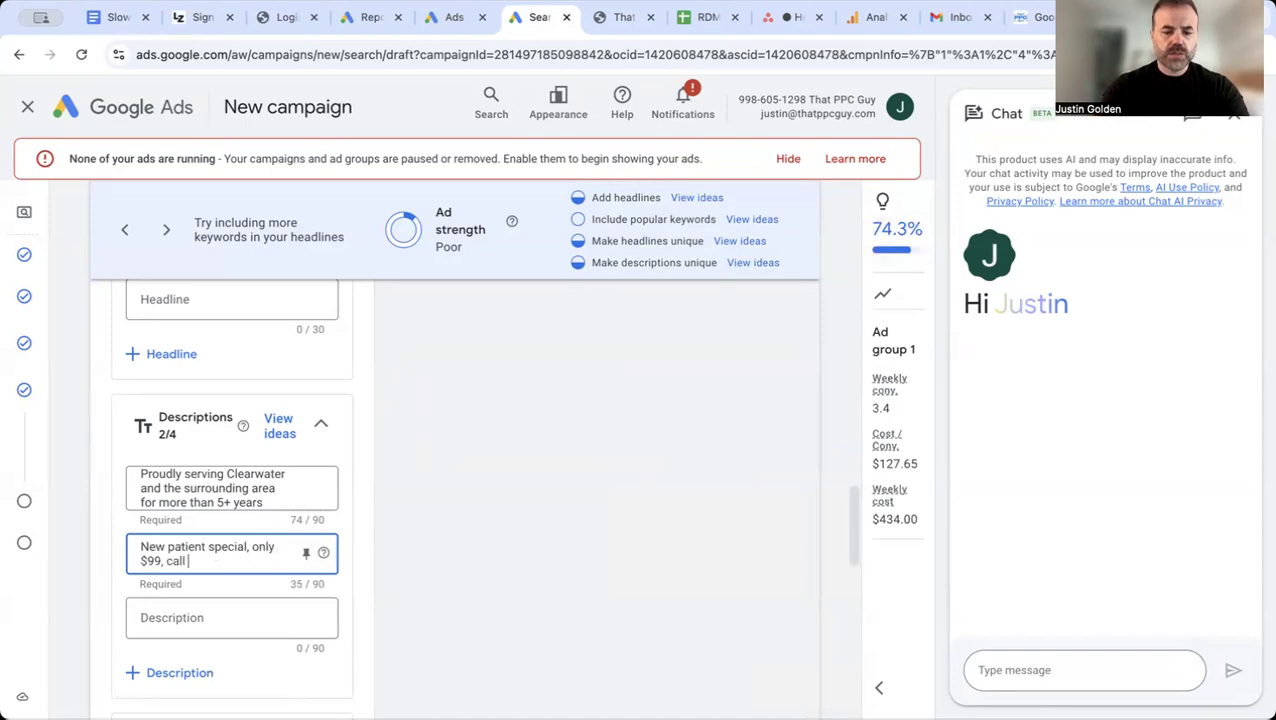
text( or stop )
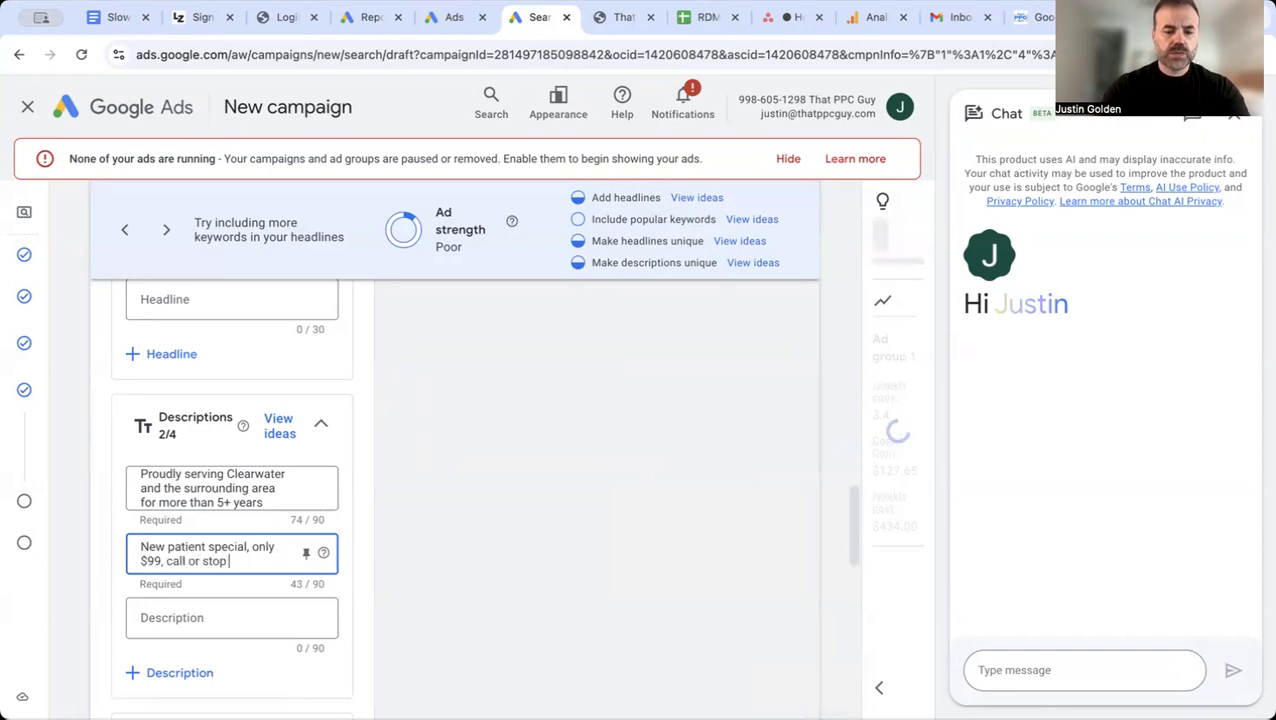
text(in for details.)
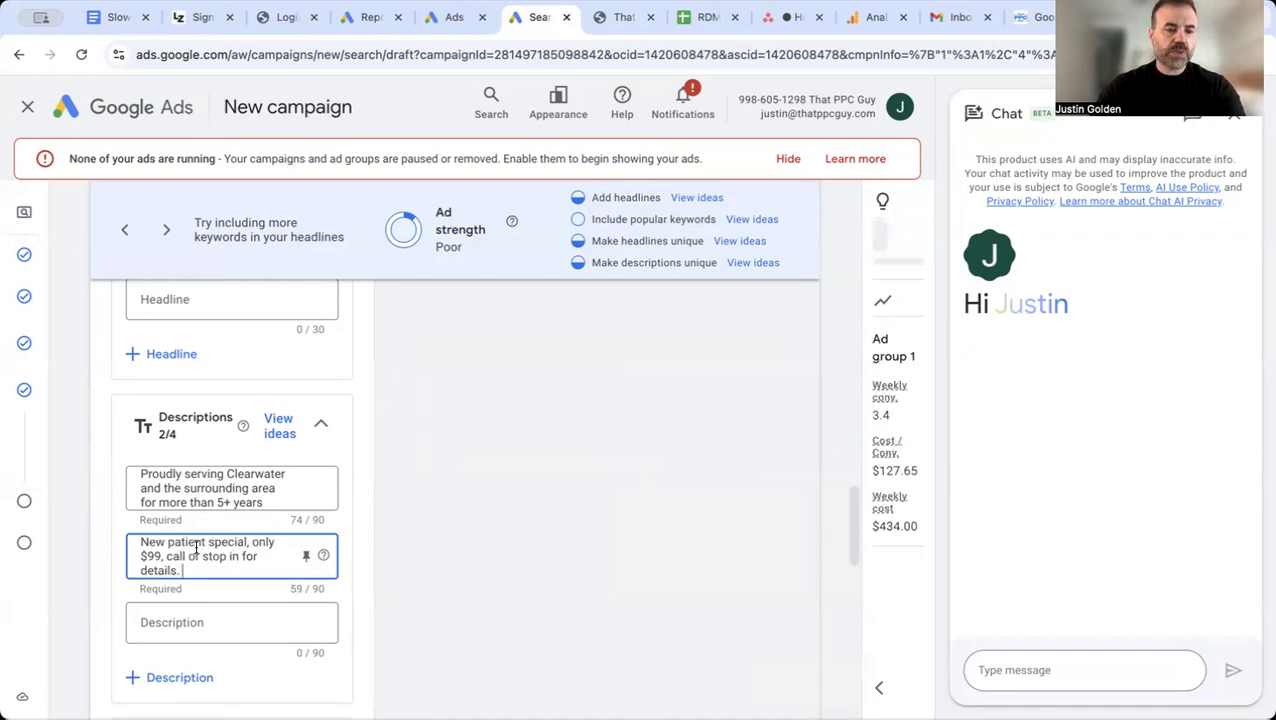
Step: Review the ad preview, the business name and logos section, and the optional assets below the descriptions
scroll(313, 524, down, 1)
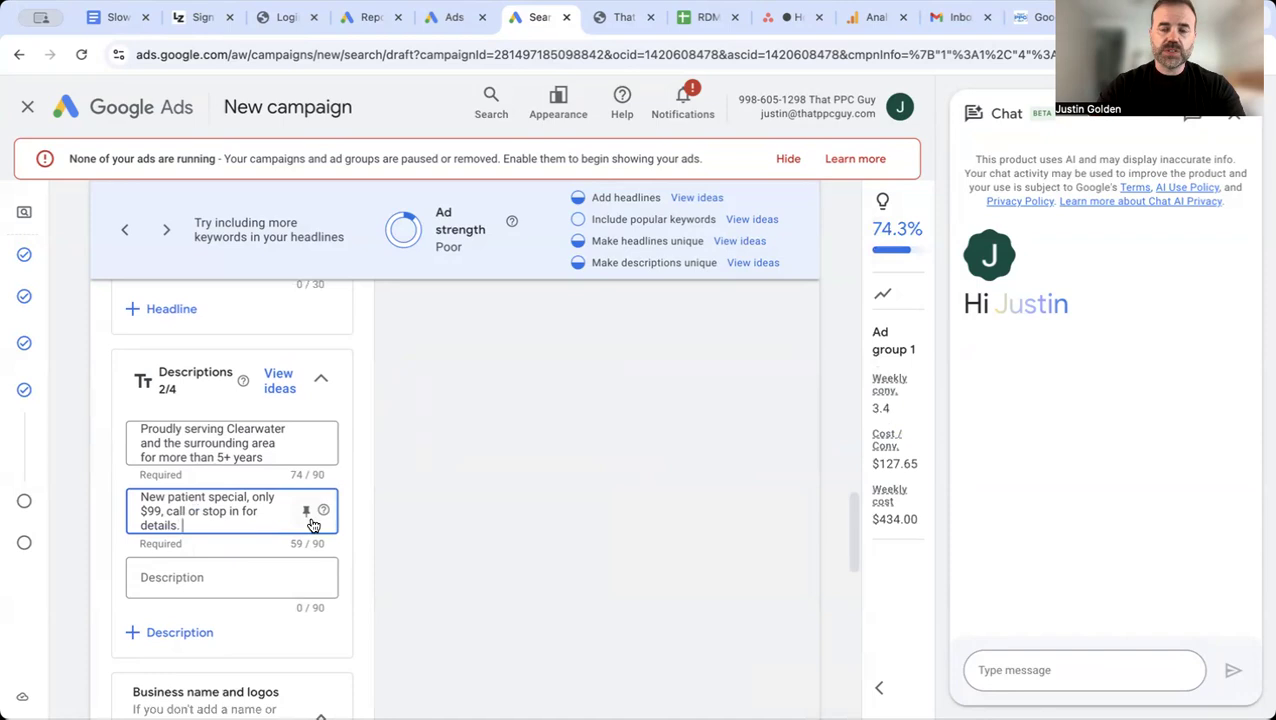
scroll(311, 520, down, 1)
scroll(418, 532, down, 4)
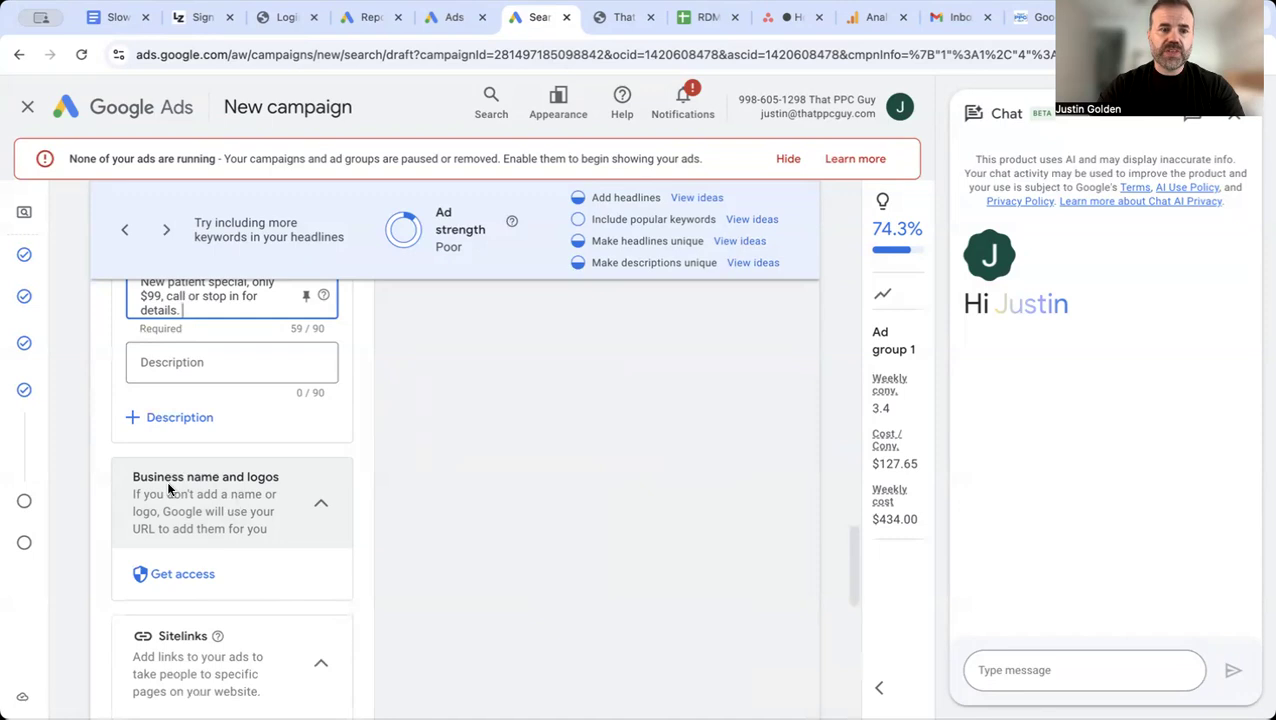
scroll(450, 470, up, 10)
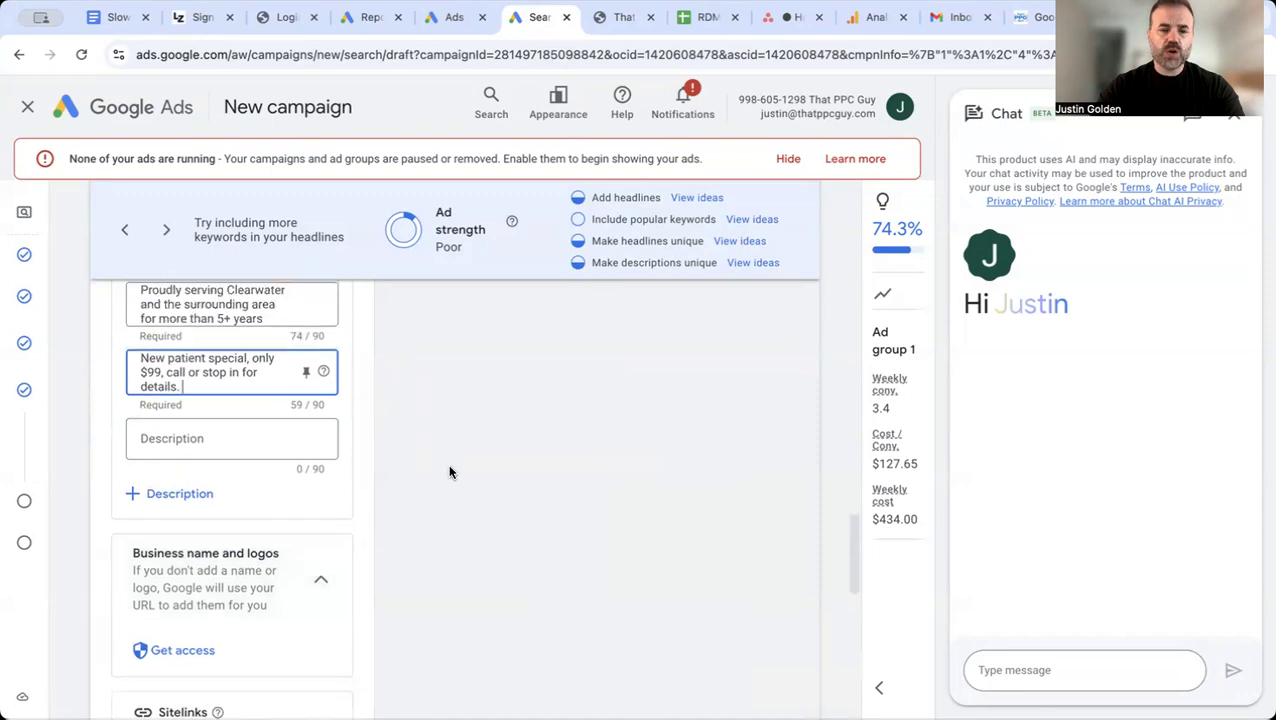
scroll(448, 464, up, 5)
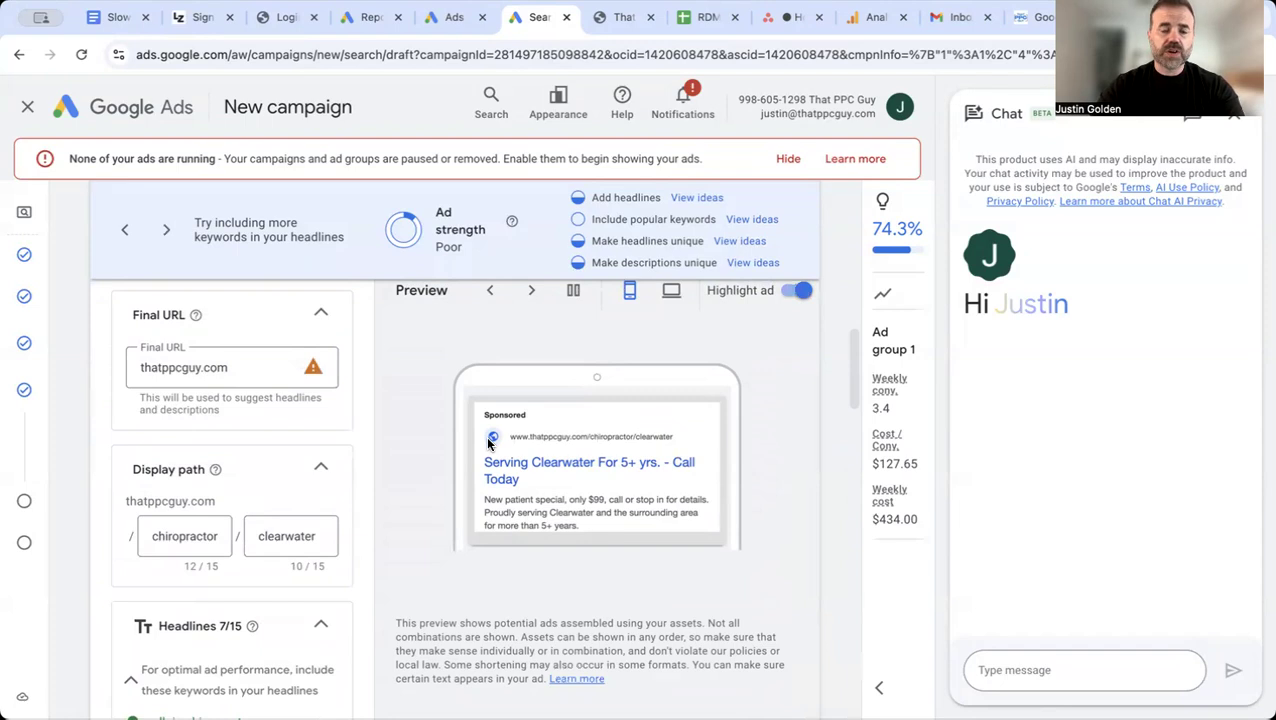
scroll(456, 501, down, 10)
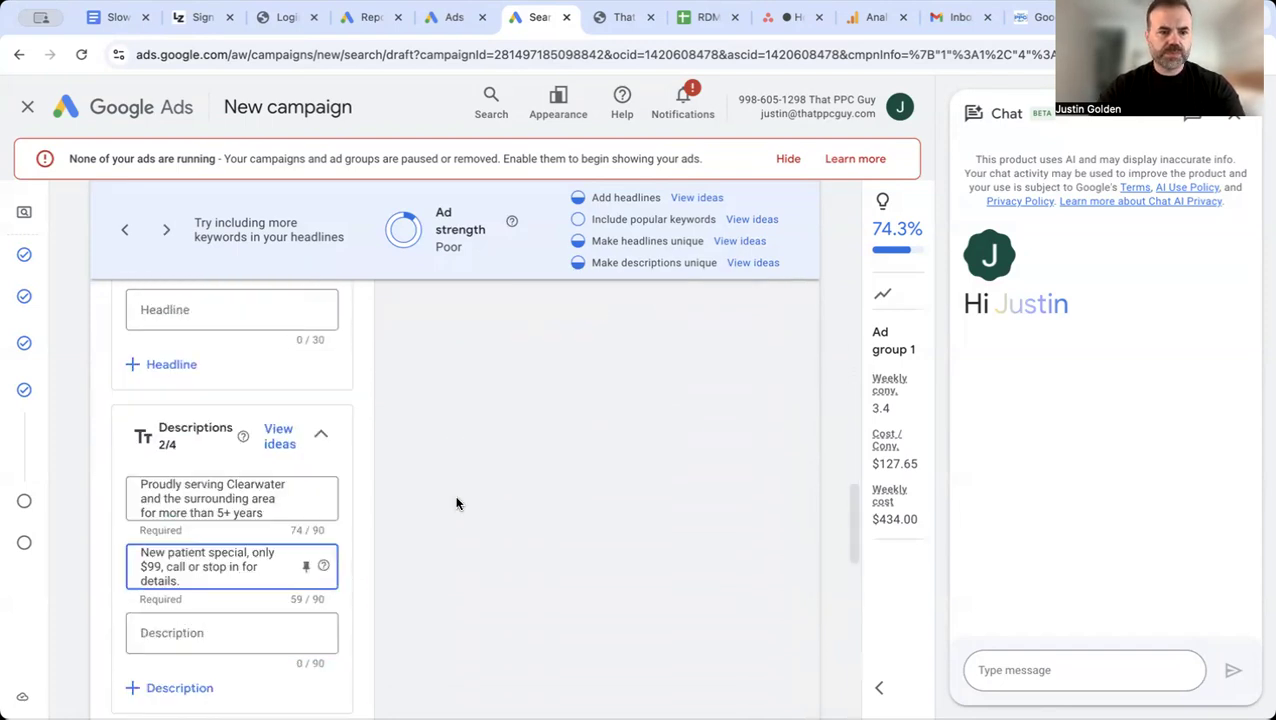
scroll(456, 503, down, 6)
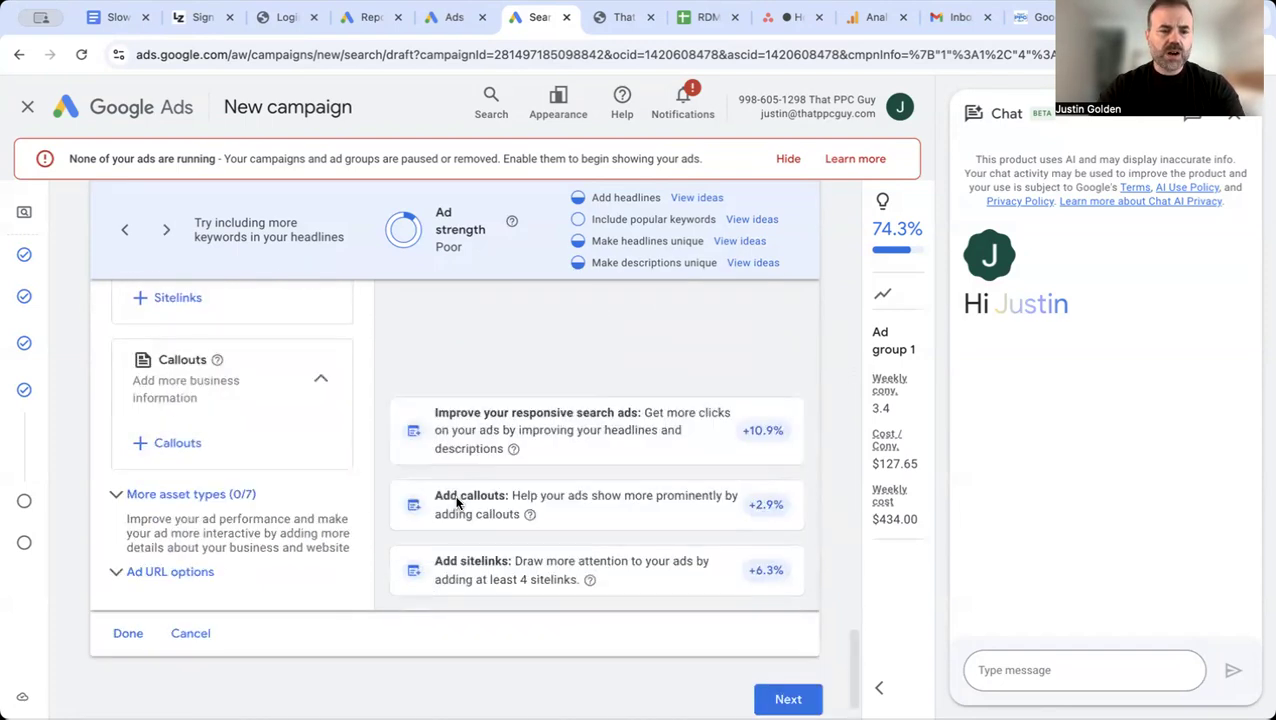
Step: Start creating the first sitelink and set its sitelink text to "Shockwave Therapy"
scroll(384, 379, up, 4)
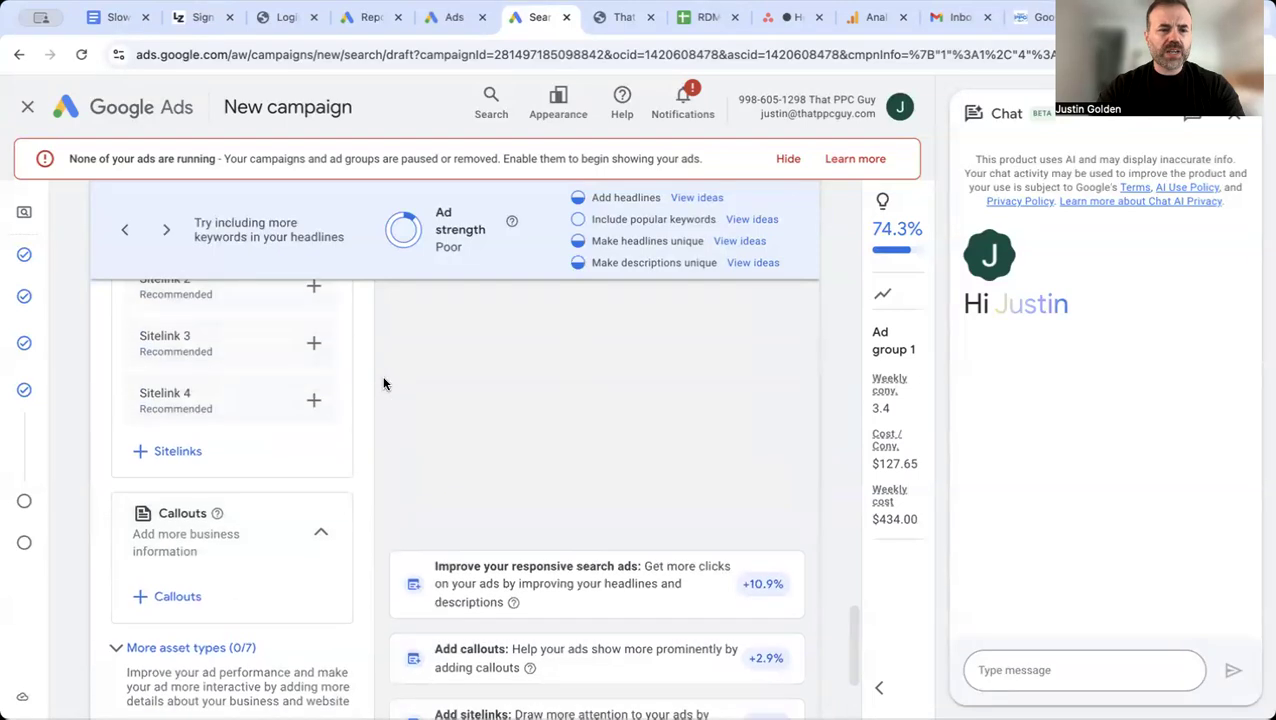
scroll(299, 478, up, 2)
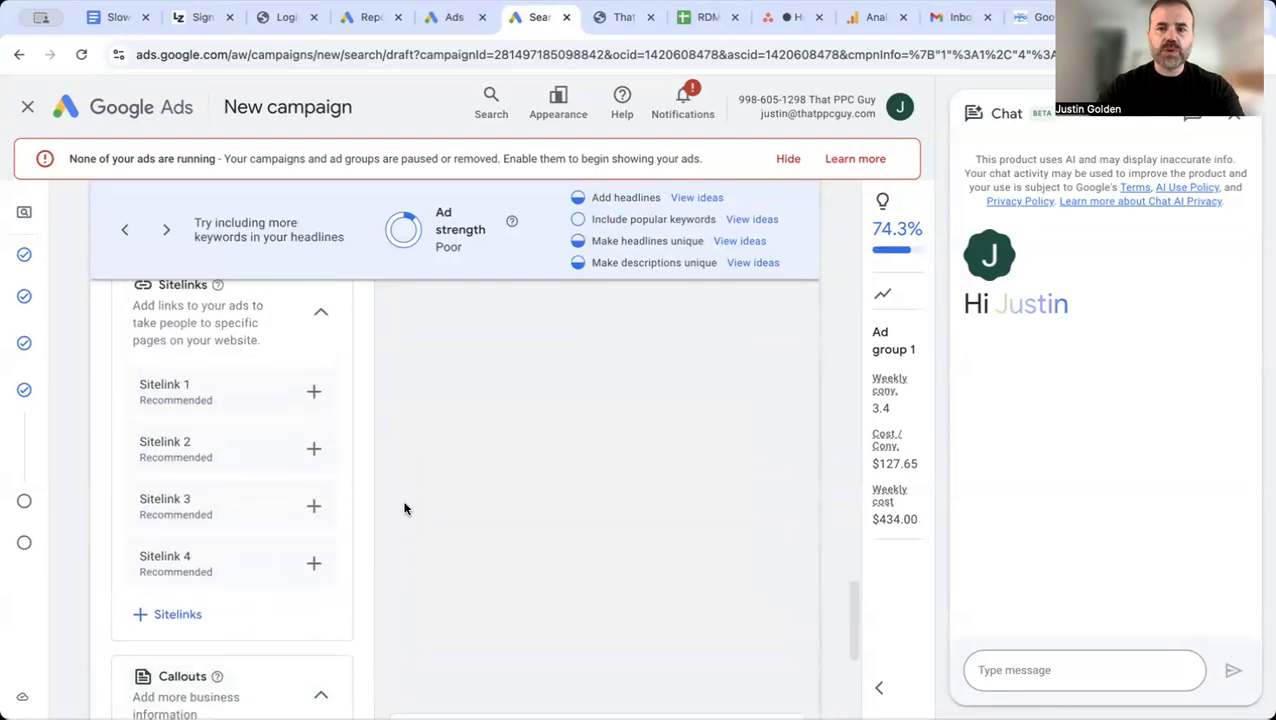
click(315, 396)
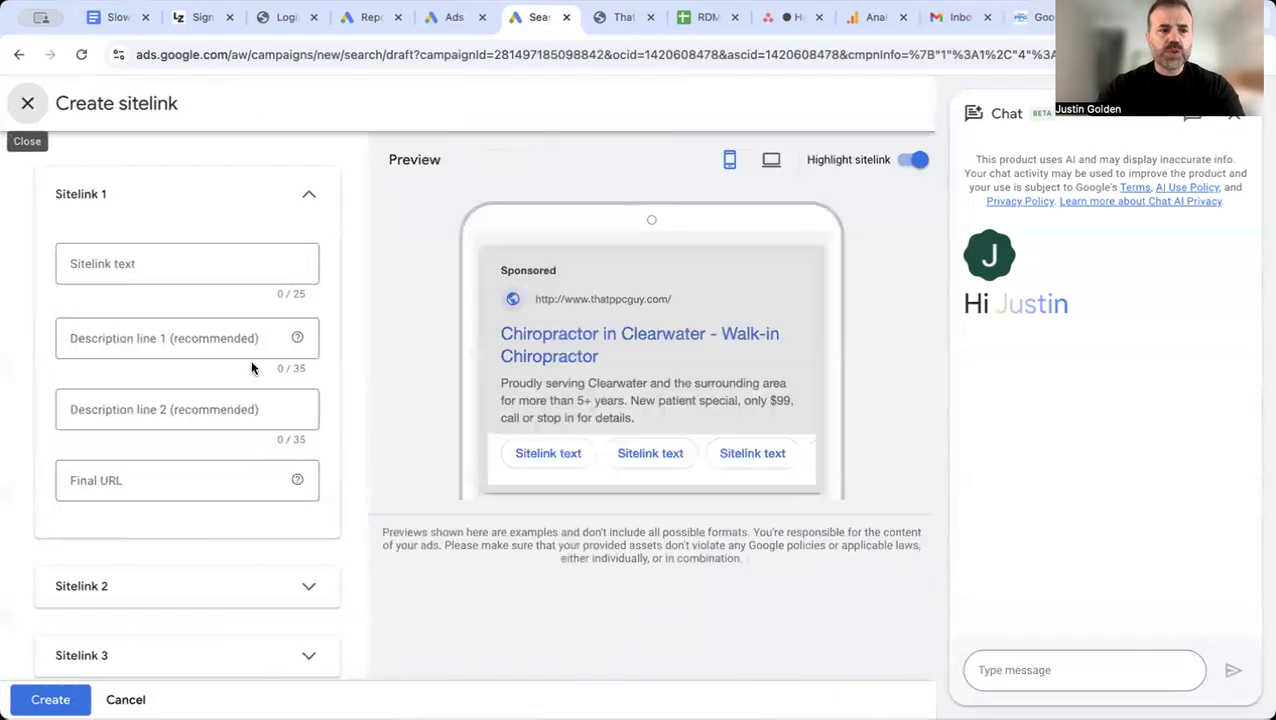
click(173, 264)
text(S)
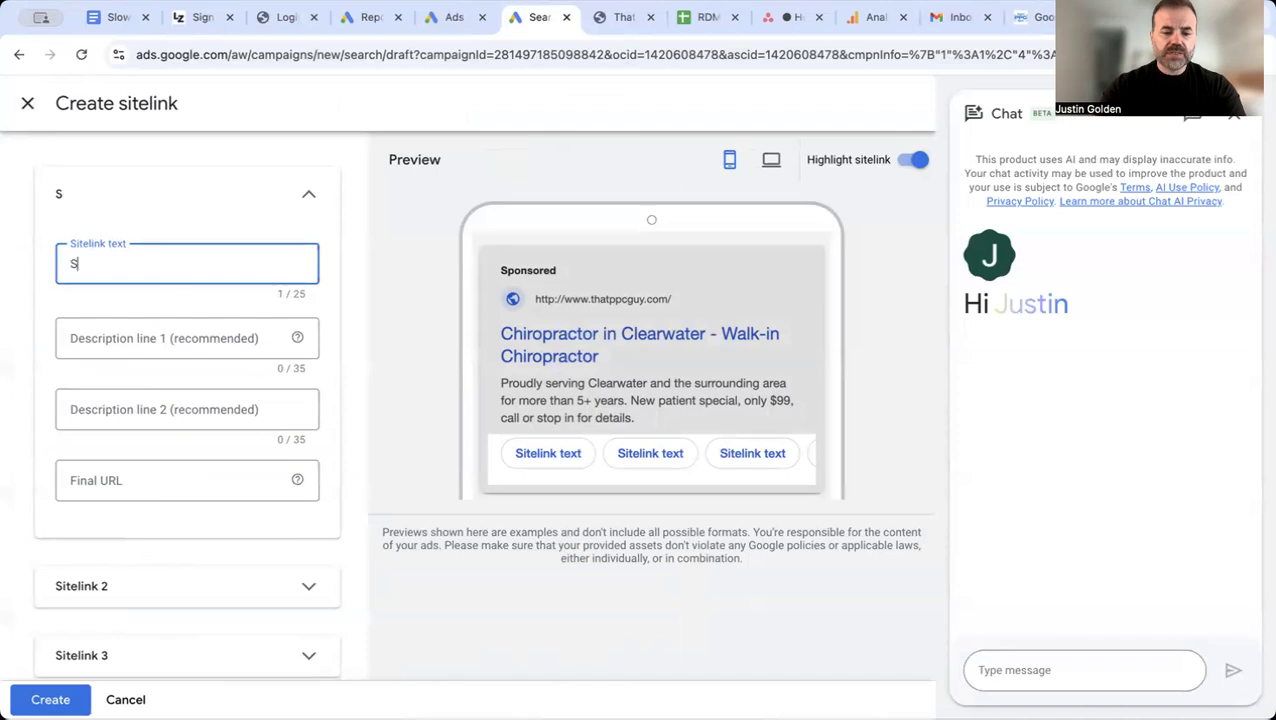
text(hockwave)
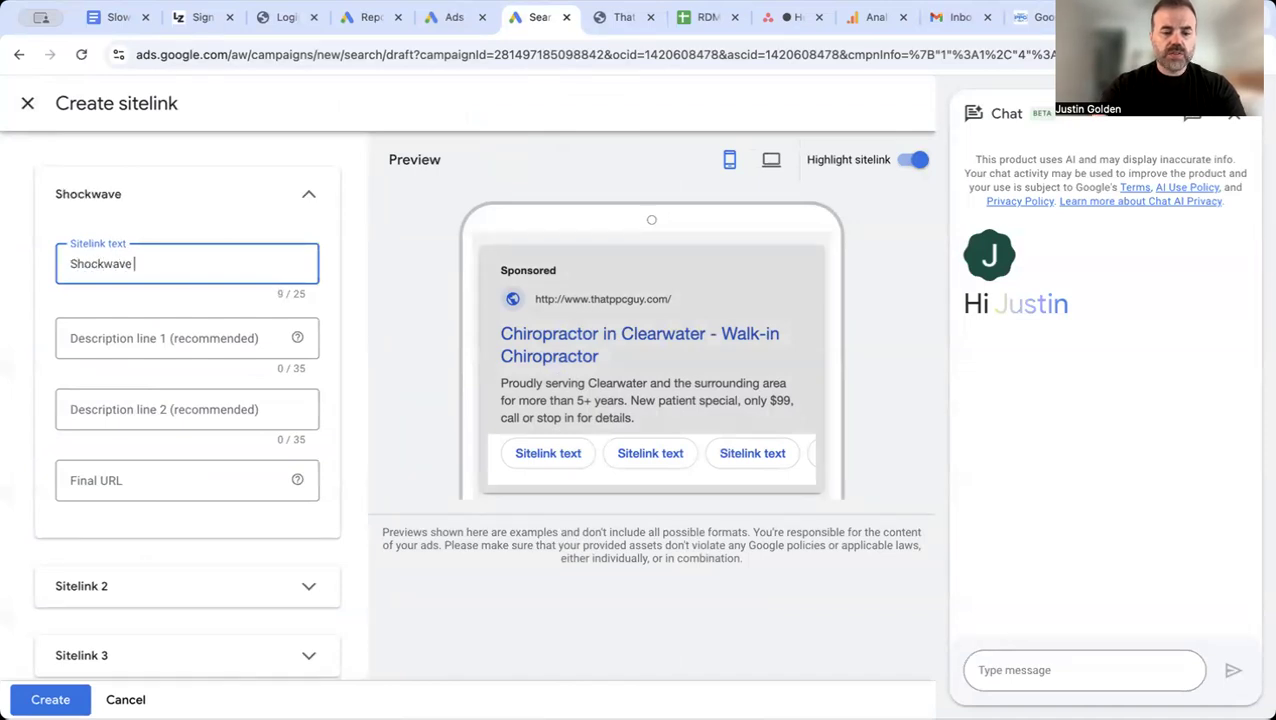
text( Therapy)
Step: Enter "We provide shockwave therapy" as description line 1 of the Shockwave Therapy sitelink
click(145, 331)
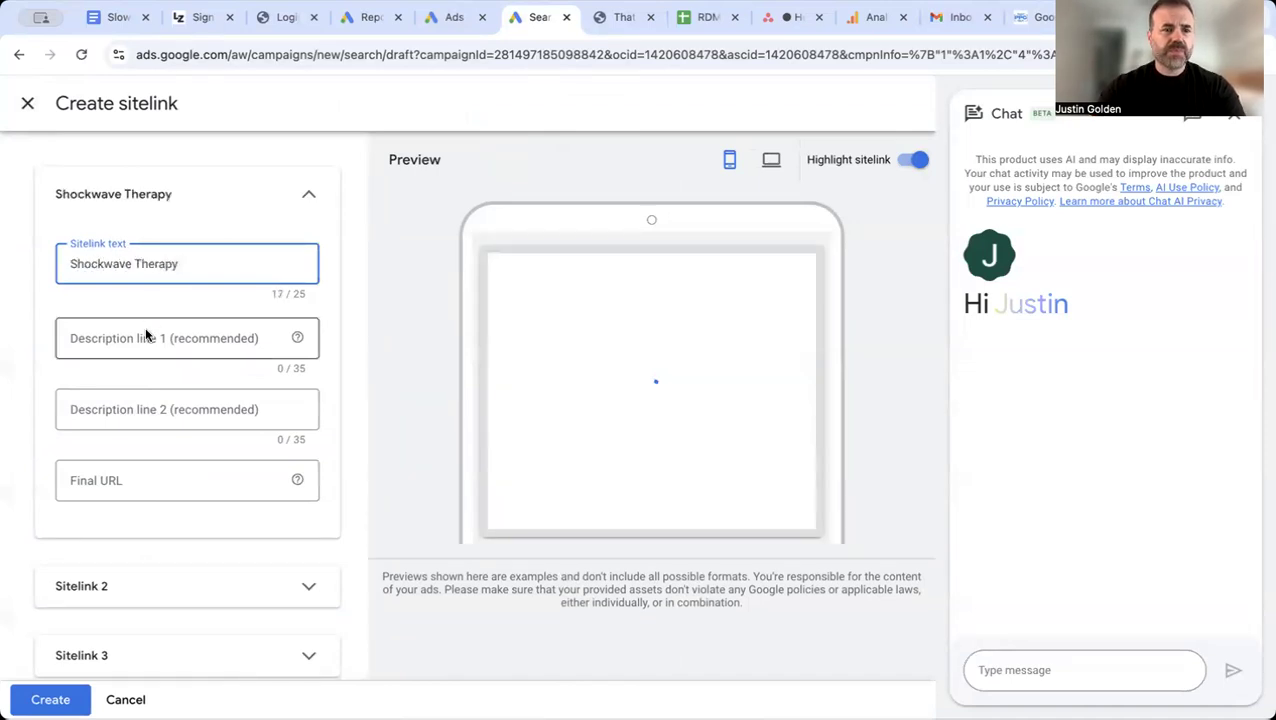
text(We provide)
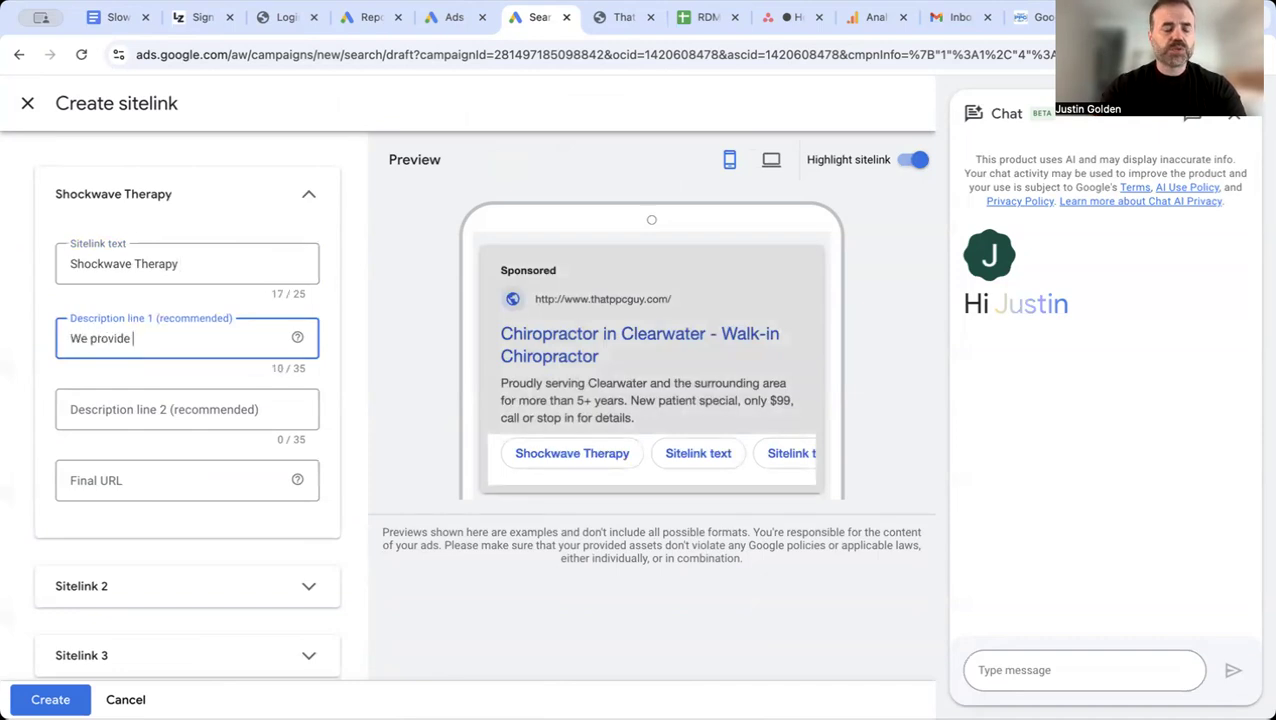
text( shoc)
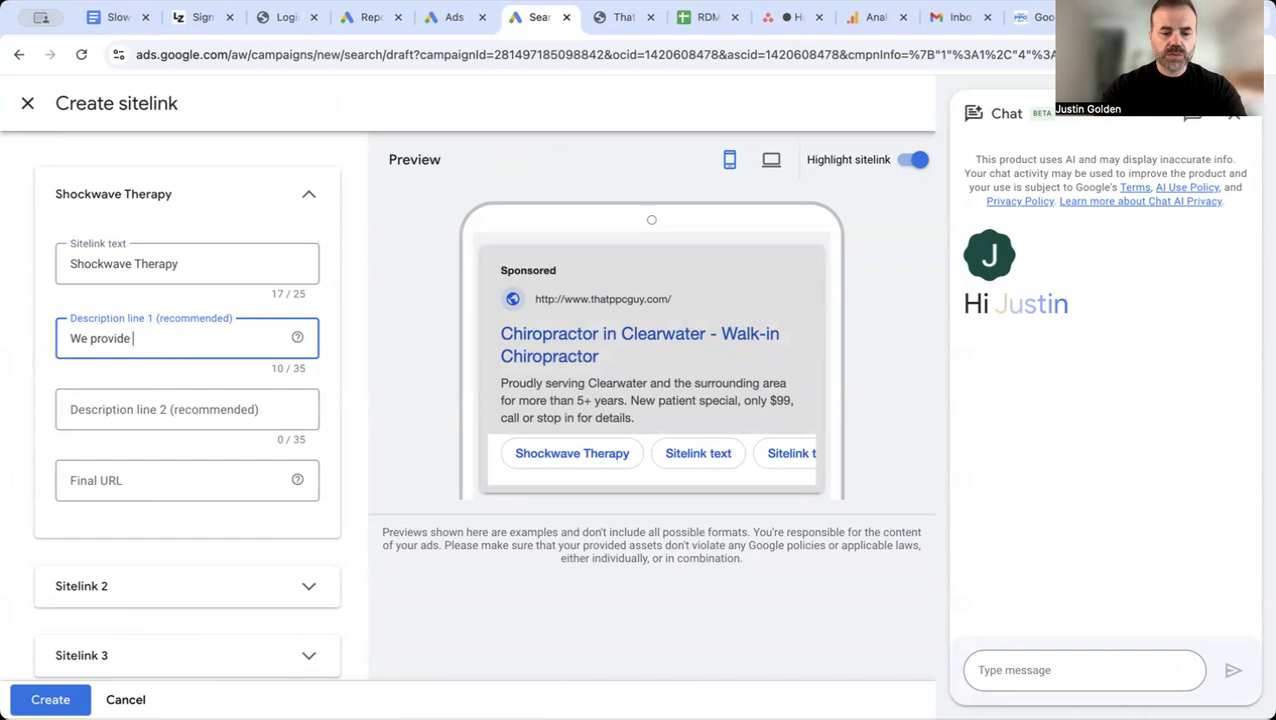
text(kwave)
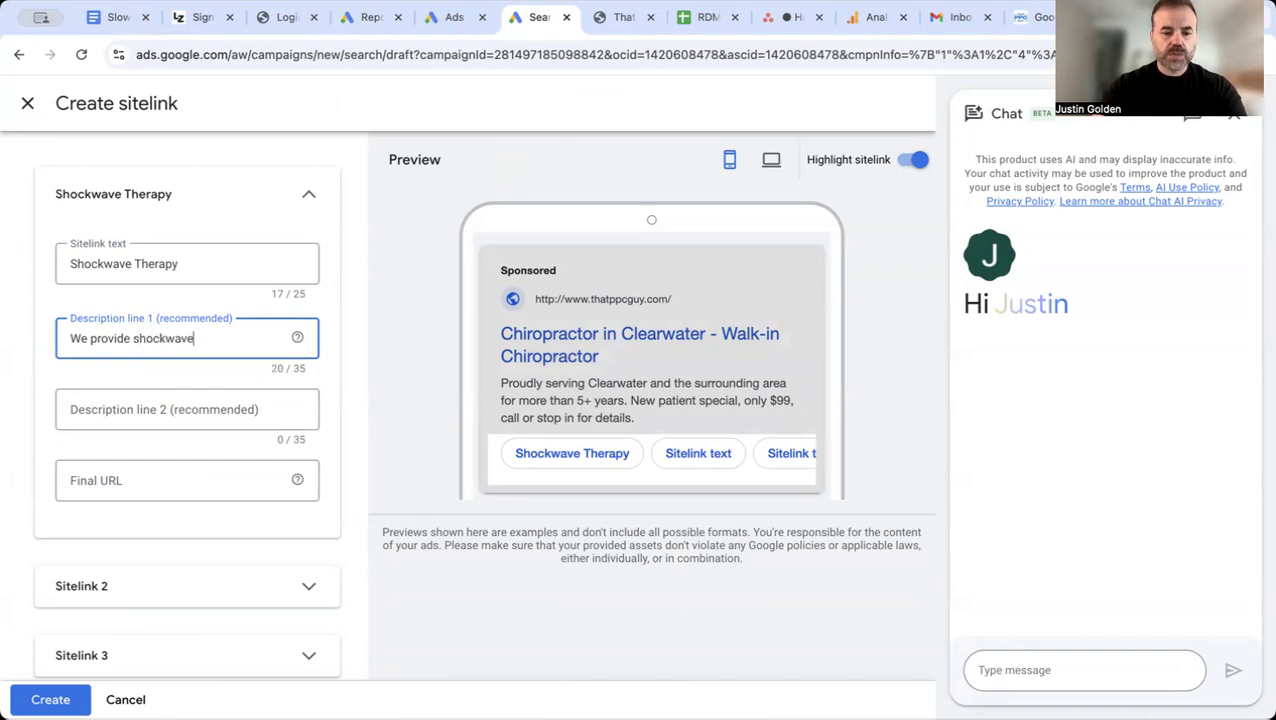
text( therapy)
Step: Enter "in Clearwater, FL" as description line 2 and thatppcguy.com as the final URL, and cancel creating the Shockwave Therapy sitelink
click(120, 409)
text(in cCl)
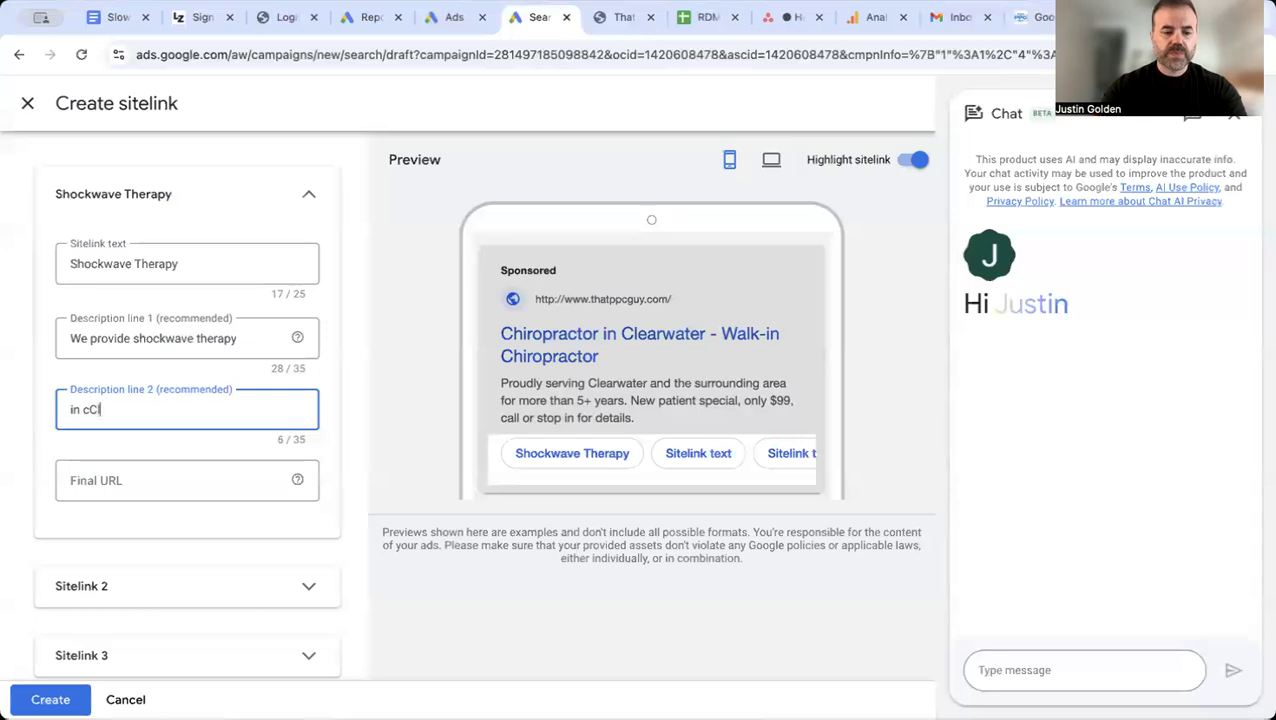
text(earwater)
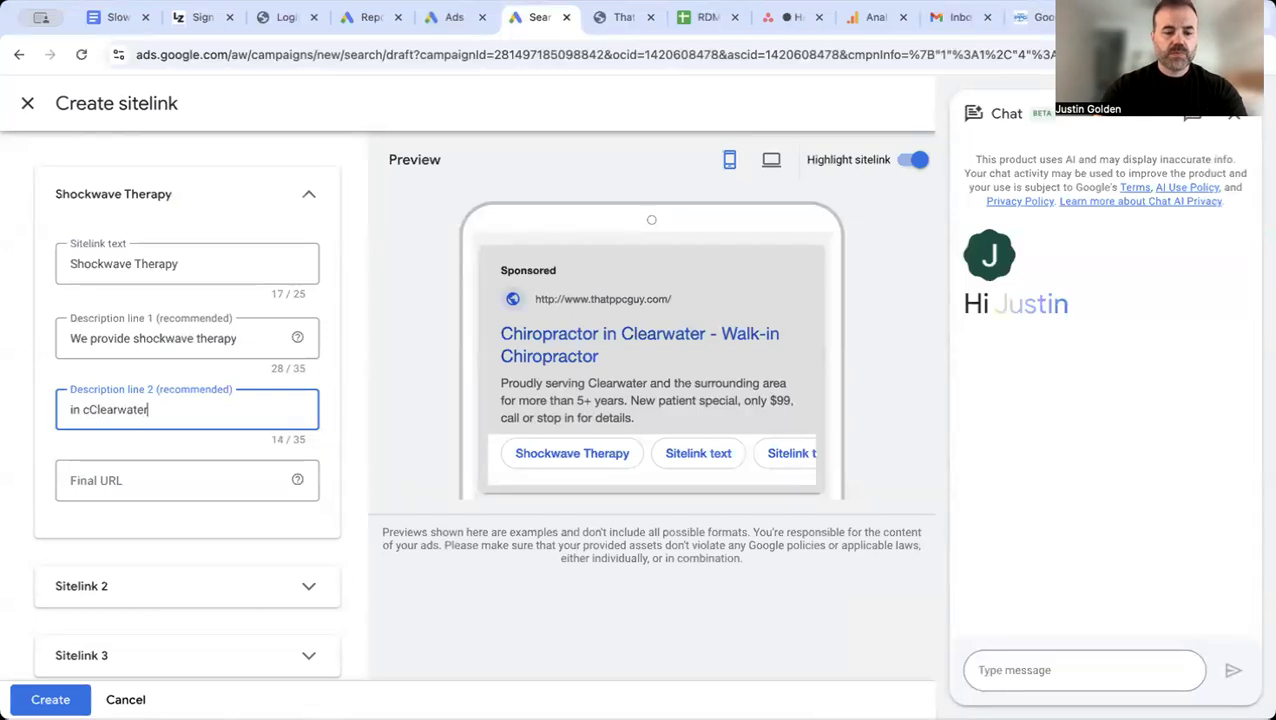
text(, FL)
click(97, 475)
text(that)
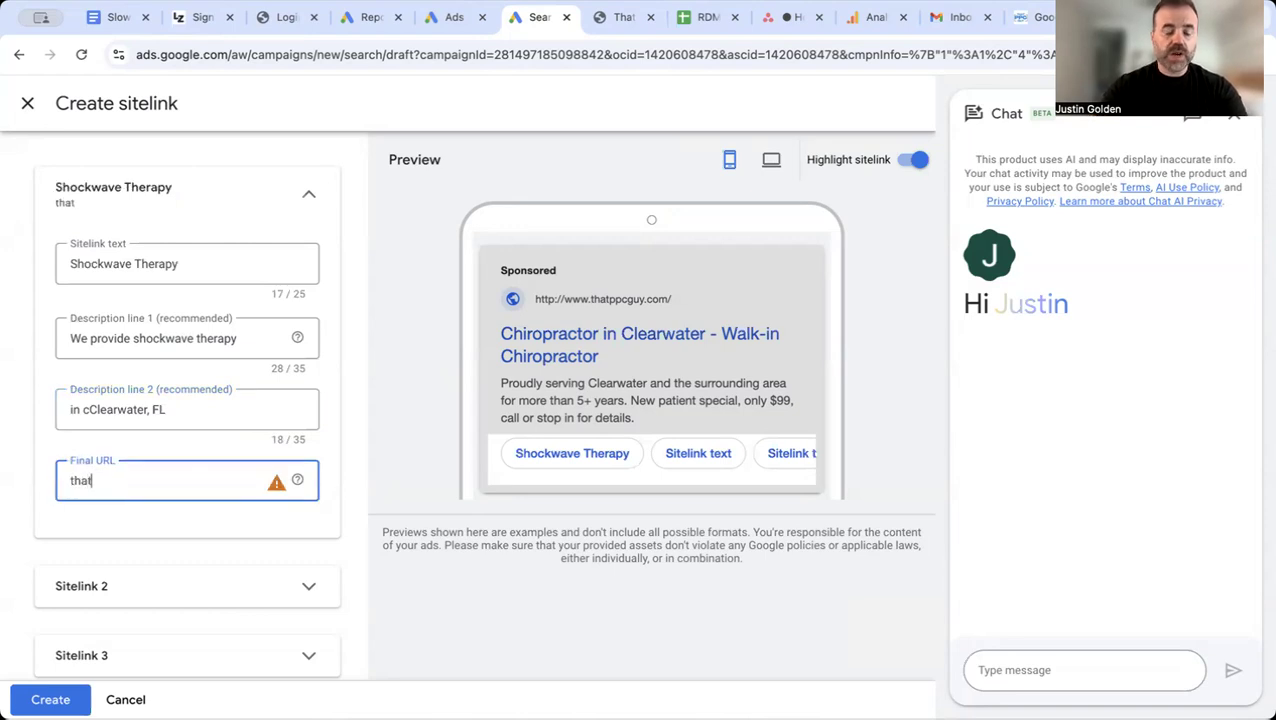
text(ppcguy.com)
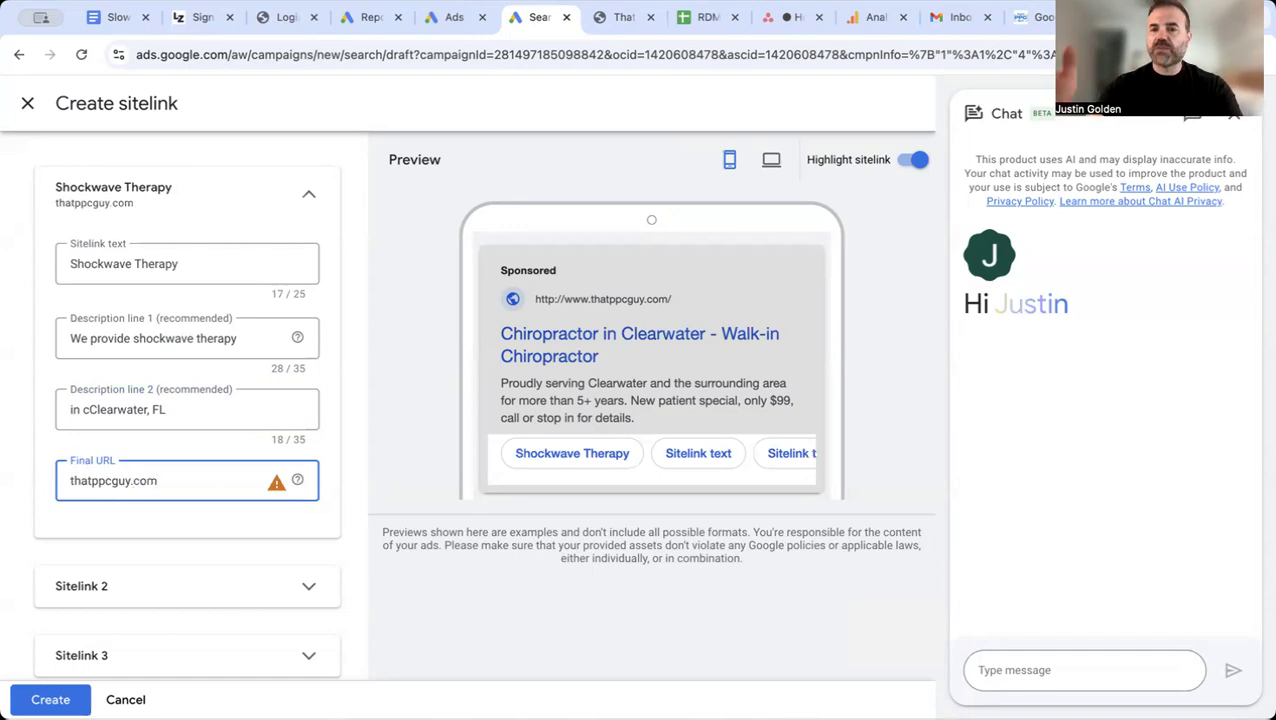
click(84, 408)
key(BackSpace)
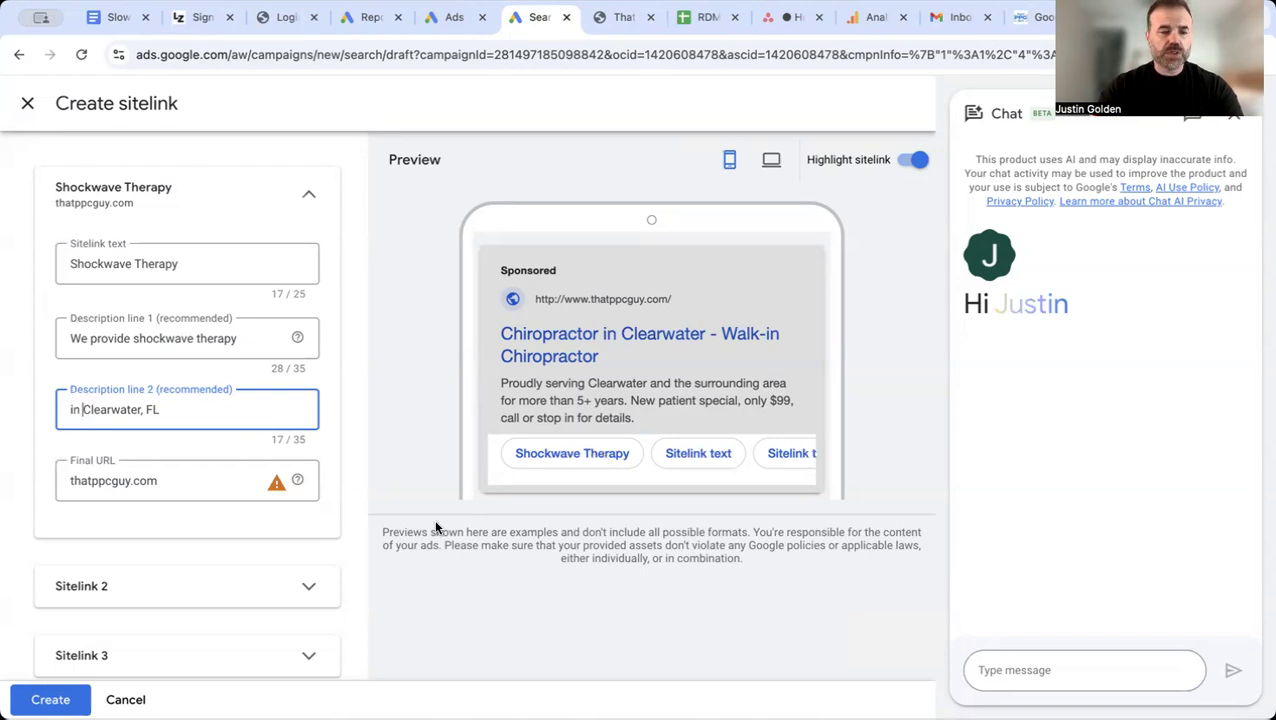
scroll(434, 518, down, 3)
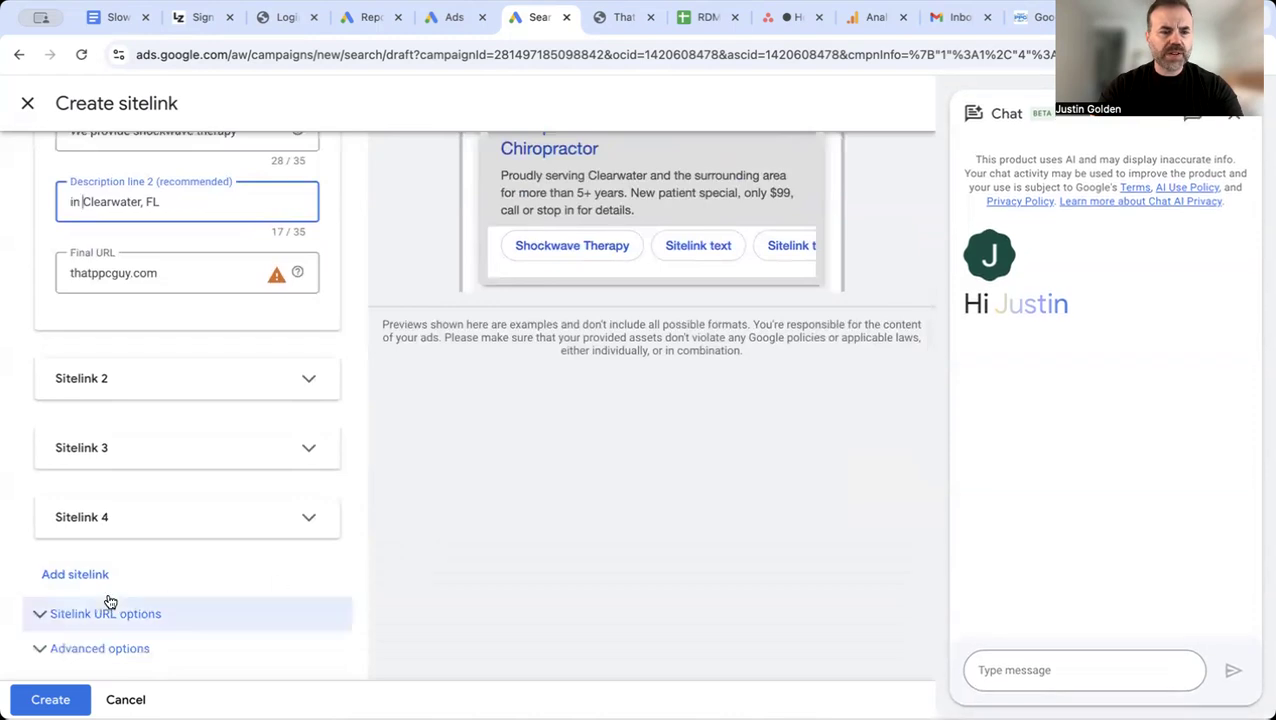
click(121, 690)
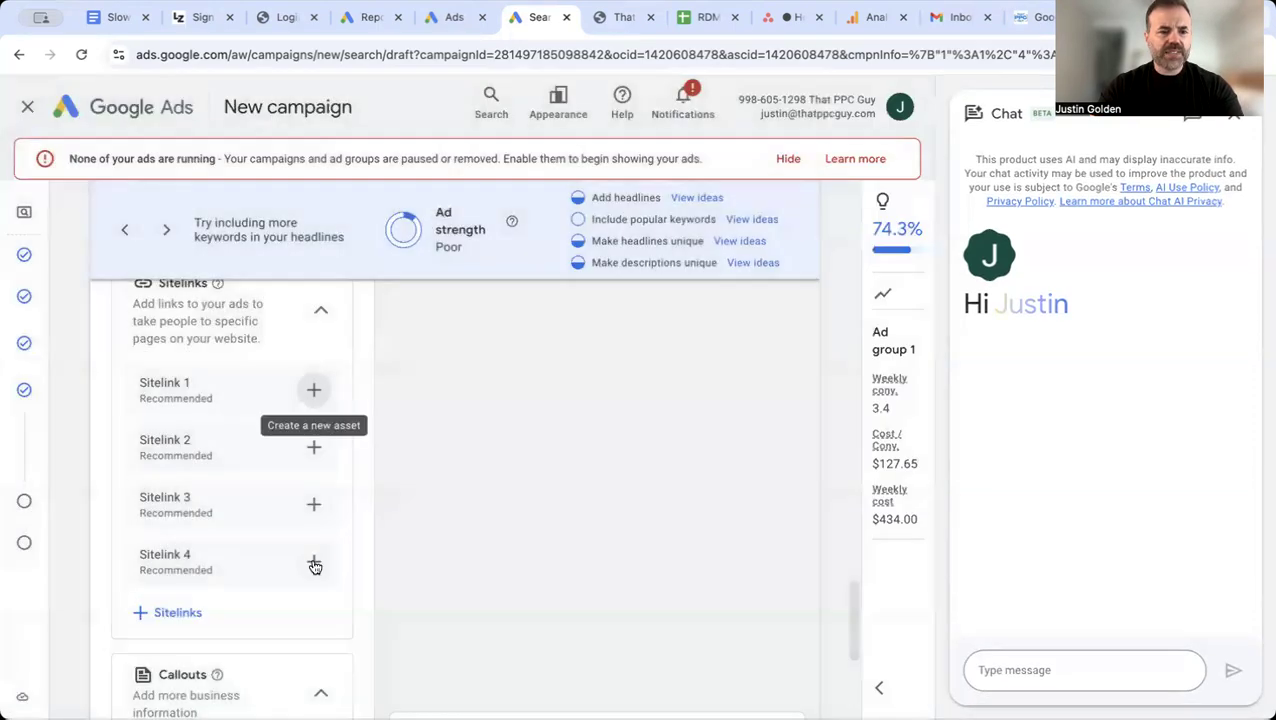
Step: Add all four existing callout assets to the campaign and save the change
scroll(312, 567, down, 2)
click(177, 587)
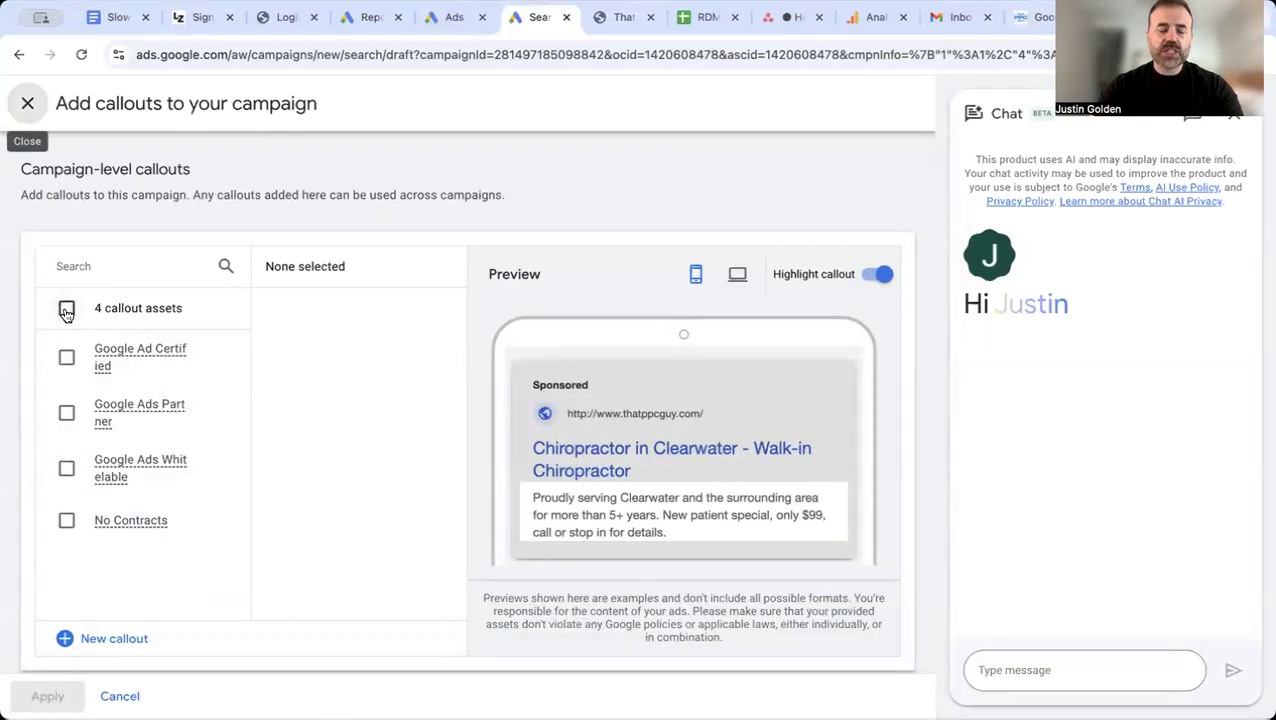
click(66, 310)
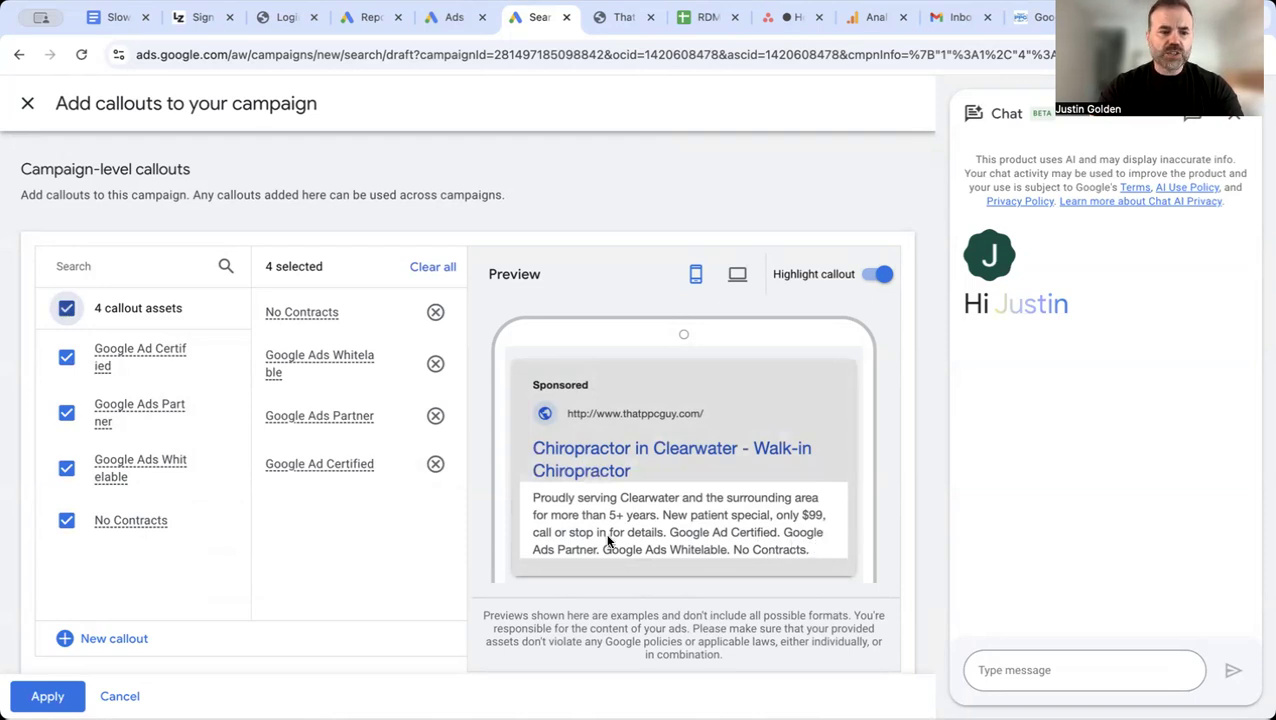
click(120, 696)
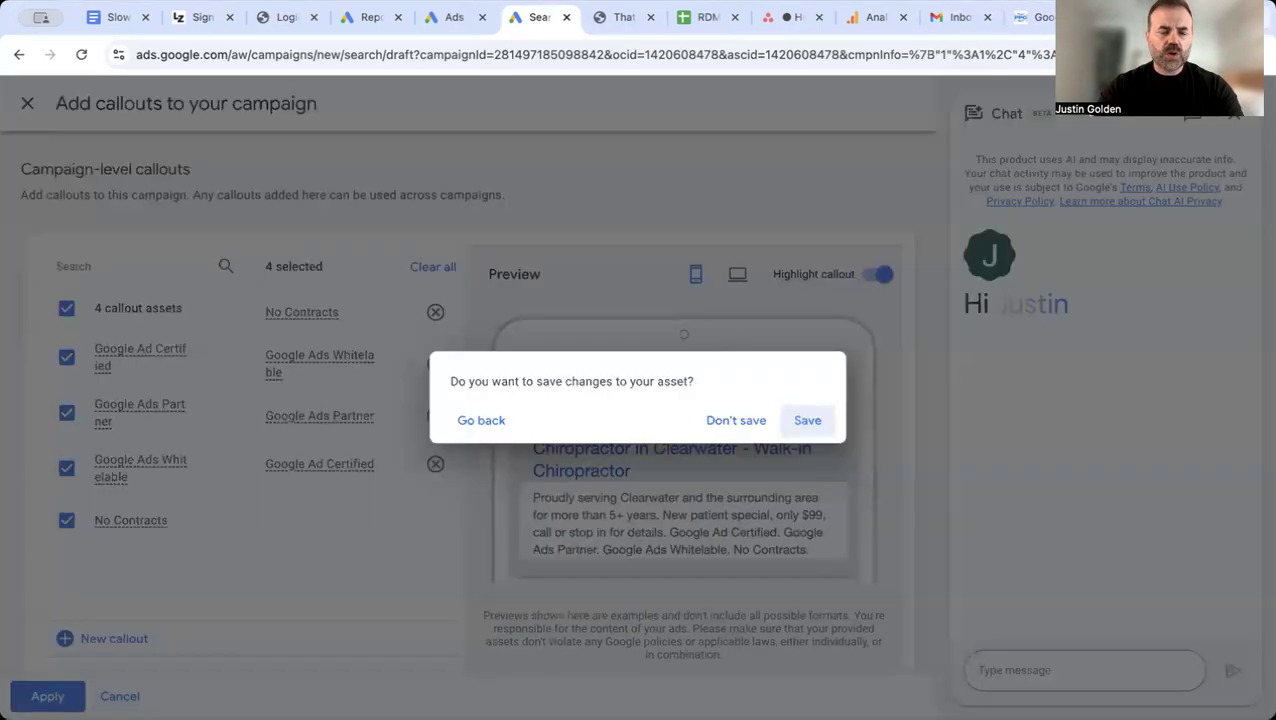
click(807, 420)
Step: Continue to the campaign budget with the custom budget option and dismiss the identity confirmation request
scroll(305, 510, down, 5)
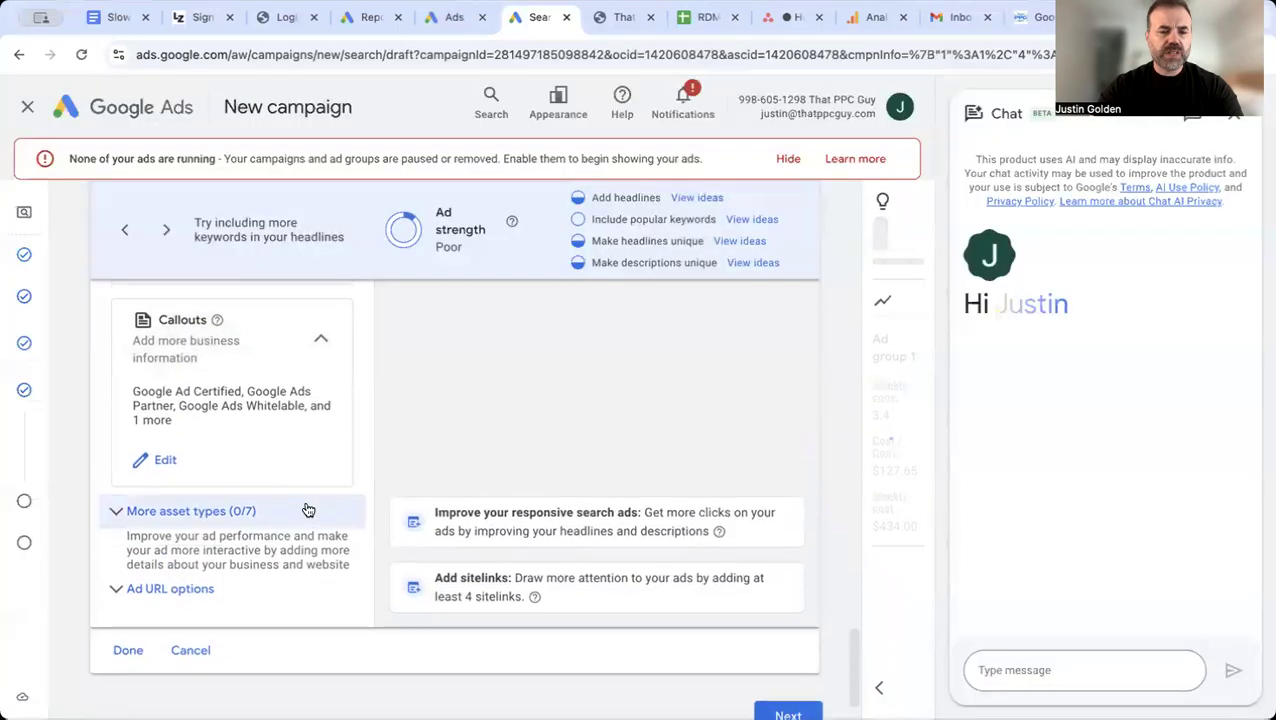
click(796, 652)
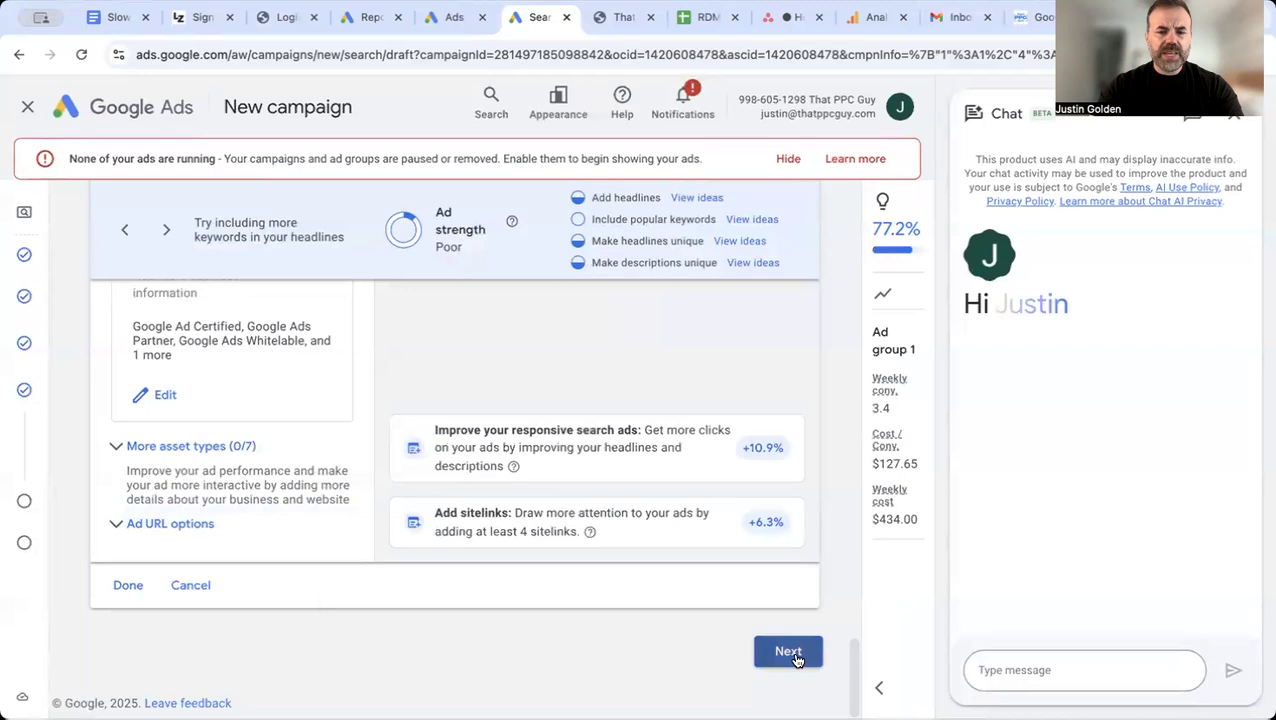
click(396, 538)
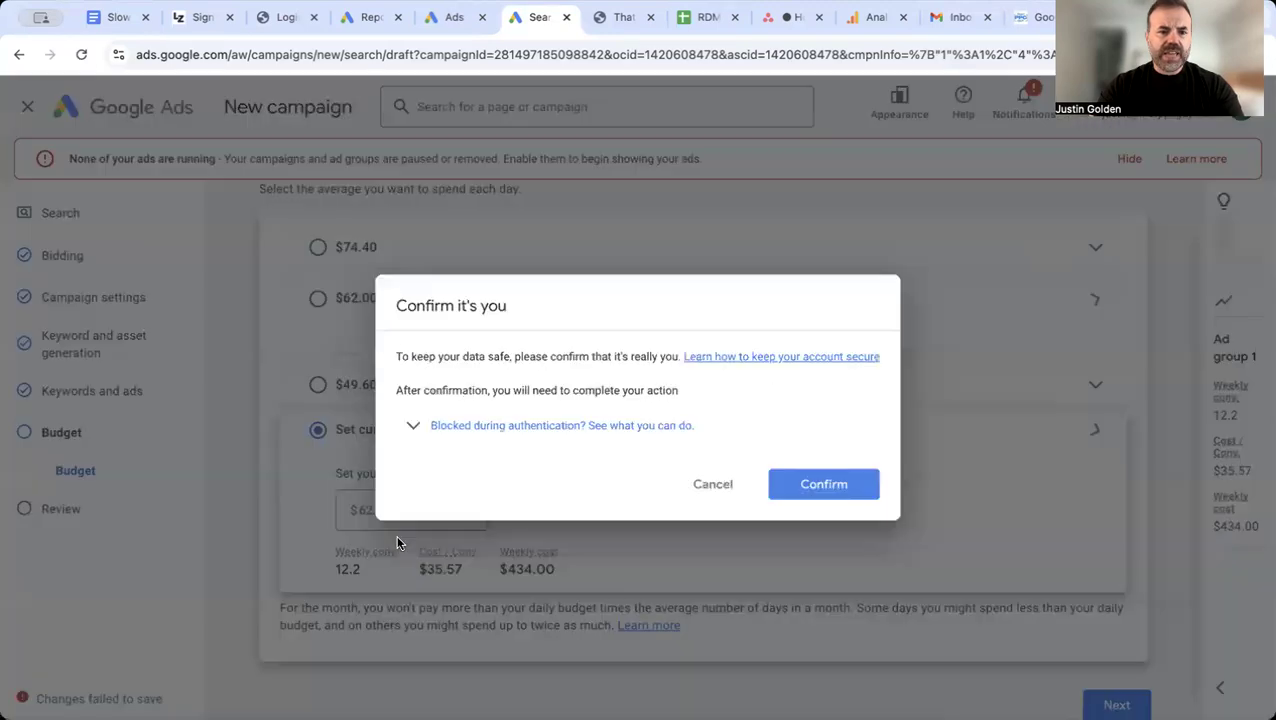
click(711, 485)
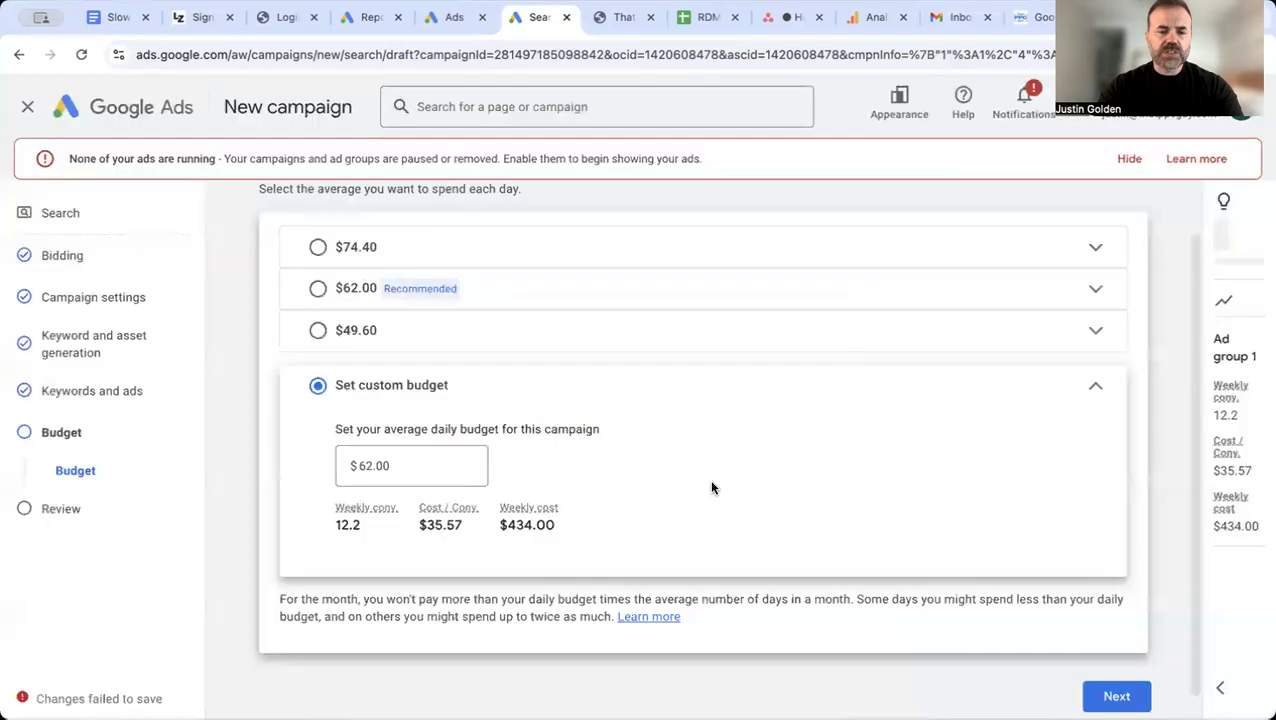
Step: Set the campaign's custom average daily budget to $20.00
click(371, 465)
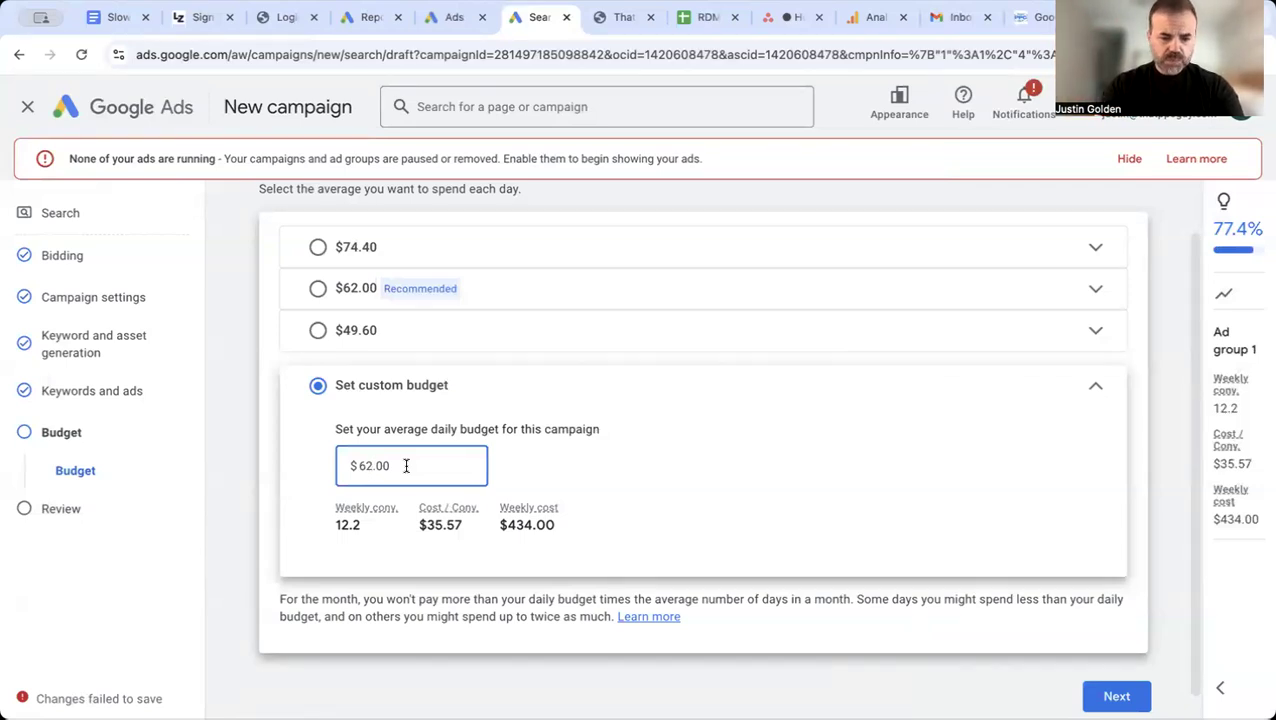
key(BackSpace)
text(20)
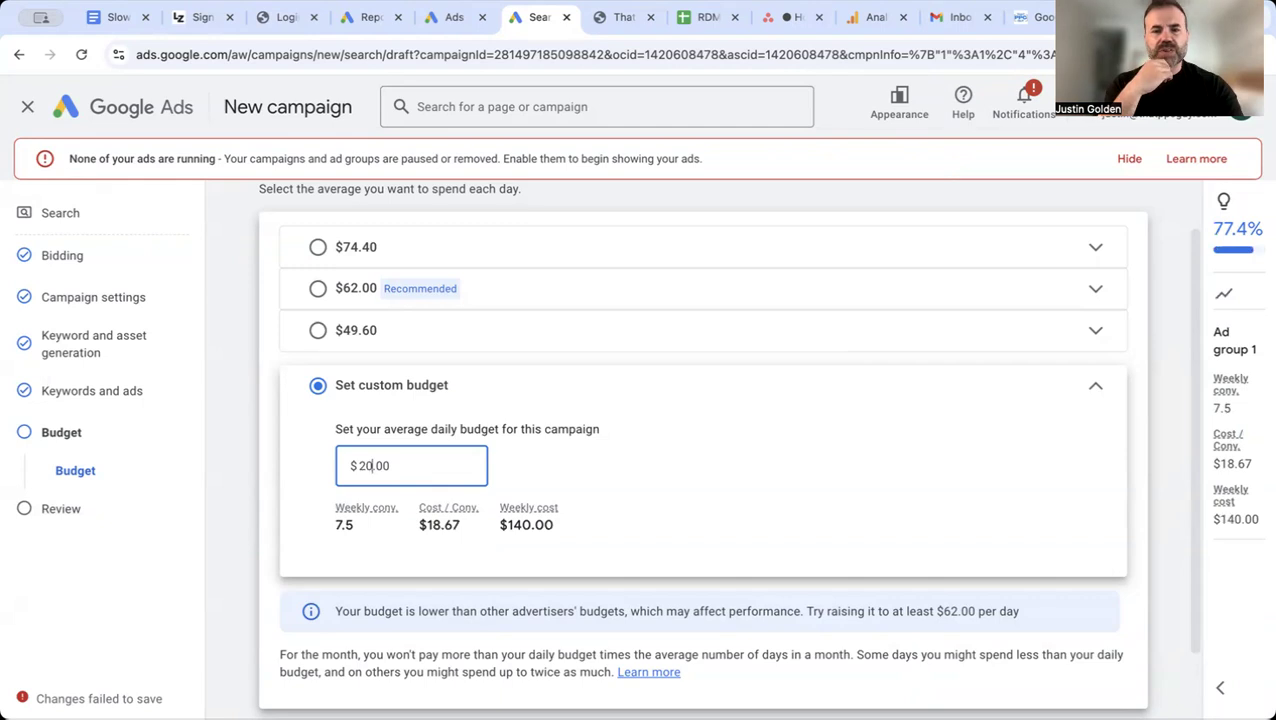
Step: Continue to the final review and look through the campaign summary from the campaign name to the budget
scroll(667, 540, down, 2)
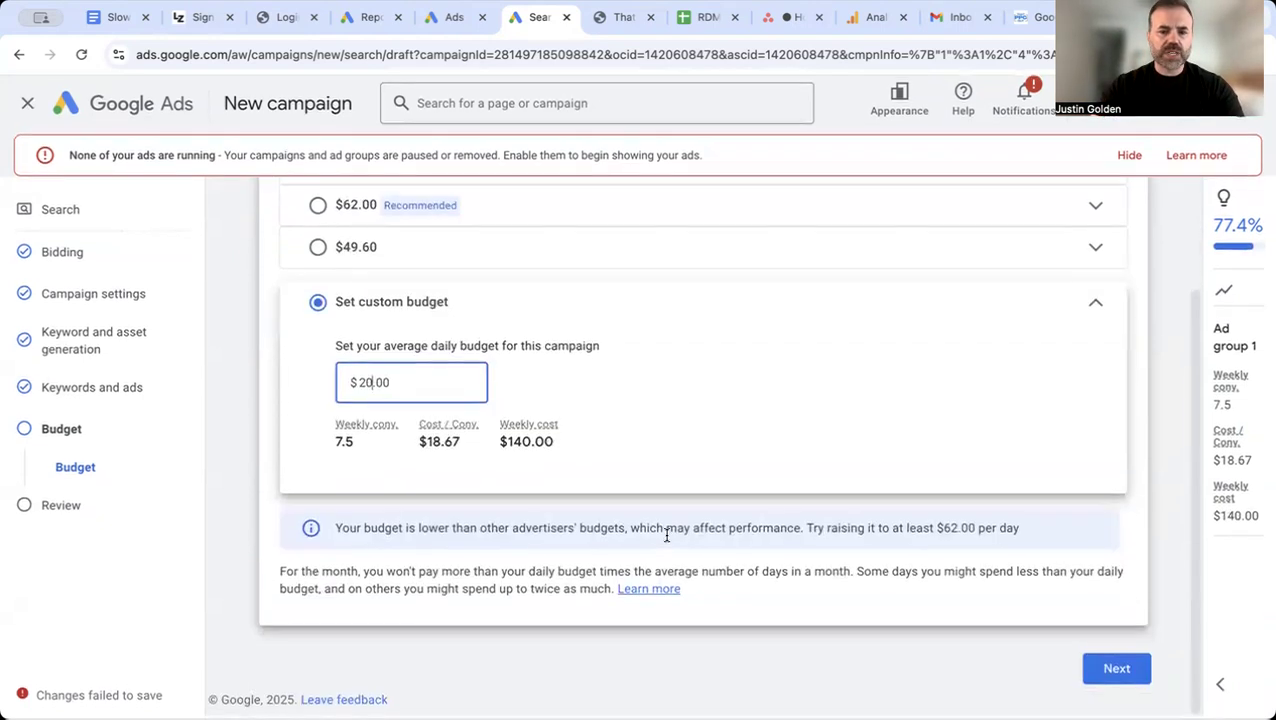
click(1117, 673)
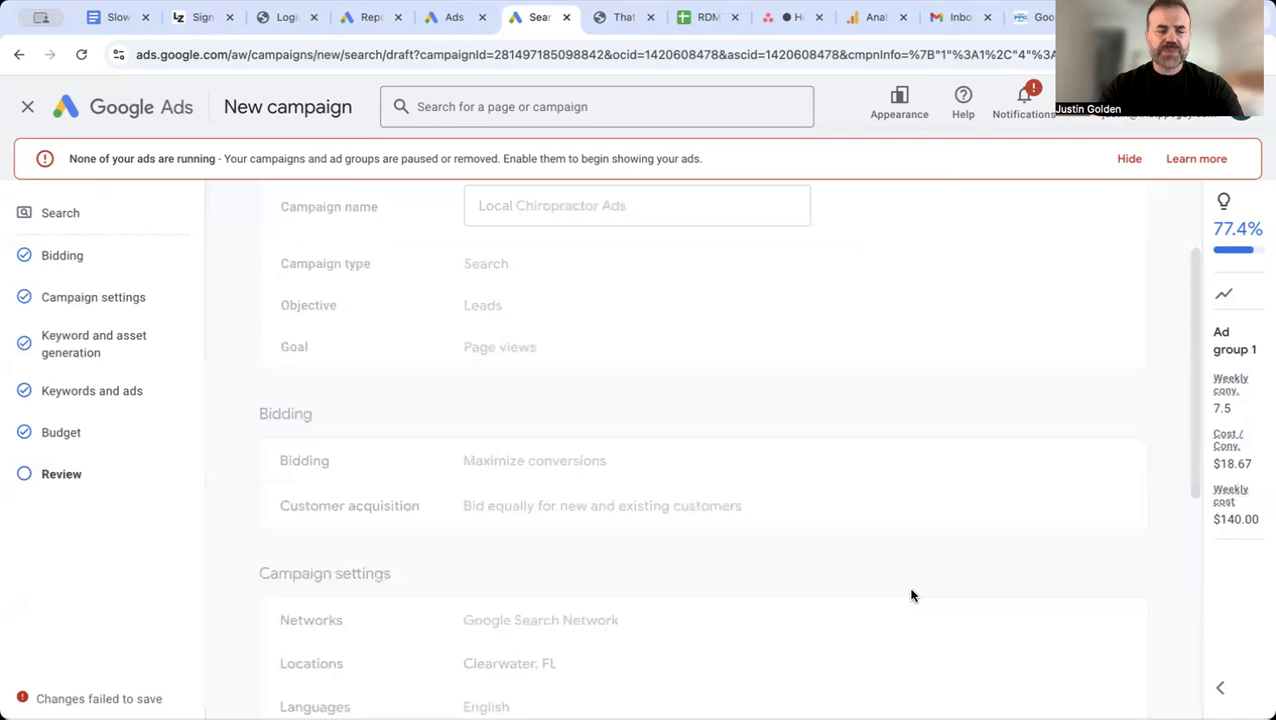
scroll(911, 595, down, 5)
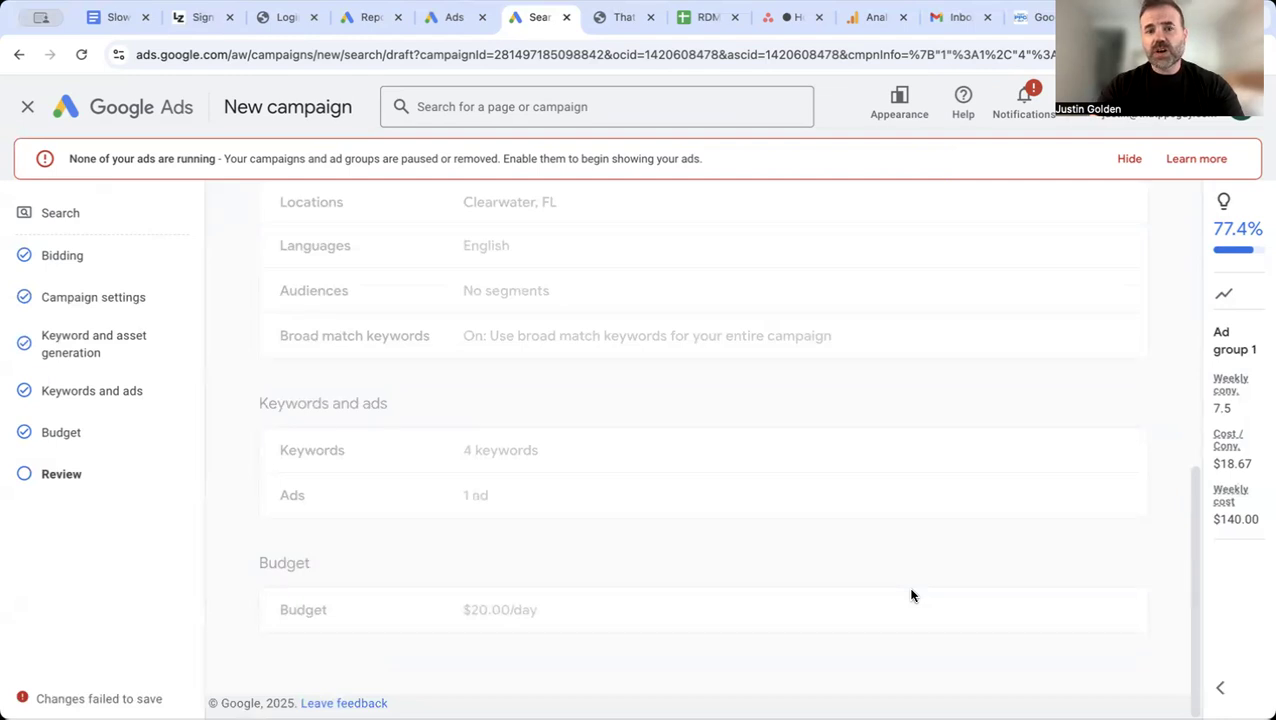
scroll(755, 490, up, 5)
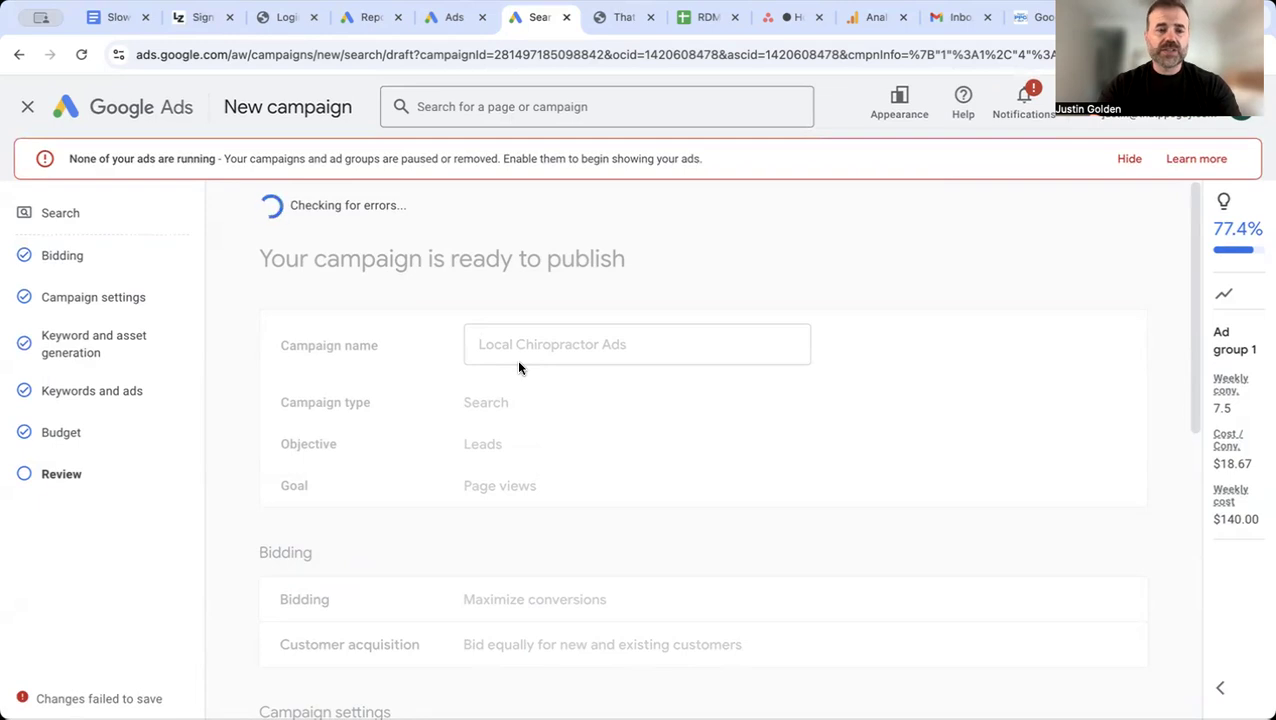
Step: Hide the alert about ads not running and leave the new campaign setup, discarding the changes
click(1131, 162)
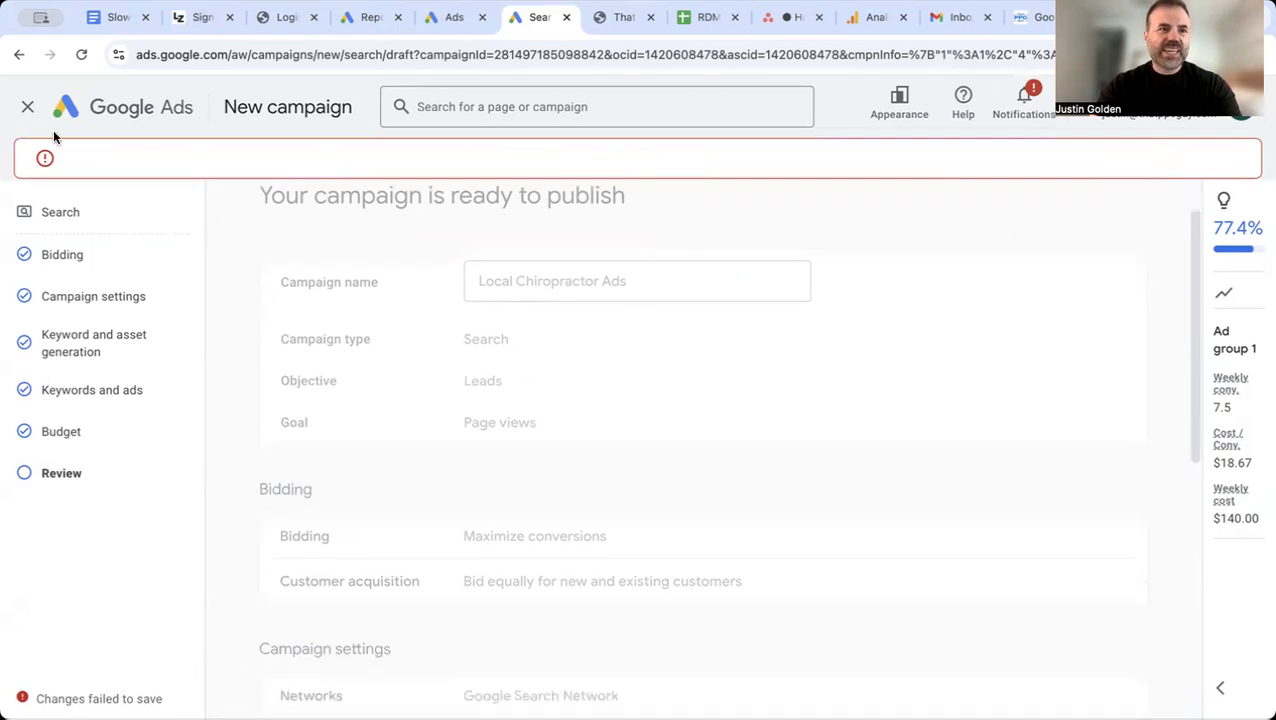
click(28, 106)
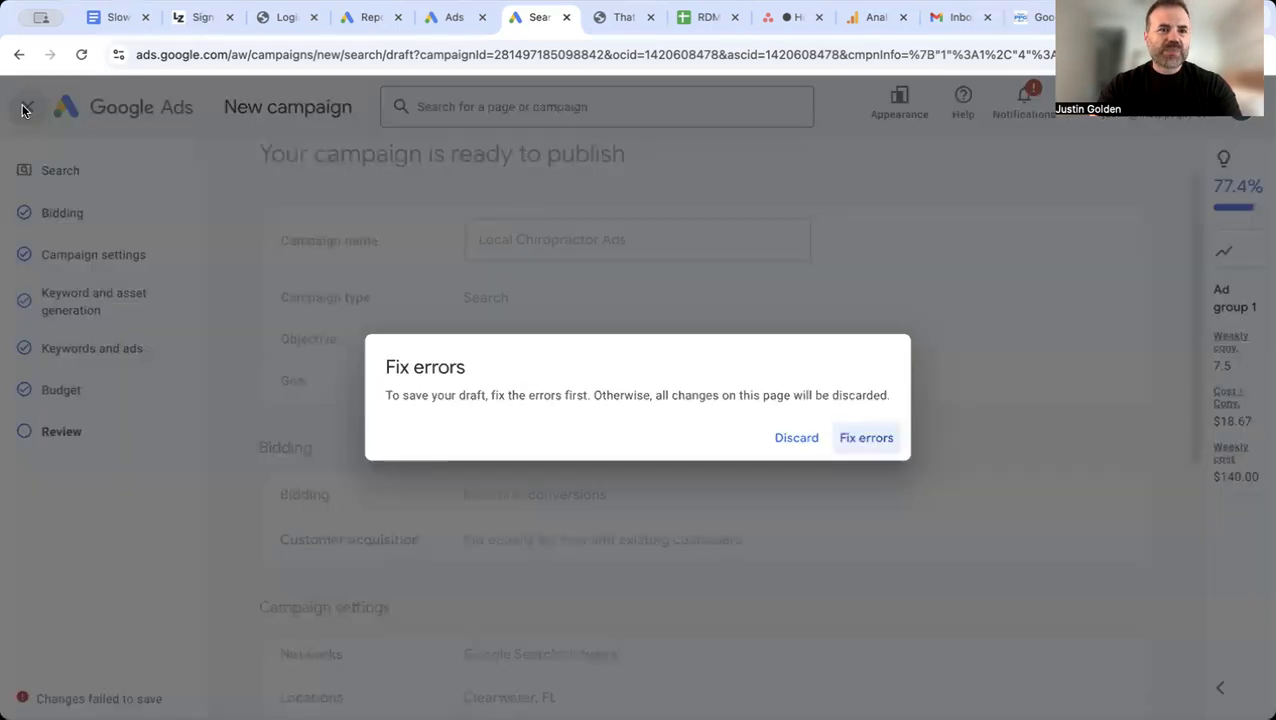
click(792, 440)
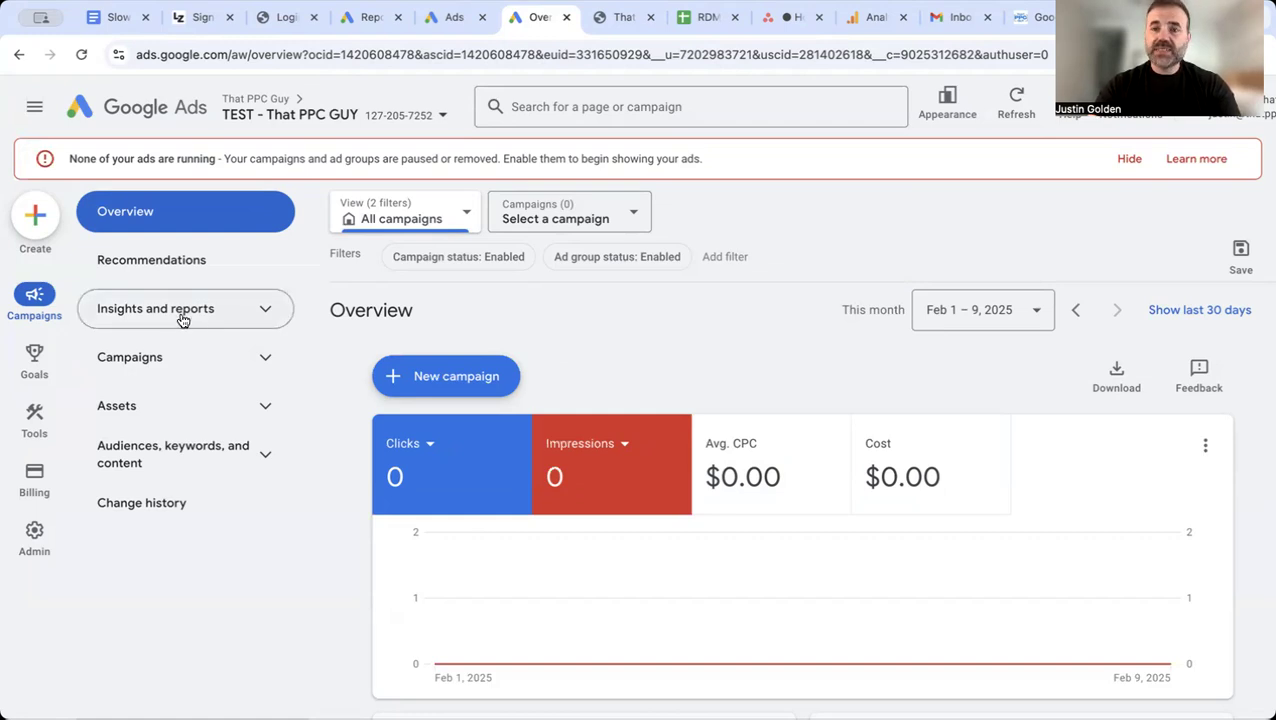
Step: Open the Search terms report for all campaigns and examine its chart and table
click(266, 318)
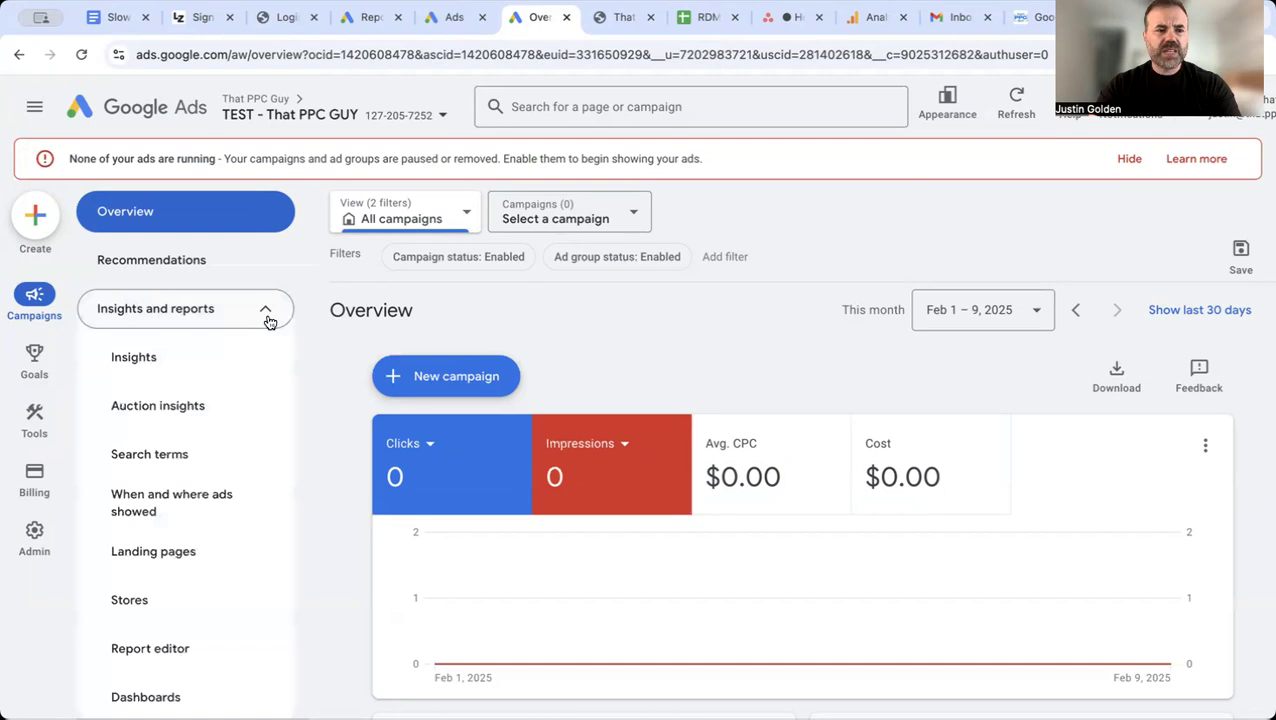
click(190, 462)
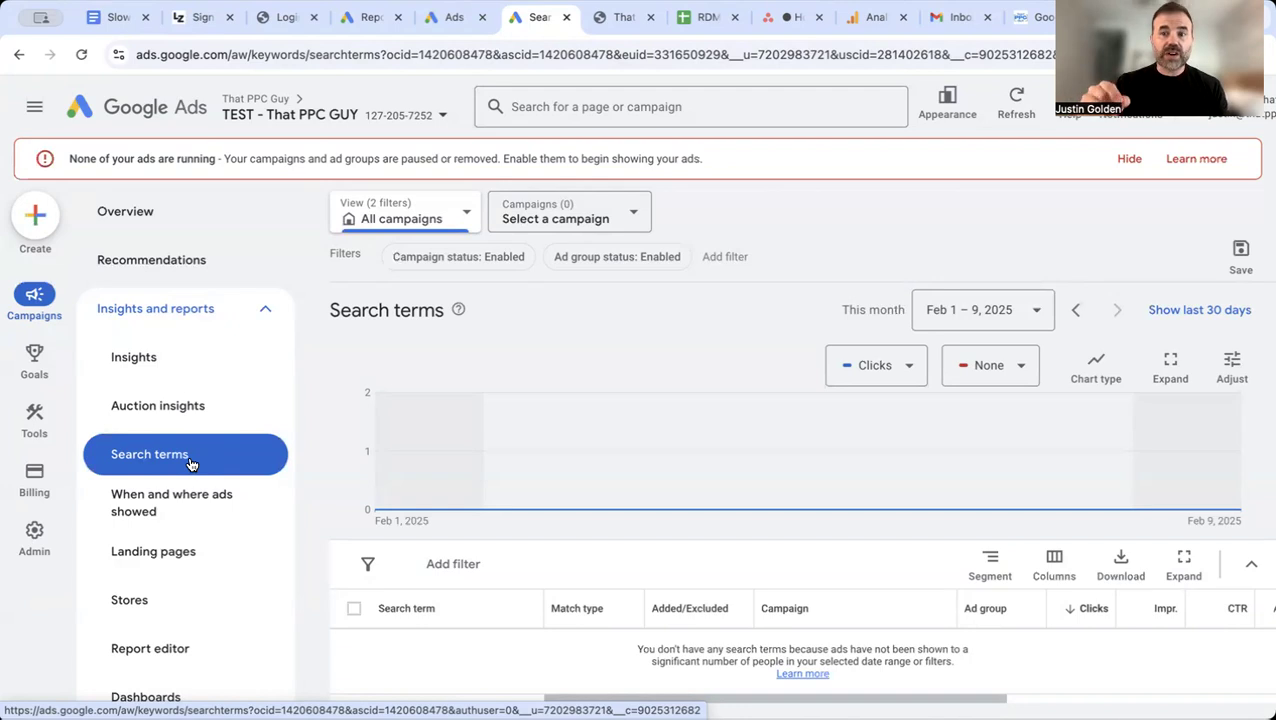
scroll(506, 542, down, 1)
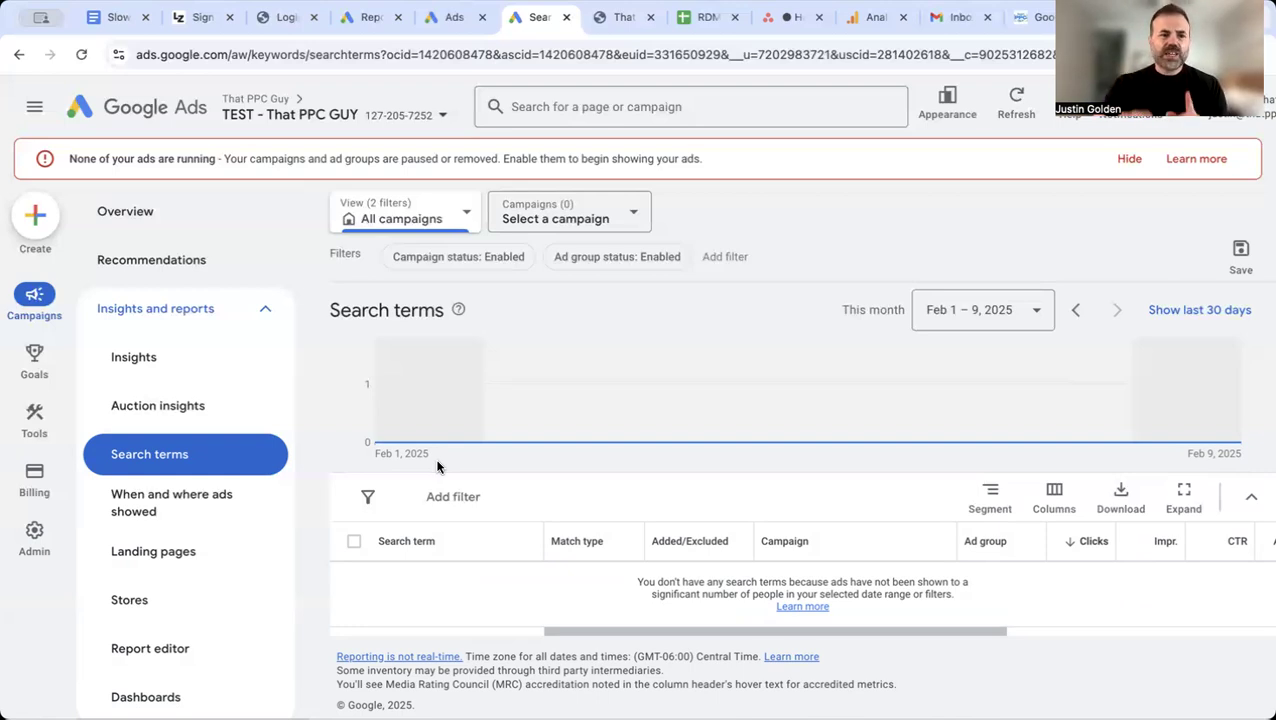
Step: Collapse the insights and reports section and open the account's Assets page
click(268, 310)
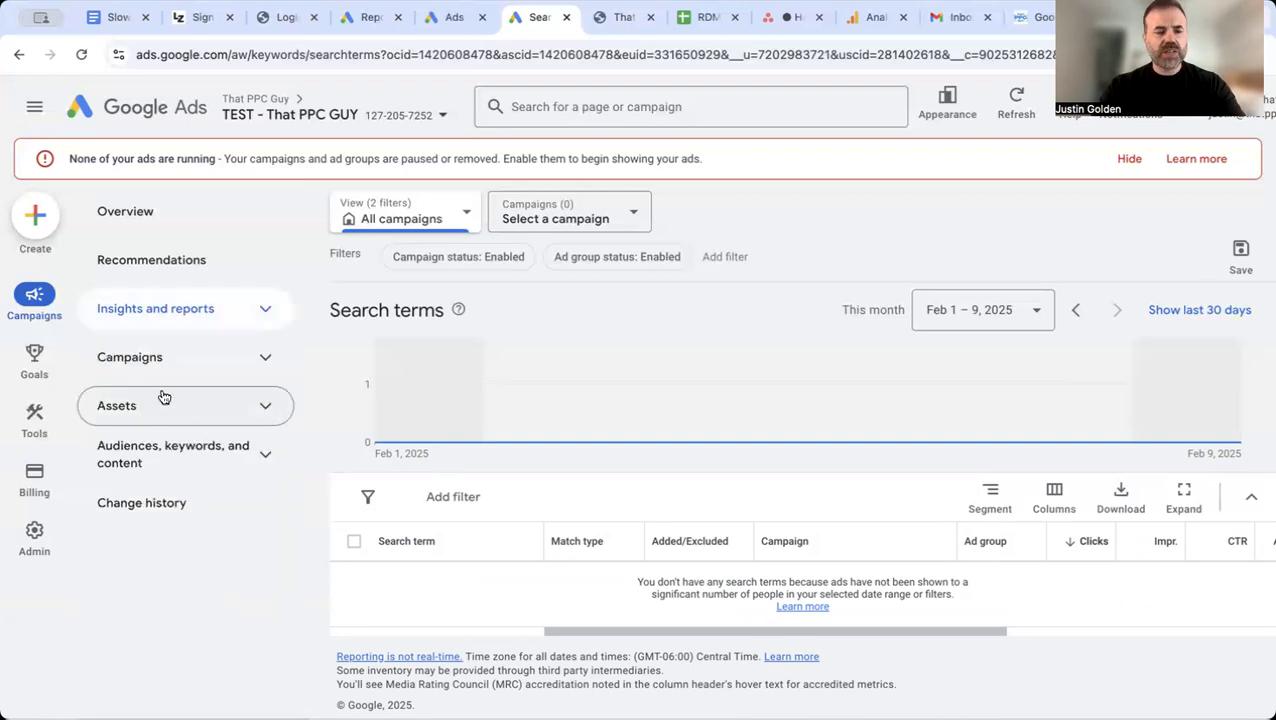
click(115, 418)
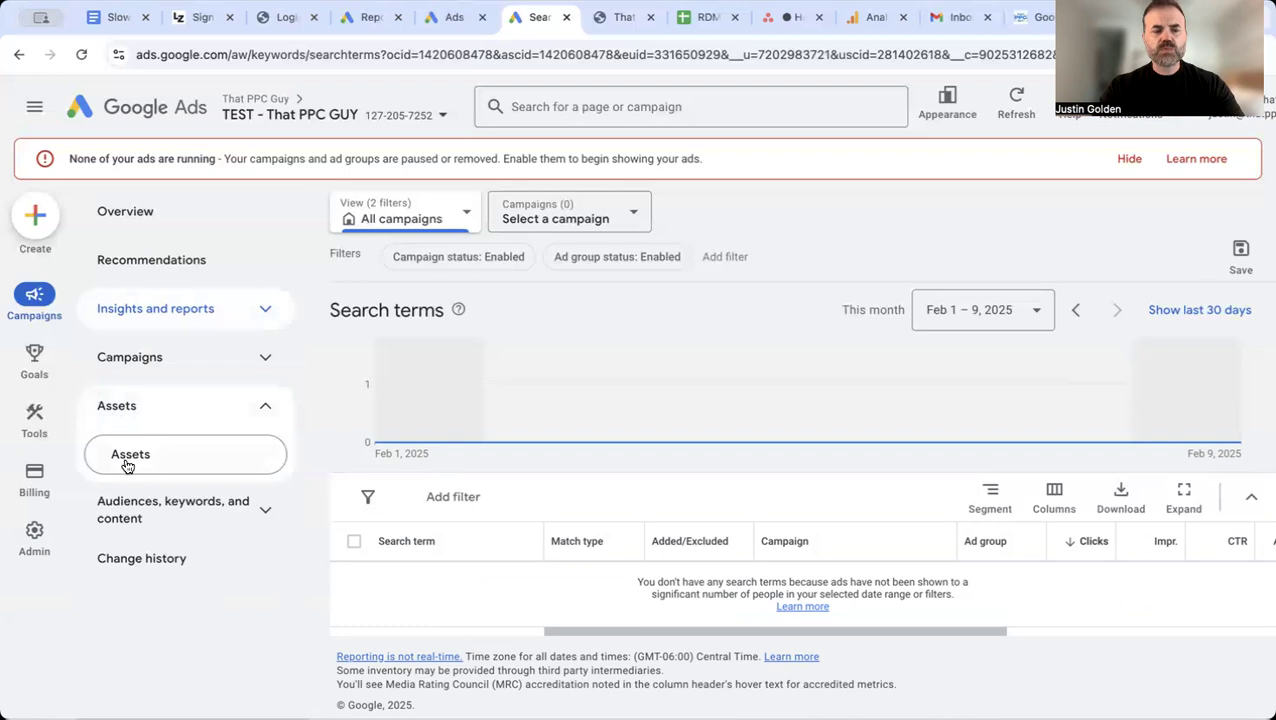
click(127, 458)
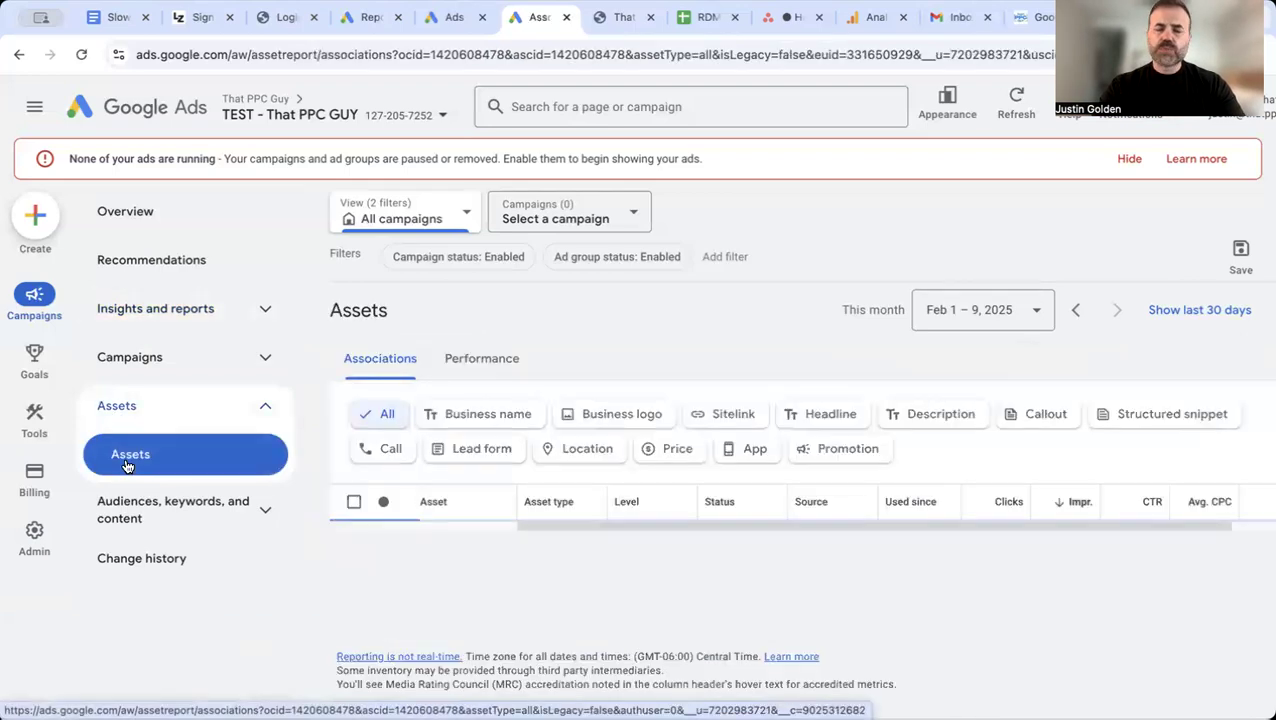